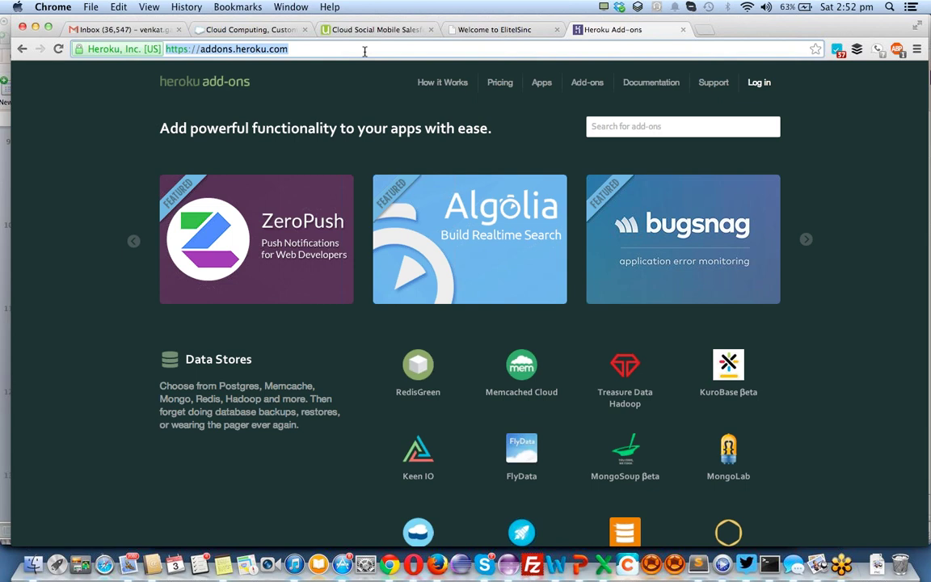
Clear the address bar and open the Salesforce login page from the salesforce.com site
{"action": "type", "text": "l"}
{"action": "key", "text": "BackSpace"}
{"action": "key", "text": "BackSpace"}
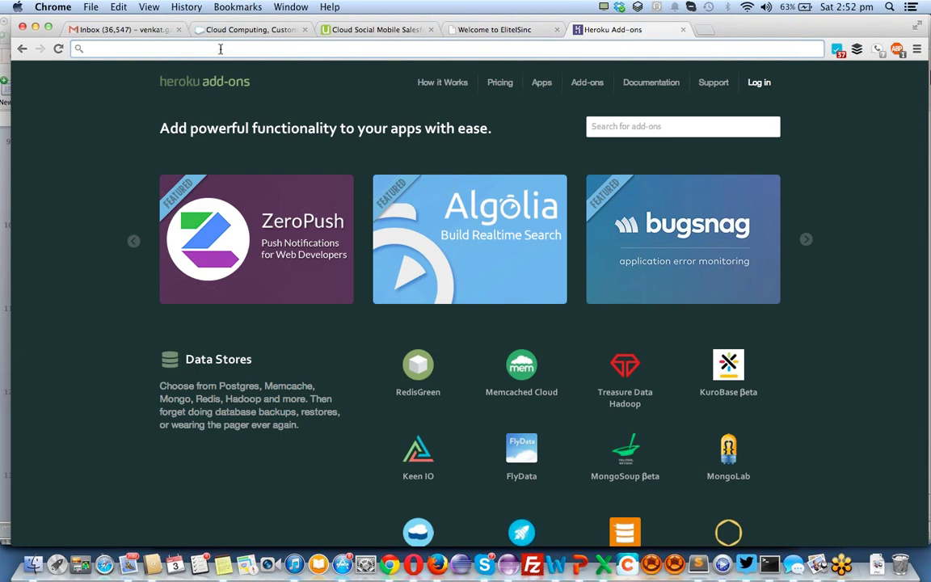
{"action": "left_click", "coordinate": [247, 29]}
{"action": "scroll", "coordinate": [407, 273], "scroll_direction": "up", "scroll_amount": 5}
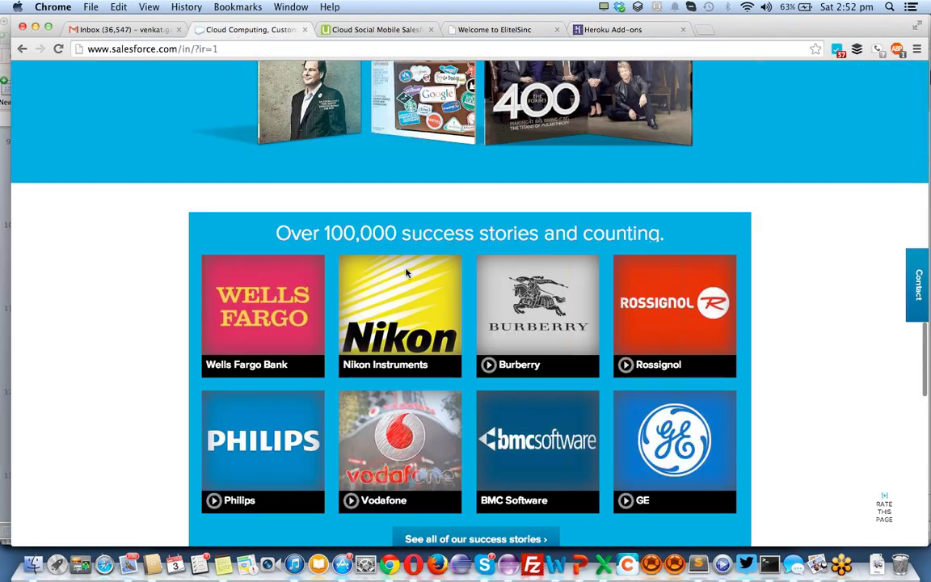
{"action": "scroll", "coordinate": [407, 273], "scroll_direction": "up", "scroll_amount": 10}
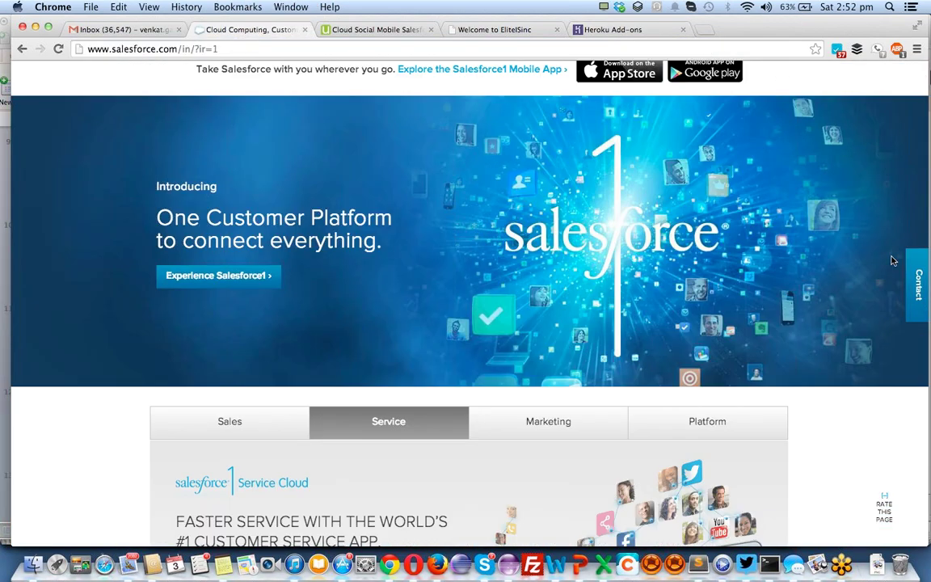
{"action": "scroll", "coordinate": [893, 260], "scroll_direction": "up", "scroll_amount": 3}
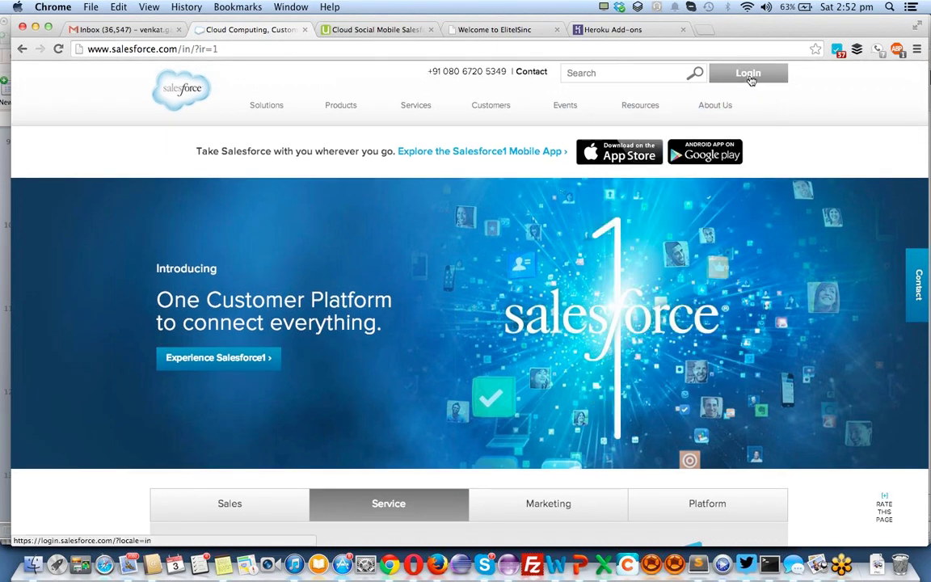
{"action": "left_click", "coordinate": [751, 80]}
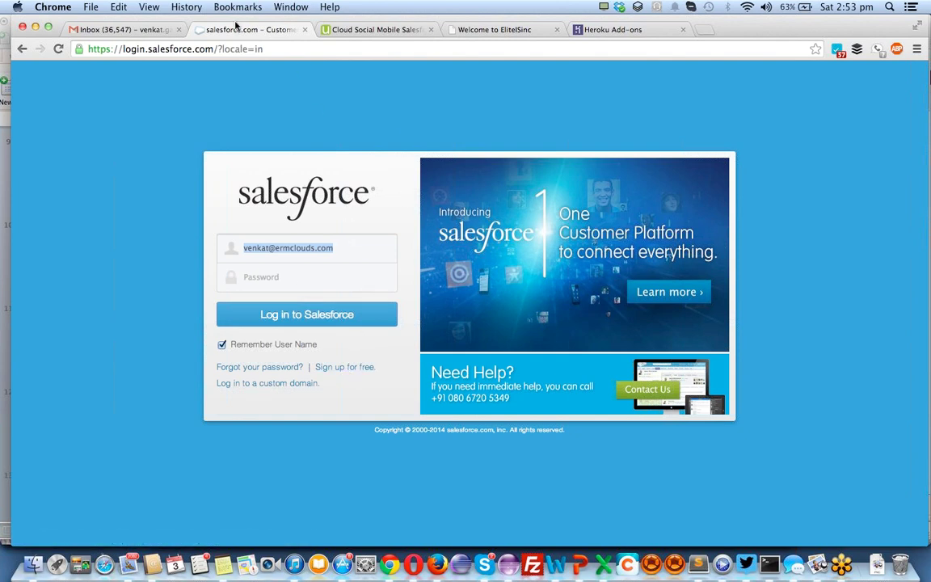
Go to developer.force.com to load the Salesforce Developers site
{"action": "left_click", "coordinate": [261, 48]}
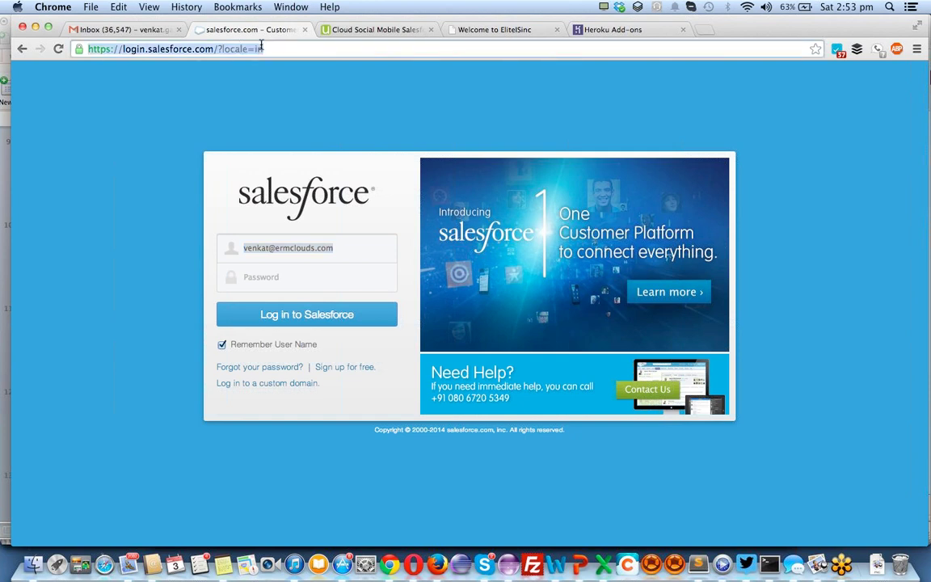
{"action": "type", "text": "developer.force.com"}
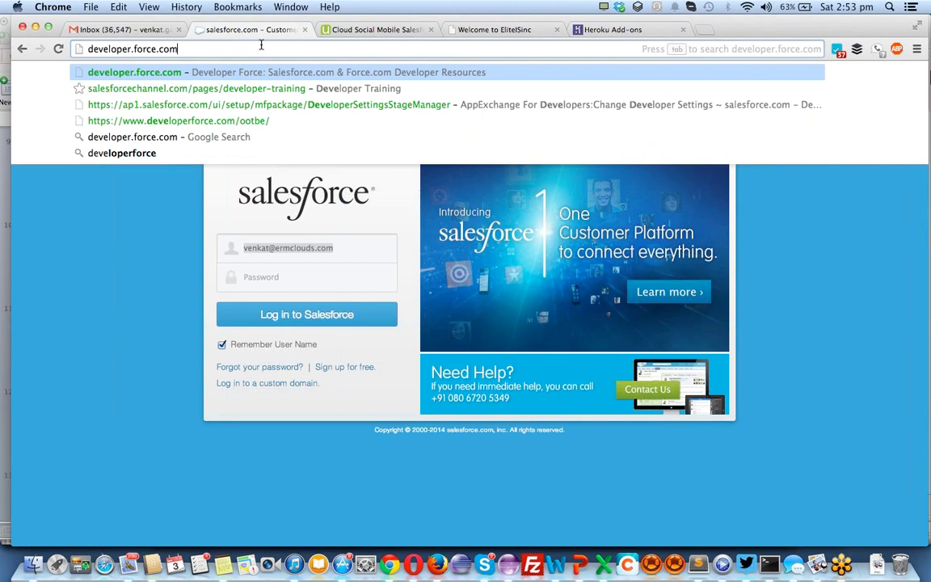
{"action": "key", "text": "super+a"}
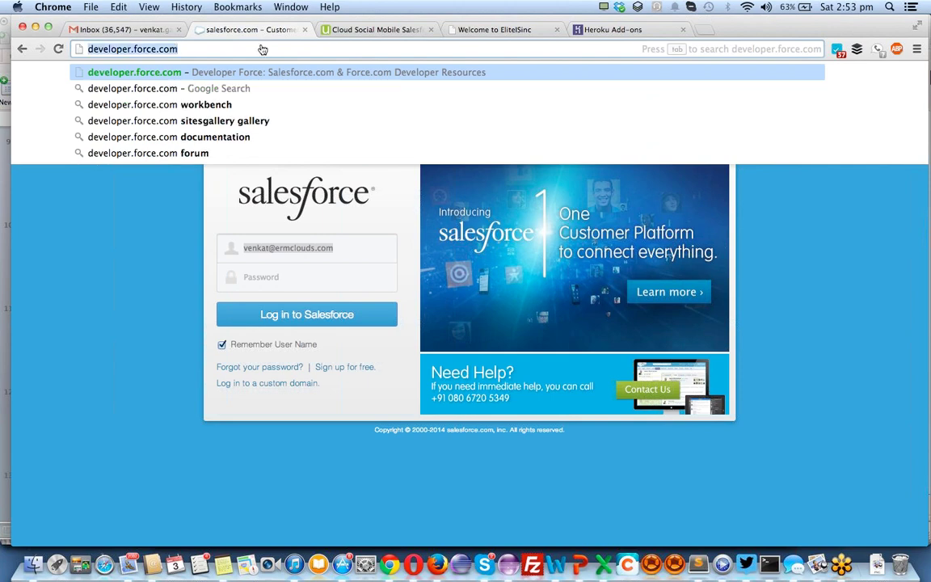
{"action": "key", "text": "super+Tab"}
{"action": "key", "text": "super+Tab"}
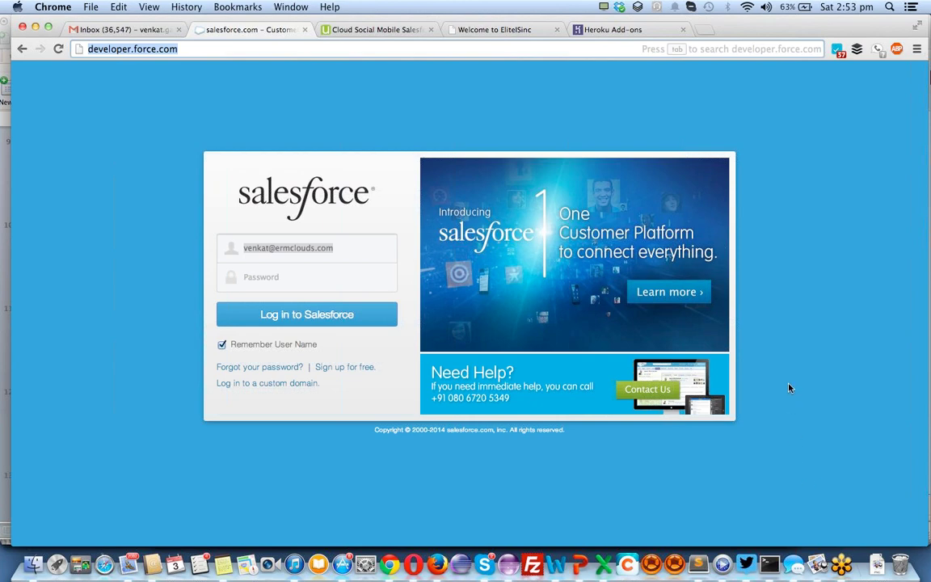
{"action": "key", "text": "super+Tab"}
{"action": "key", "text": "super+Tab"}
{"action": "key", "text": "super+Tab"}
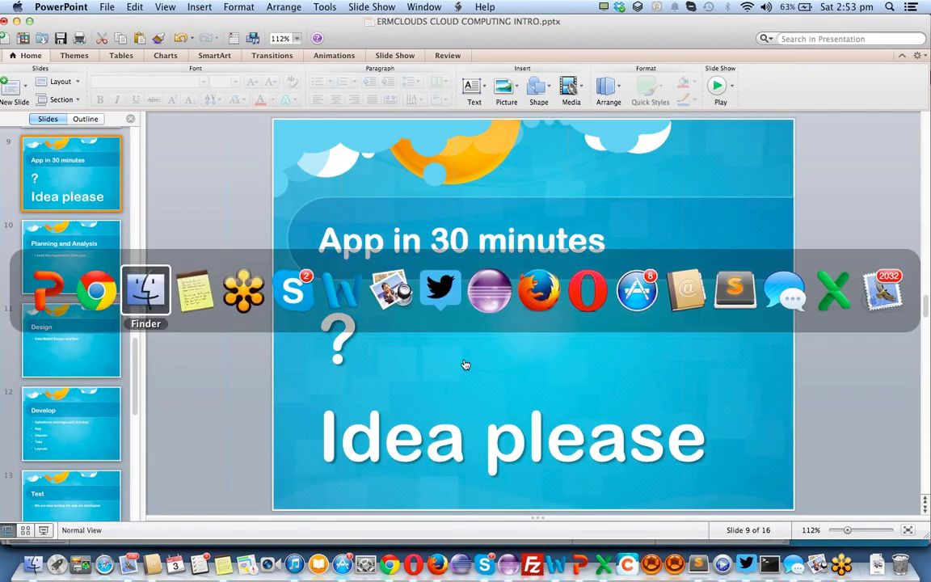
{"action": "left_click", "coordinate": [90, 293]}
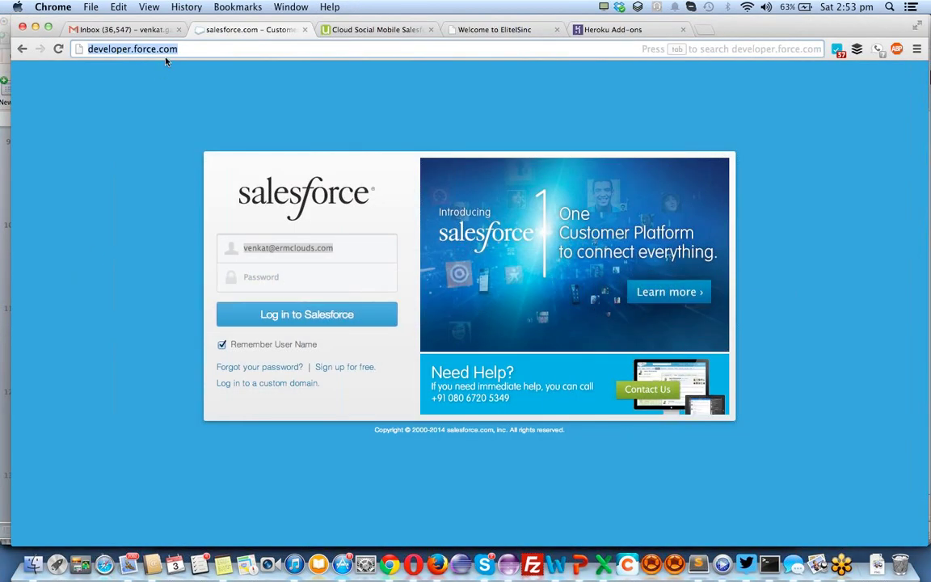
{"action": "key", "text": "Return"}
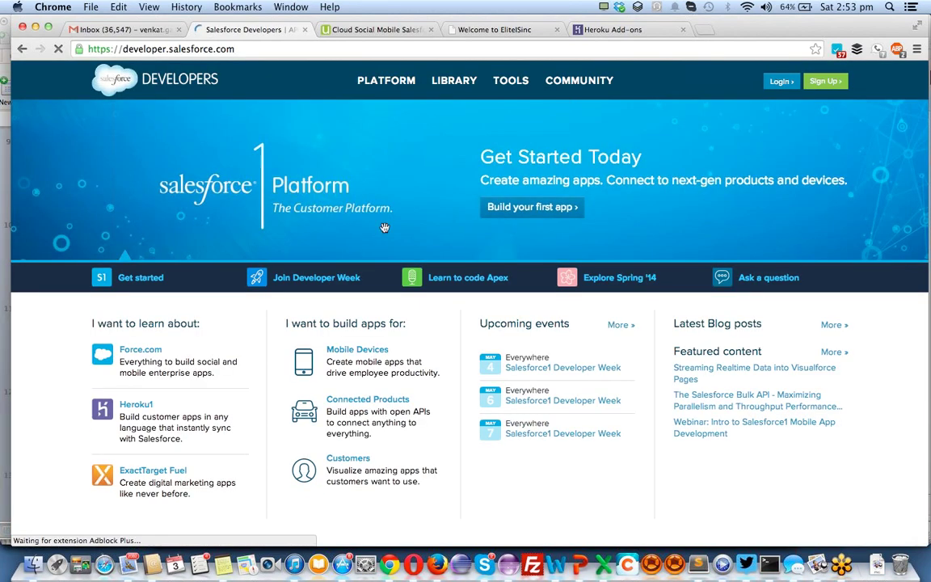
Open the free Developer sign-up form and enter the first and last name
{"action": "left_click", "coordinate": [828, 86]}
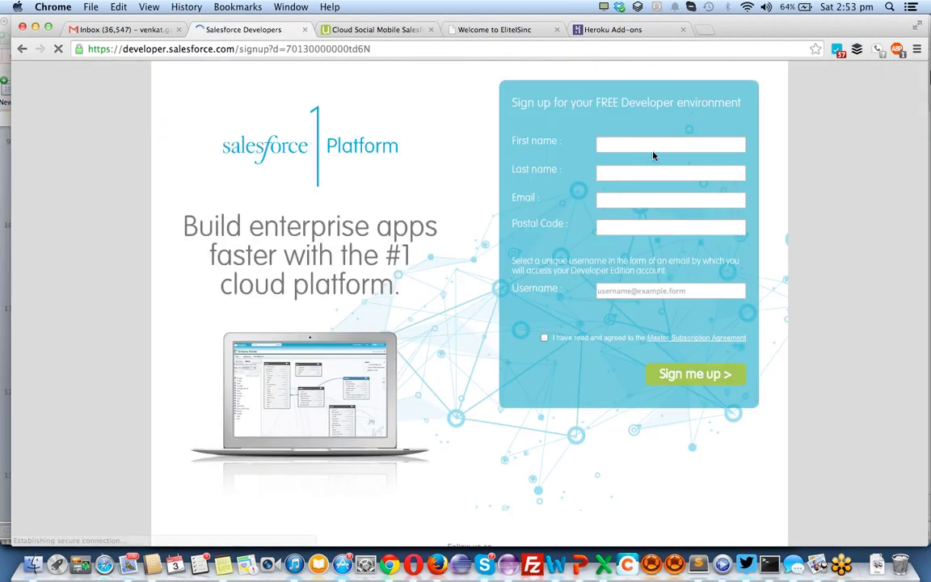
{"action": "left_click", "coordinate": [648, 143]}
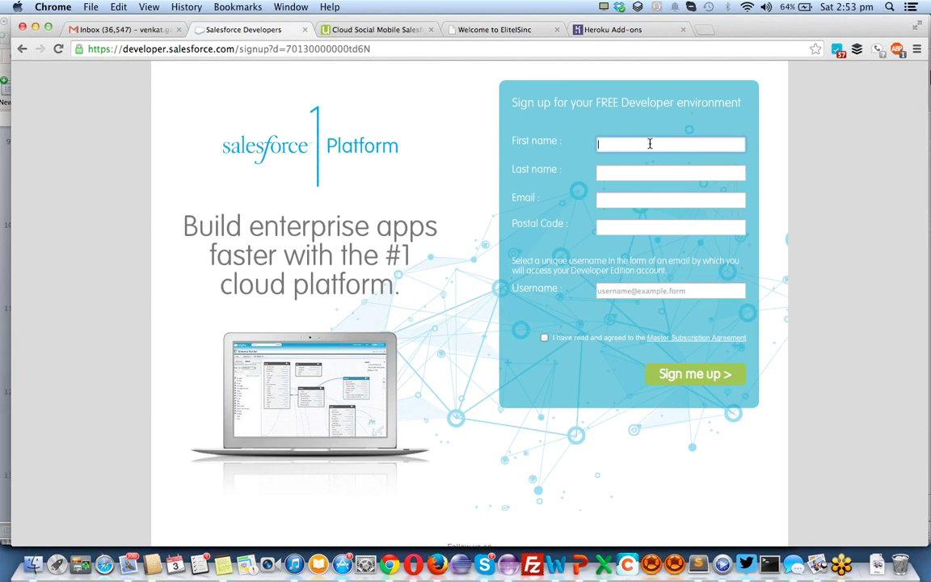
{"action": "type", "text": "venkat"}
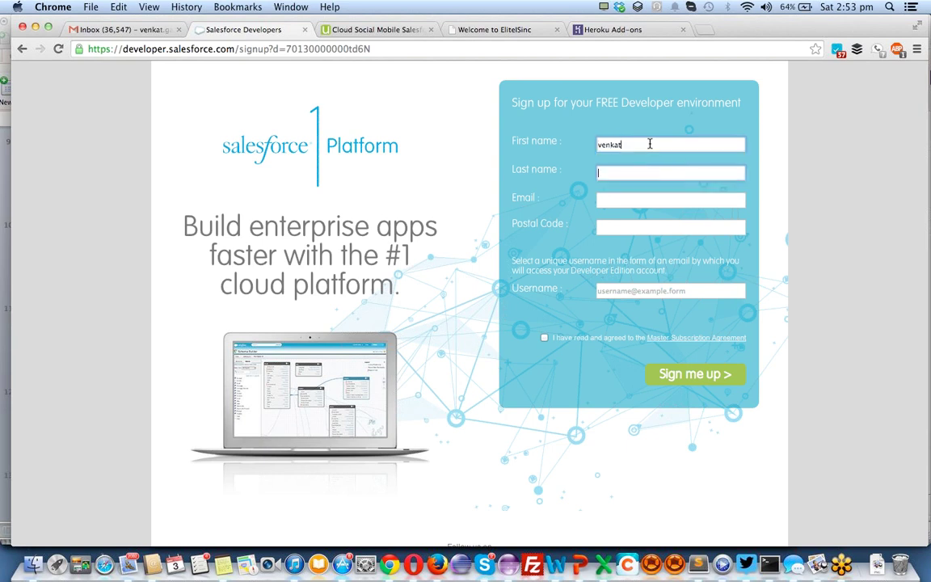
{"action": "key", "text": "Tab"}
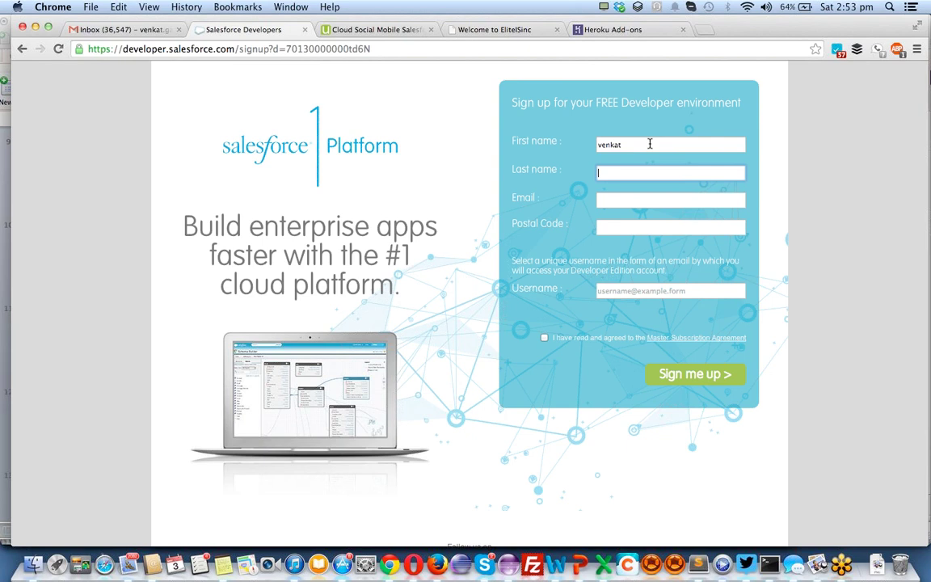
{"action": "type", "text": "ELice"}
{"action": "key", "text": "BackSpace"}
{"action": "key", "text": "BackSpace"}
{"action": "key", "text": "BackSpace"}
{"action": "key", "text": "BackSpace"}
{"action": "type", "text": "lice"}
{"action": "type", "text": "Training"}
Fill in the e-mail address and postal code, then copy the e-mail address
{"action": "key", "text": "Tab"}
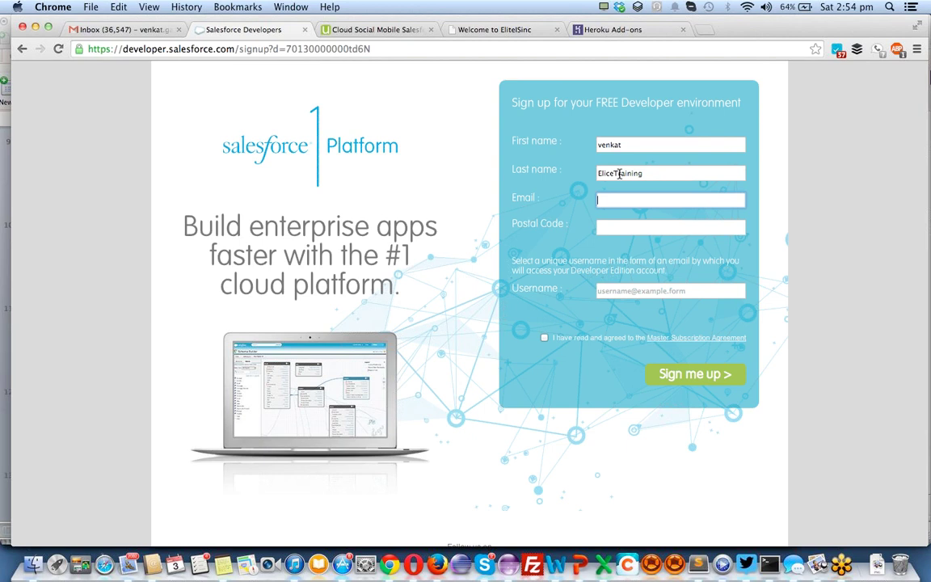
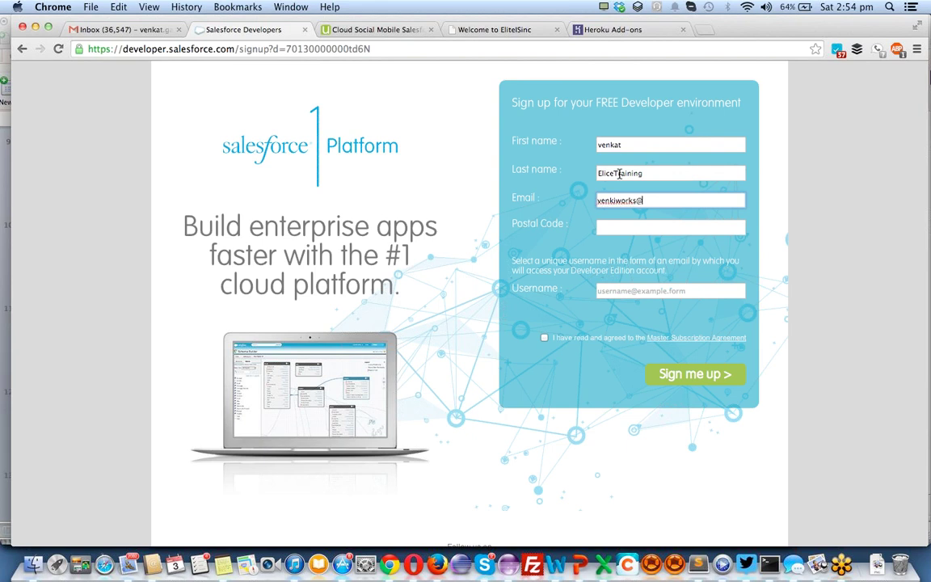
{"action": "key", "text": "Tab"}
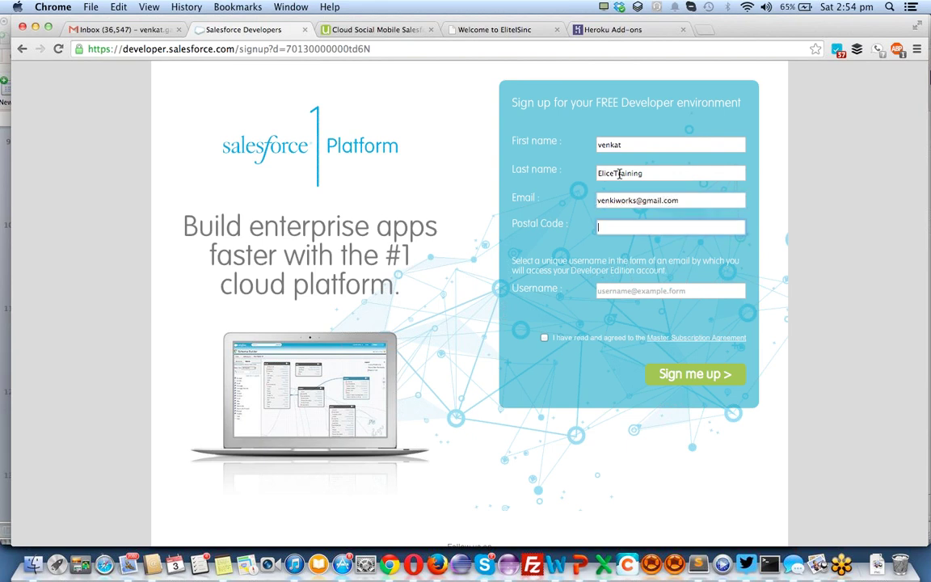
{"action": "type", "text": "9"}
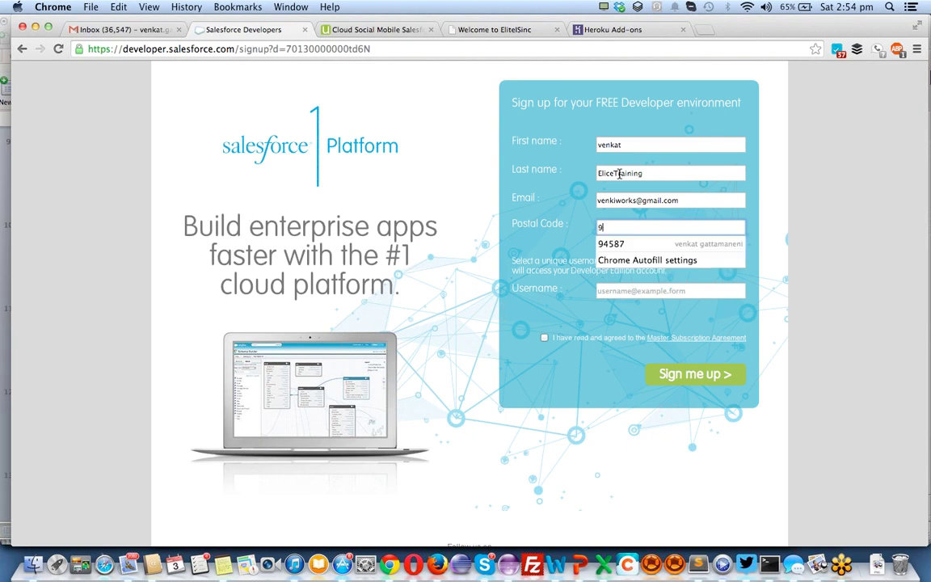
{"action": "type", "text": "4587"}
{"action": "key", "text": "Tab"}
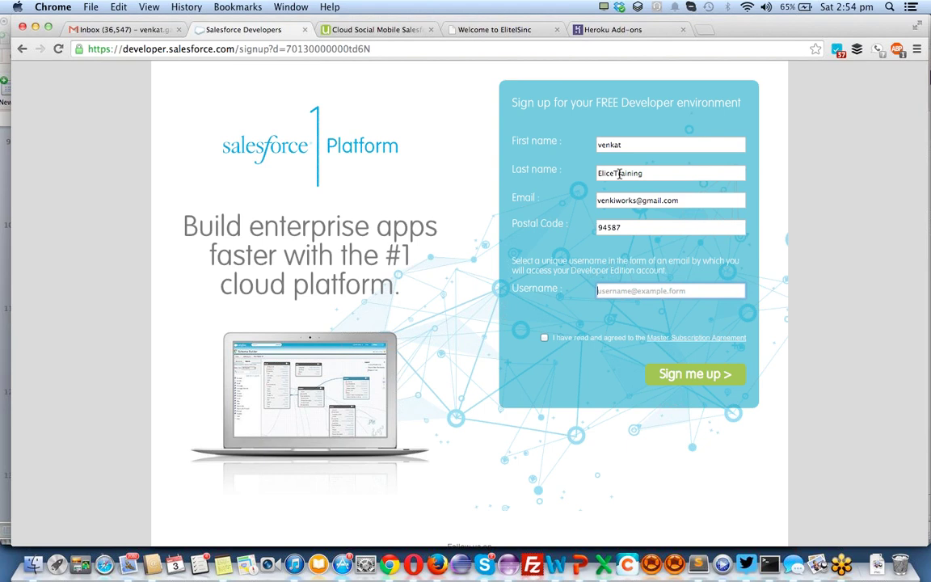
{"action": "triple_click", "coordinate": [689, 193]}
{"action": "key", "text": "super+c"}
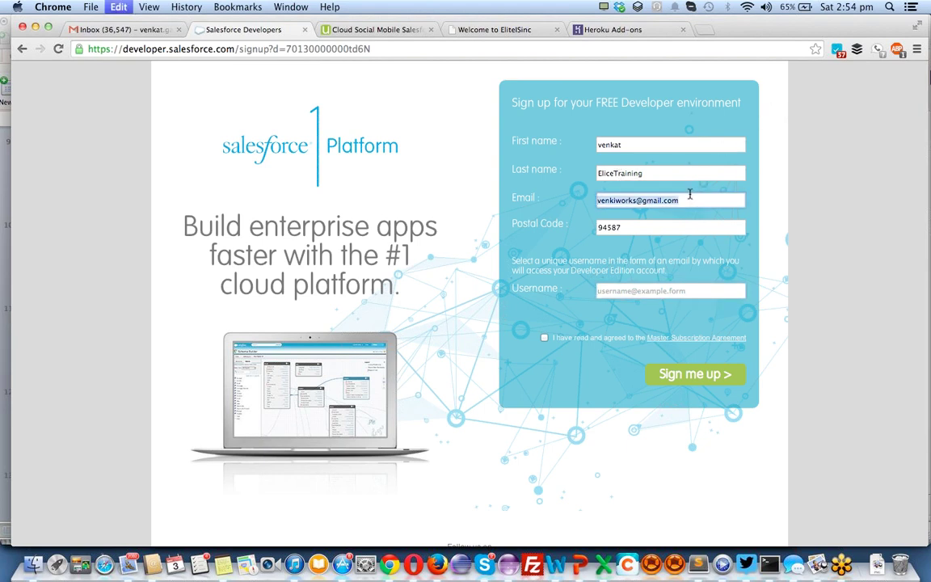
{"action": "left_click", "coordinate": [682, 296]}
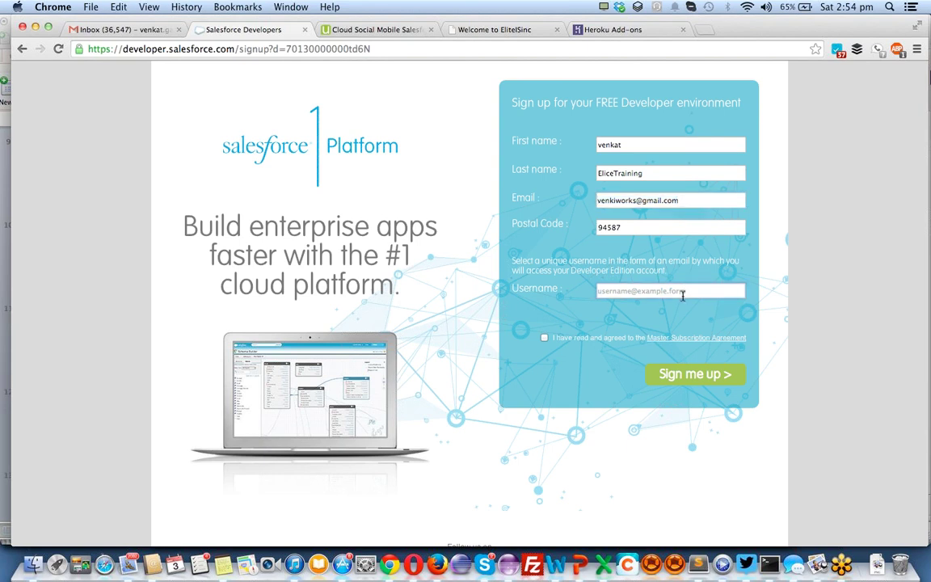
Make the username the pasted e-mail plus a unique training suffix, copy it, and accept the subscription agreement
{"action": "key", "text": "super+v"}
{"action": "type", "text": "."}
{"action": "type", "text": "train"}
{"action": "key", "text": "BackSpace"}
{"action": "key", "text": "BackSpace"}
{"action": "key", "text": "BackSpace"}
{"action": "key", "text": "BackSpace"}
{"action": "key", "text": "BackSpace"}
{"action": "type", "text": "elice"}
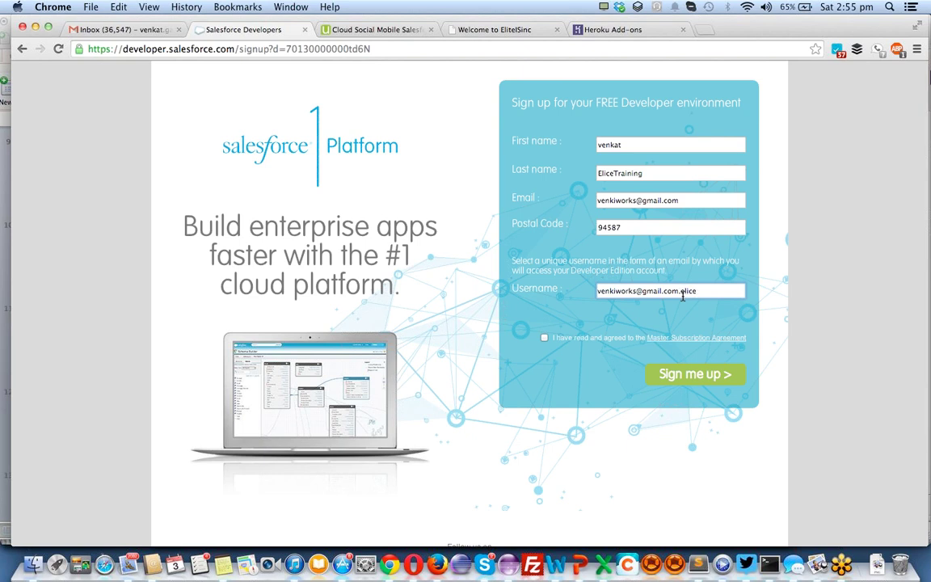
{"action": "type", "text": "Traingni"}
{"action": "key", "text": "BackSpace"}
{"action": "key", "text": "BackSpace"}
{"action": "key", "text": "BackSpace"}
{"action": "type", "text": "ing"}
{"action": "key", "text": "super+a"}
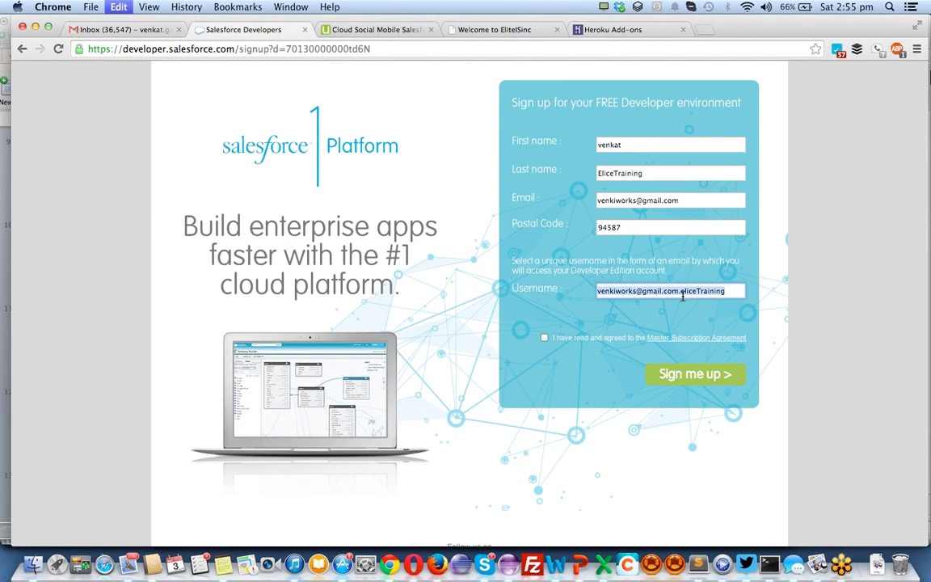
{"action": "key", "text": "super+c"}
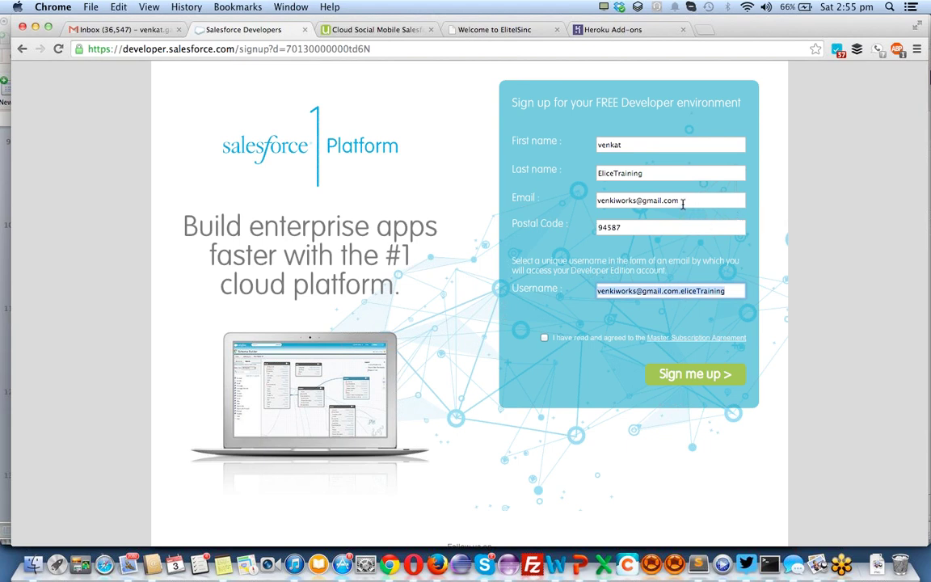
{"action": "left_click", "coordinate": [544, 337]}
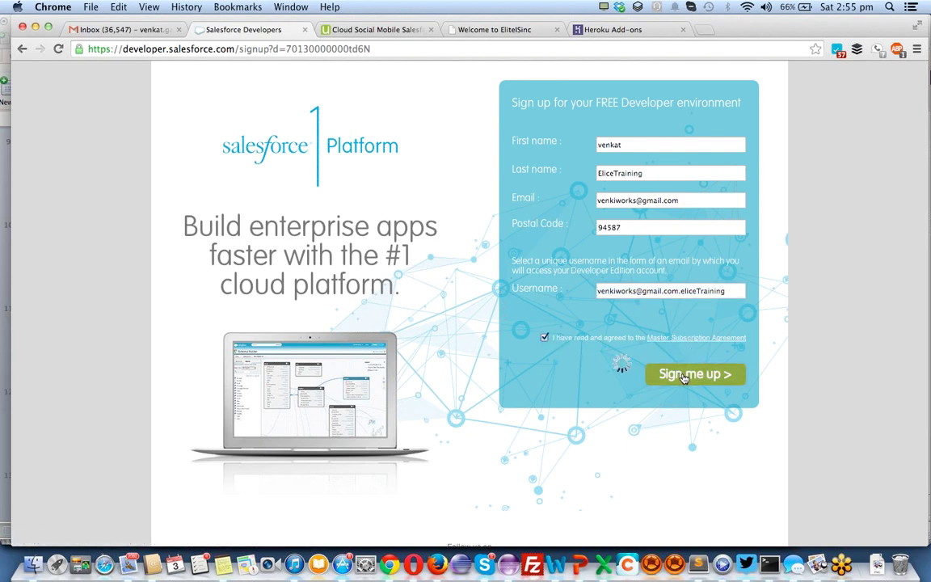
In Firefox's Gmail, add and sign in to the second Google account with its password
{"action": "left_click", "coordinate": [434, 555]}
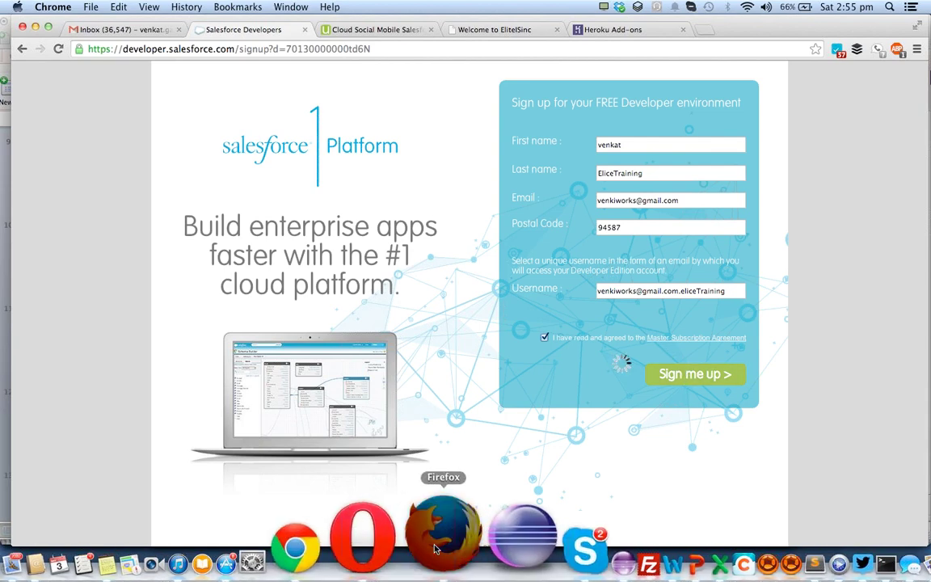
{"action": "left_click", "coordinate": [180, 37]}
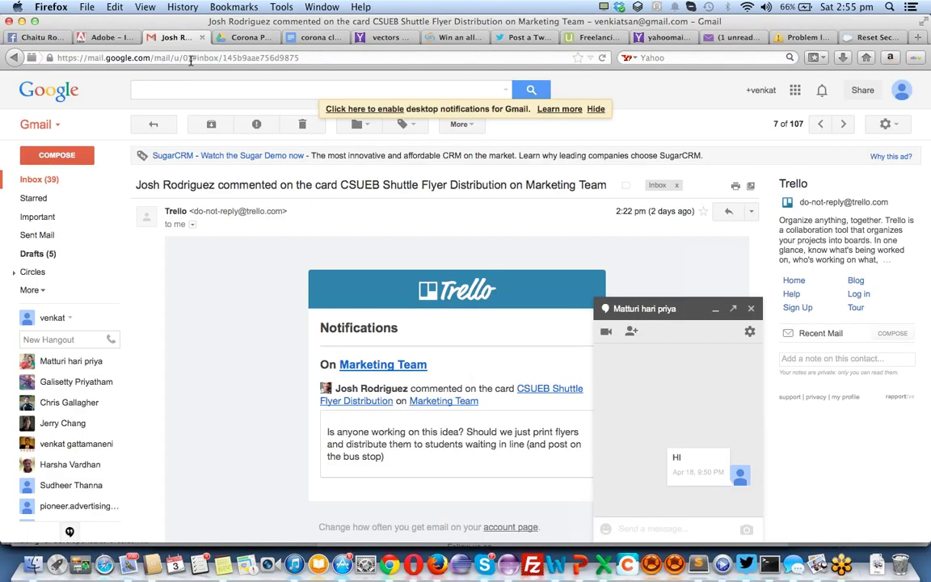
{"action": "left_click", "coordinate": [191, 58]}
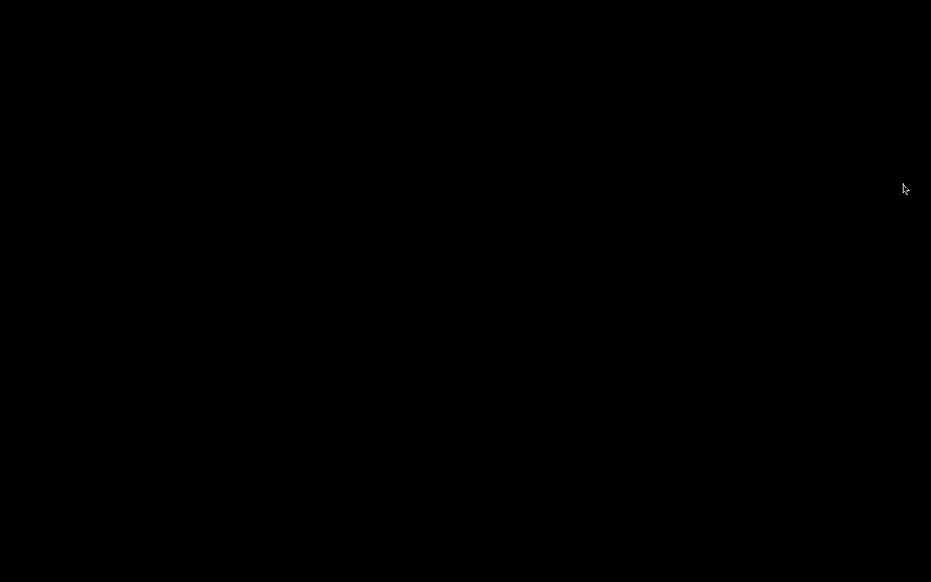
{"action": "left_click", "coordinate": [900, 90]}
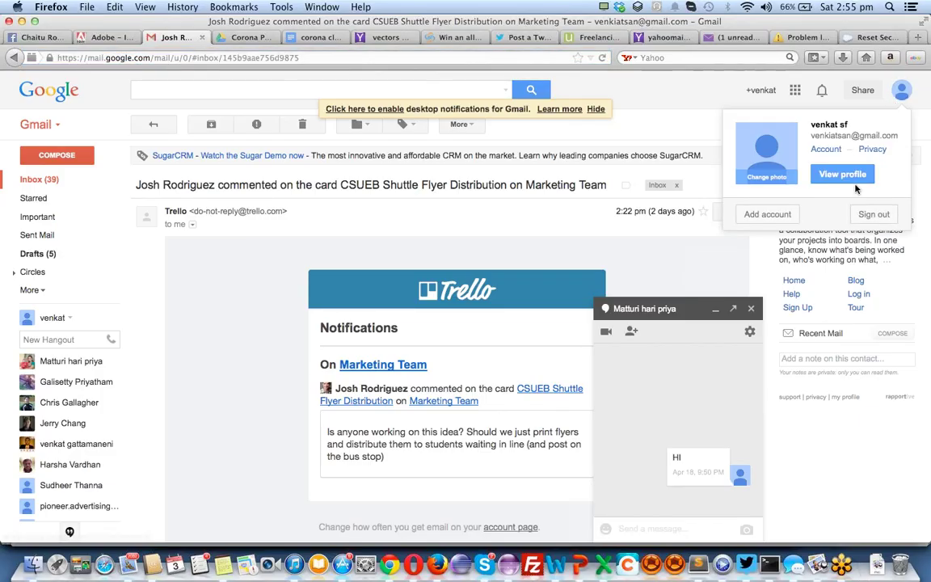
{"action": "left_click", "coordinate": [779, 215]}
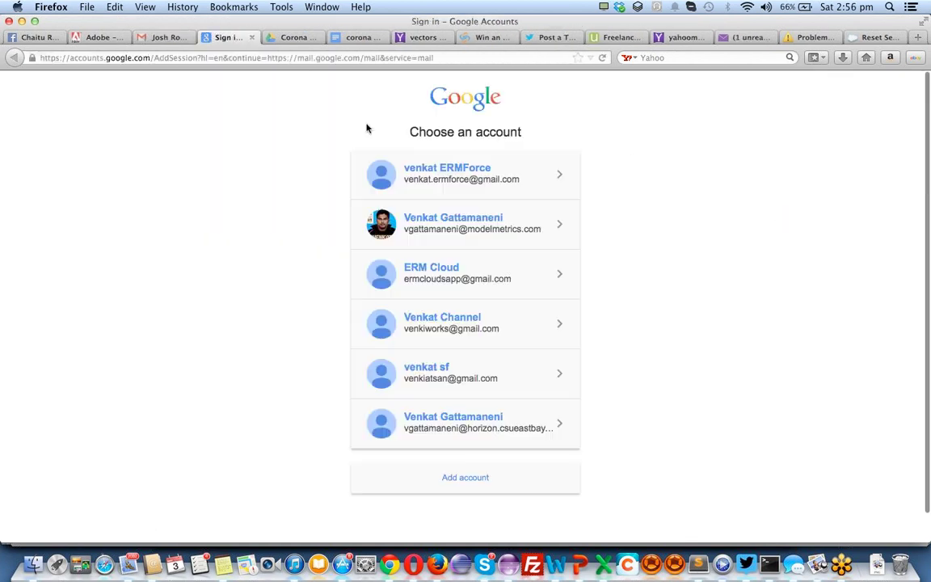
{"action": "left_click", "coordinate": [451, 327]}
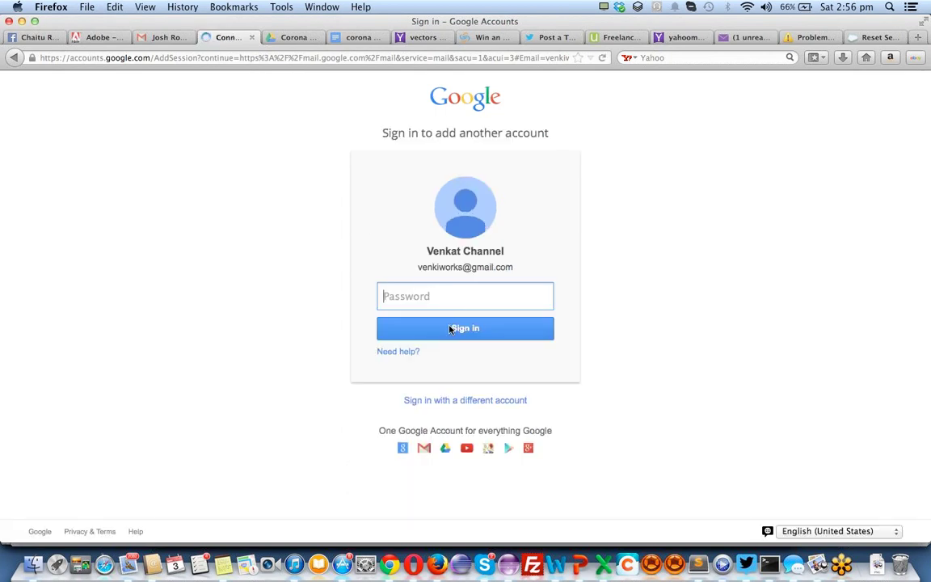
{"action": "type", "text": "*"}
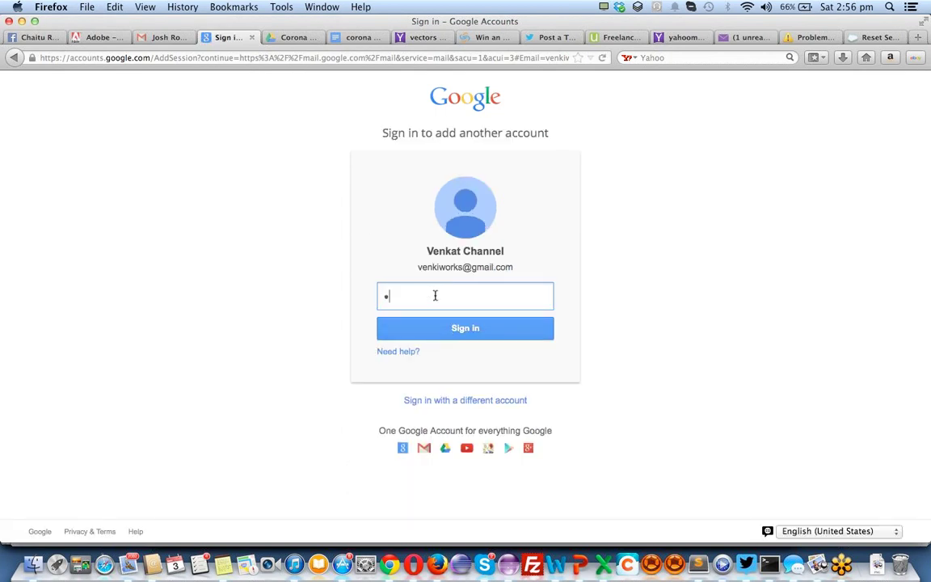
{"action": "type", "text": "*******"}
{"action": "key", "text": "Return"}
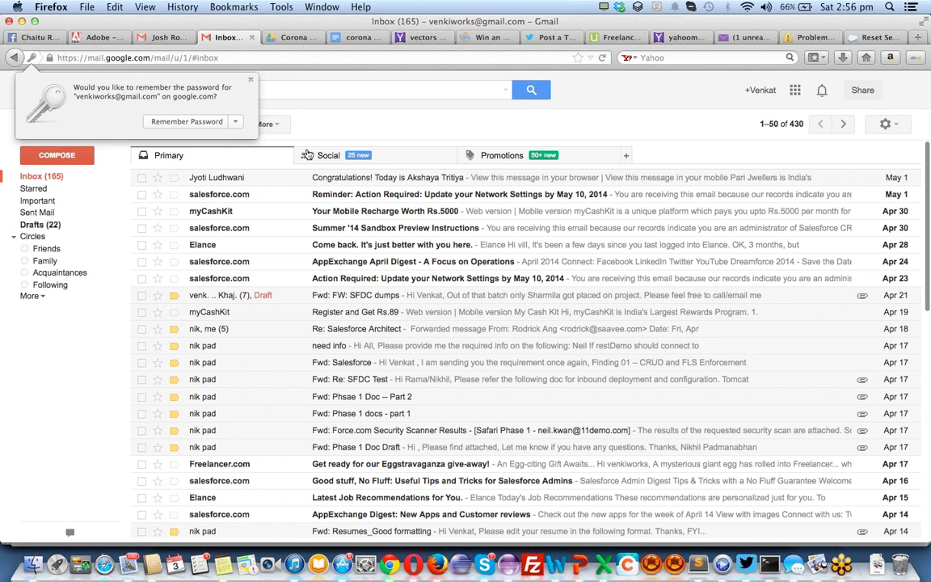
{"action": "left_click", "coordinate": [251, 81]}
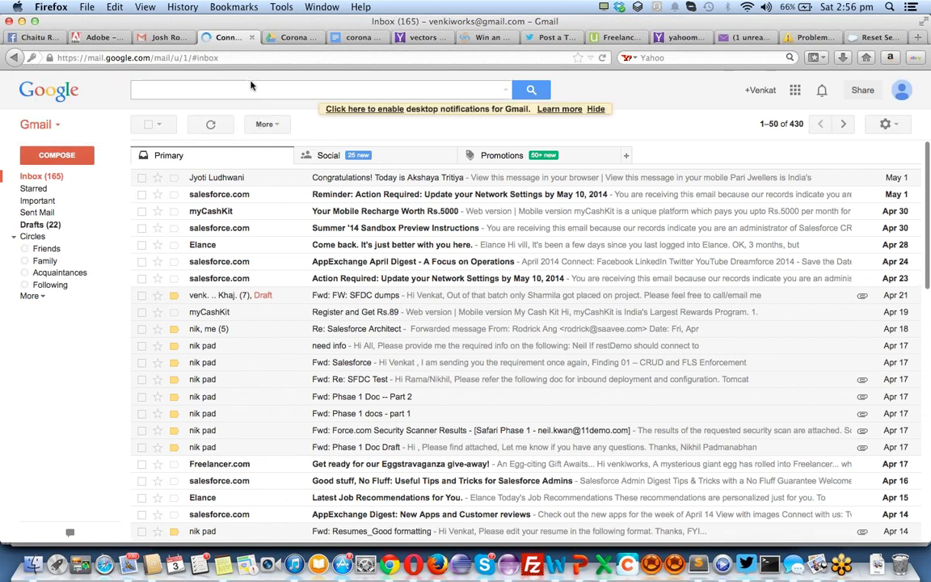
{"action": "left_click", "coordinate": [304, 157]}
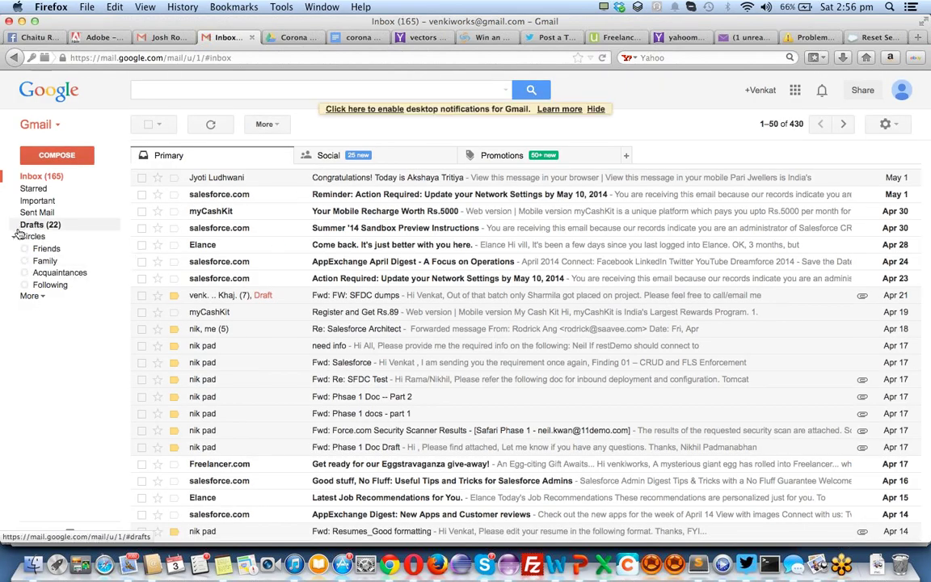
{"action": "left_click", "coordinate": [29, 295]}
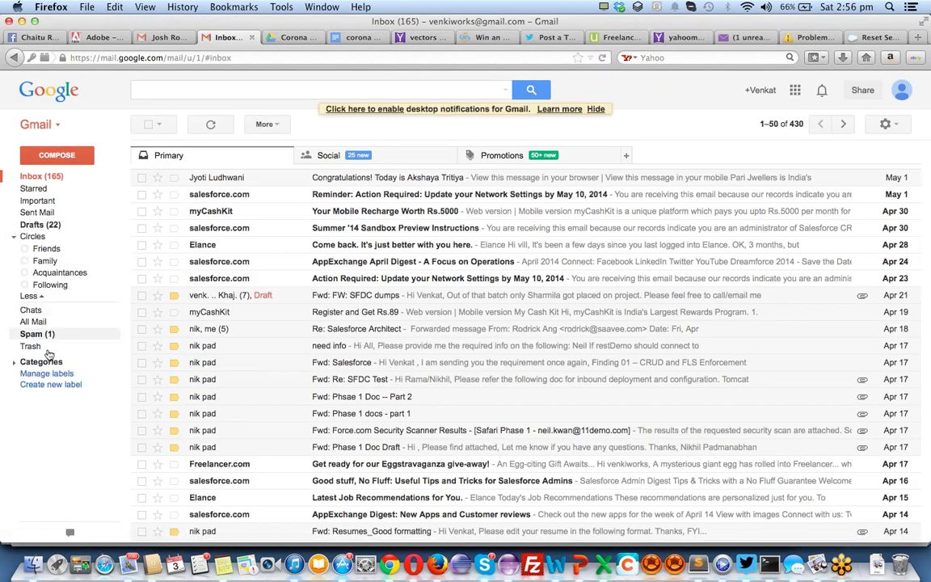
{"action": "left_click", "coordinate": [42, 338]}
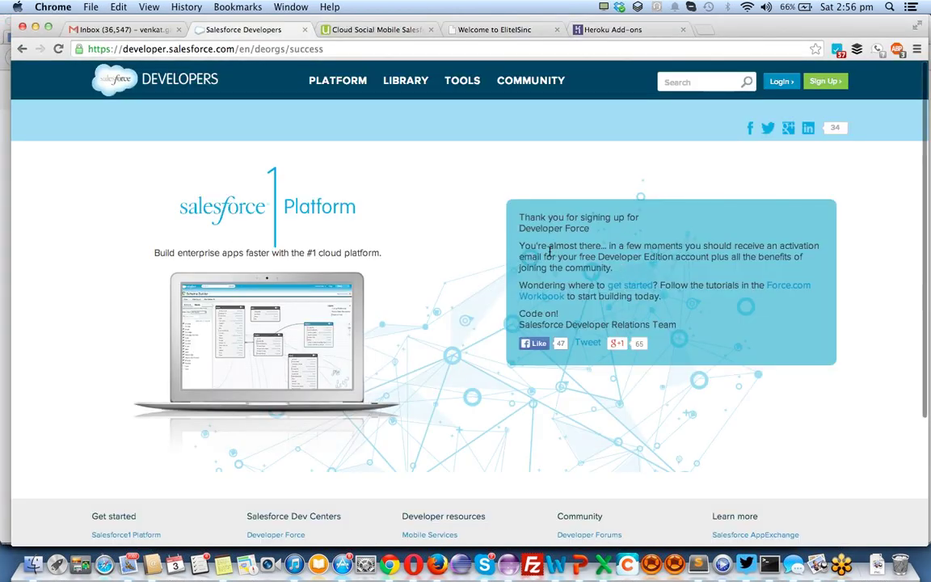
{"action": "key", "text": "super+r"}
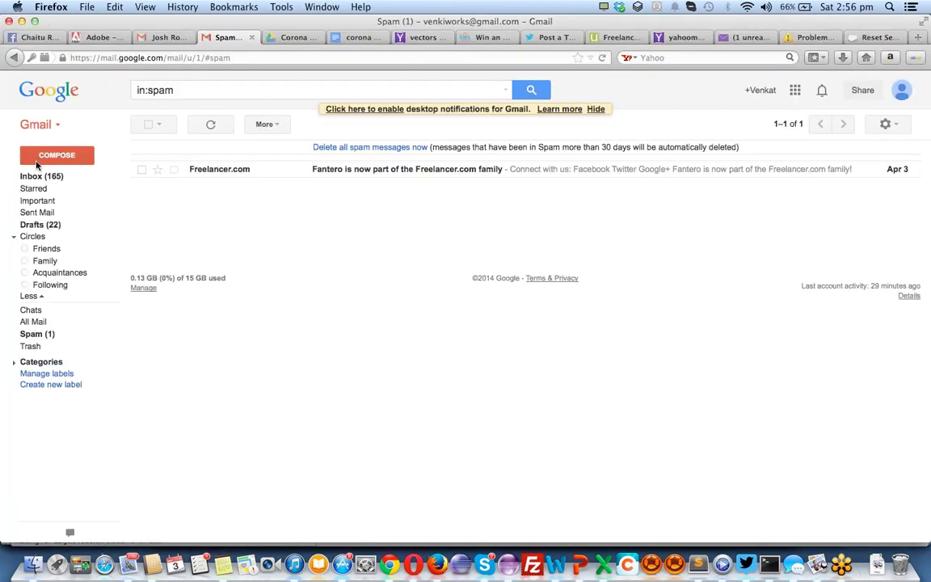
{"action": "left_click", "coordinate": [34, 178]}
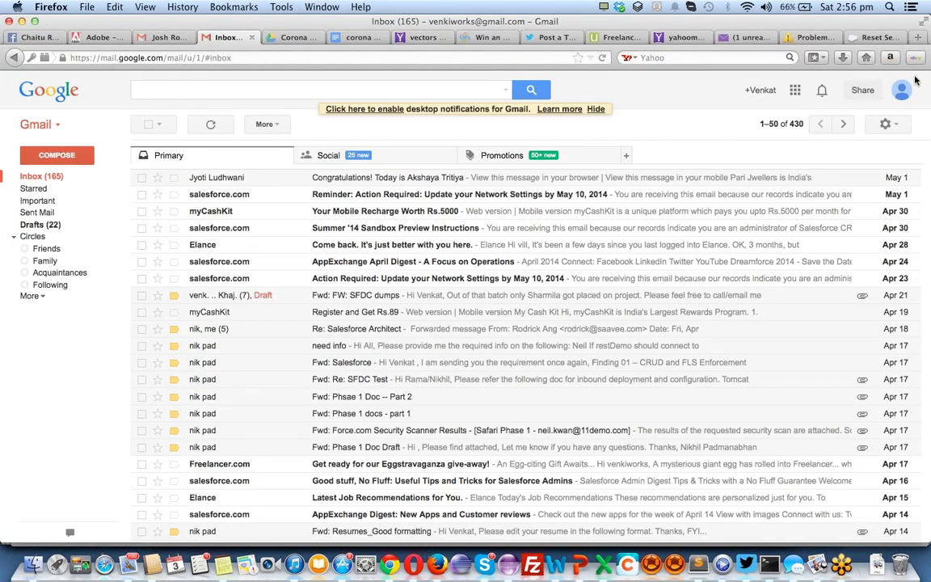
{"action": "left_click", "coordinate": [904, 91]}
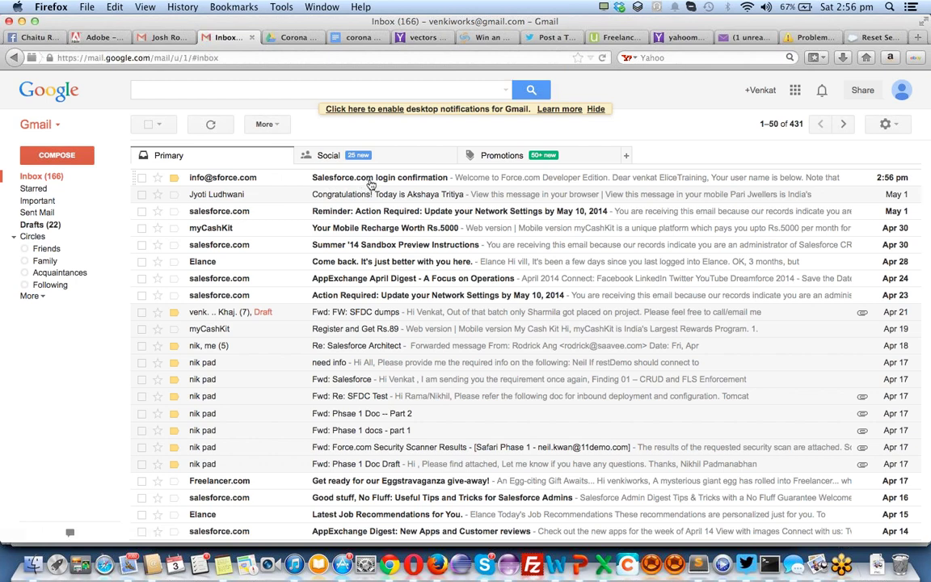
Open the Salesforce login confirmation email and follow its login.salesforce.com link
{"action": "left_click", "coordinate": [370, 183]}
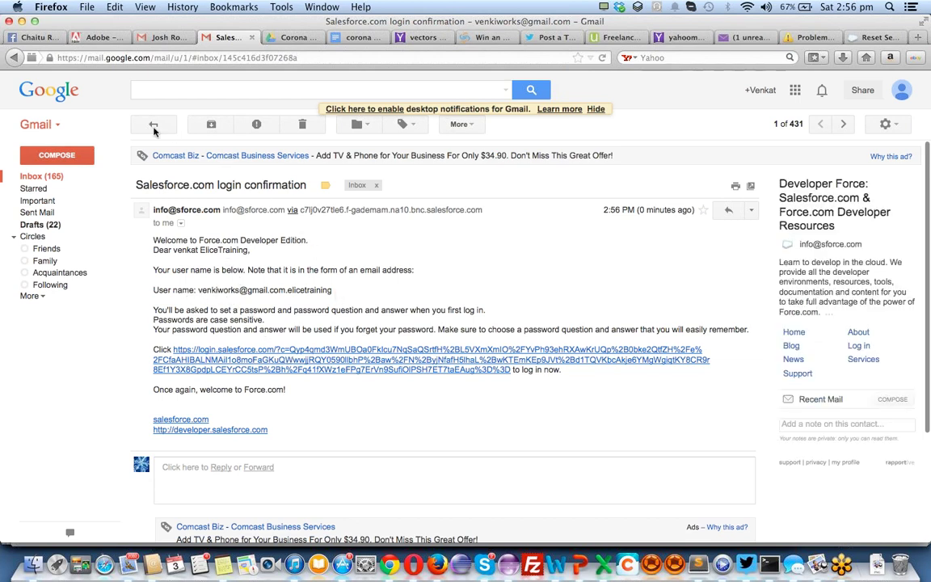
{"action": "left_click", "coordinate": [901, 89]}
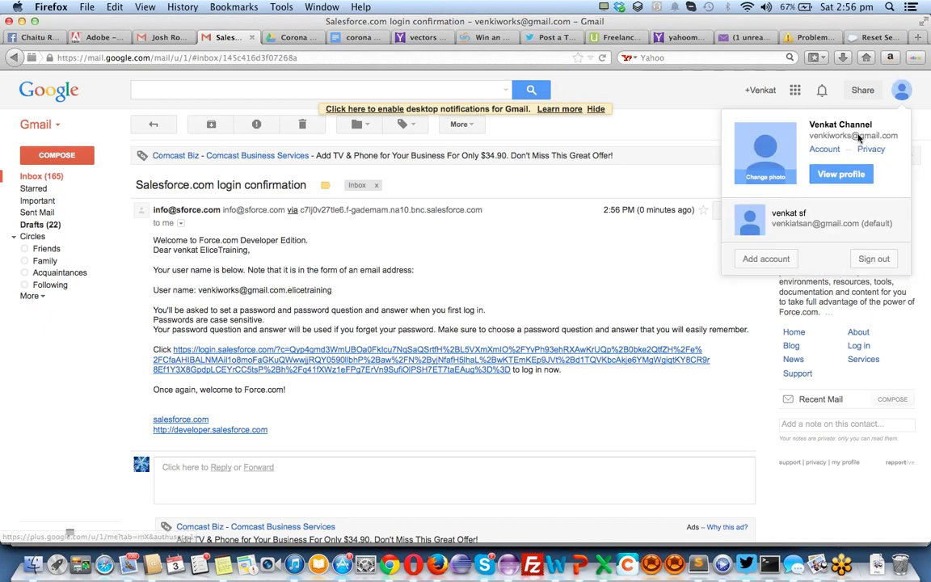
{"action": "left_click", "coordinate": [369, 243]}
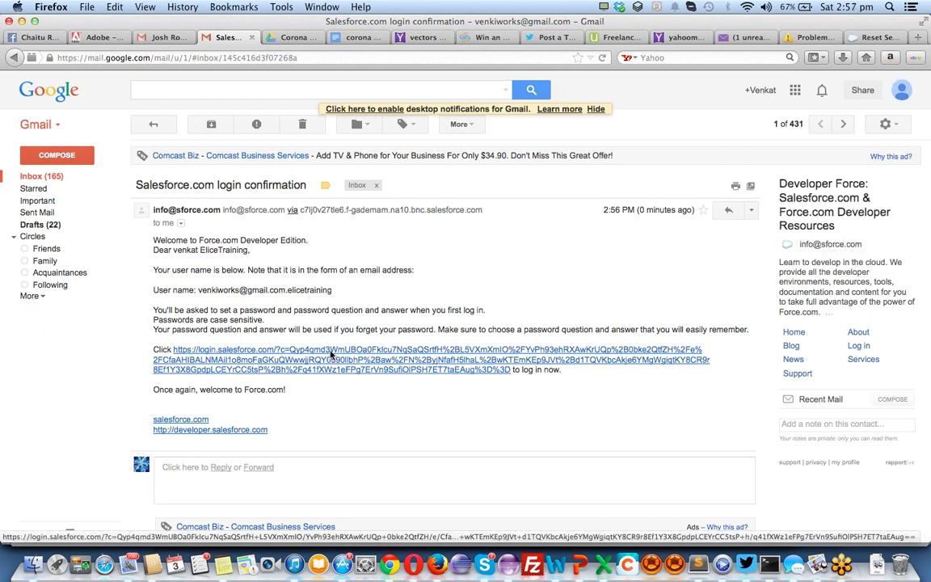
{"action": "left_click", "coordinate": [331, 354]}
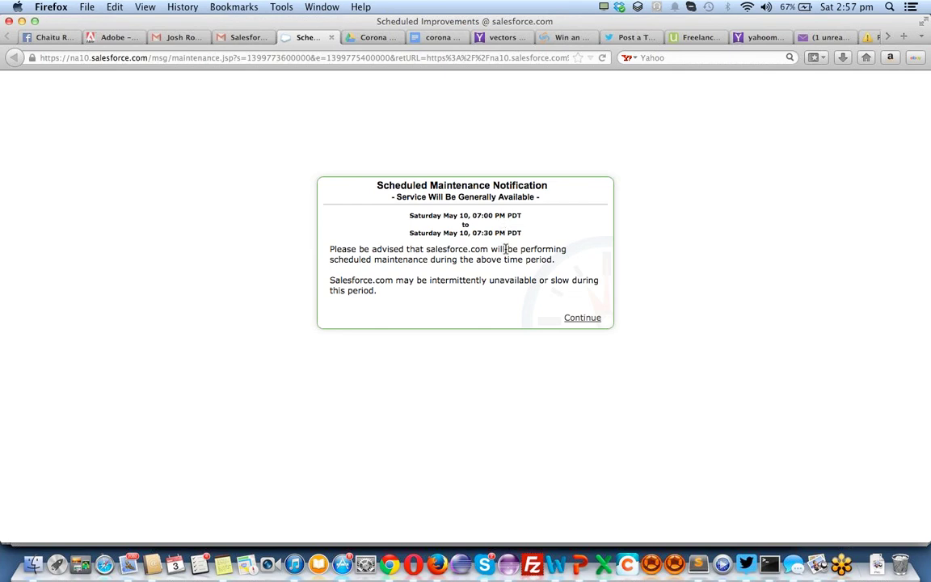
{"action": "left_click", "coordinate": [575, 319]}
Get past the maintenance notice, then enter and confirm the new password
{"action": "left_click", "coordinate": [586, 319]}
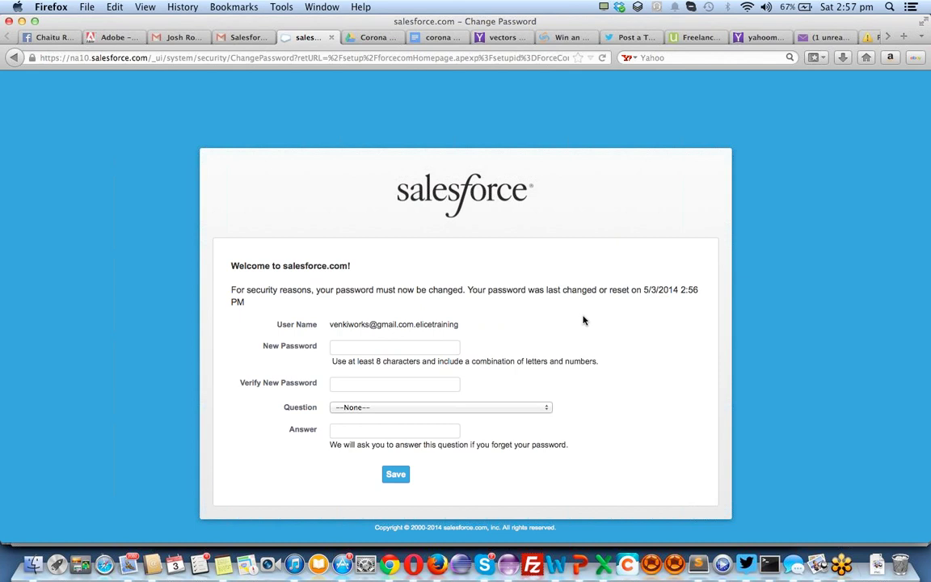
{"action": "left_click", "coordinate": [430, 345]}
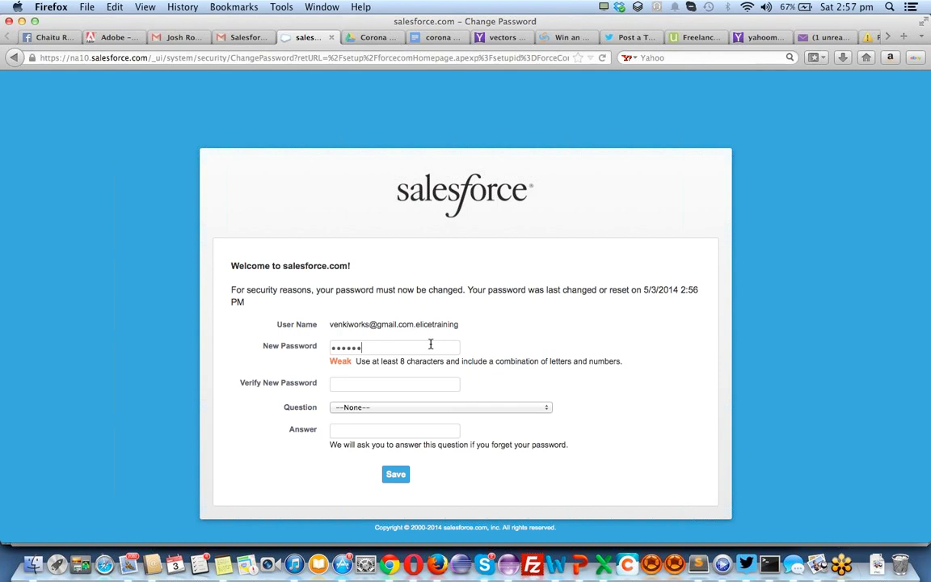
{"action": "key", "text": "Tab"}
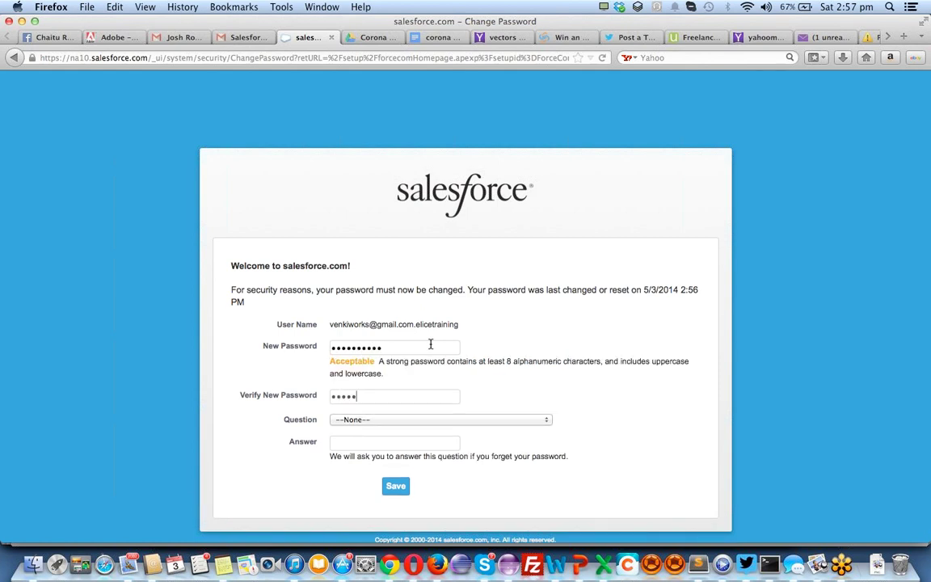
{"action": "key", "text": "super+a"}
{"action": "key", "text": "BackSpace"}
Choose 'In what city were you born?' as the security question, answer it, and save
{"action": "key", "text": "Tab"}
{"action": "key", "text": "Down"}
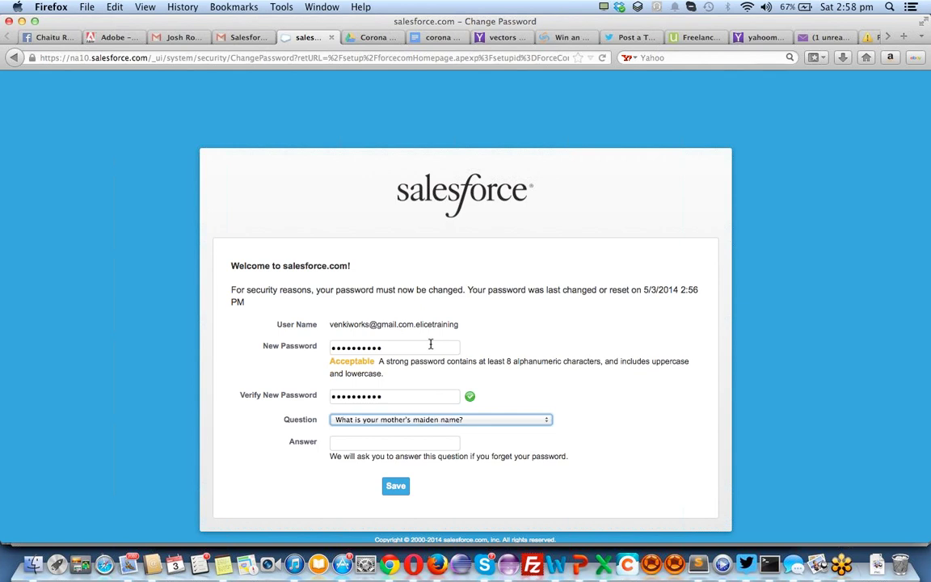
{"action": "key", "text": "Down"}
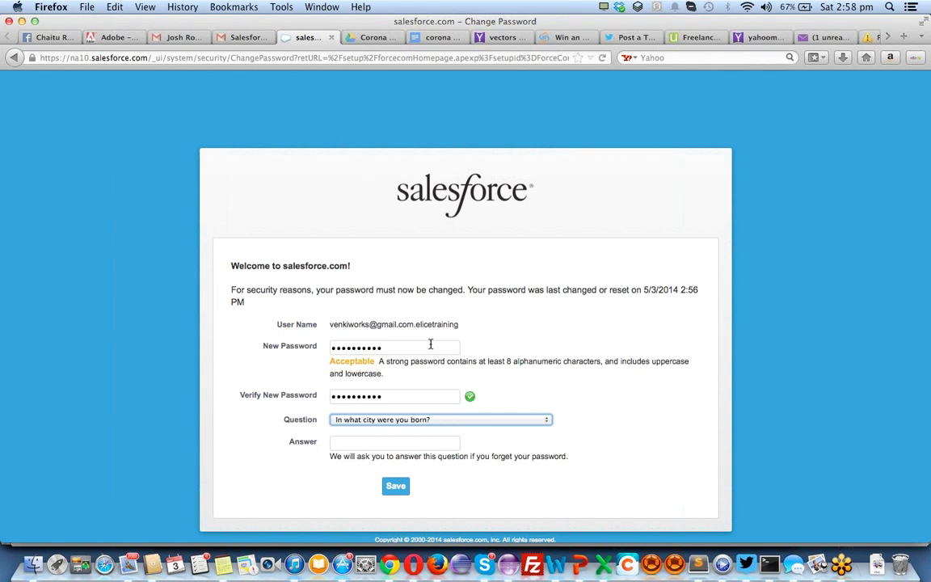
{"action": "key", "text": "Tab"}
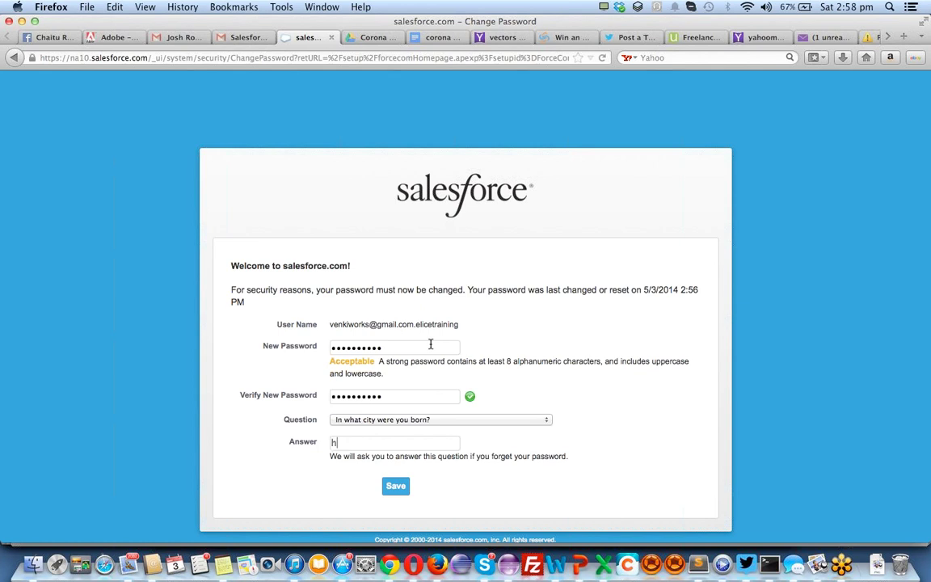
{"action": "left_click", "coordinate": [395, 488]}
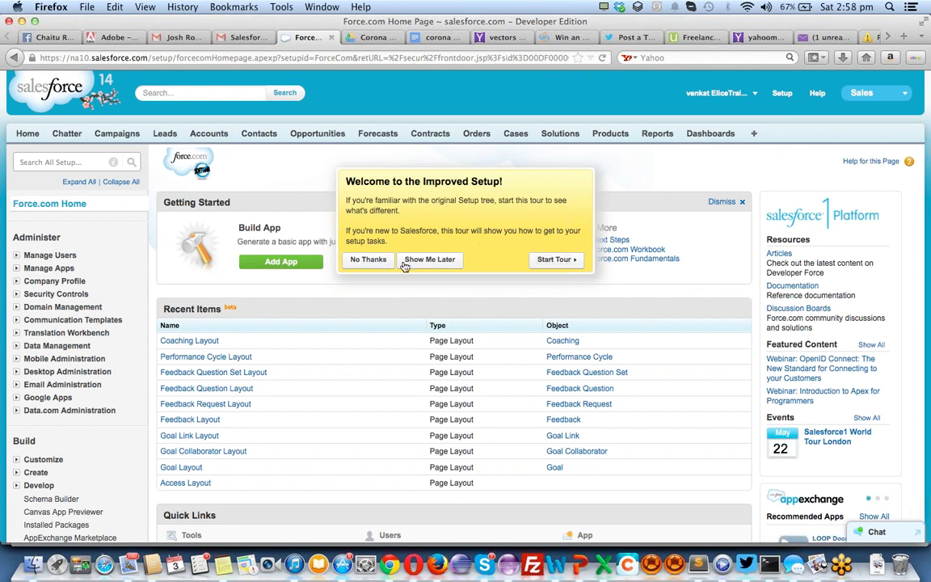
Step through and close the Improved Setup tour, then zoom in on Force.com Home
{"action": "left_click", "coordinate": [554, 259]}
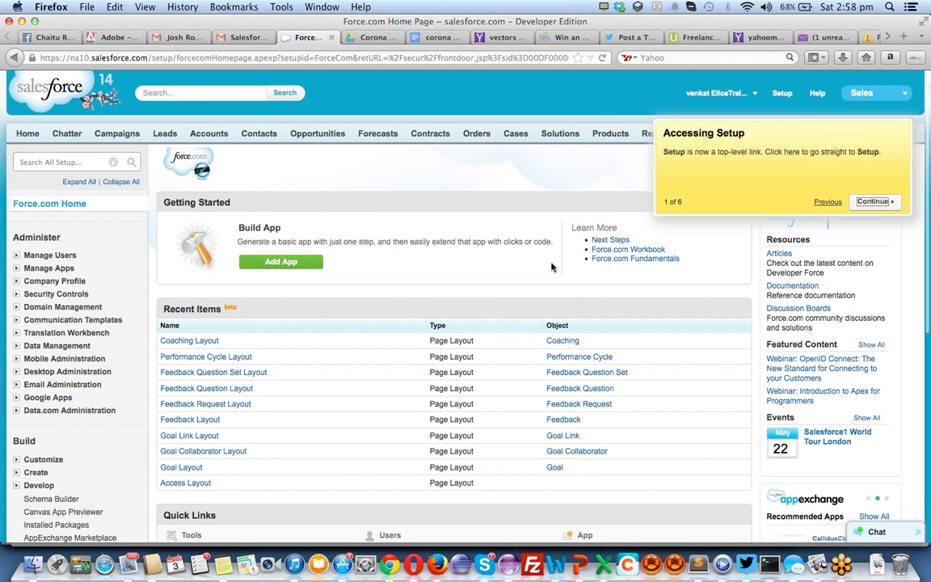
{"action": "left_click", "coordinate": [872, 202]}
{"action": "left_click", "coordinate": [906, 172]}
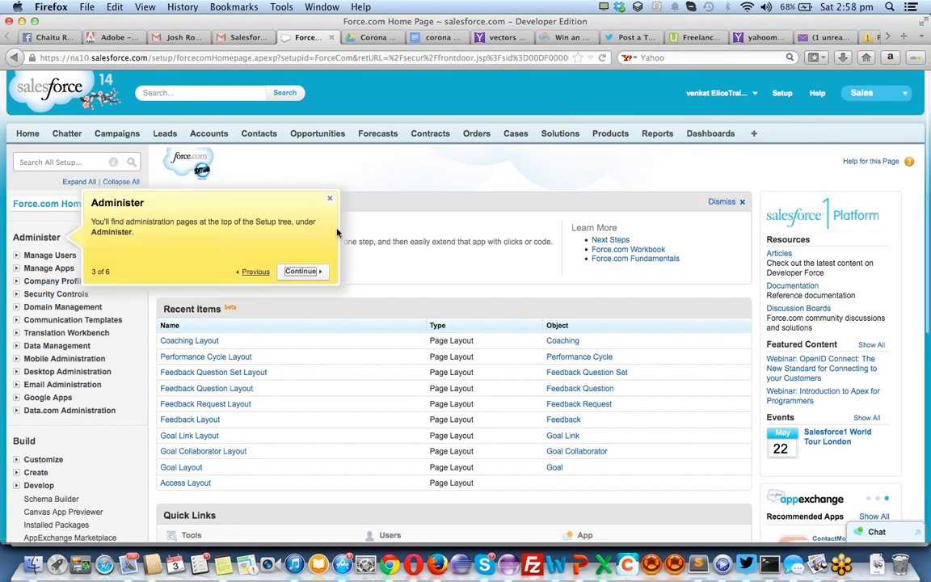
{"action": "left_click", "coordinate": [329, 199]}
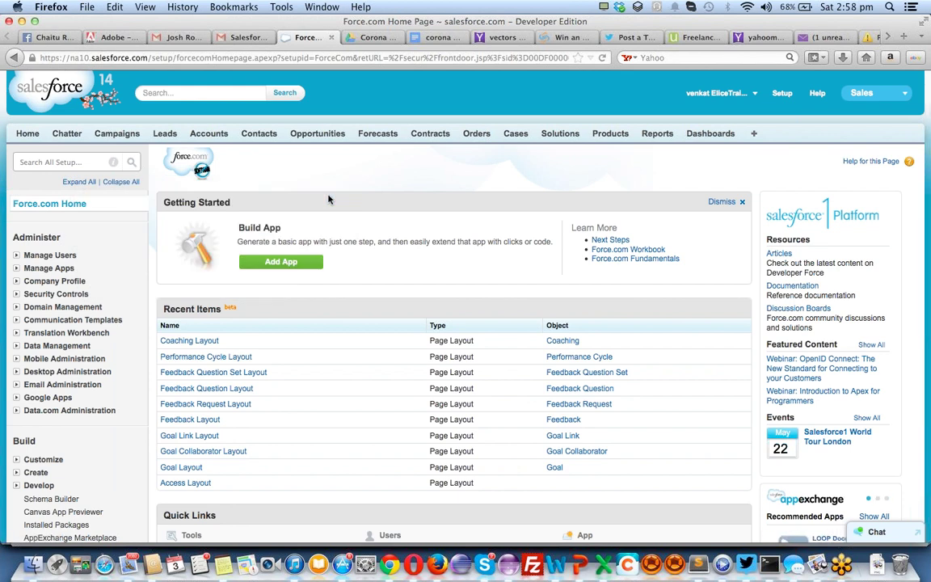
{"action": "key", "text": "super+plus"}
{"action": "key", "text": "super+plus"}
{"action": "key", "text": "super+plus"}
{"action": "key", "text": "super+plus"}
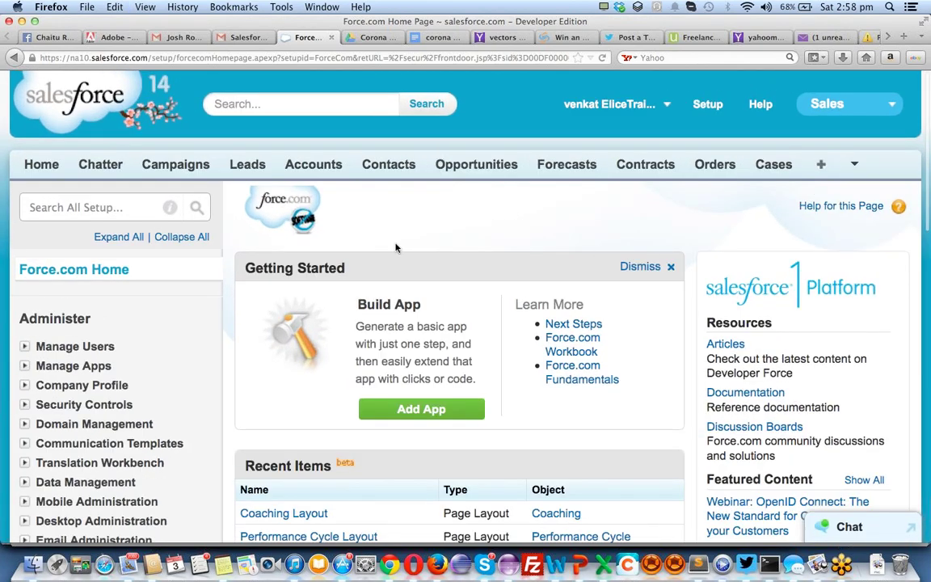
{"action": "scroll", "coordinate": [395, 245], "scroll_direction": "down", "scroll_amount": 3}
{"action": "scroll", "coordinate": [396, 247], "scroll_direction": "down", "scroll_amount": 2}
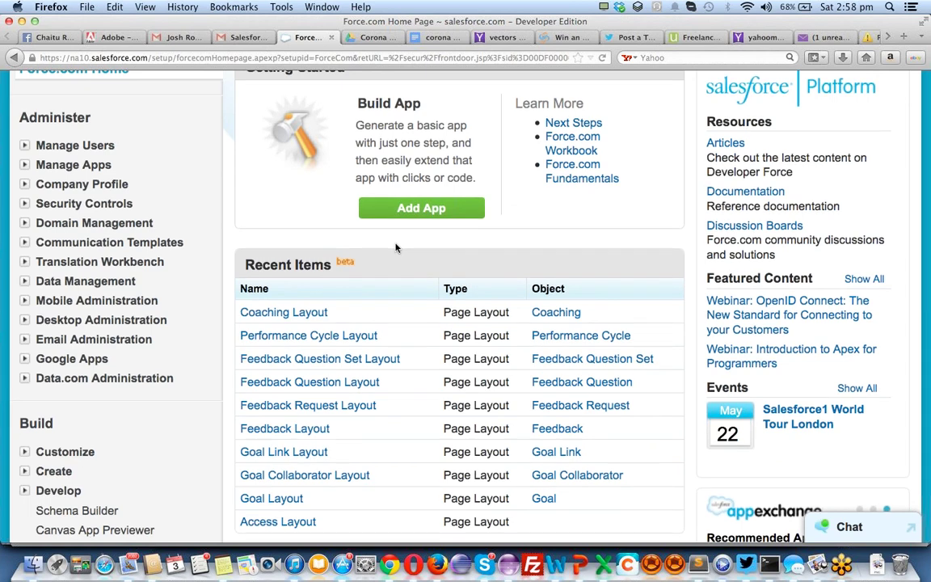
{"action": "scroll", "coordinate": [395, 248], "scroll_direction": "down", "scroll_amount": 4}
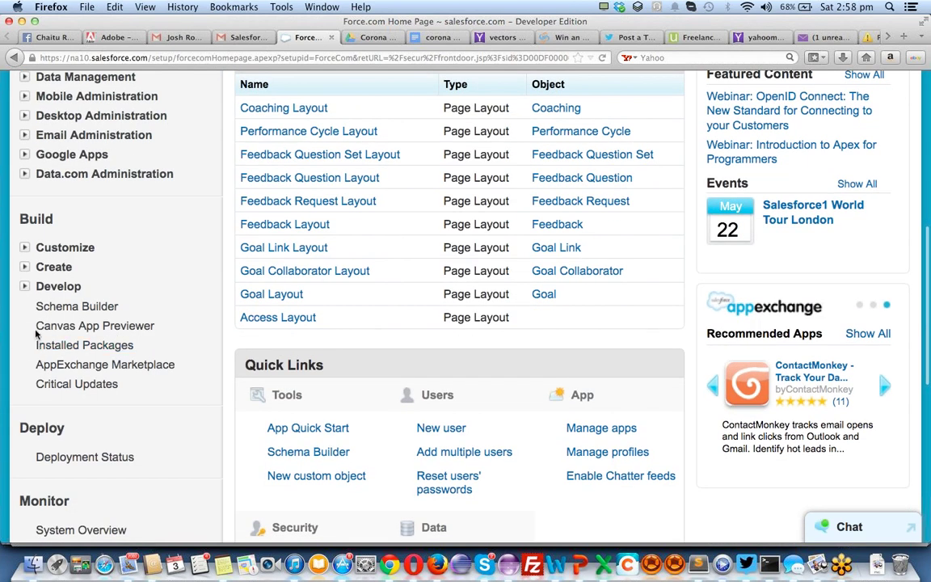
In Schema Builder, add a custom object labelled Employee with plural label Employees
{"action": "left_click", "coordinate": [70, 311]}
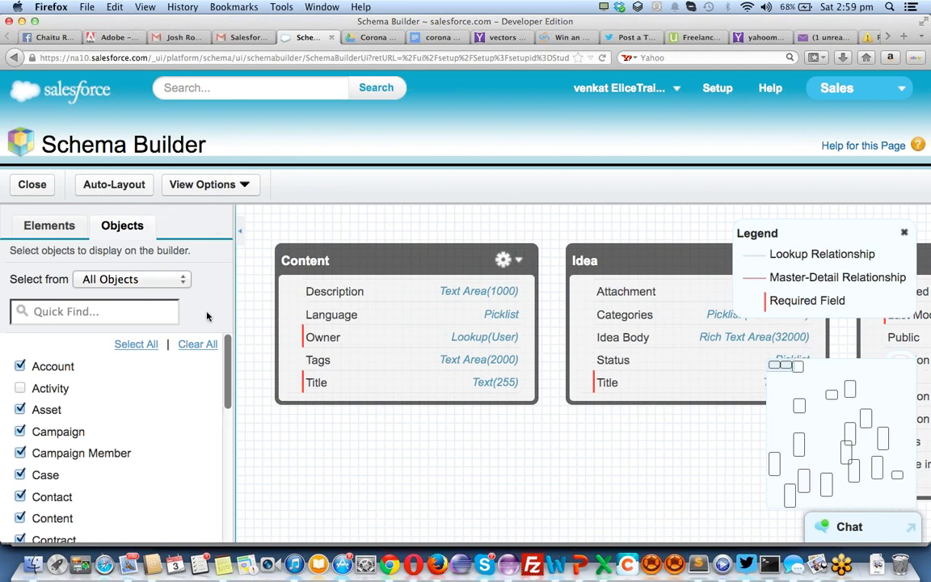
{"action": "left_click", "coordinate": [47, 230]}
{"action": "left_click_drag", "start_coordinate": [50, 313], "coordinate": [422, 495]}
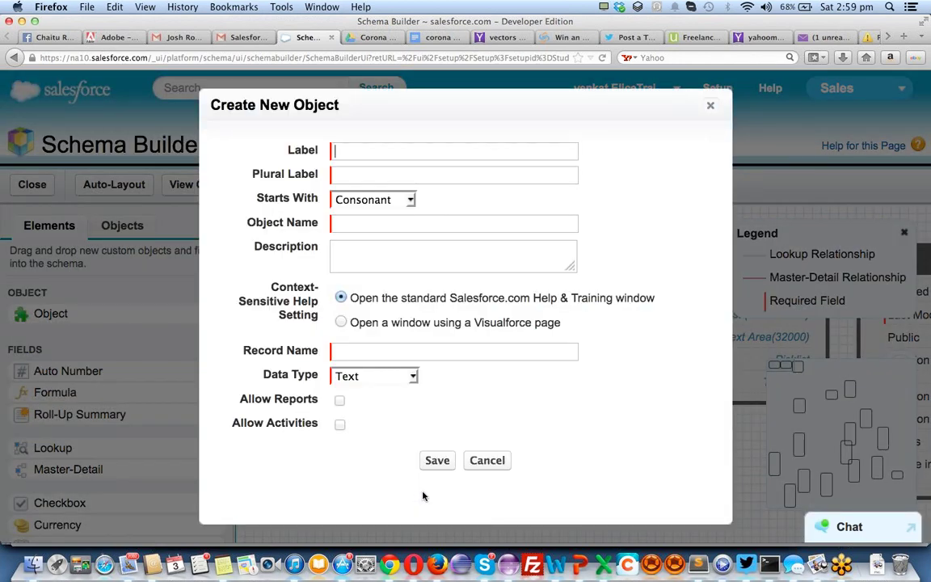
{"action": "type", "text": "Employees"}
{"action": "key", "text": "Tab"}
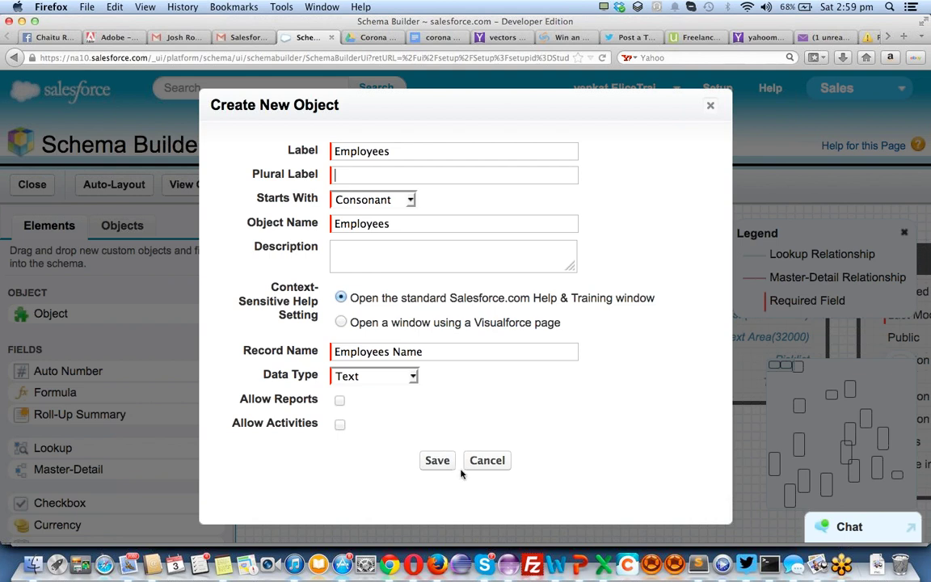
{"action": "left_click", "coordinate": [409, 152]}
{"action": "key", "text": "BackSpace"}
{"action": "type", "text": "Employees"}
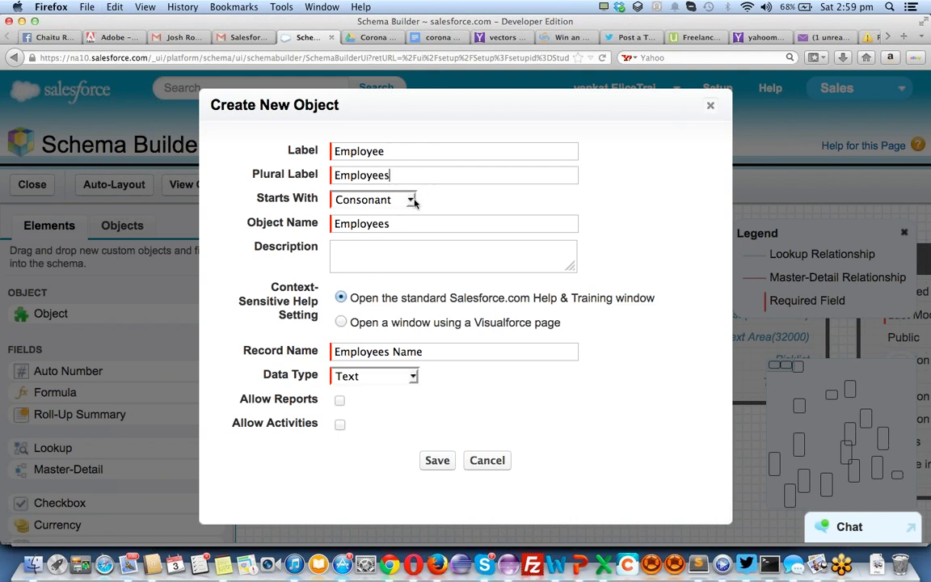
{"action": "key", "text": "Tab"}
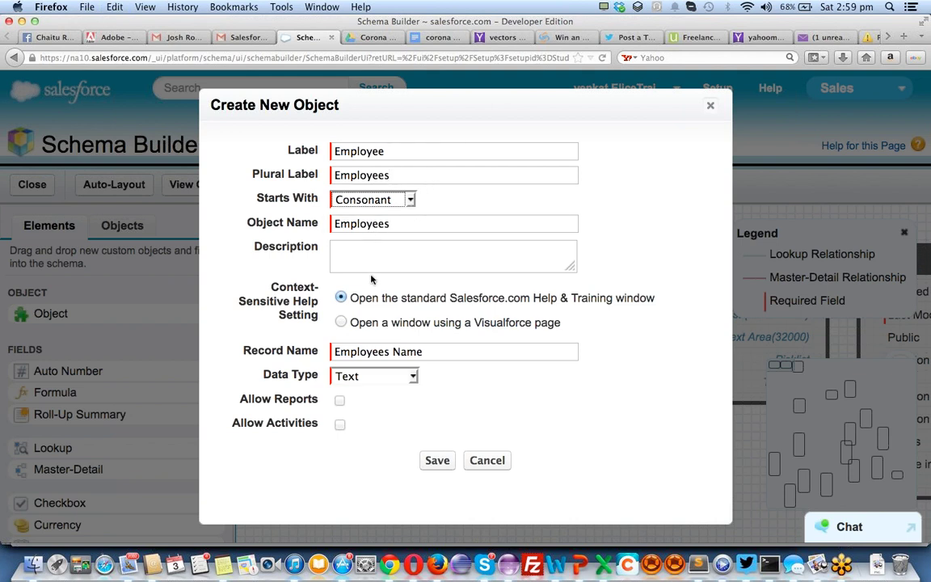
Describe it as 'Information about employees', allow reports and activities, and save
{"action": "left_click", "coordinate": [374, 263]}
{"action": "type", "text": "I"}
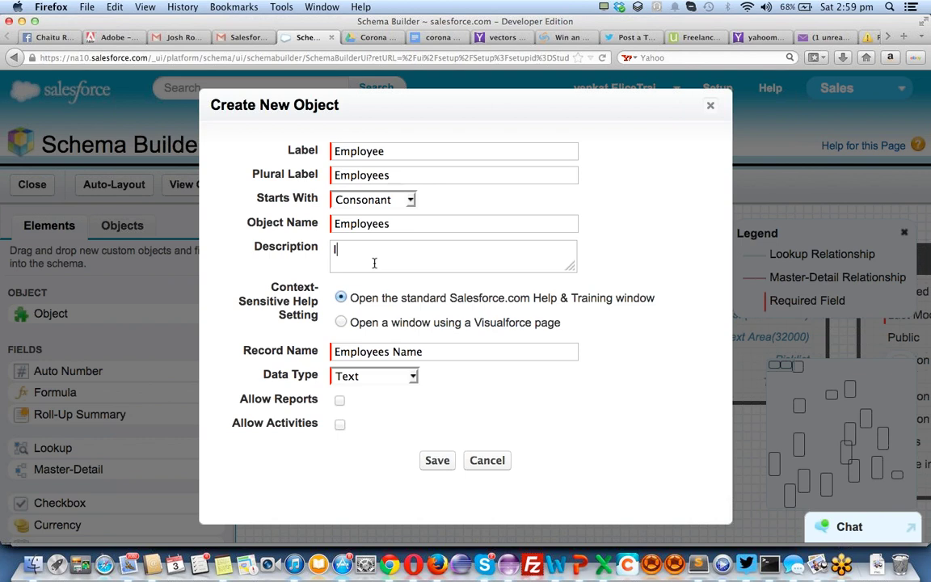
{"action": "type", "text": "nformation about employe"}
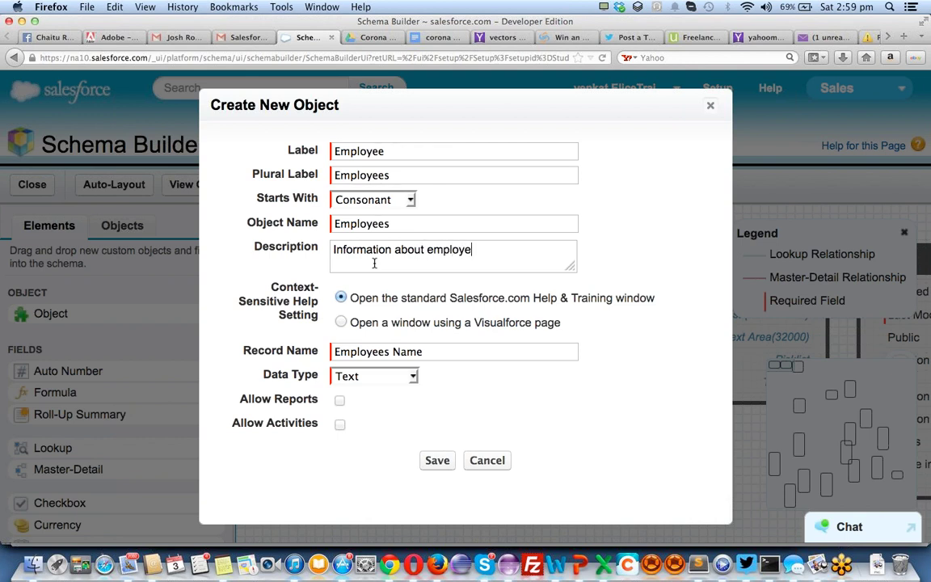
{"action": "type", "text": "es"}
{"action": "left_click", "coordinate": [339, 402]}
{"action": "left_click", "coordinate": [339, 424]}
{"action": "left_click", "coordinate": [442, 463]}
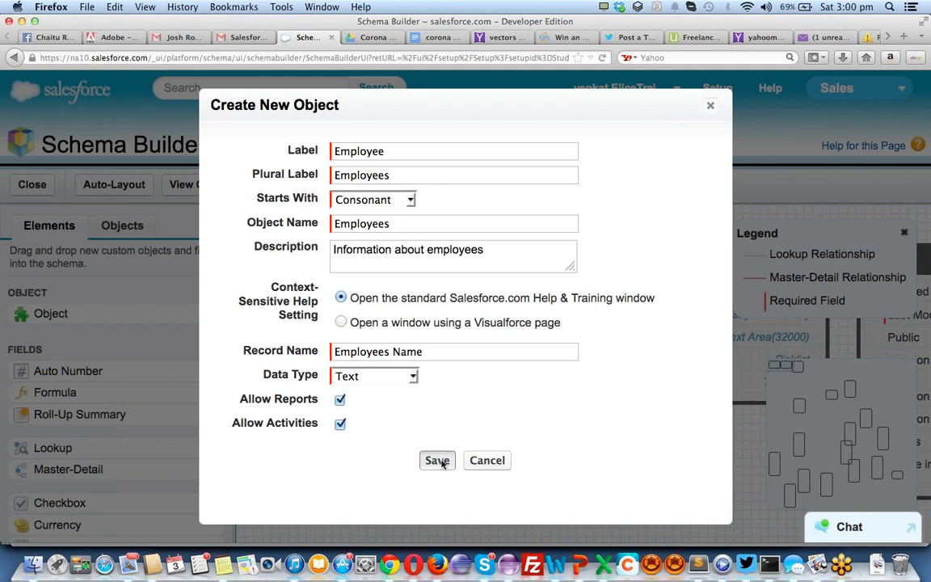
{"action": "left_click", "coordinate": [442, 462]}
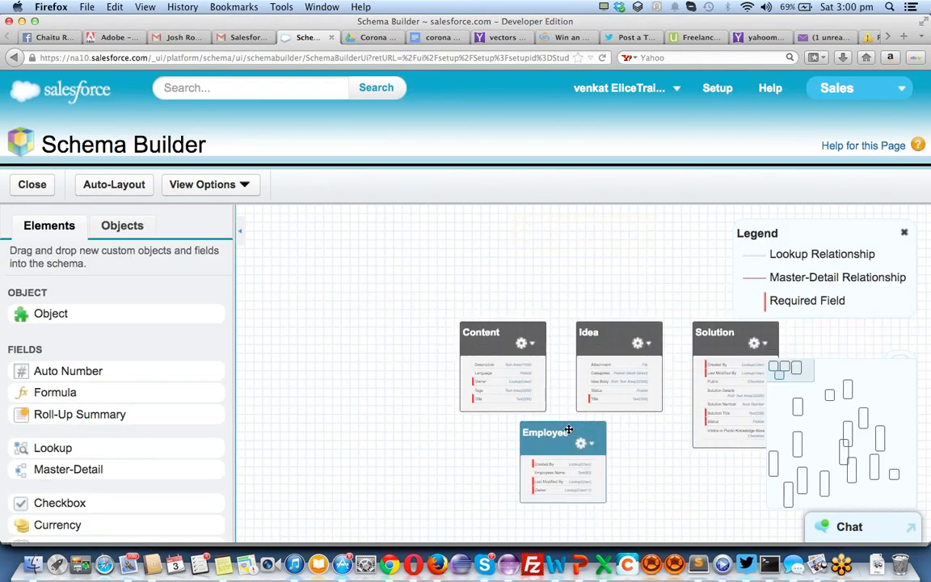
Add an Email field labelled 'Employee email' to the Employee object
{"action": "left_click_drag", "start_coordinate": [563, 433], "coordinate": [317, 298]}
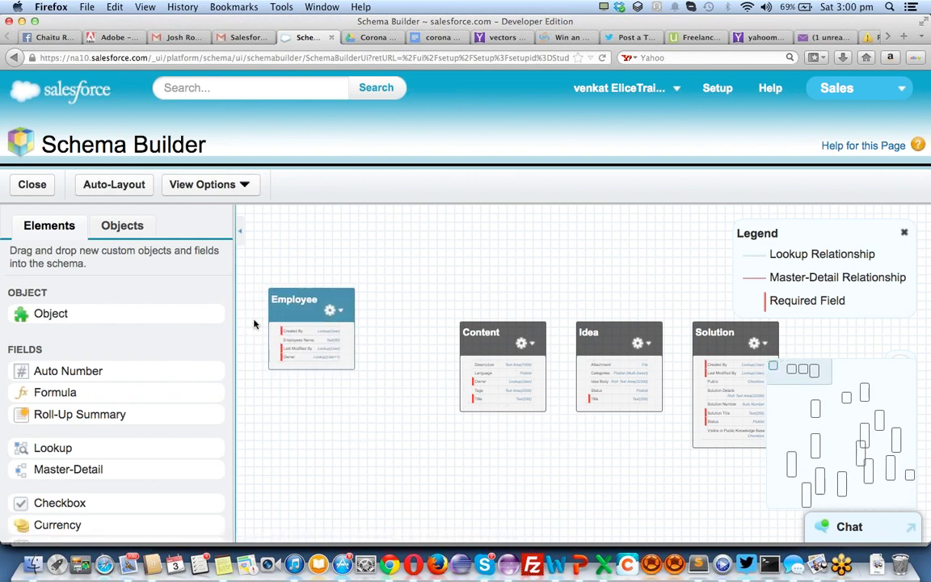
{"action": "scroll", "coordinate": [141, 386], "scroll_direction": "down", "scroll_amount": 3}
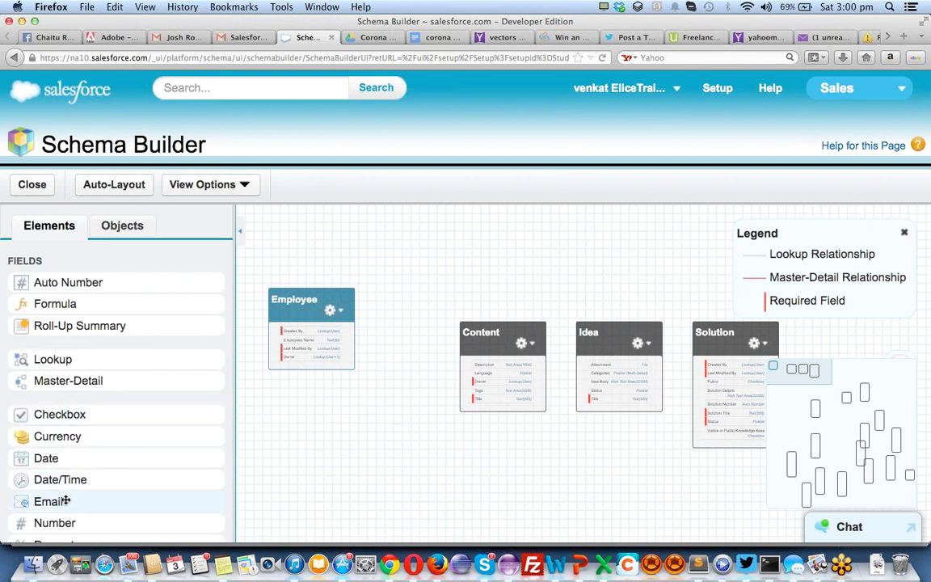
{"action": "left_click_drag", "start_coordinate": [66, 501], "coordinate": [320, 344]}
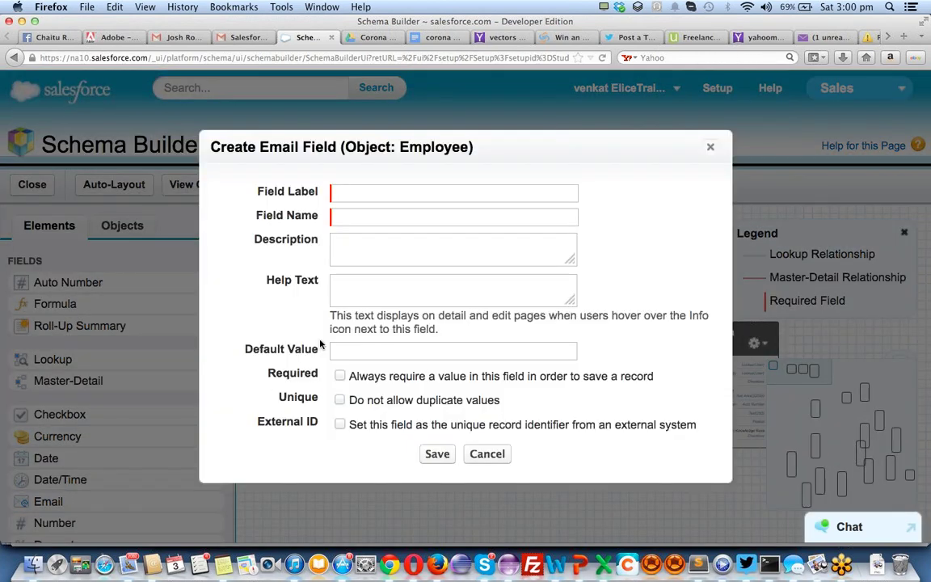
{"action": "type", "text": "Em"}
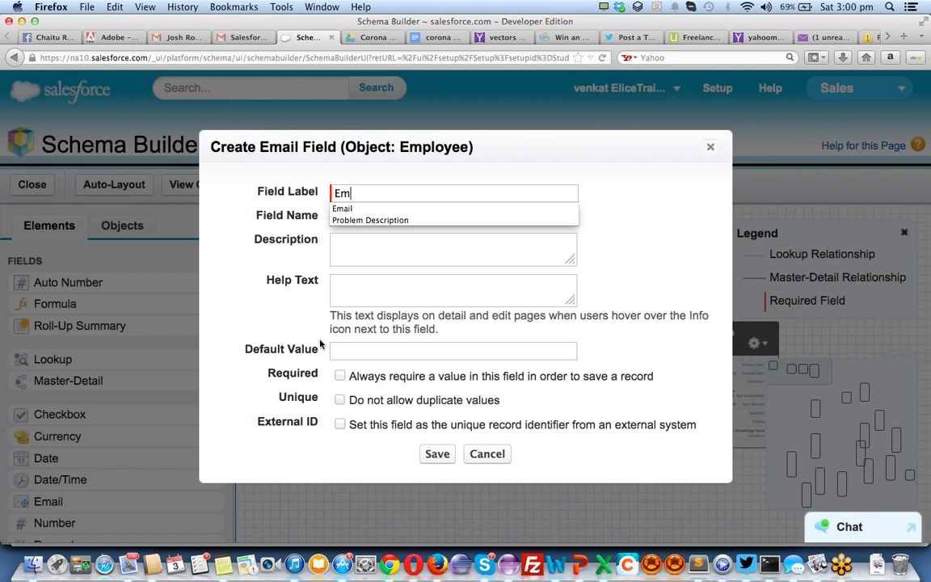
{"action": "type", "text": "ployee email"}
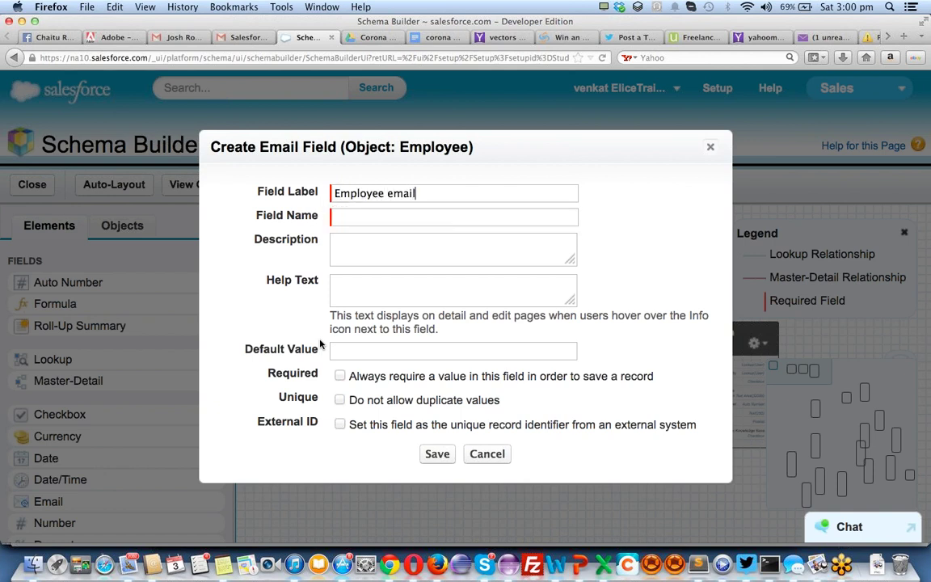
{"action": "key", "text": "Tab"}
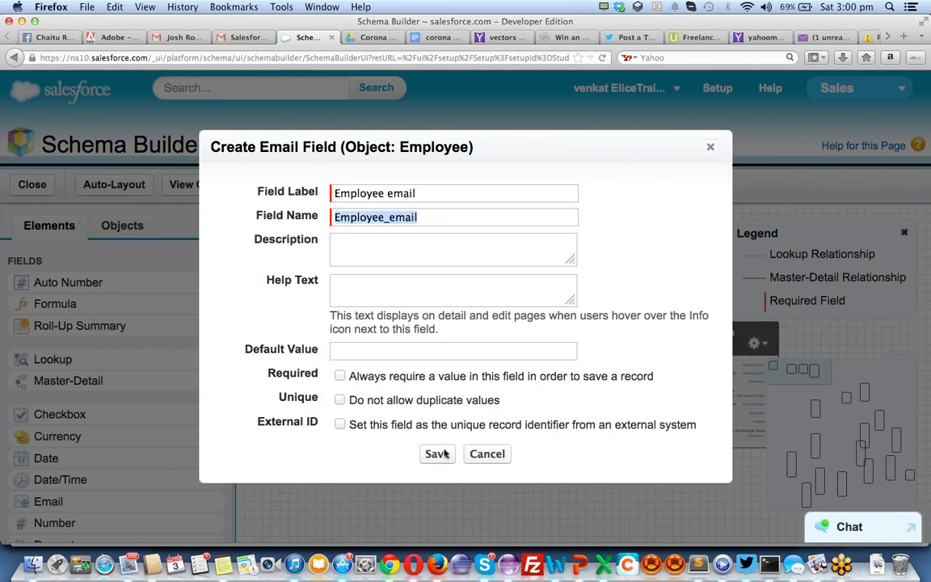
Copy 'Employee email' into Help Text and Description, make the field required, and save
{"action": "triple_click", "coordinate": [437, 190]}
{"action": "key", "text": "ctrl+c"}
{"action": "left_click", "coordinate": [403, 283]}
{"action": "key", "text": "ctrl+v"}
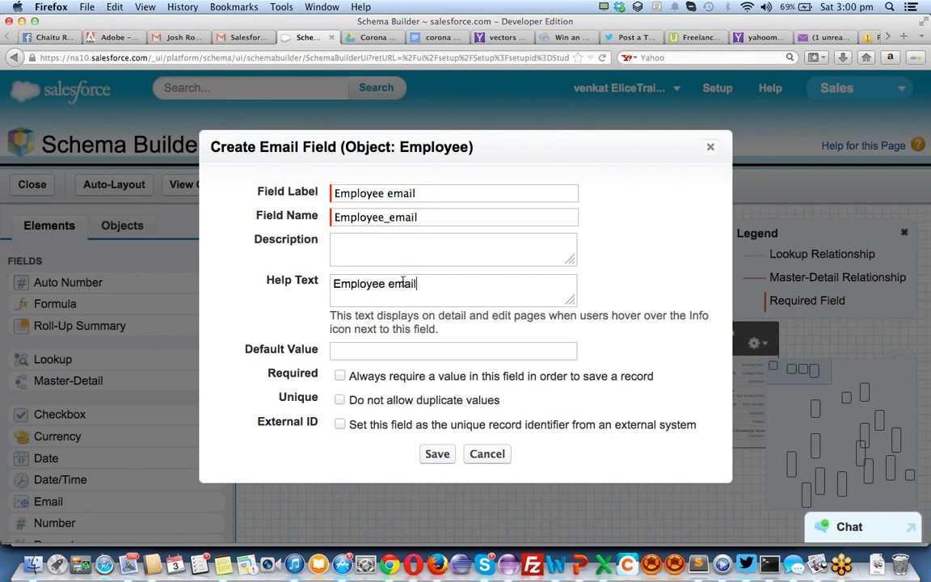
{"action": "left_click", "coordinate": [387, 246]}
{"action": "key", "text": "ctrl+v"}
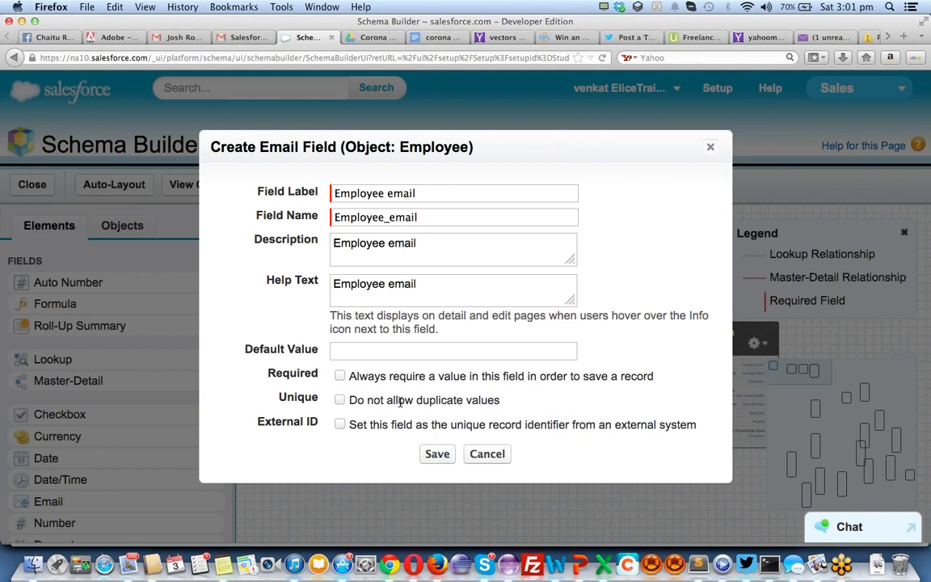
{"action": "left_click", "coordinate": [340, 378]}
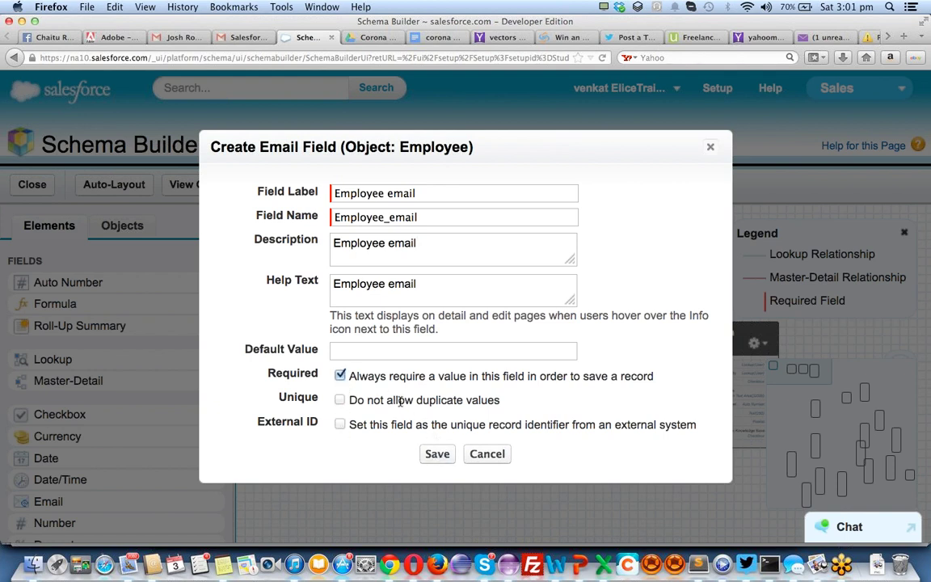
{"action": "left_click", "coordinate": [440, 455]}
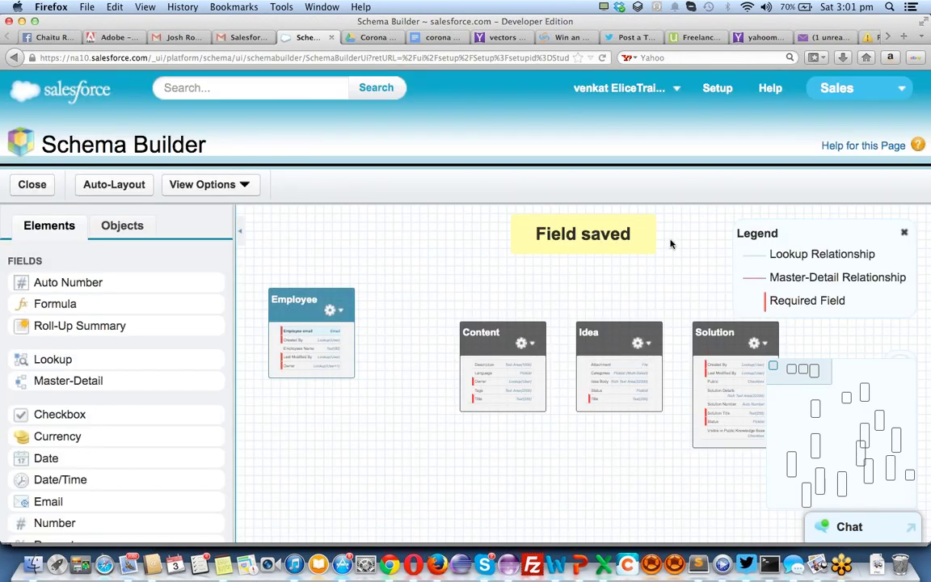
{"action": "scroll", "coordinate": [117, 338], "scroll_direction": "down", "scroll_amount": 1}
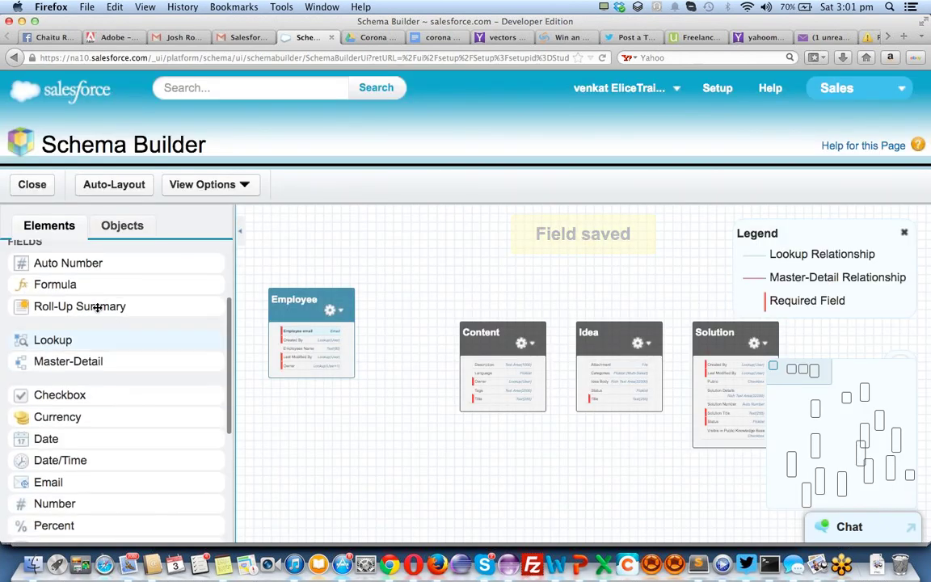
Add an auto-number field labelled Emp No to Employee, entering the format EMP-{00000000}
{"action": "left_click_drag", "start_coordinate": [67, 268], "coordinate": [323, 353]}
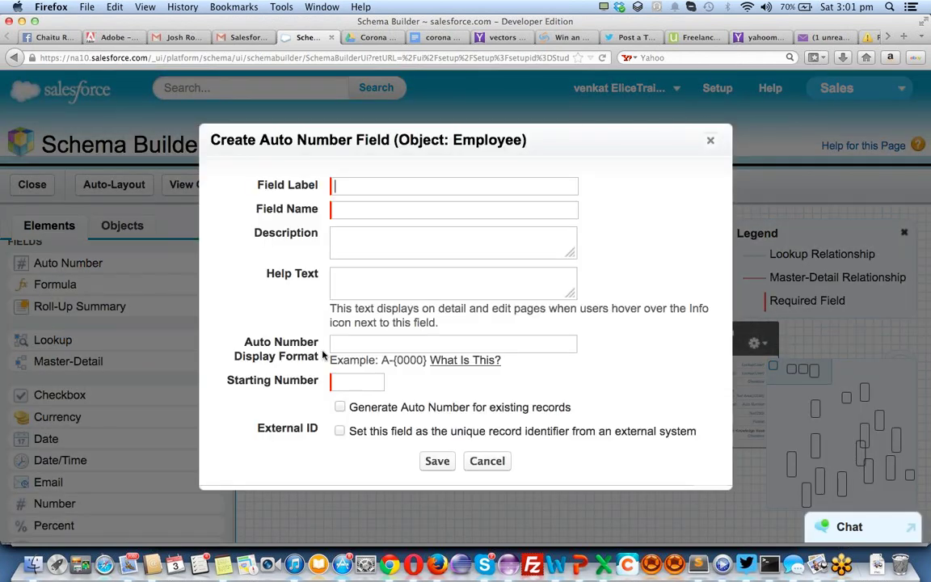
{"action": "type", "text": "Emp "}
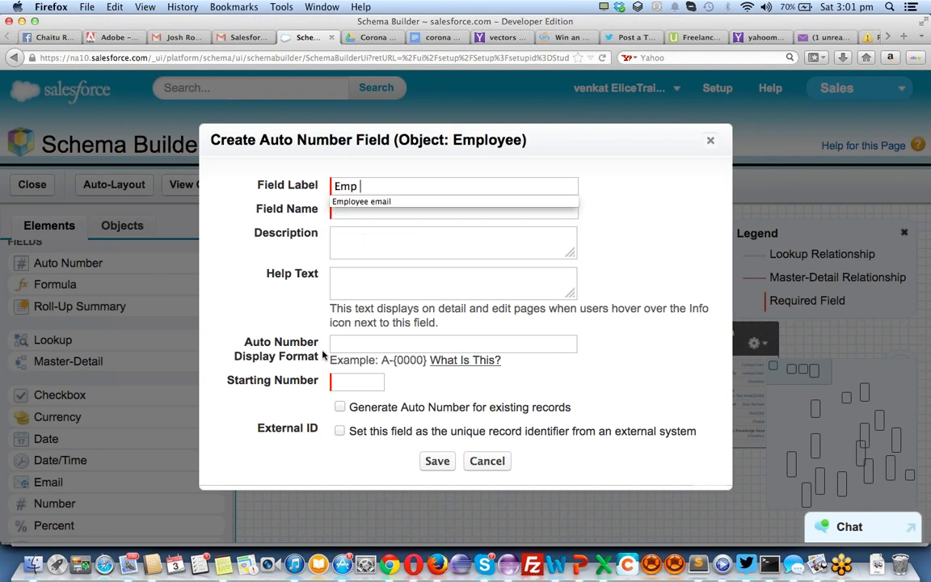
{"action": "type", "text": "No"}
{"action": "key", "text": "Tab"}
{"action": "key", "text": "Tab"}
{"action": "key", "text": "Tab"}
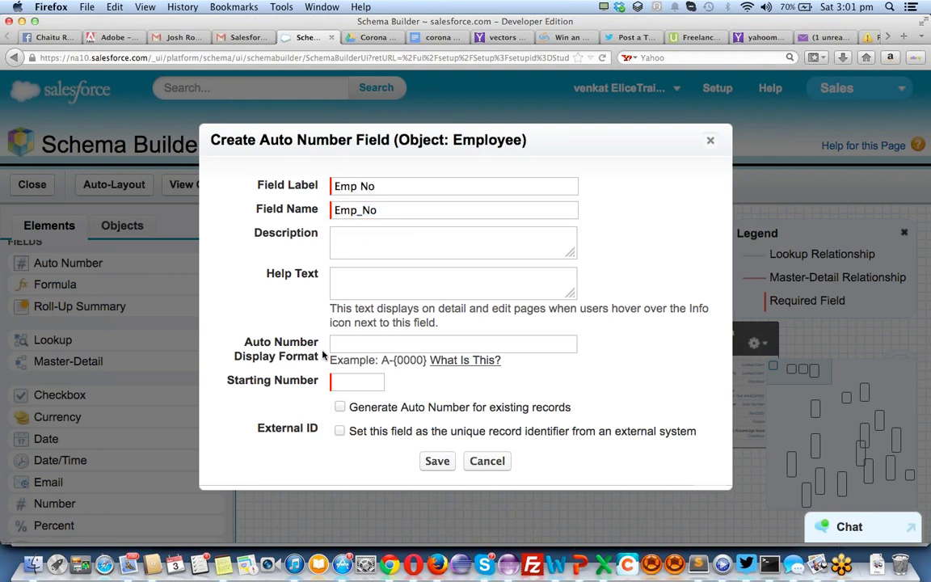
{"action": "type", "text": "EMP-{"}
{"action": "type", "text": "0}"}
{"action": "type", "text": "000000"}
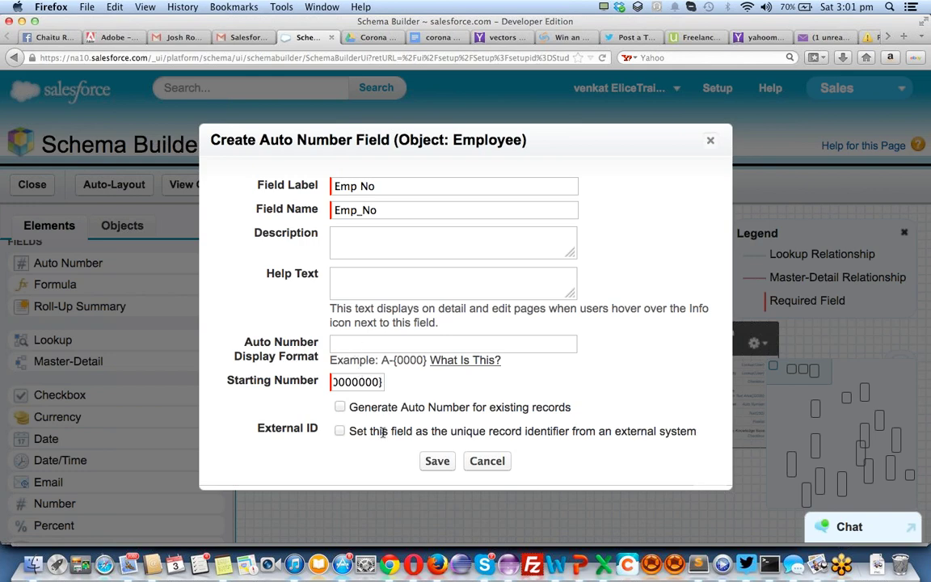
{"action": "left_click", "coordinate": [434, 462]}
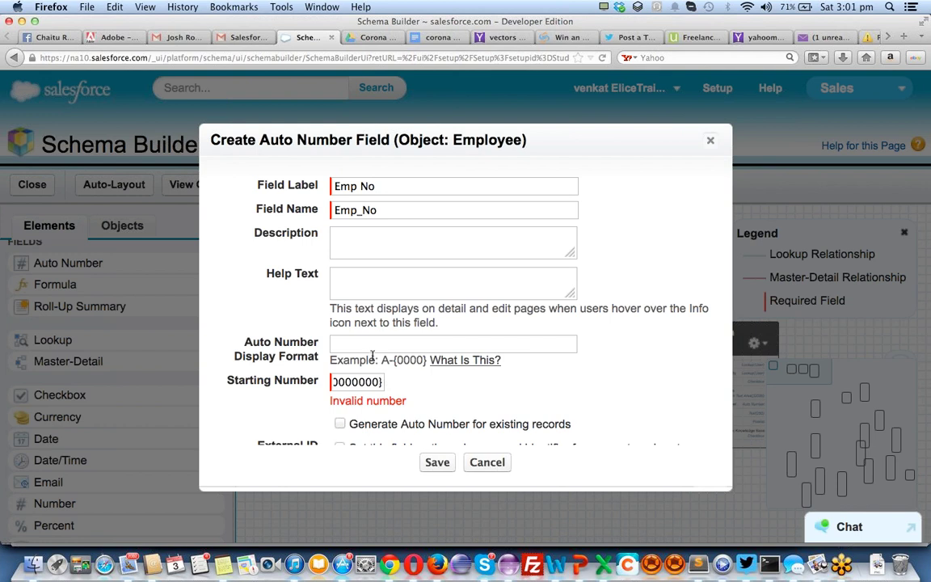
Move EMP-{00000000} into Display Format, set Starting Number to 1, and save Emp No
{"action": "left_click", "coordinate": [364, 344]}
{"action": "type", "text": "1"}
{"action": "left_click", "coordinate": [363, 383]}
{"action": "key", "text": "super+a"}
{"action": "key", "text": "super+x"}
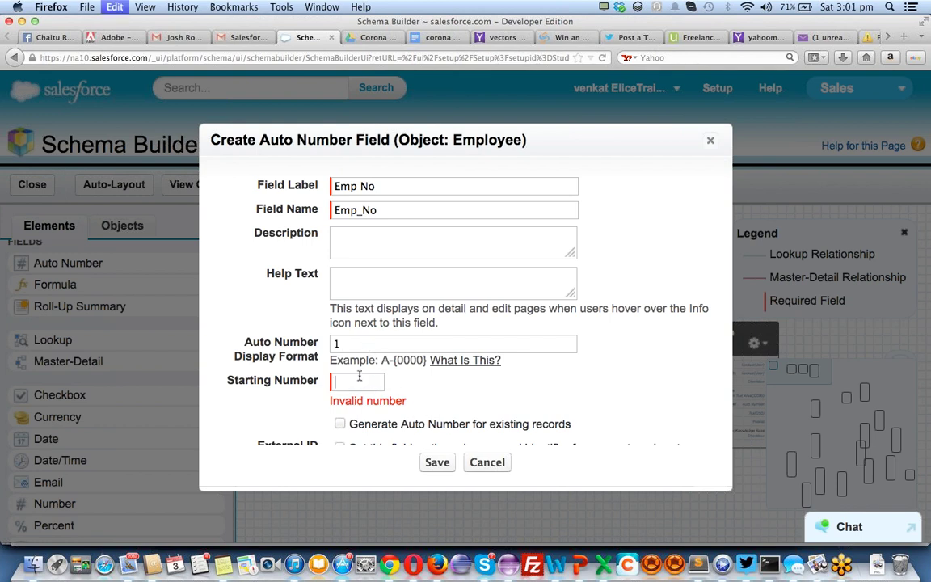
{"action": "left_click", "coordinate": [349, 344]}
{"action": "key", "text": "super+a"}
{"action": "key", "text": "super+v"}
{"action": "left_click", "coordinate": [359, 385]}
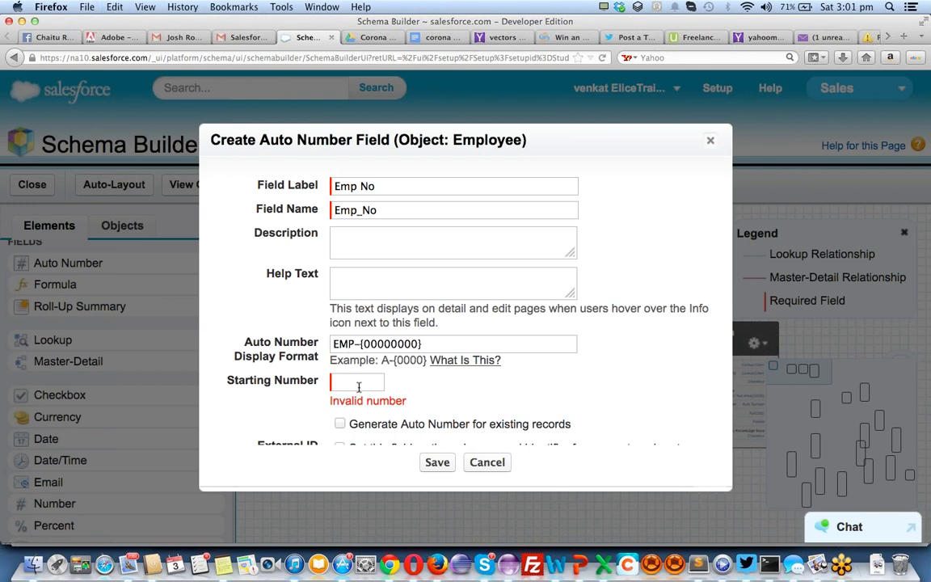
{"action": "type", "text": "1"}
{"action": "left_click", "coordinate": [437, 462]}
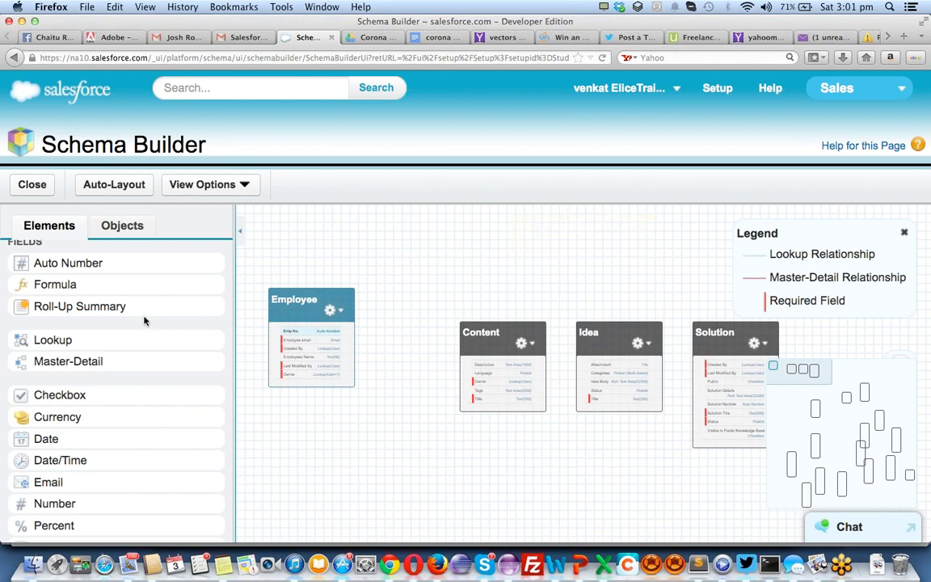
Add a Date of Birth date field to the Employee object
{"action": "scroll", "coordinate": [110, 437], "scroll_direction": "down", "scroll_amount": 1}
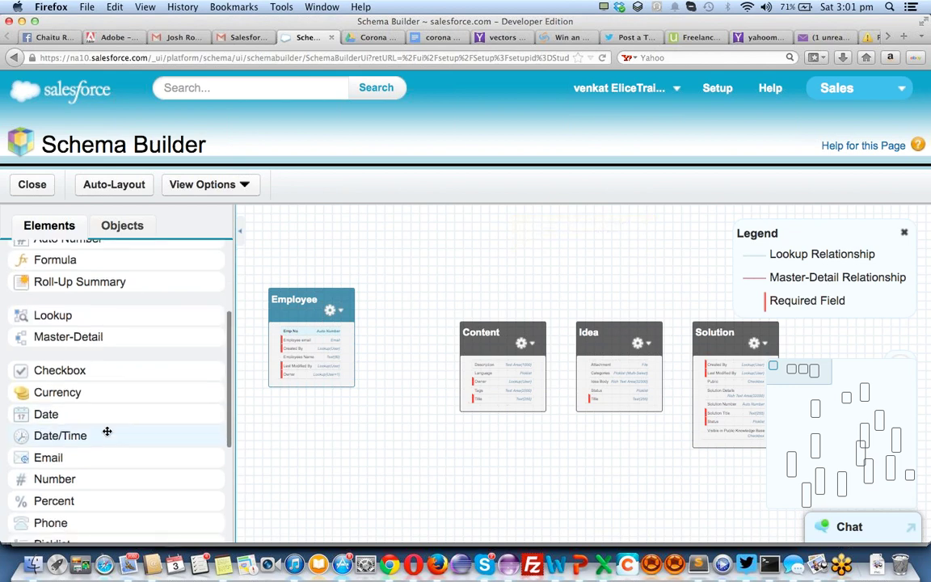
{"action": "left_click_drag", "start_coordinate": [95, 413], "coordinate": [337, 349]}
{"action": "type", "text": "D"}
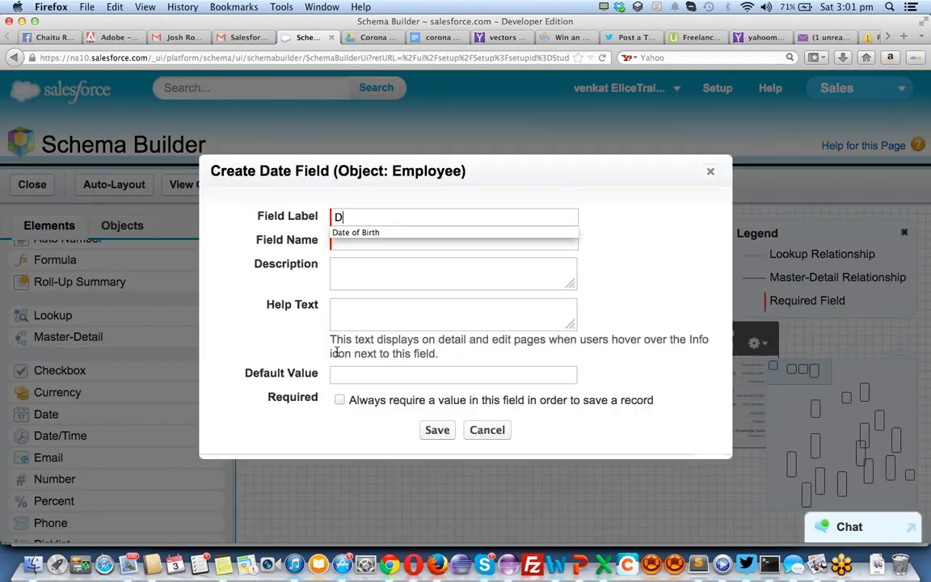
{"action": "type", "text": "ate of Birth"}
{"action": "key", "text": "Tab"}
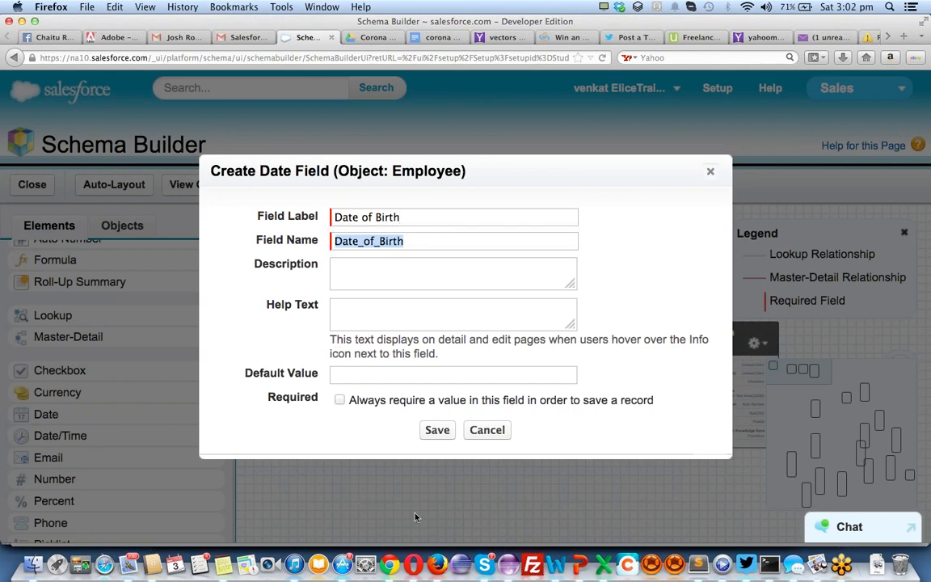
{"action": "left_click", "coordinate": [437, 430]}
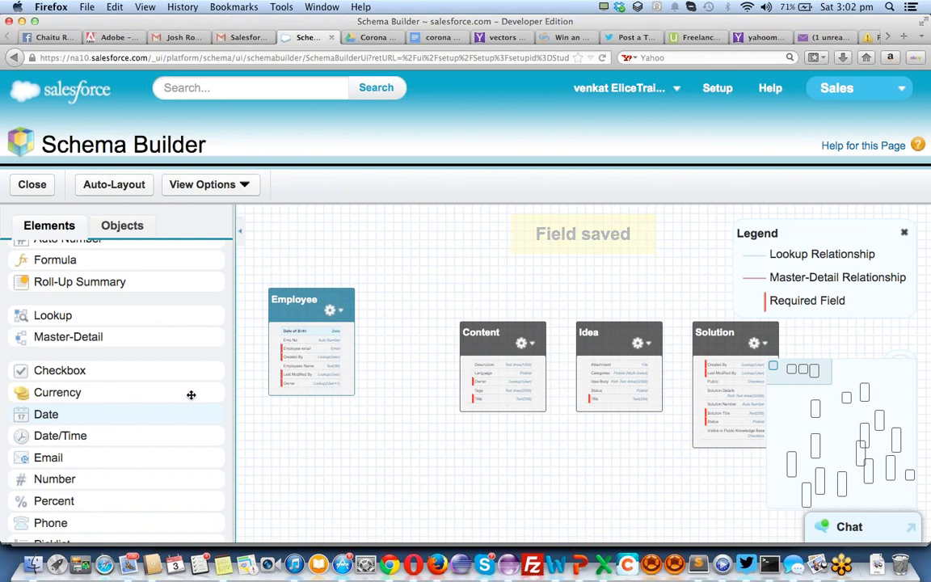
Add a second date field labelled Joining Date to Employee
{"action": "left_click_drag", "start_coordinate": [191, 411], "coordinate": [317, 348]}
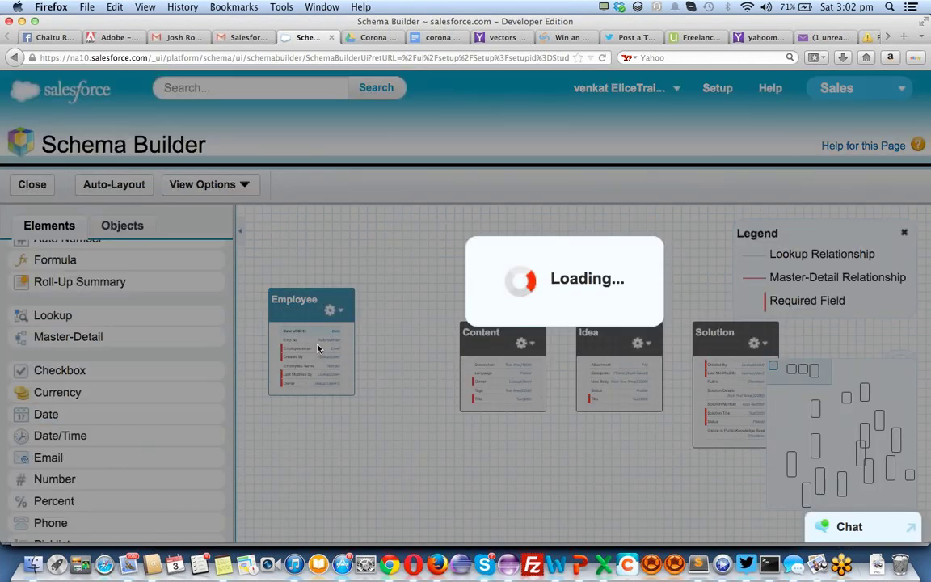
{"action": "type", "text": "Joining Date"}
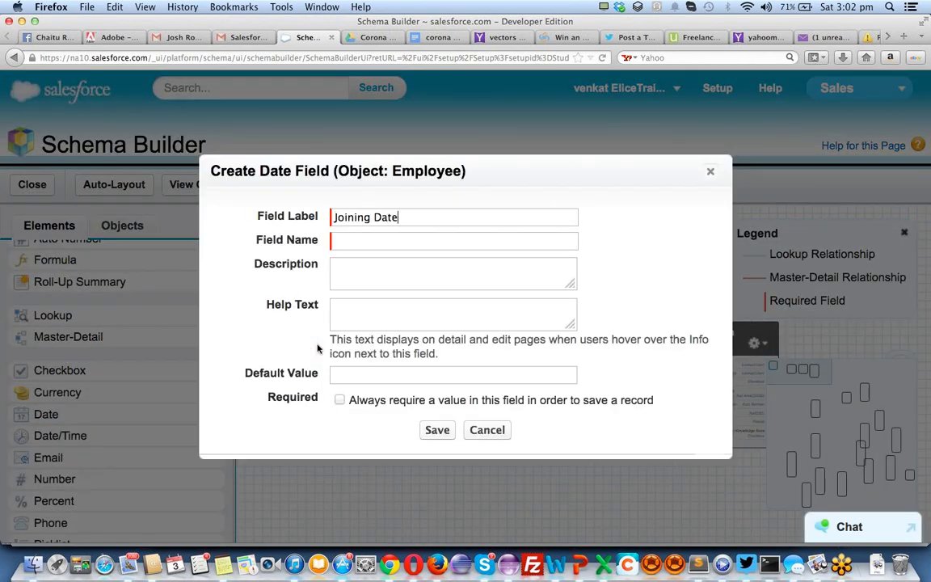
{"action": "key", "text": "Tab"}
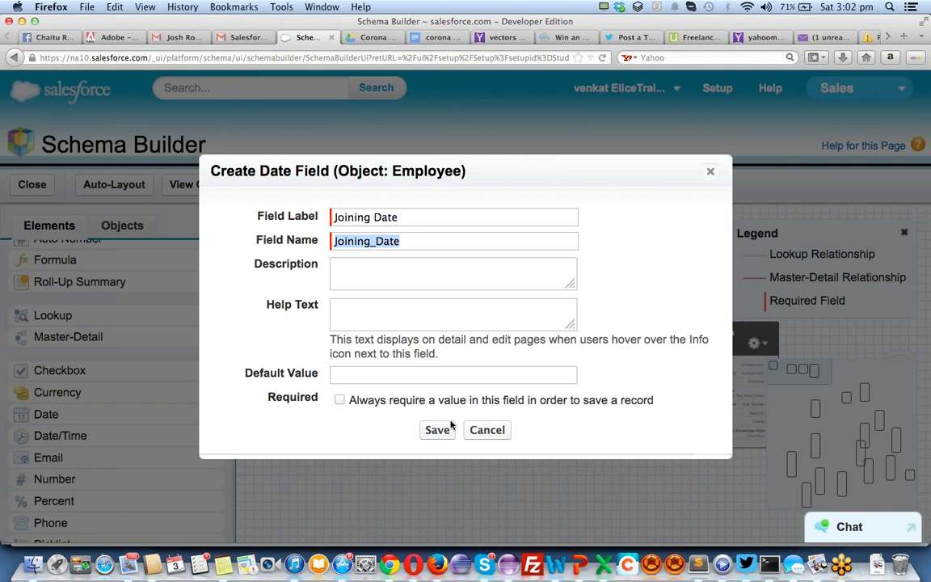
{"action": "left_click", "coordinate": [444, 432]}
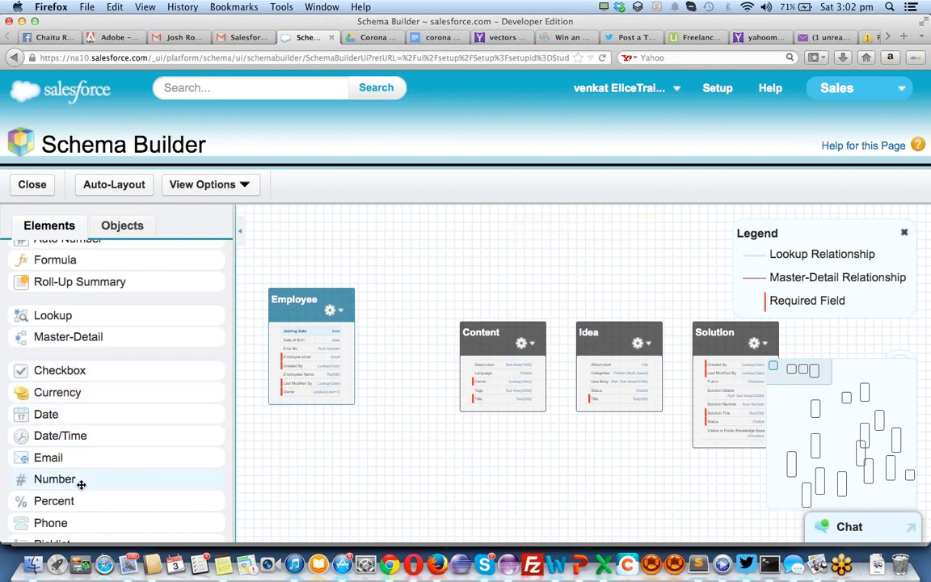
{"action": "scroll", "coordinate": [83, 483], "scroll_direction": "down", "scroll_amount": 5}
{"action": "scroll", "coordinate": [81, 485], "scroll_direction": "down", "scroll_amount": 2}
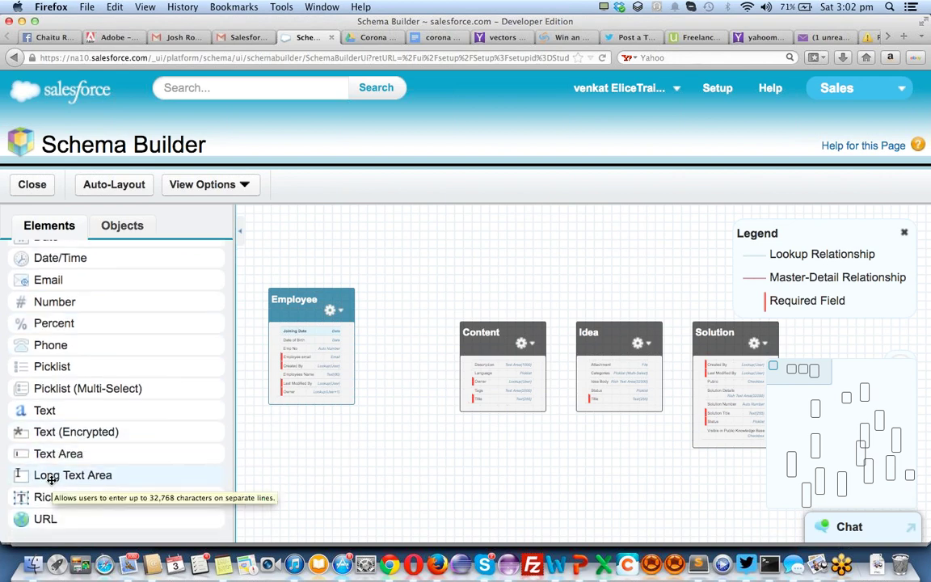
Add a Long Text Area(32768) field labelled Education Details to the Employee object
{"action": "left_click_drag", "start_coordinate": [48, 474], "coordinate": [305, 336]}
{"action": "left_click_drag", "start_coordinate": [305, 337], "coordinate": [307, 340]}
{"action": "type", "text": "E"}
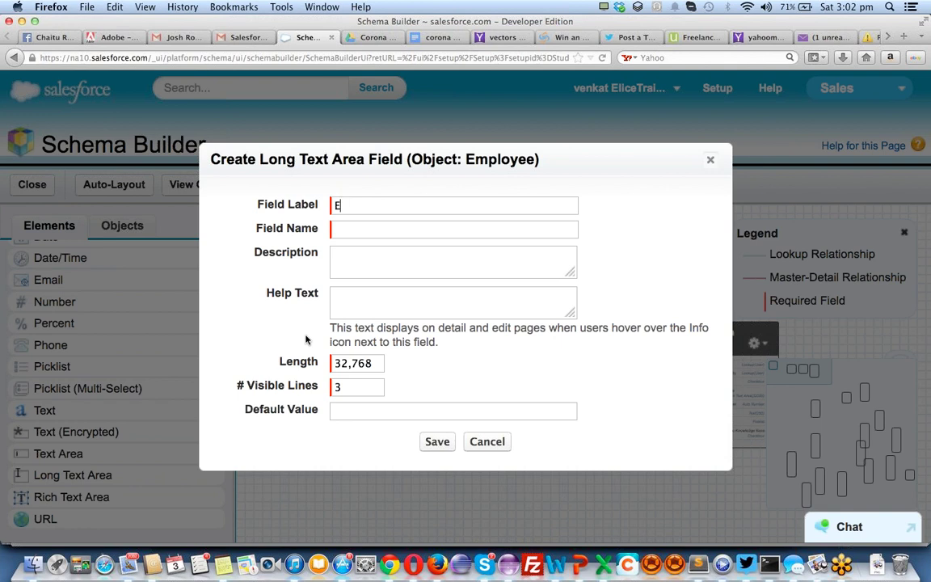
{"action": "type", "text": "ducation Details"}
{"action": "key", "text": "Tab"}
{"action": "key", "text": "Tab"}
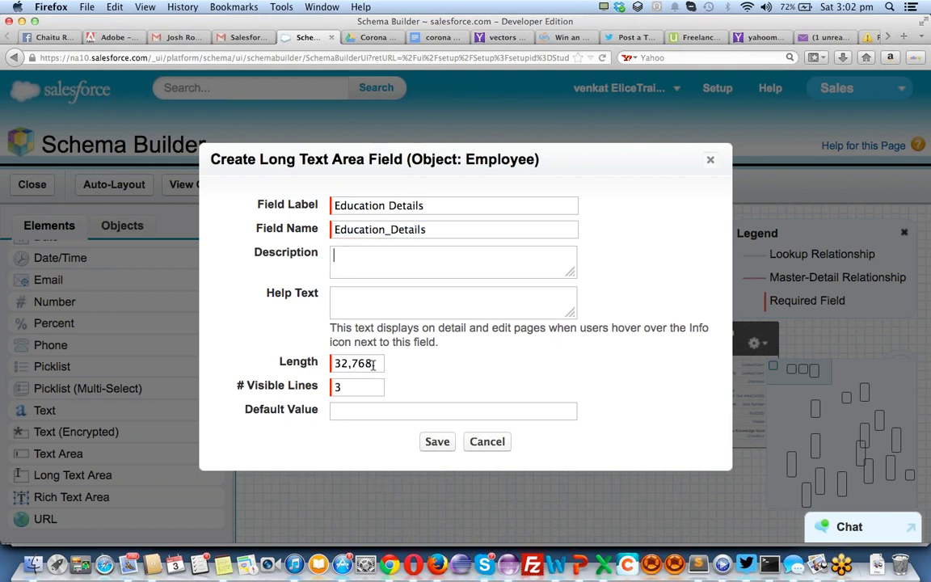
{"action": "left_click", "coordinate": [432, 441]}
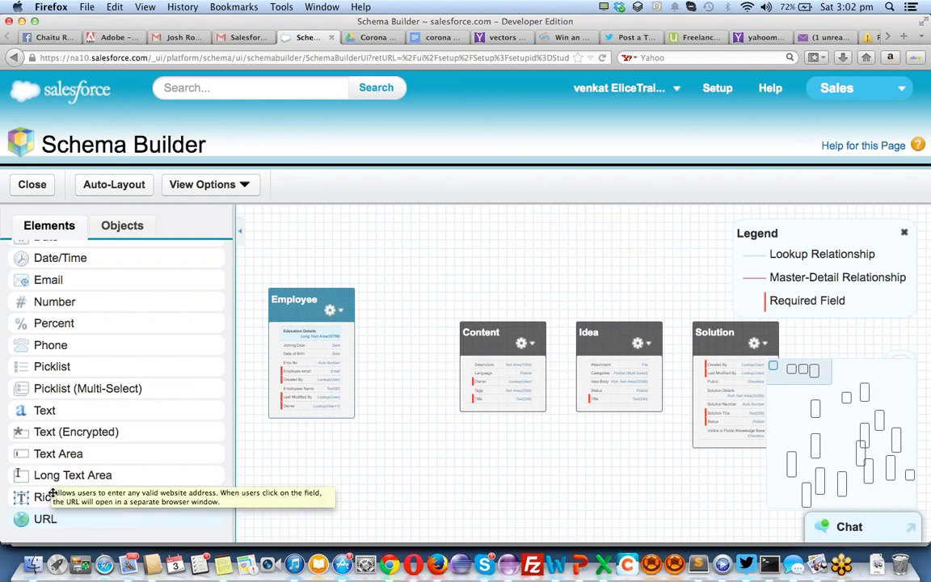
{"action": "scroll", "coordinate": [98, 328], "scroll_direction": "up", "scroll_amount": 1}
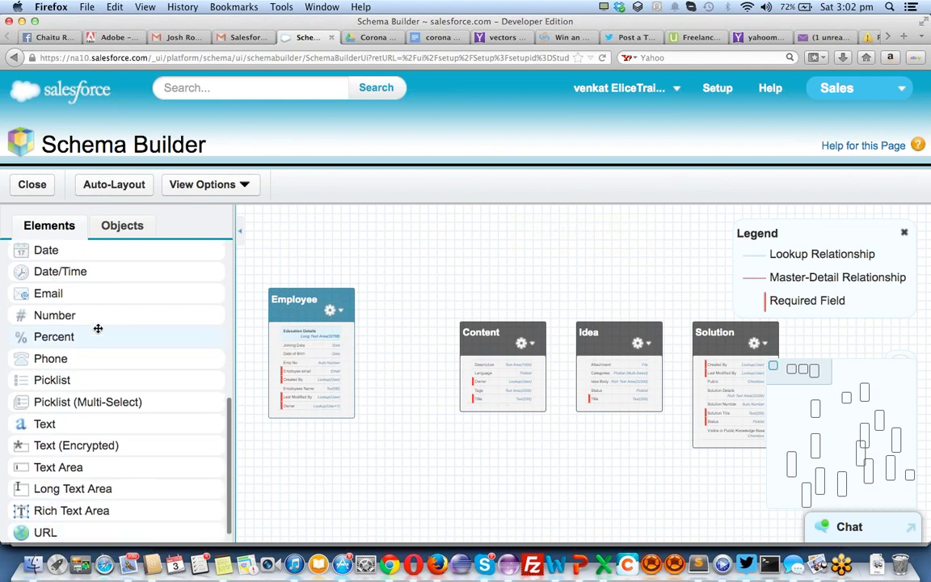
{"action": "scroll", "coordinate": [97, 328], "scroll_direction": "up", "scroll_amount": 2}
{"action": "scroll", "coordinate": [98, 328], "scroll_direction": "down", "scroll_amount": 2}
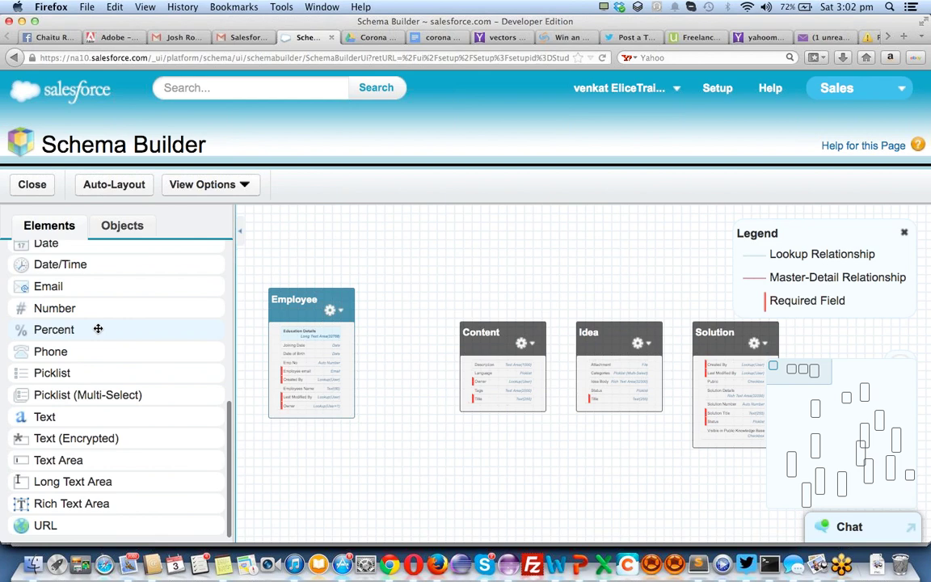
{"action": "scroll", "coordinate": [97, 329], "scroll_direction": "up", "scroll_amount": 10}
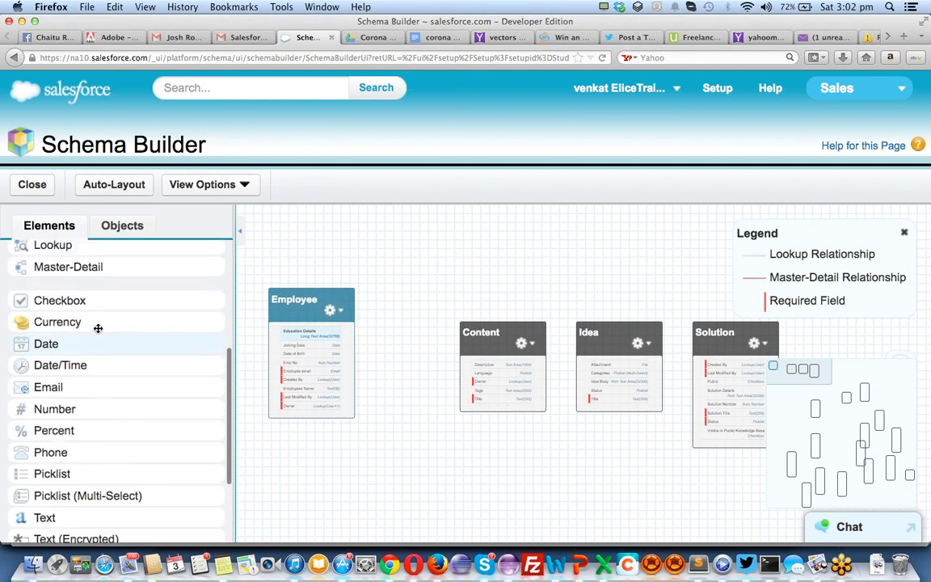
{"action": "scroll", "coordinate": [98, 328], "scroll_direction": "down", "scroll_amount": 10}
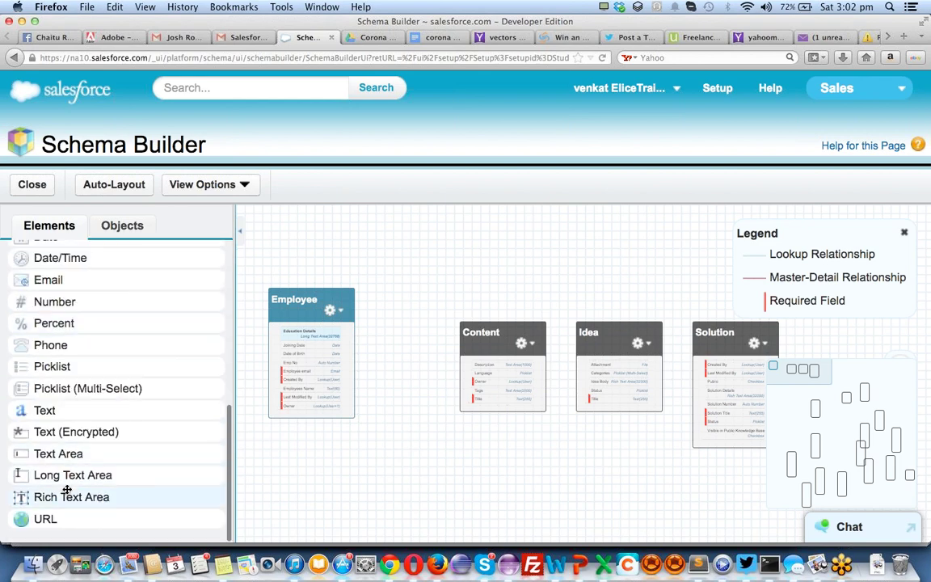
{"action": "scroll", "coordinate": [93, 446], "scroll_direction": "up", "scroll_amount": 4}
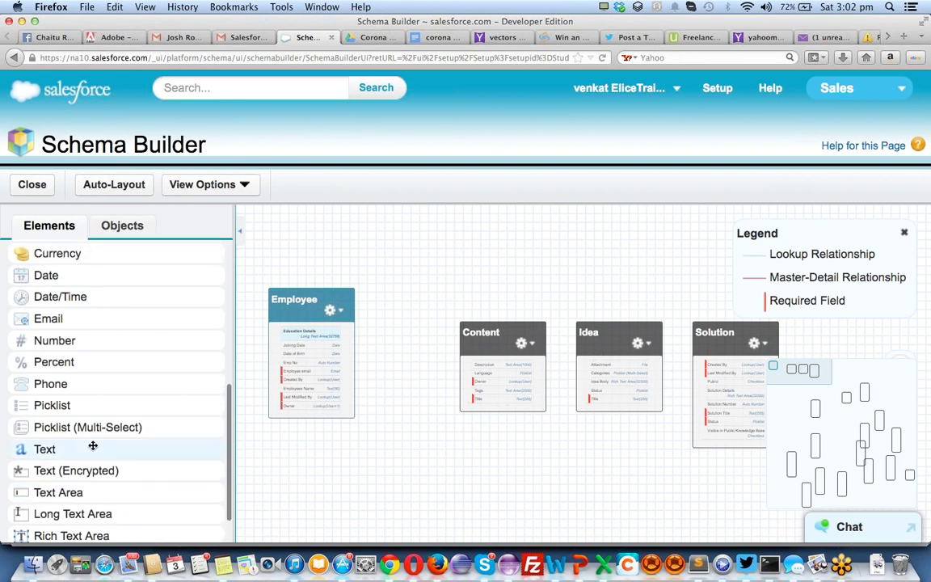
{"action": "scroll", "coordinate": [93, 448], "scroll_direction": "up", "scroll_amount": 12}
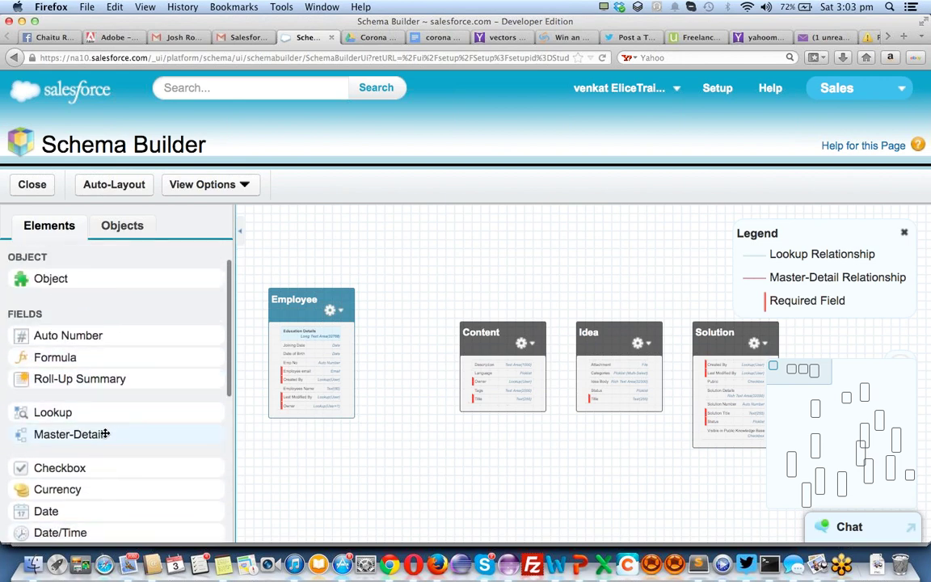
{"action": "scroll", "coordinate": [104, 434], "scroll_direction": "down", "scroll_amount": 10}
{"action": "scroll", "coordinate": [105, 433], "scroll_direction": "down", "scroll_amount": 5}
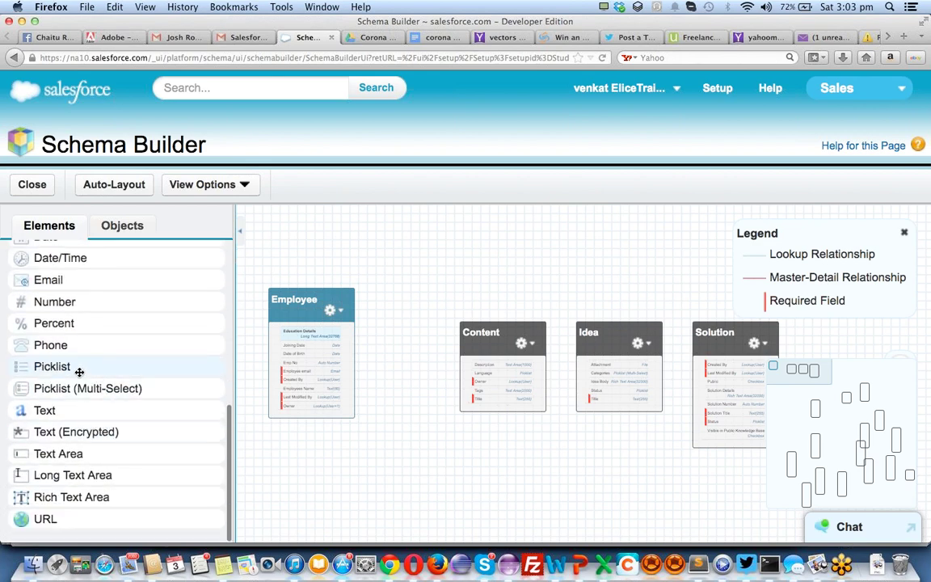
Add a Country picklist field to Employee with the values US, UK and INDIA
{"action": "left_click_drag", "start_coordinate": [182, 355], "coordinate": [347, 349]}
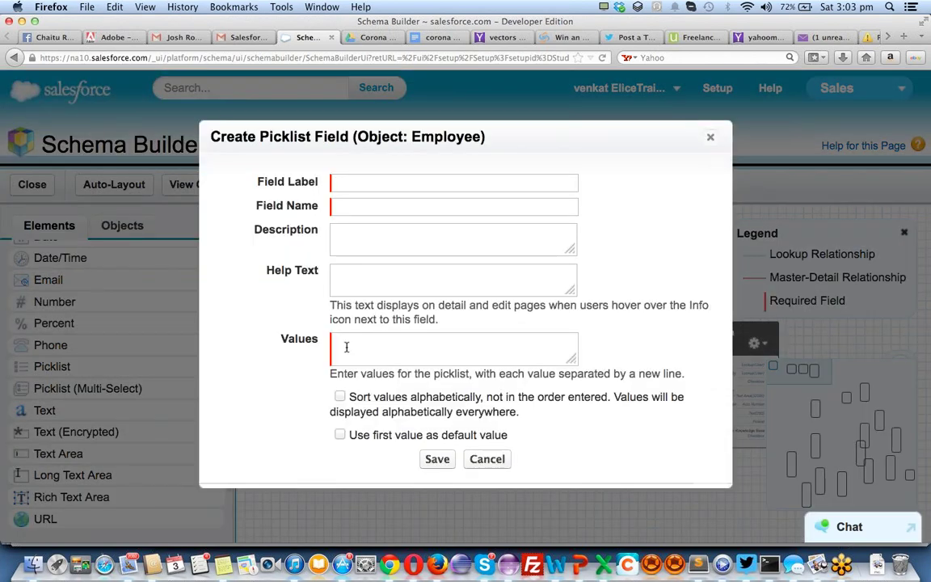
{"action": "type", "text": "Country"}
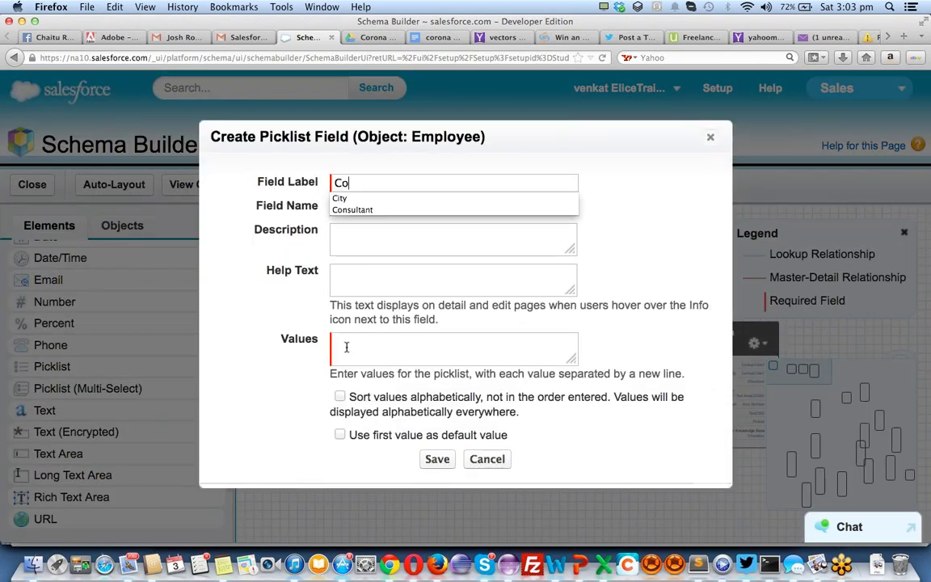
{"action": "key", "text": "Tab"}
{"action": "key", "text": "Tab"}
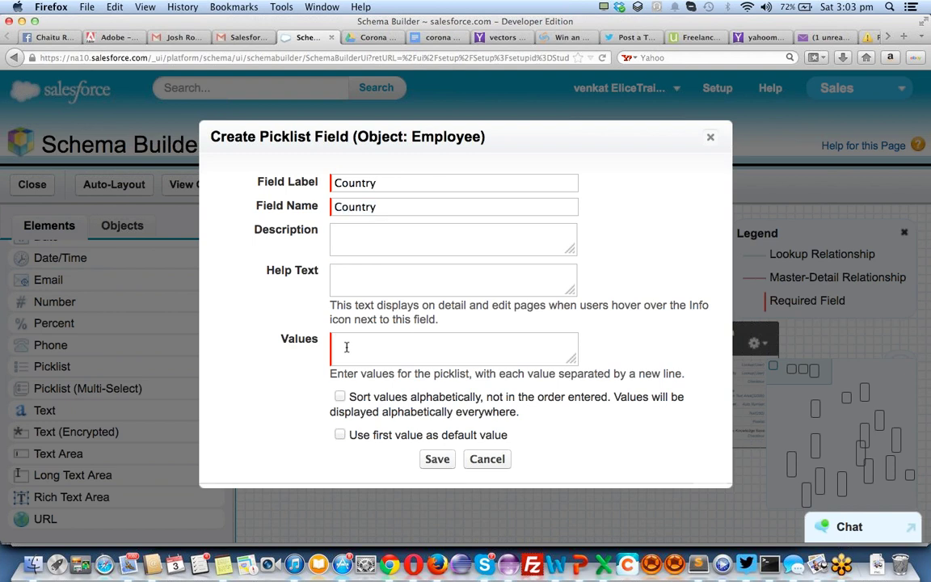
{"action": "left_click", "coordinate": [346, 345]}
{"action": "type", "text": "US"}
{"action": "type", "text": " UK"}
{"action": "key", "text": "Return"}
{"action": "type", "text": "INDIA"}
Finish the Country values with CHINA and EUROPE, save, and start a second picklist field
{"action": "key", "text": "Return"}
{"action": "type", "text": "CHAI"}
{"action": "key", "text": "BackSpace"}
{"action": "type", "text": "IN"}
{"action": "scroll", "coordinate": [391, 355], "scroll_direction": "down", "scroll_amount": 1}
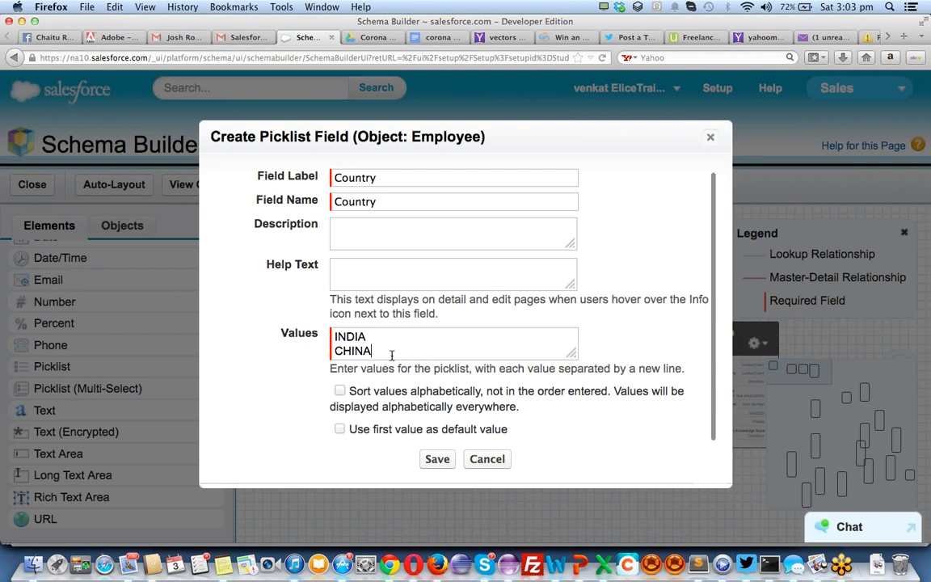
{"action": "key", "text": "Return"}
{"action": "type", "text": "EUR"}
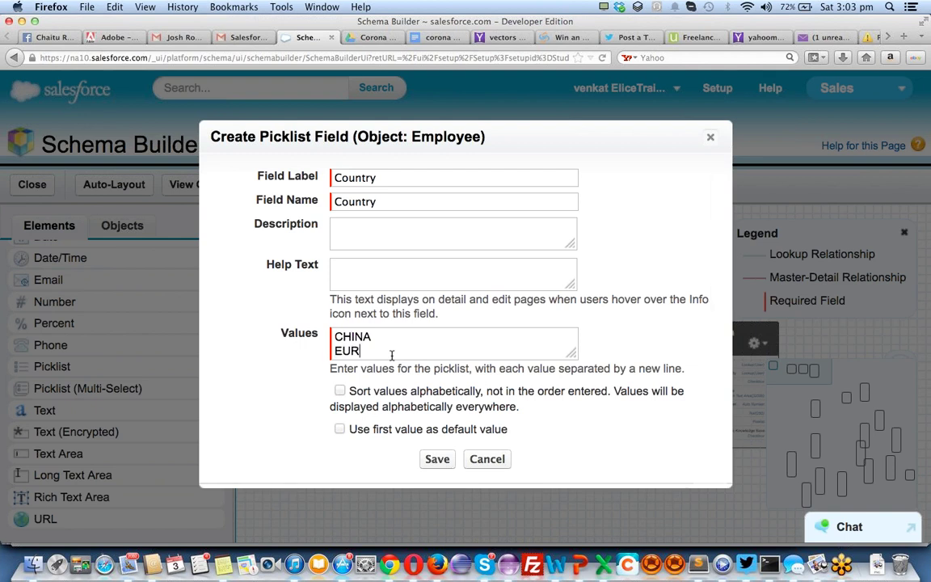
{"action": "type", "text": "OPE"}
{"action": "left_click", "coordinate": [437, 459]}
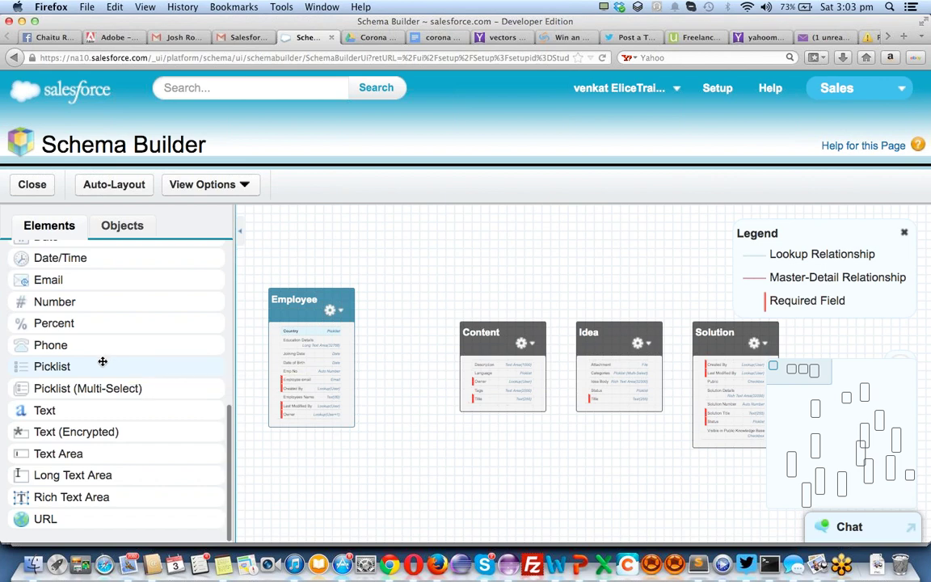
{"action": "left_click_drag", "start_coordinate": [103, 361], "coordinate": [326, 373]}
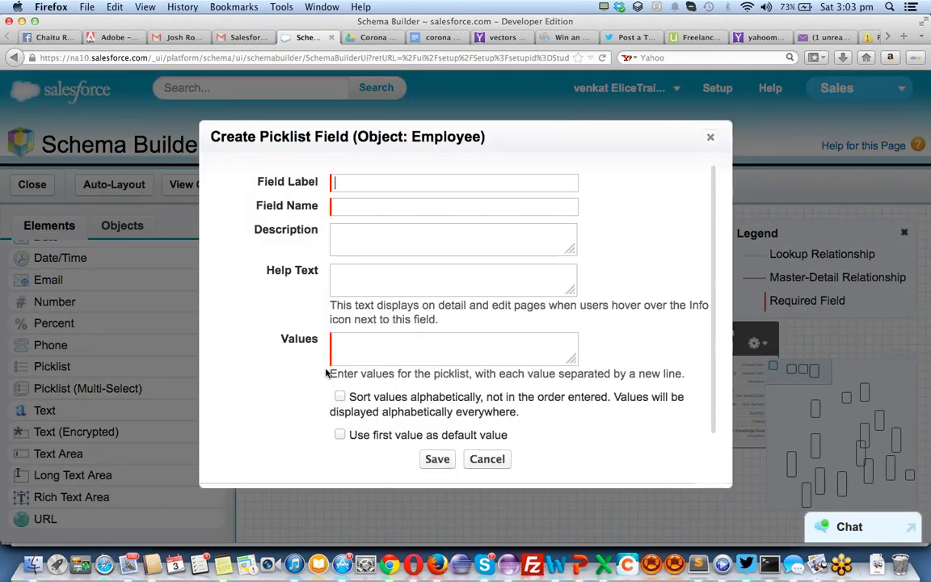
Label the picklist City and enter San Francisco, Union City, LA and VG as values
{"action": "type", "text": "C"}
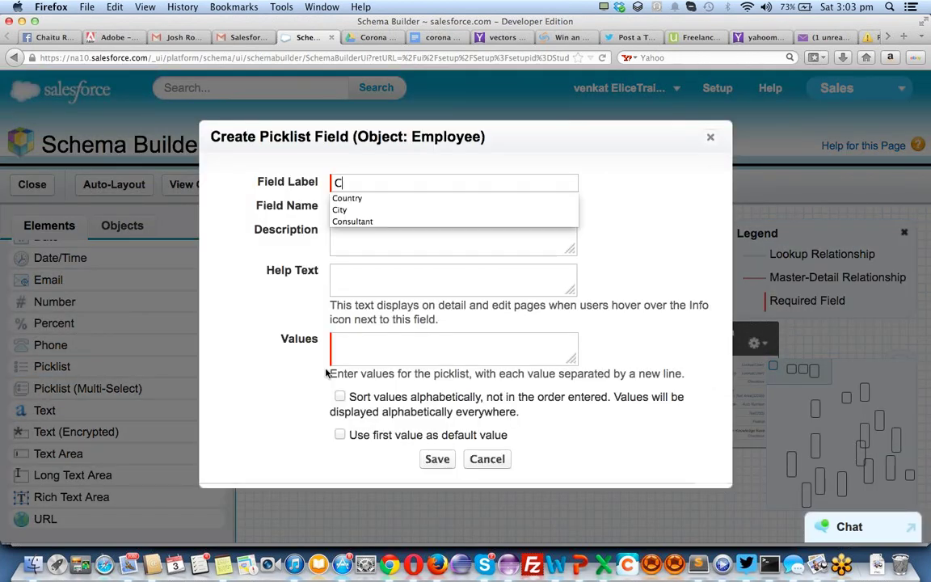
{"action": "type", "text": "ity"}
{"action": "key", "text": "Tab"}
{"action": "key", "text": "Tab"}
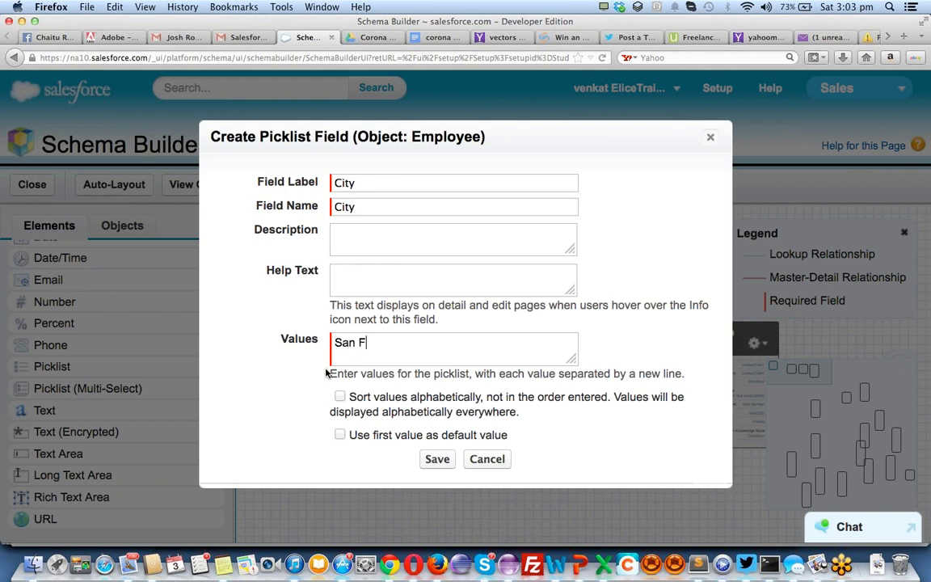
{"action": "type", "text": "rancs"}
{"action": "key", "text": "BackSpace"}
{"action": "type", "text": "i"}
{"action": "type", "text": "sco "}
{"action": "type", "text": "Union Cl"}
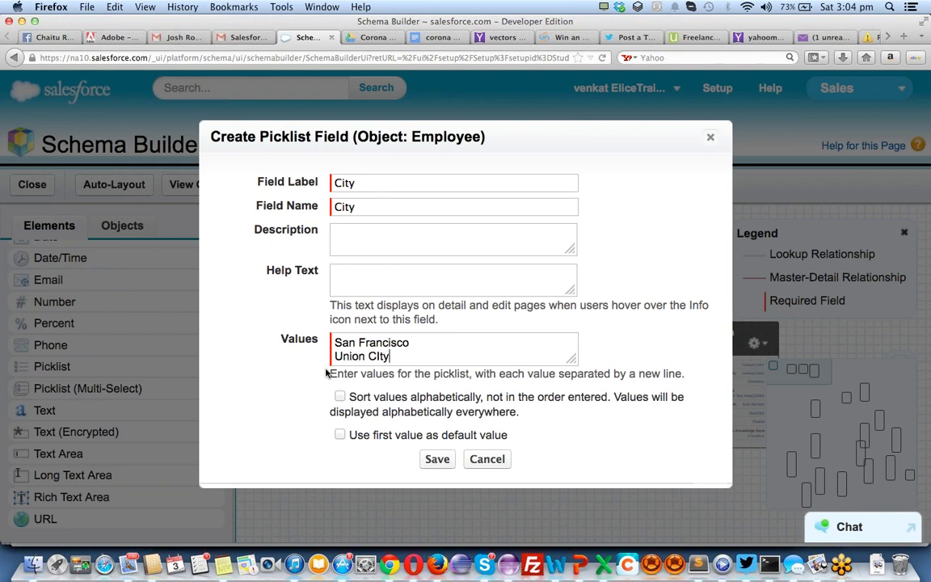
{"action": "key", "text": "BackSpace"}
{"action": "key", "text": "BackSpace"}
{"action": "key", "text": "BackSpace"}
{"action": "type", "text": "ity"}
{"action": "key", "text": "Return"}
{"action": "type", "text": "L"}
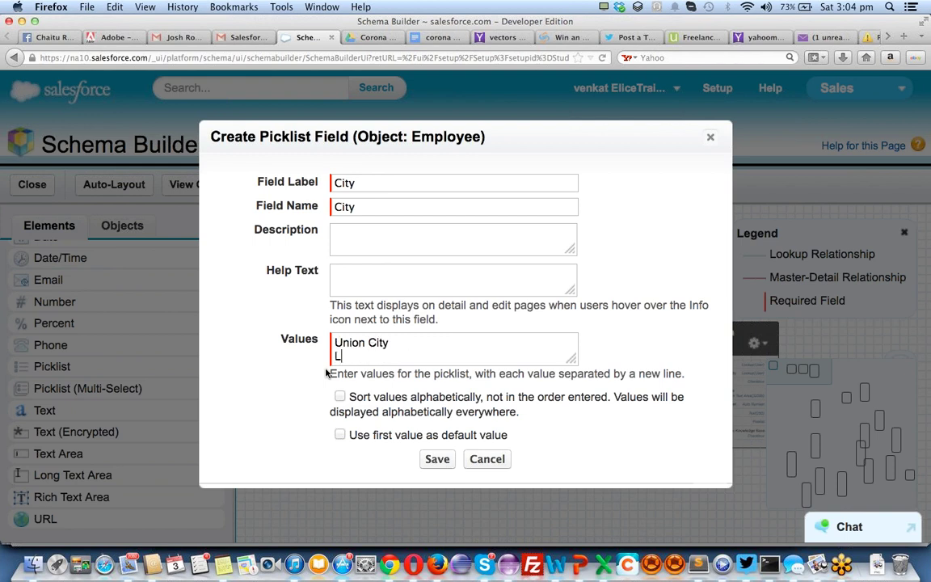
{"action": "type", "text": "A"}
{"action": "key", "text": "Return"}
{"action": "type", "text": "VG"}
Add CHICAGO, RICHMOND, BANGALORE and HYD, sort values alphabetically, and save the City picklist
{"action": "key", "text": "Return"}
{"action": "type", "text": "CHICAGO"}
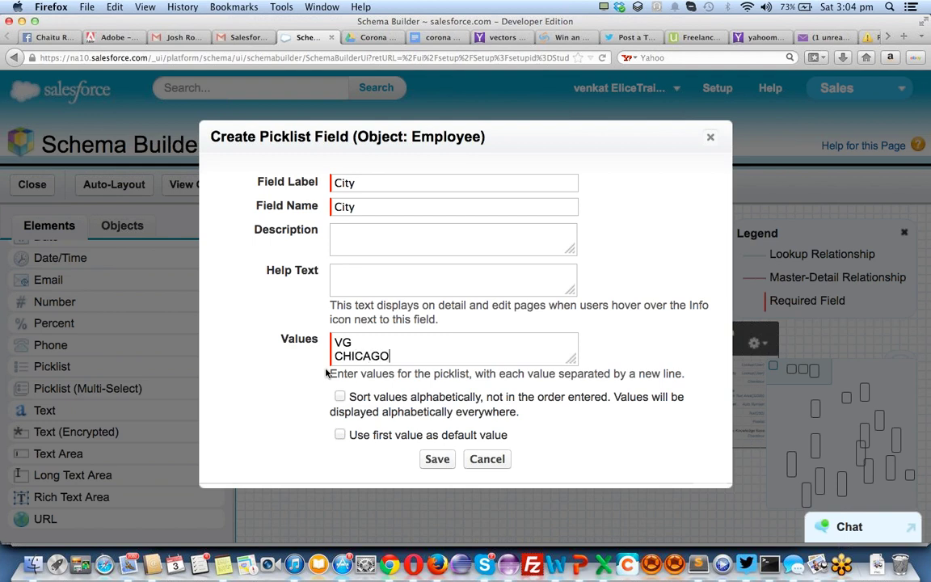
{"action": "key", "text": "Return"}
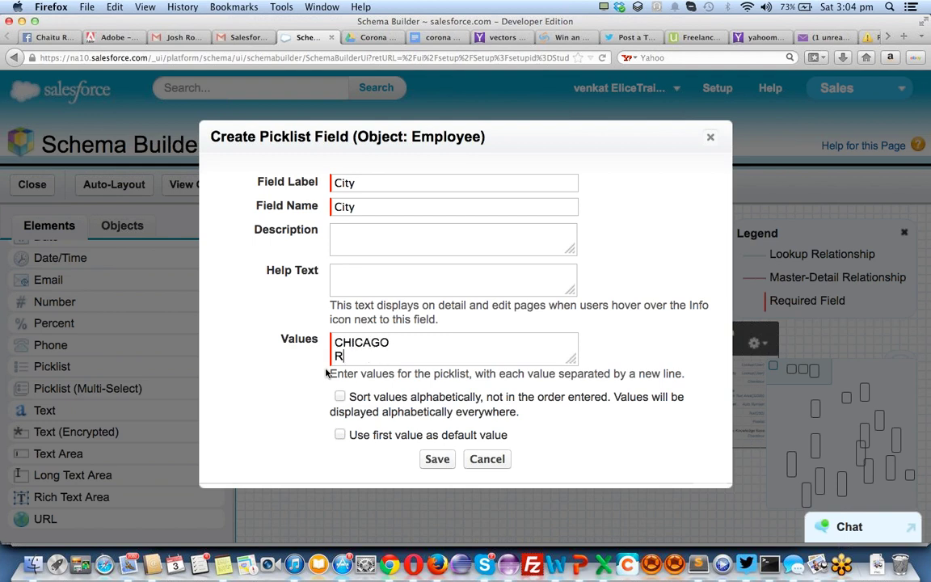
{"action": "type", "text": "RICHMOND"}
{"action": "key", "text": "Return"}
{"action": "type", "text": "BANGALORE"}
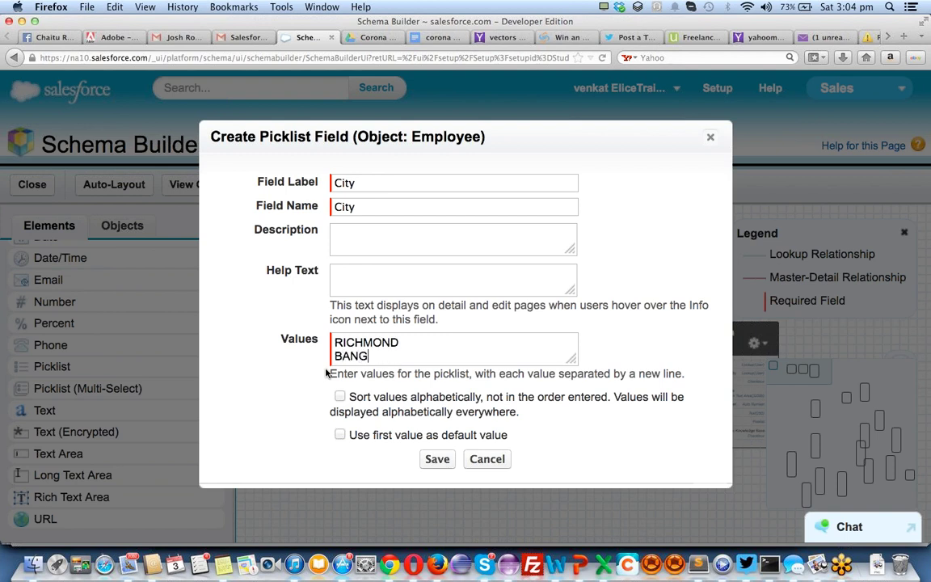
{"action": "key", "text": "Return"}
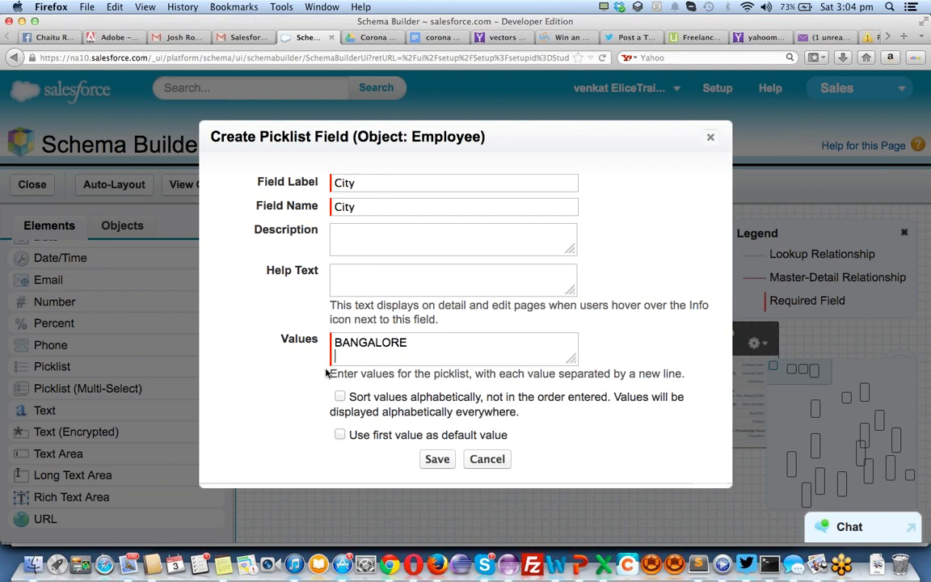
{"action": "type", "text": "HYD"}
{"action": "key", "text": "Return"}
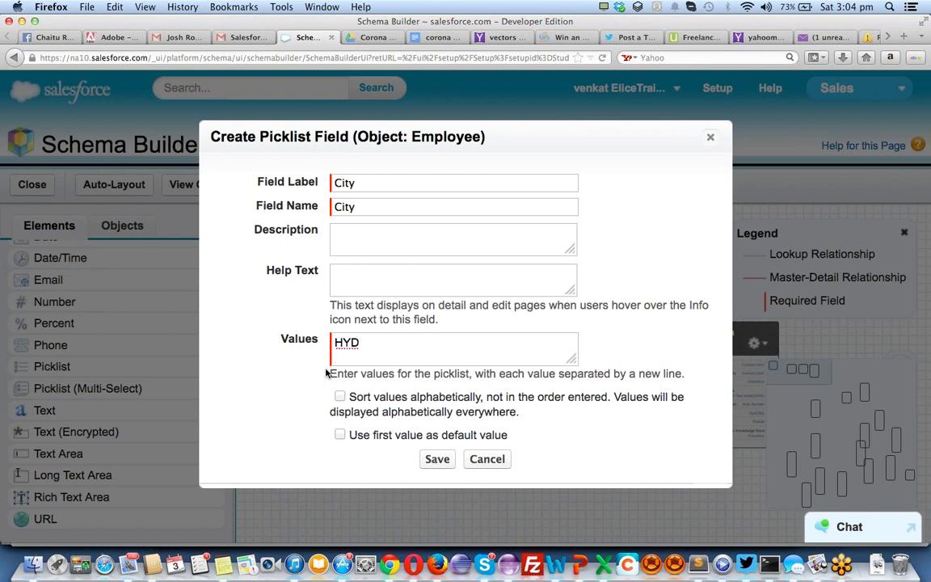
{"action": "key", "text": "BackSpace"}
{"action": "key", "text": "Return"}
{"action": "left_click", "coordinate": [339, 396]}
{"action": "left_click", "coordinate": [428, 459]}
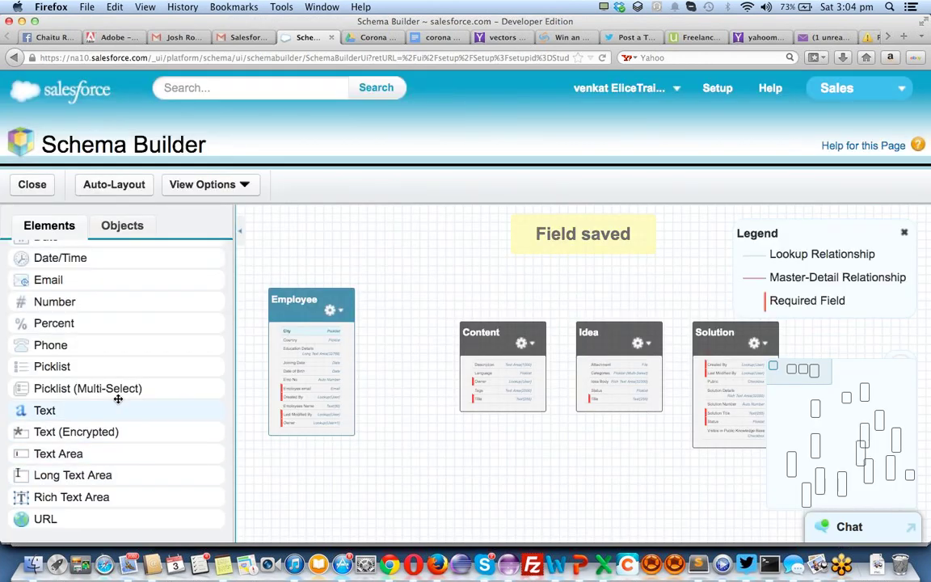
Add a Mobile phone field to the Employee object
{"action": "left_click_drag", "start_coordinate": [72, 348], "coordinate": [315, 397]}
{"action": "type", "text": "Mobile"}
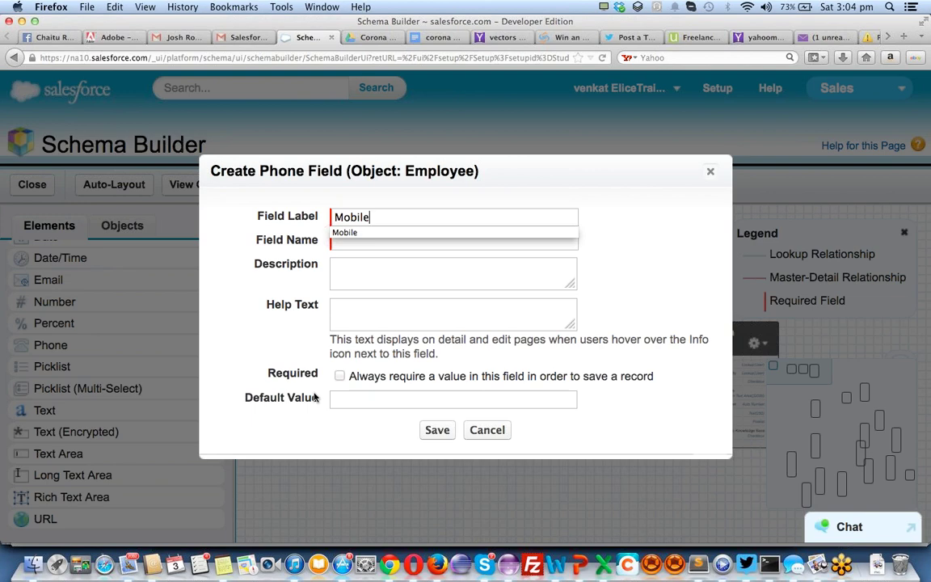
{"action": "key", "text": "Tab"}
{"action": "key", "text": "Tab"}
{"action": "left_click", "coordinate": [435, 430]}
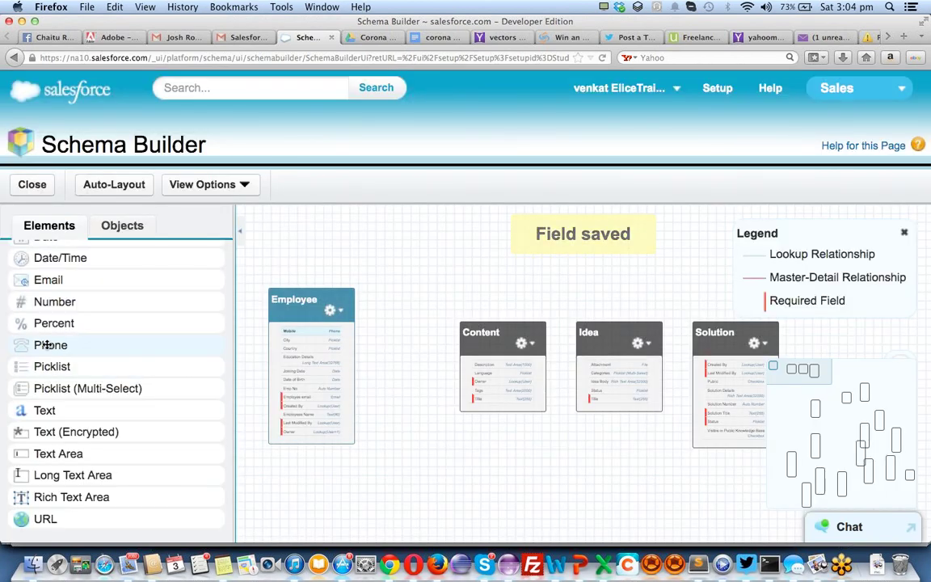
Add a second phone field labelled Land Line to Employee
{"action": "left_click_drag", "start_coordinate": [50, 348], "coordinate": [299, 392]}
{"action": "type", "text": "Land L"}
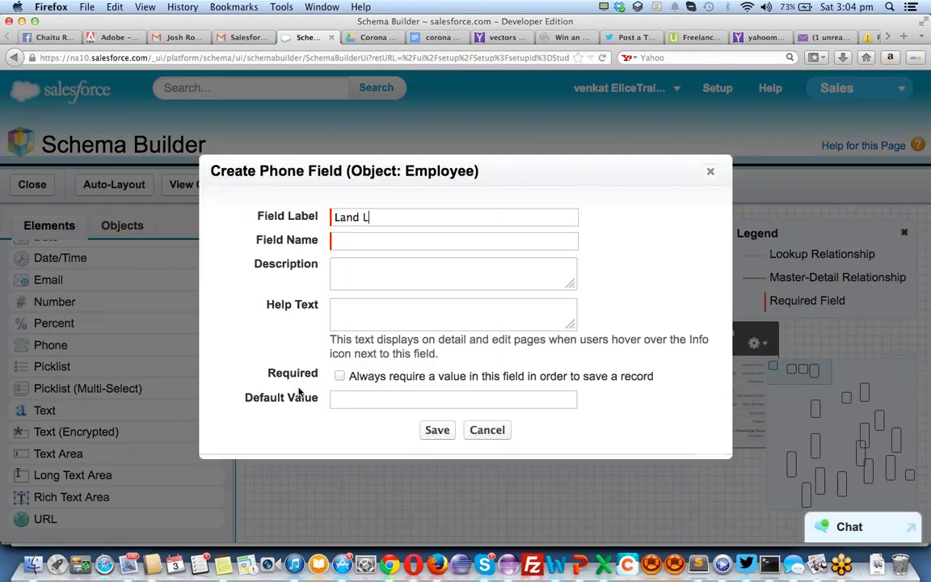
{"action": "type", "text": "ine"}
{"action": "key", "text": "Tab"}
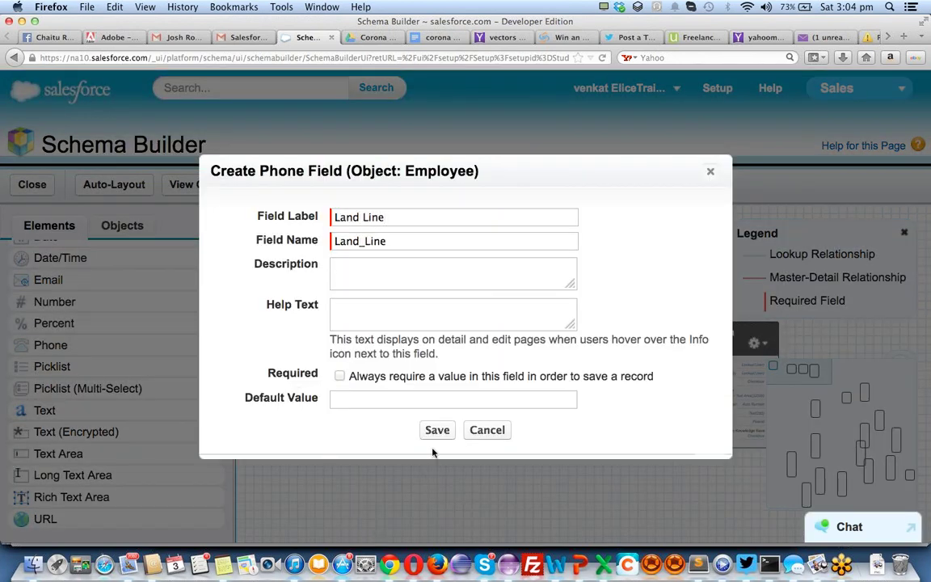
{"action": "left_click", "coordinate": [437, 430]}
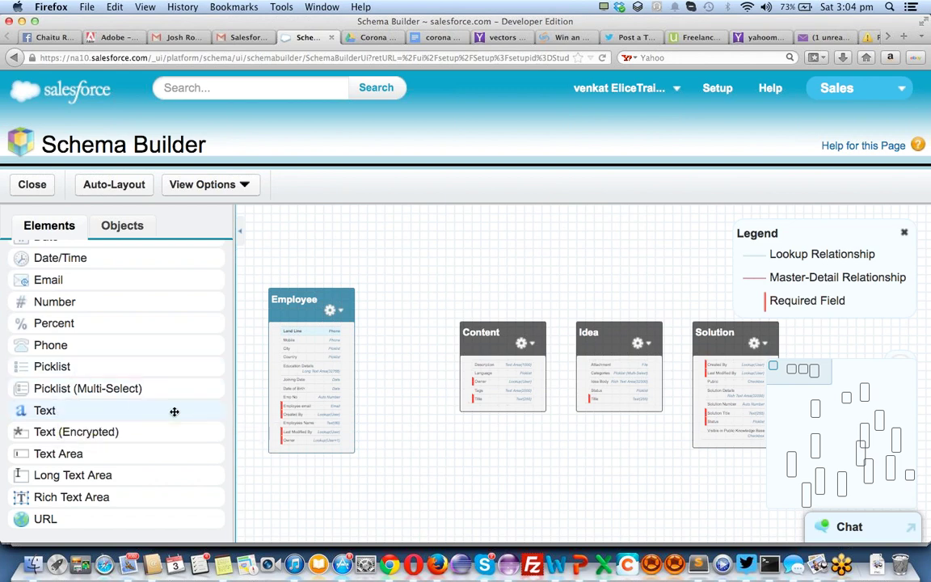
Add an Employee First Name text field of length 20 to Employee
{"action": "left_click_drag", "start_coordinate": [176, 410], "coordinate": [307, 389]}
{"action": "type", "text": "E"}
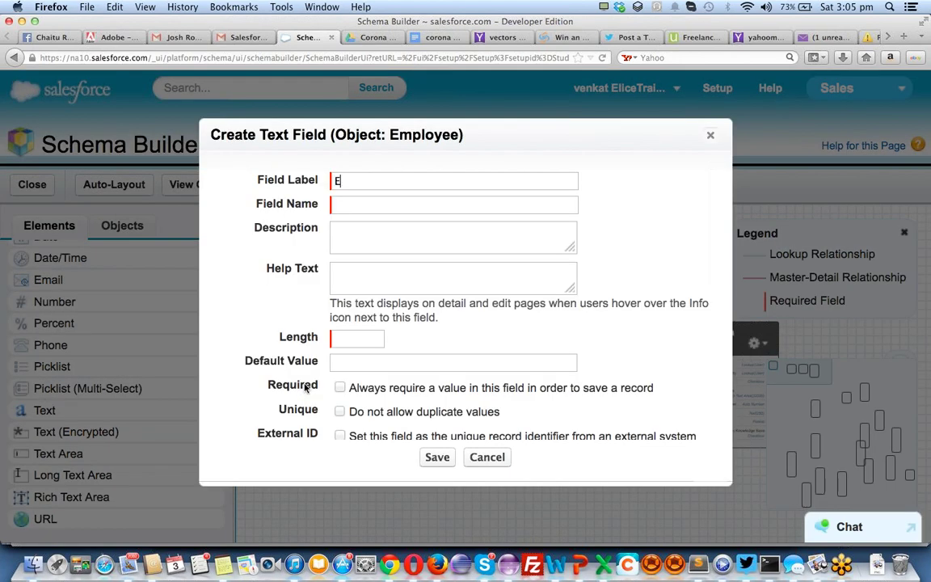
{"action": "type", "text": "mployee N"}
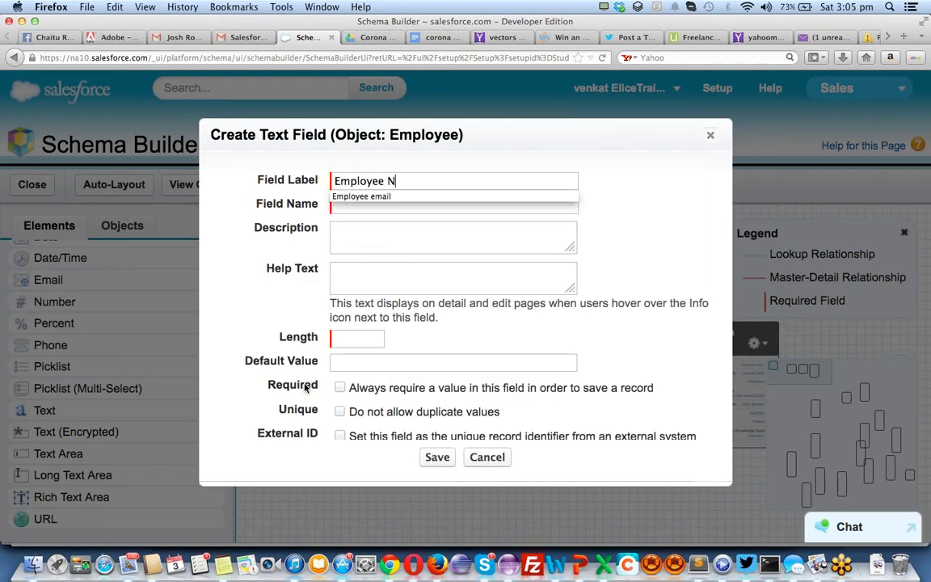
{"action": "type", "text": "ame"}
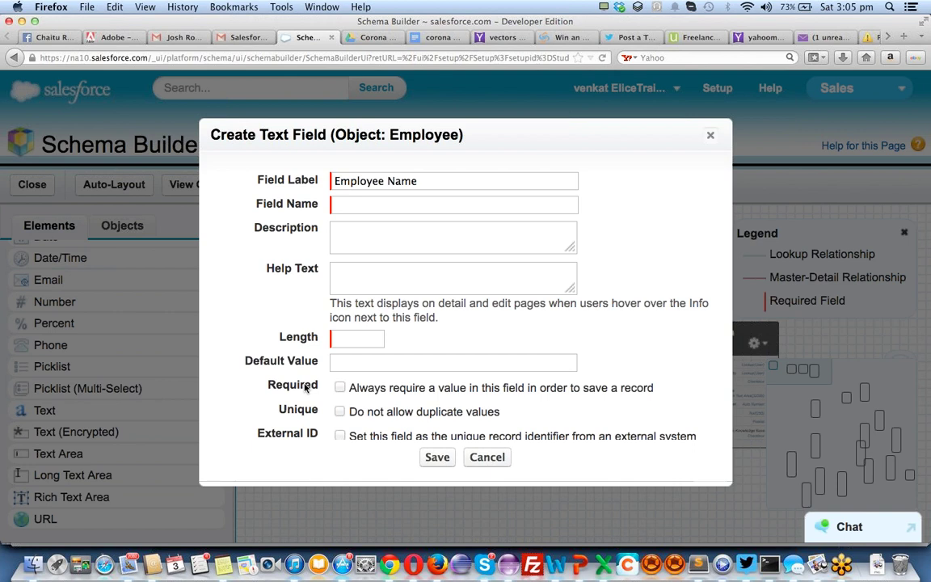
{"action": "key", "text": "Left"}
{"action": "key", "text": "Left"}
{"action": "key", "text": "Left"}
{"action": "key", "text": "Left"}
{"action": "type", "text": "First"}
{"action": "key", "text": "super+a"}
{"action": "key", "text": "super+c"}
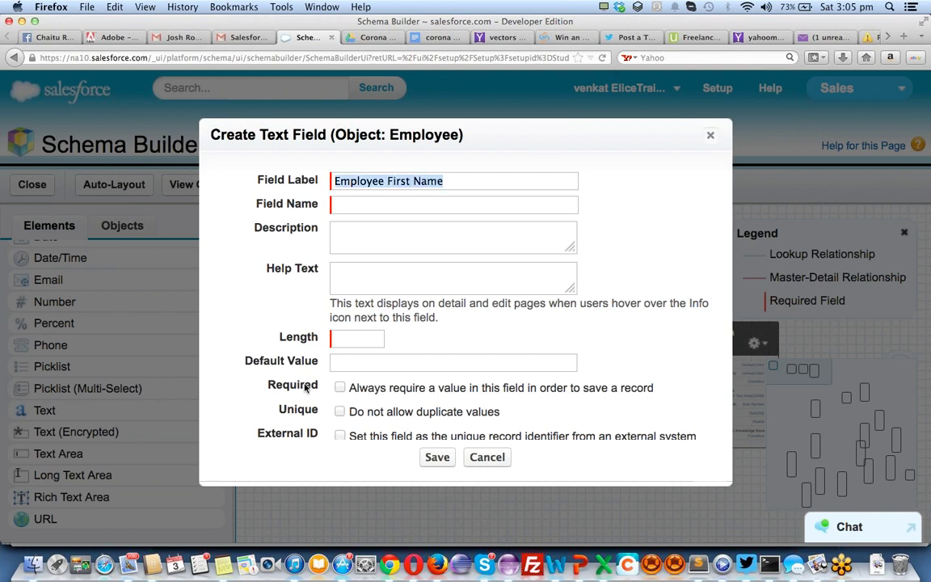
{"action": "key", "text": "Tab"}
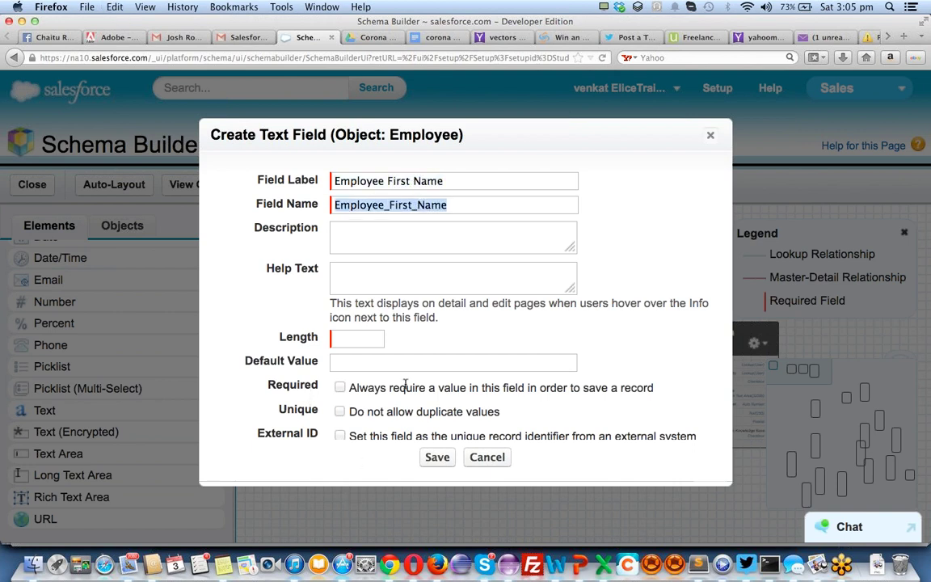
{"action": "left_click", "coordinate": [370, 338]}
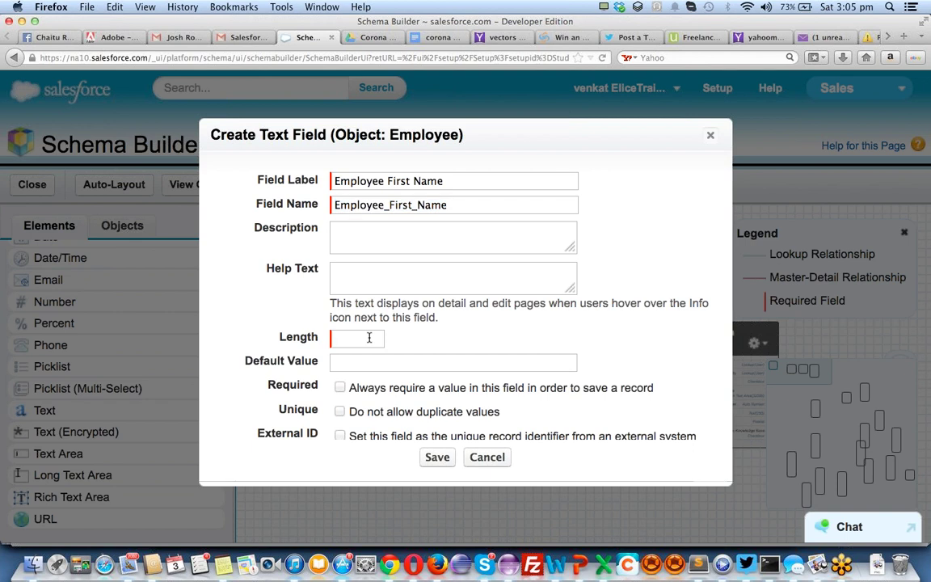
{"action": "type", "text": "20"}
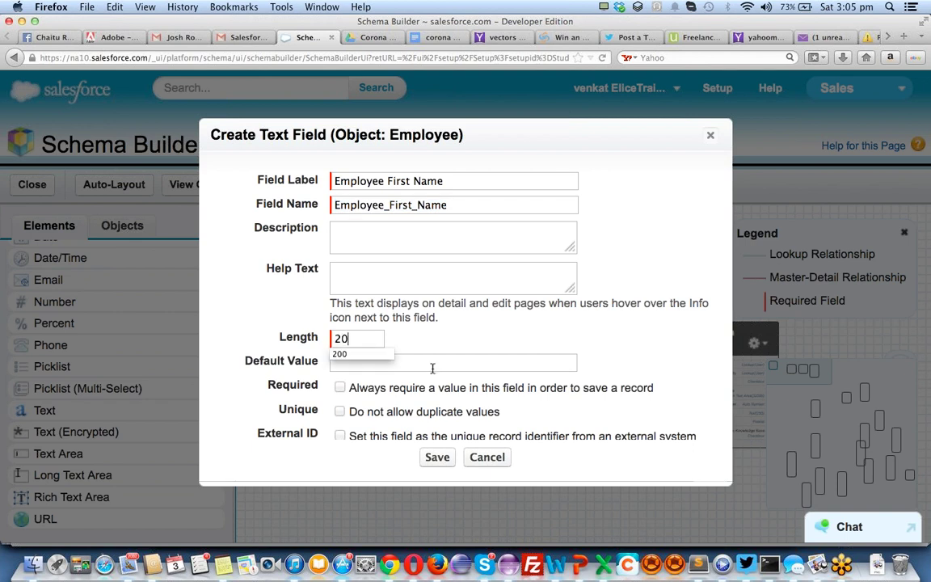
{"action": "key", "text": "Return"}
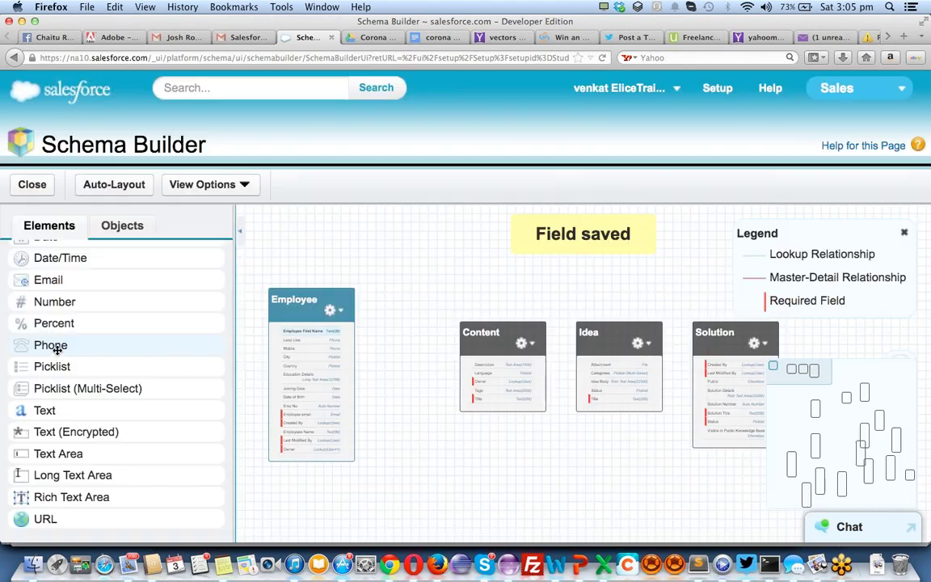
Add an Employee Last Name text field of length 20 to Employee
{"action": "left_click_drag", "start_coordinate": [42, 410], "coordinate": [334, 395]}
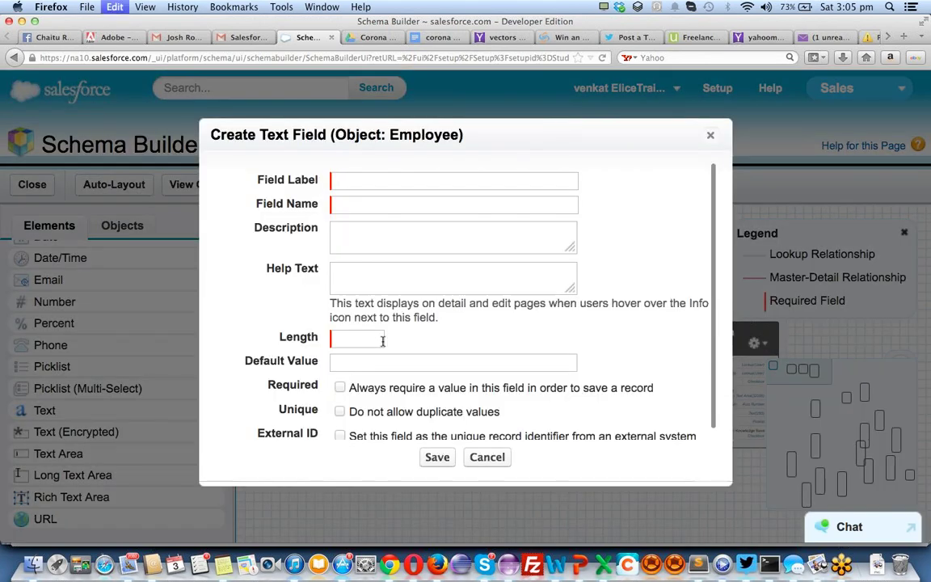
{"action": "key", "text": "super+v"}
{"action": "double_click", "coordinate": [397, 181]}
{"action": "type", "text": "La"}
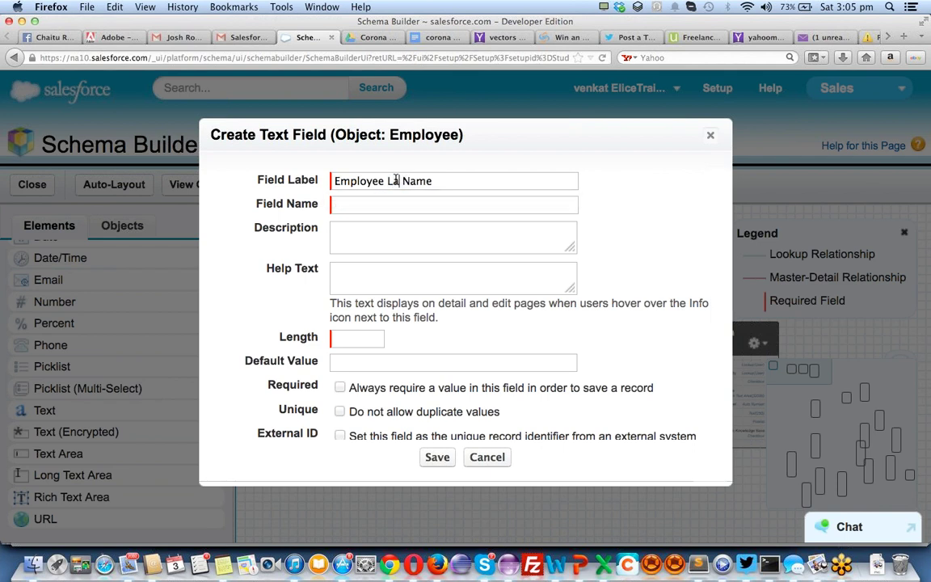
{"action": "type", "text": "st"}
{"action": "key", "text": "Tab"}
{"action": "left_click", "coordinate": [354, 337]}
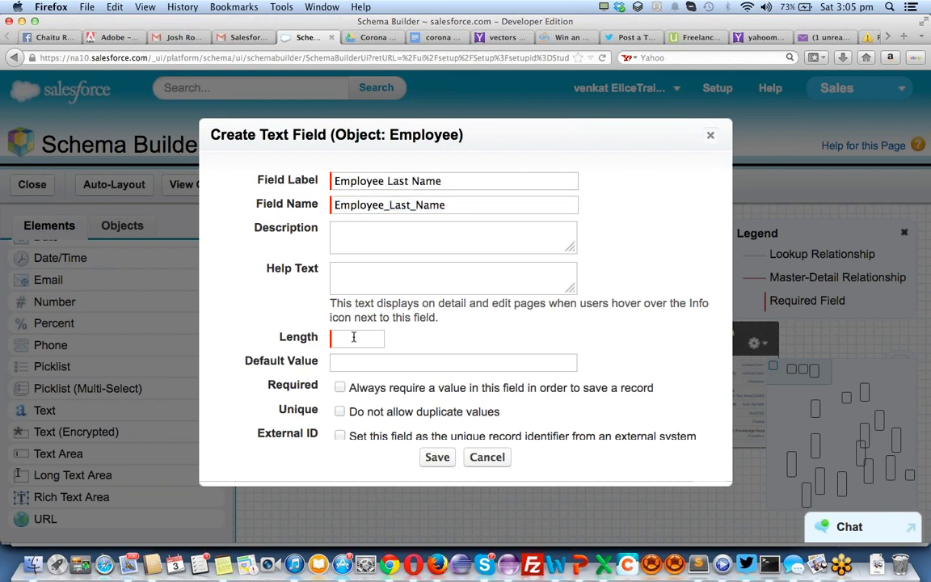
{"action": "type", "text": "20"}
{"action": "left_click", "coordinate": [437, 457]}
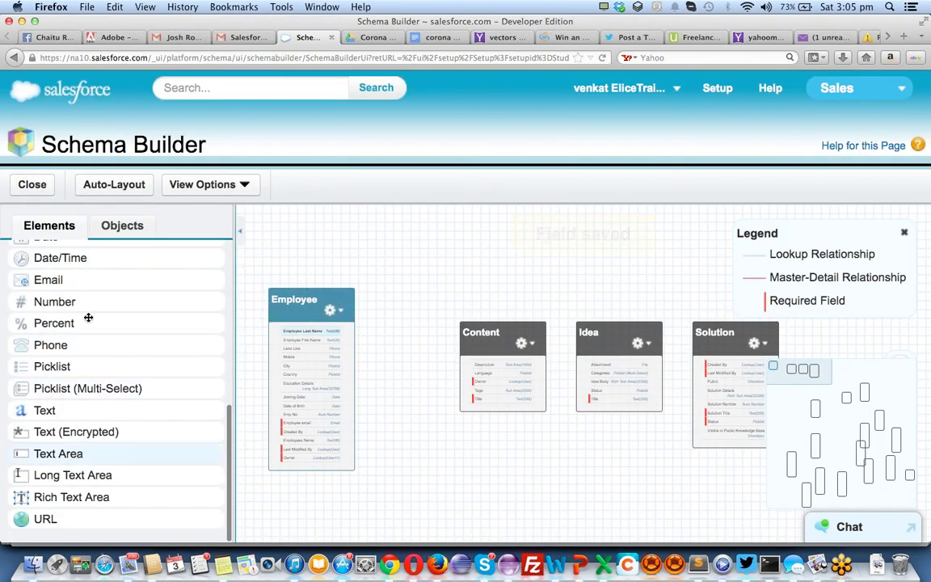
Start a number field on Employee labelled Age
{"action": "left_click_drag", "start_coordinate": [68, 303], "coordinate": [327, 373]}
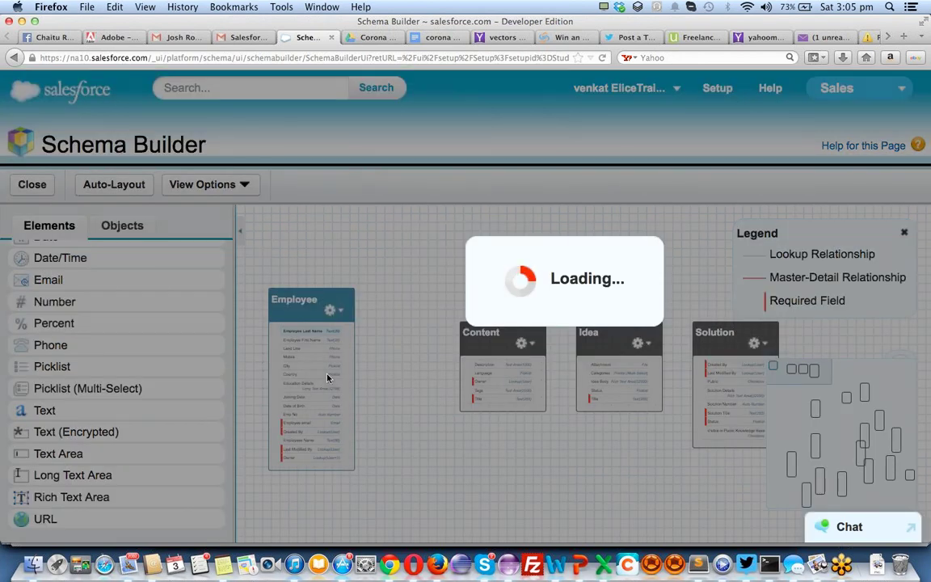
{"action": "type", "text": "Age"}
{"action": "key", "text": "Tab"}
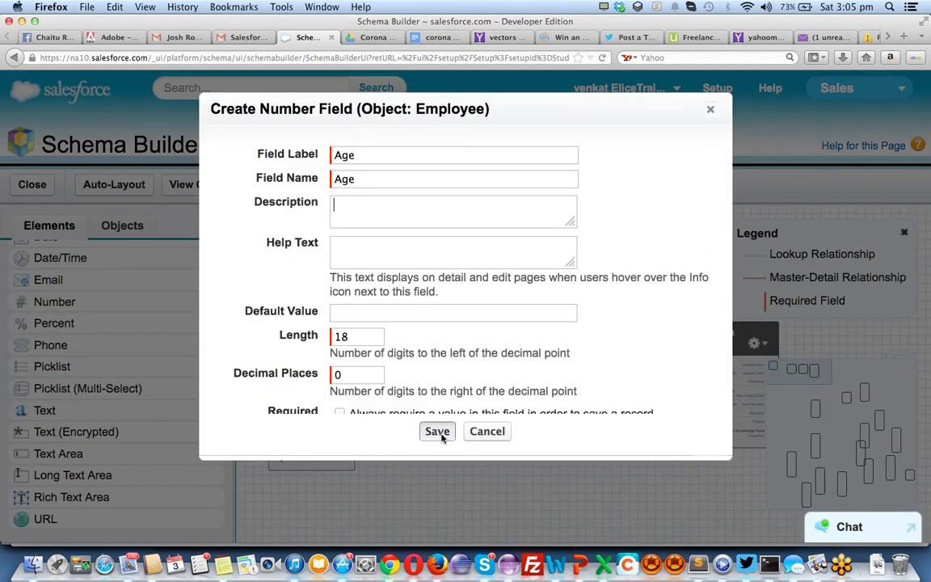
Save the Age number field and add a BLog URL field to Employee
{"action": "left_click", "coordinate": [437, 431]}
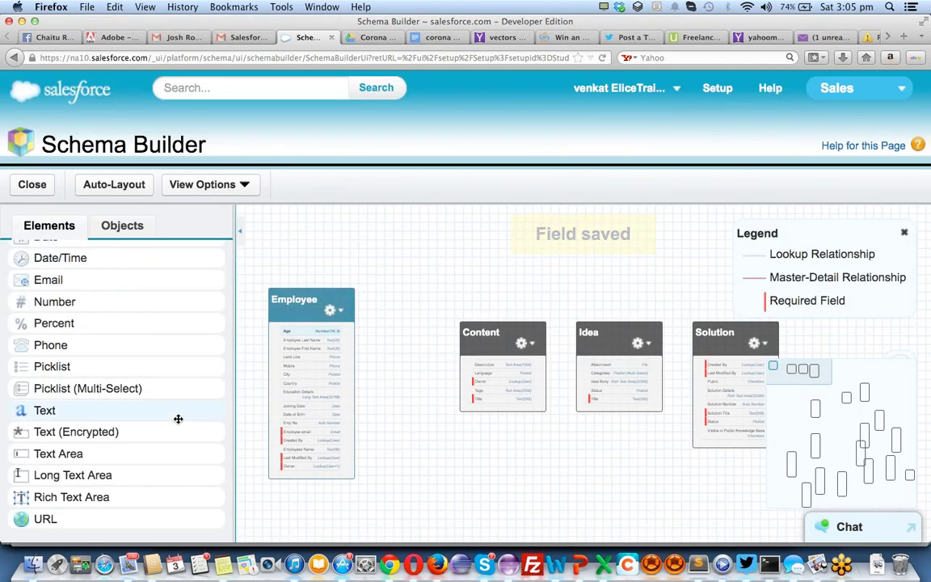
{"action": "left_click_drag", "start_coordinate": [58, 519], "coordinate": [343, 414]}
{"action": "type", "text": "B"}
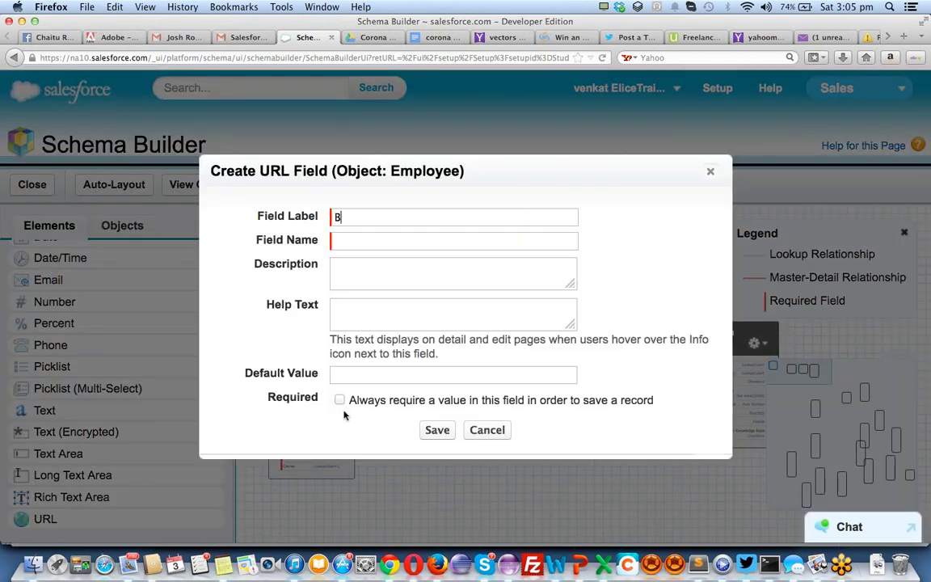
{"action": "type", "text": "Log"}
{"action": "key", "text": "Tab"}
{"action": "left_click", "coordinate": [437, 430]}
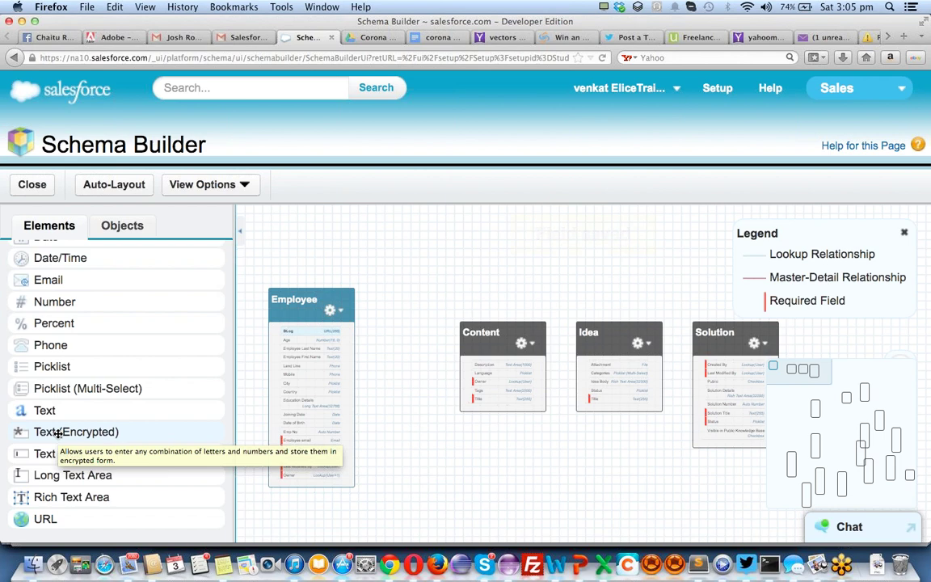
Add an encrypted text field labelled SSN Number with length 10 to Employee
{"action": "left_click_drag", "start_coordinate": [88, 434], "coordinate": [286, 387]}
{"action": "type", "text": "S"}
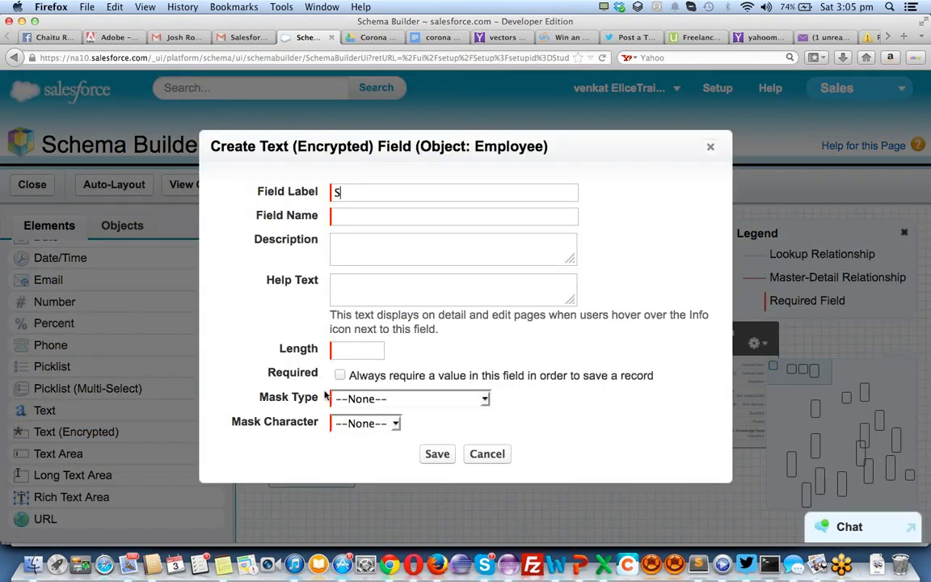
{"action": "type", "text": "SN NUmber"}
{"action": "key", "text": "Tab"}
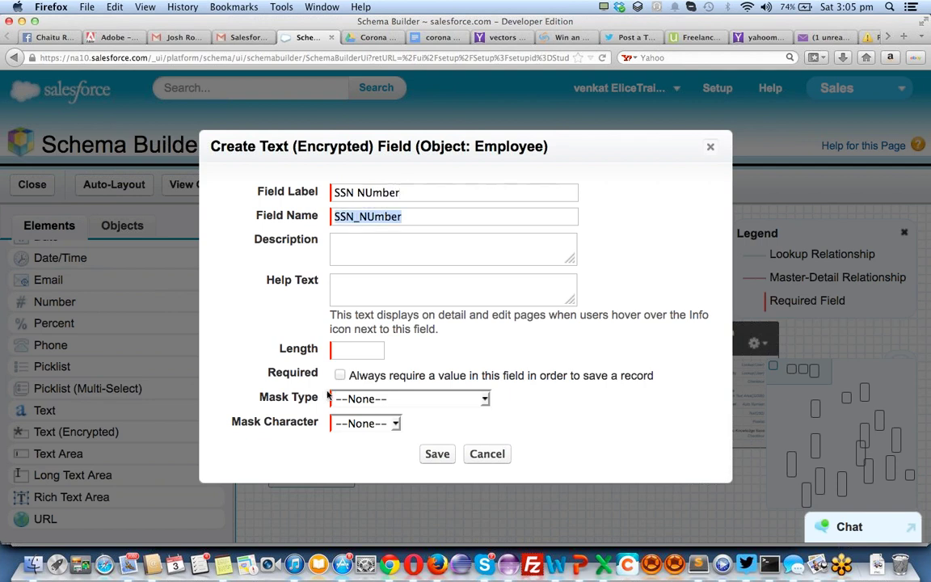
{"action": "left_click", "coordinate": [370, 192]}
{"action": "key", "text": "BackSpace"}
{"action": "type", "text": "u"}
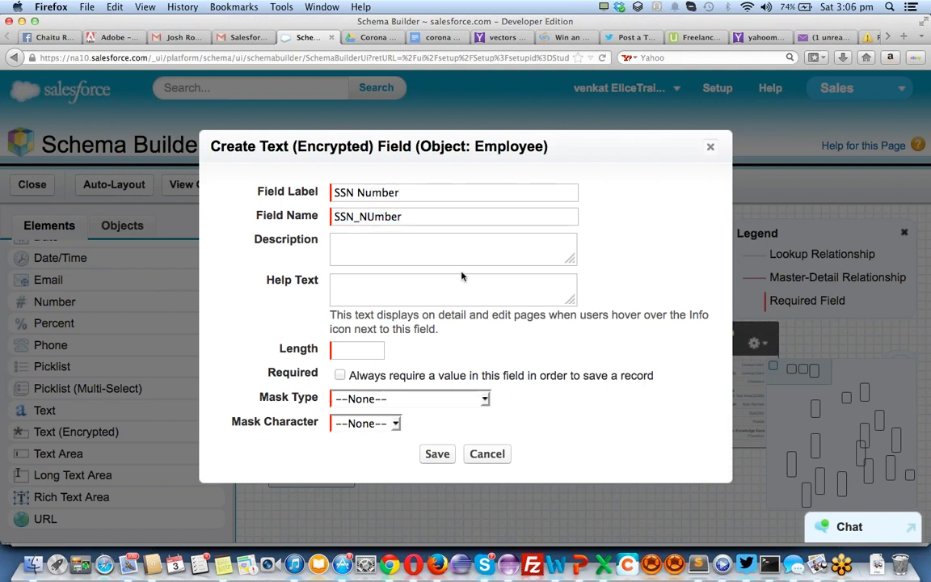
{"action": "left_click", "coordinate": [356, 347]}
{"action": "type", "text": "10"}
Mask SSN Number with * leaving the last four characters clear, and save
{"action": "left_click", "coordinate": [370, 399]}
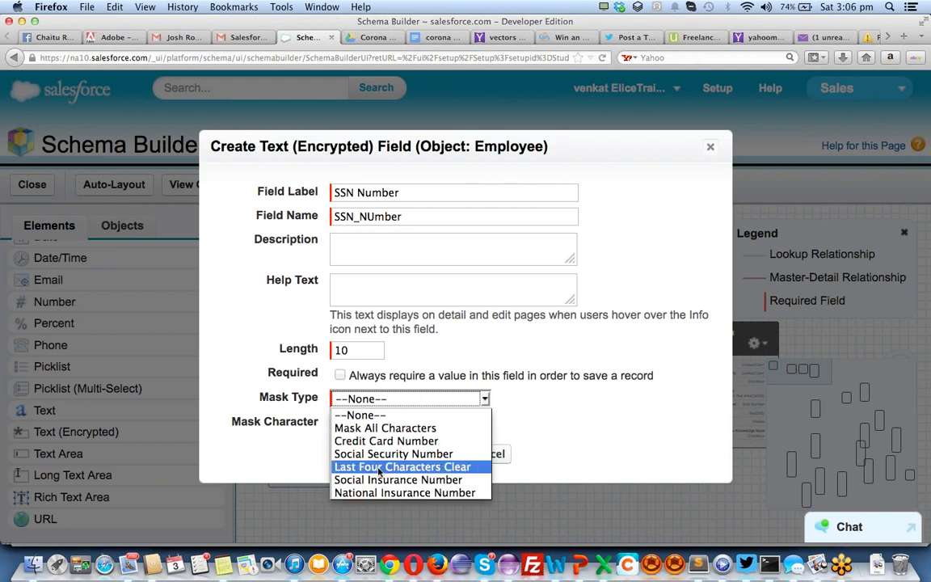
{"action": "left_click", "coordinate": [378, 467]}
{"action": "left_click", "coordinate": [360, 428]}
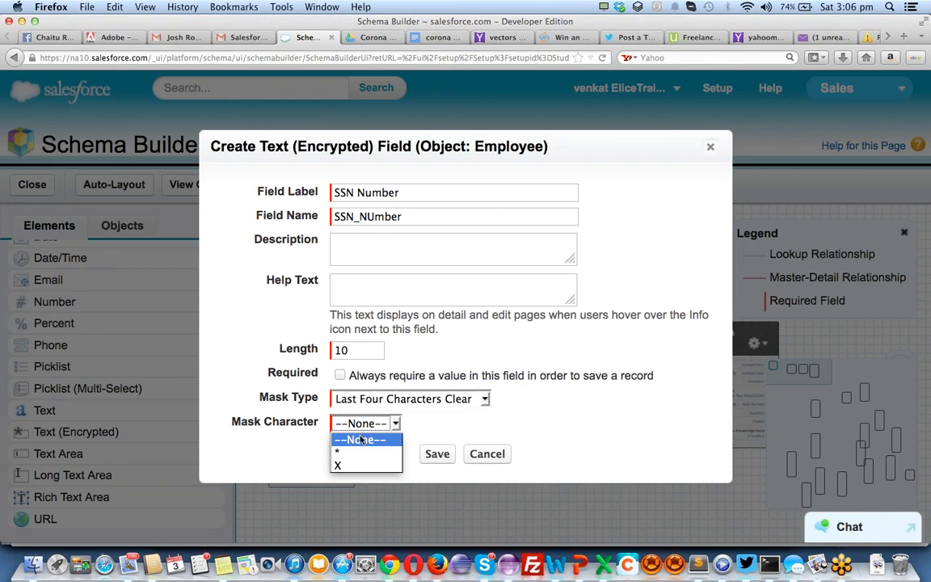
{"action": "left_click", "coordinate": [365, 453]}
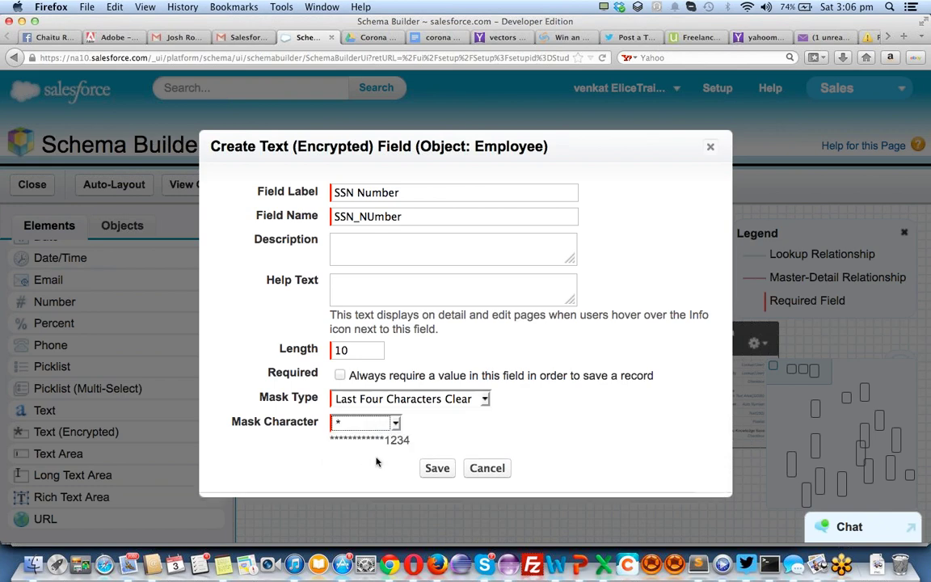
{"action": "left_click", "coordinate": [451, 472]}
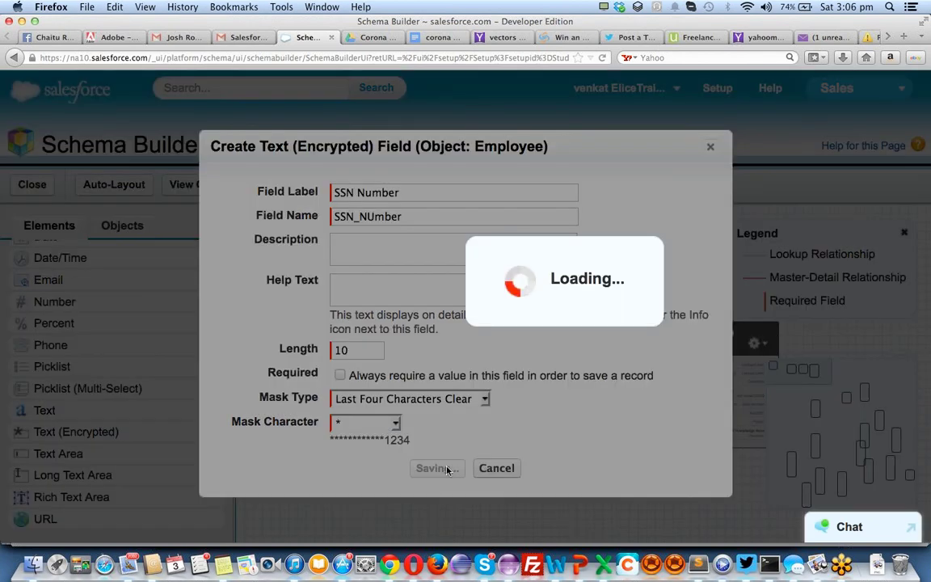
{"action": "scroll", "coordinate": [91, 380], "scroll_direction": "up", "scroll_amount": 2}
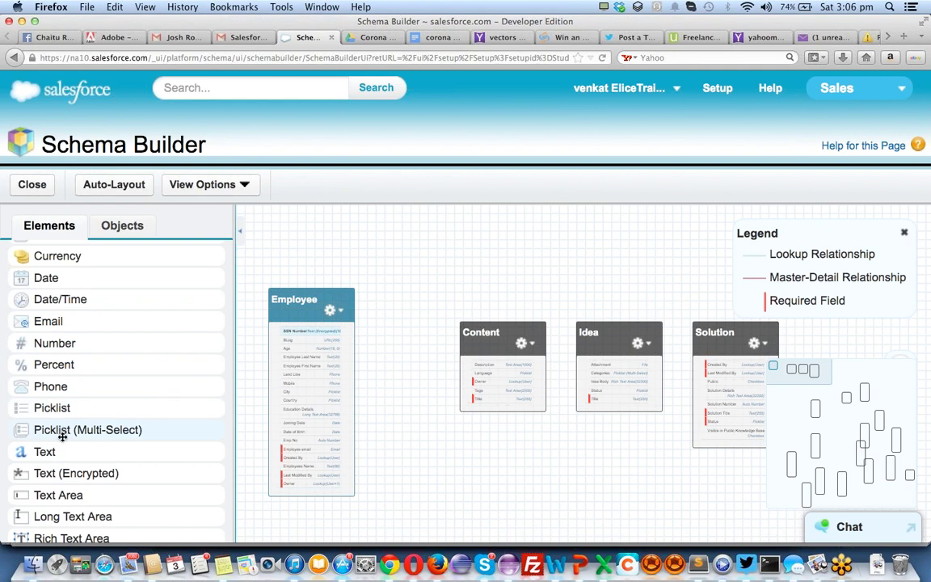
{"action": "scroll", "coordinate": [89, 420], "scroll_direction": "down", "scroll_amount": 2}
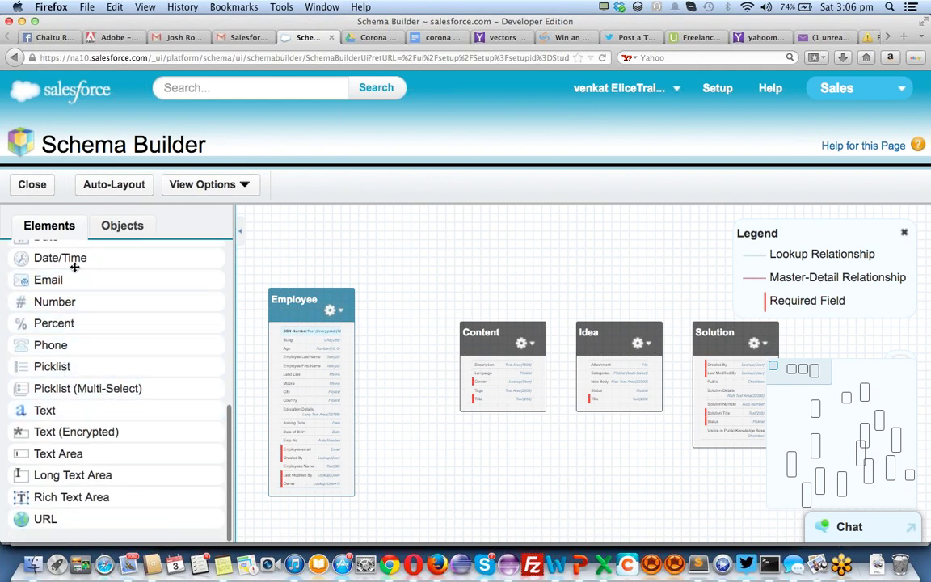
{"action": "scroll", "coordinate": [75, 267], "scroll_direction": "up", "scroll_amount": 8}
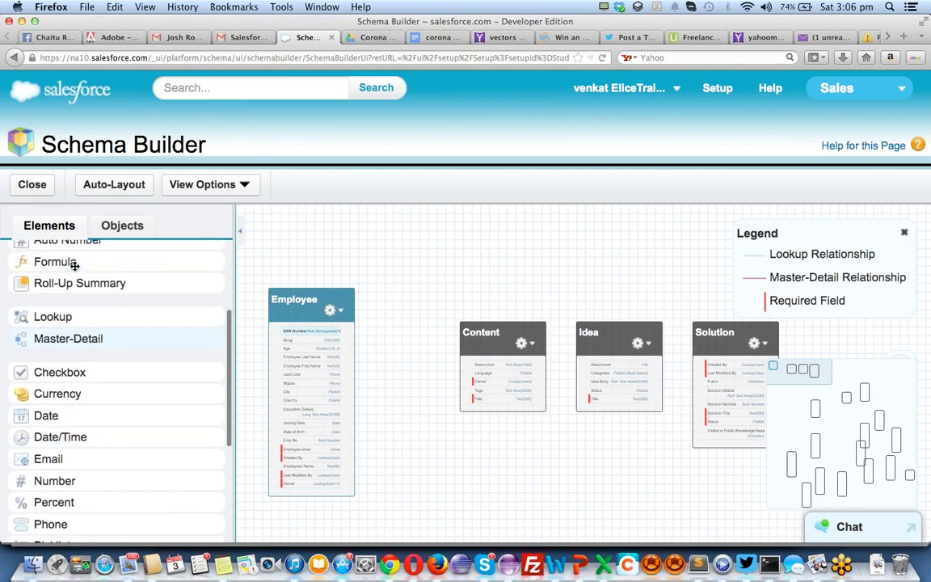
{"action": "scroll", "coordinate": [75, 265], "scroll_direction": "down", "scroll_amount": 1}
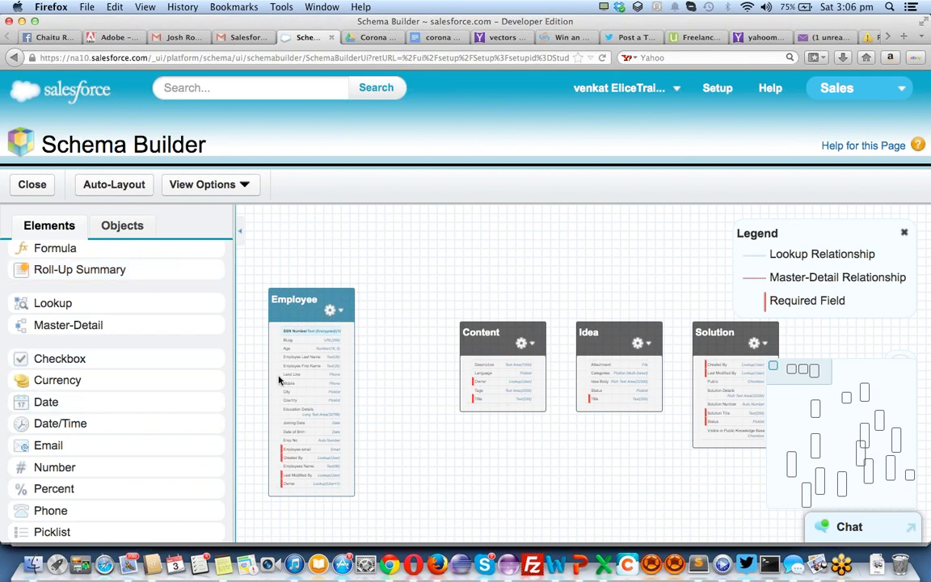
{"action": "scroll", "coordinate": [440, 449], "scroll_direction": "up", "scroll_amount": 2}
{"action": "scroll", "coordinate": [441, 449], "scroll_direction": "up", "scroll_amount": 2}
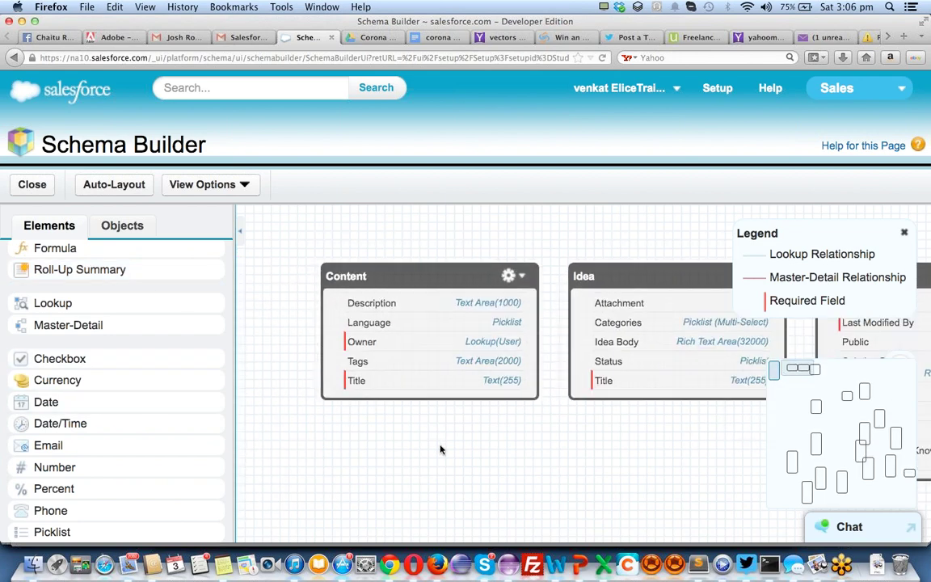
{"action": "scroll", "coordinate": [440, 450], "scroll_direction": "down", "scroll_amount": 4}
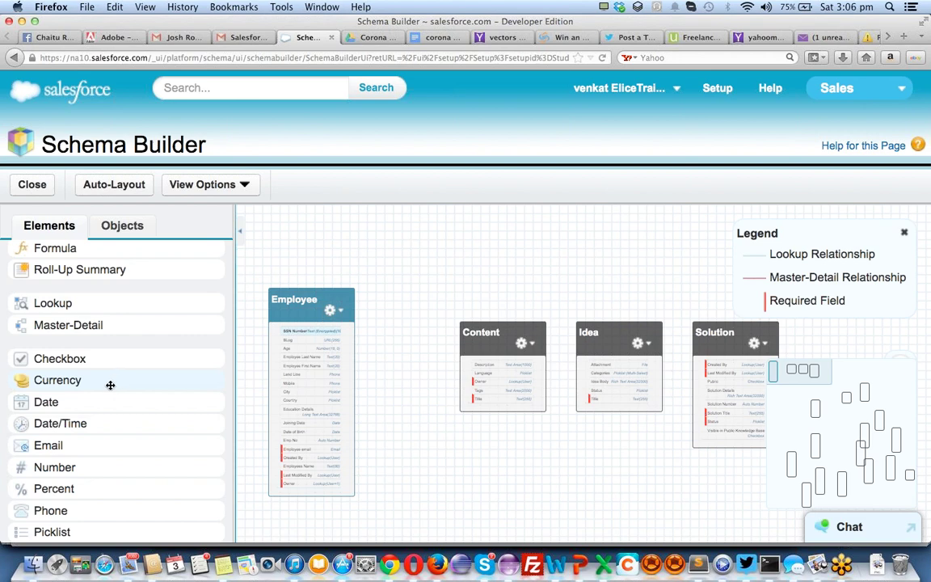
{"action": "scroll", "coordinate": [114, 431], "scroll_direction": "down", "scroll_amount": 1}
{"action": "scroll", "coordinate": [114, 432], "scroll_direction": "down", "scroll_amount": 2}
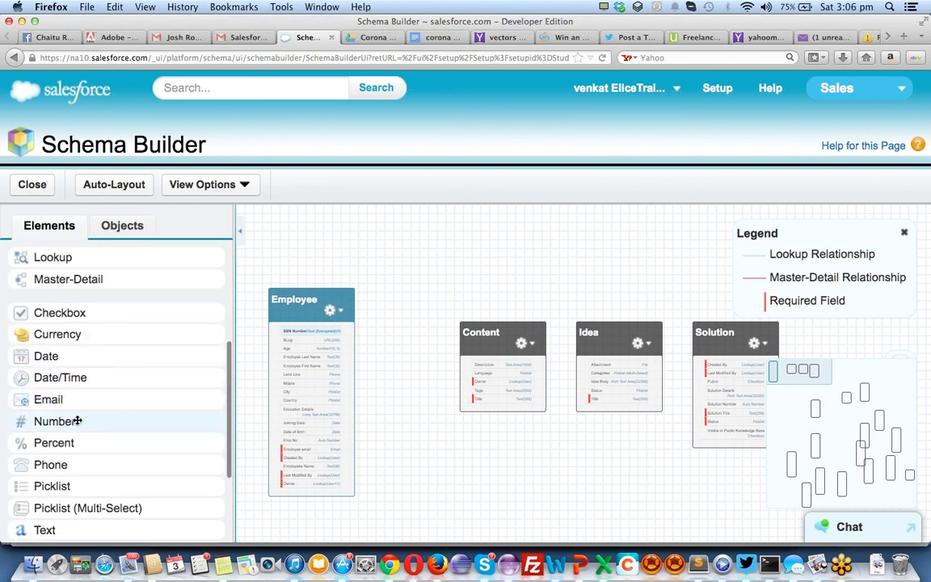
Add an Employee Hr Rate number field (18 digits, no decimals) to the Employee object
{"action": "left_click_drag", "start_coordinate": [65, 421], "coordinate": [325, 396]}
{"action": "type", "text": "E"}
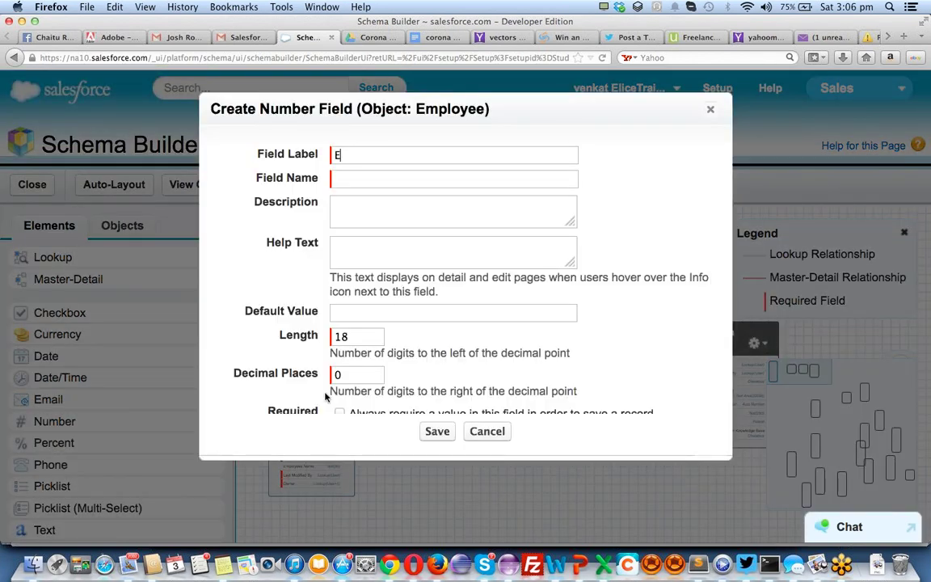
{"action": "type", "text": "mloyee"}
{"action": "key", "text": "BackSpace"}
{"action": "key", "text": "BackSpace"}
{"action": "key", "text": "BackSpace"}
{"action": "type", "text": "ployee "}
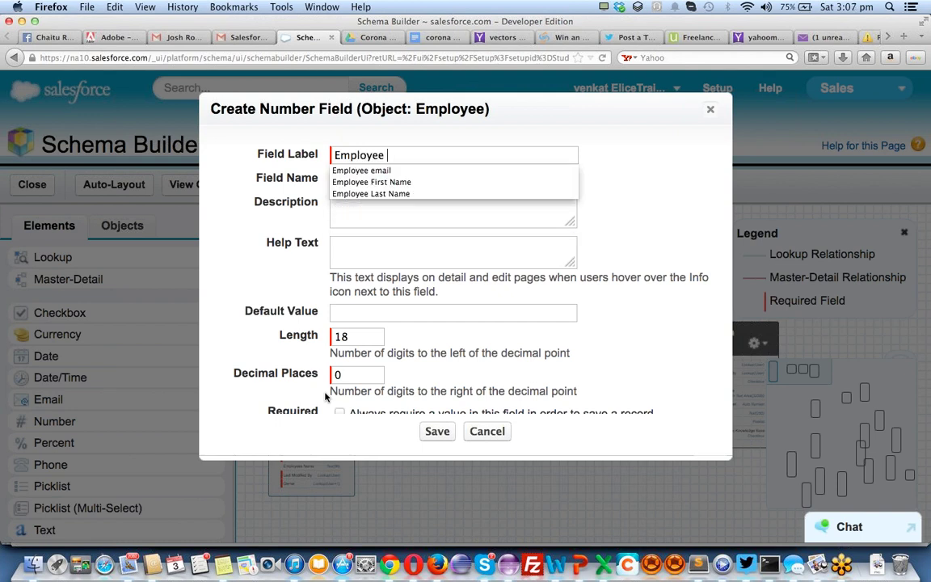
{"action": "type", "text": "Hr "}
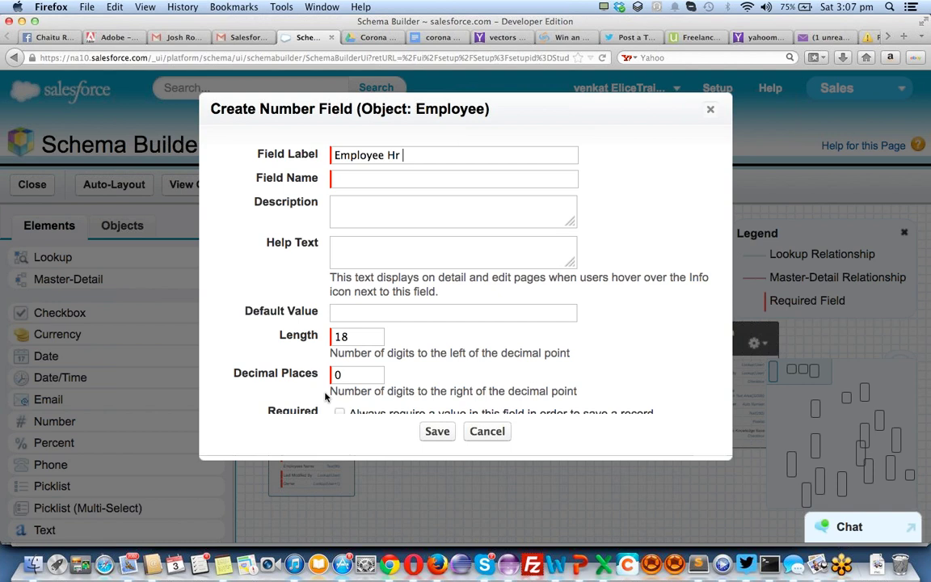
{"action": "type", "text": "Rate"}
{"action": "key", "text": "Tab"}
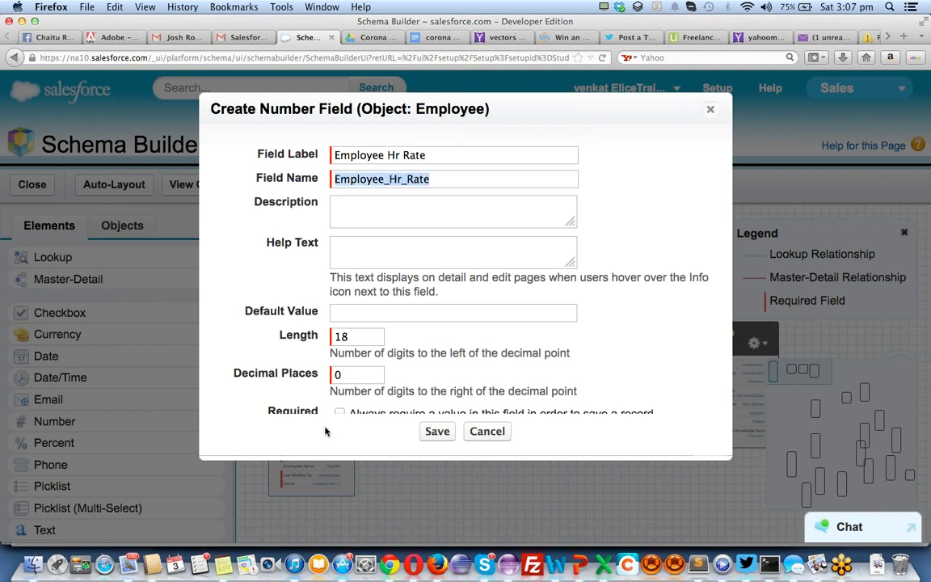
{"action": "scroll", "coordinate": [358, 317], "scroll_direction": "down", "scroll_amount": 1}
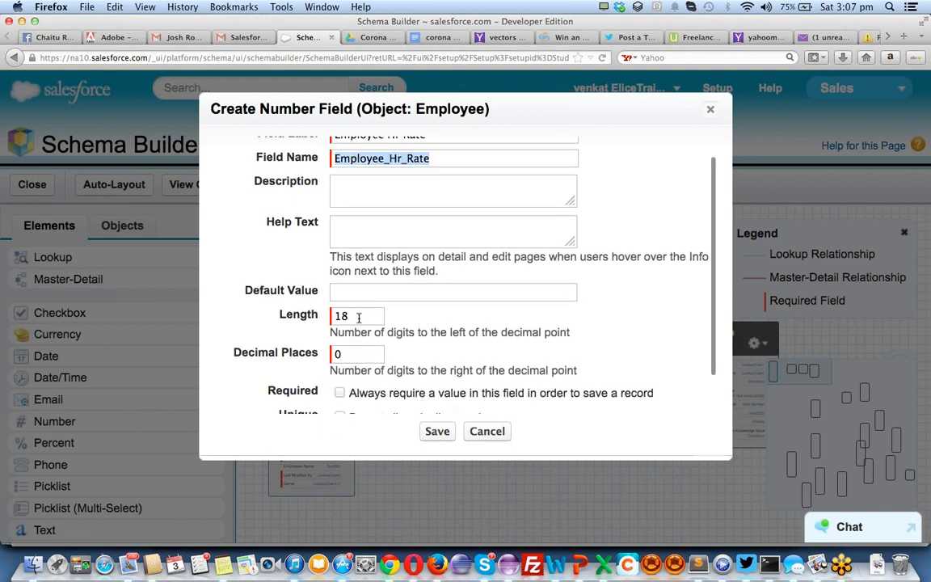
{"action": "scroll", "coordinate": [359, 316], "scroll_direction": "down", "scroll_amount": 2}
{"action": "left_click", "coordinate": [426, 430]}
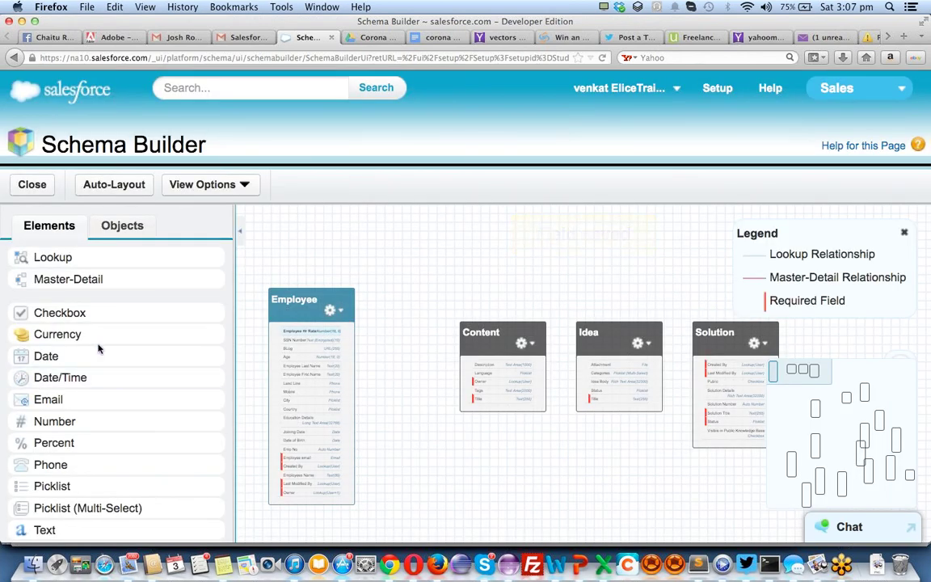
{"action": "scroll", "coordinate": [118, 398], "scroll_direction": "up", "scroll_amount": 1}
{"action": "scroll", "coordinate": [118, 398], "scroll_direction": "up", "scroll_amount": 5}
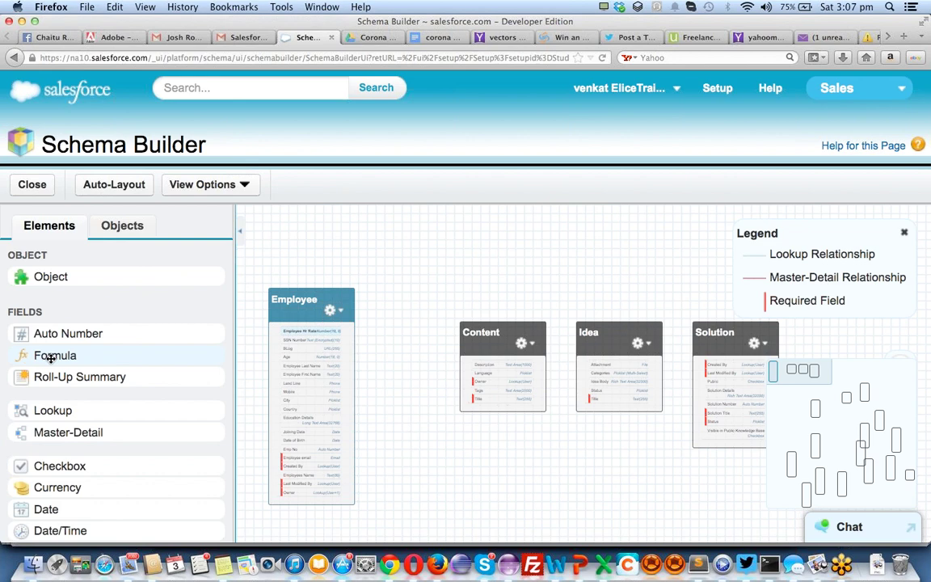
Place a new formula field on Employee labelled and named Monthly Salary
{"action": "left_click_drag", "start_coordinate": [50, 358], "coordinate": [181, 356]}
{"action": "left_click_drag", "start_coordinate": [96, 355], "coordinate": [307, 393]}
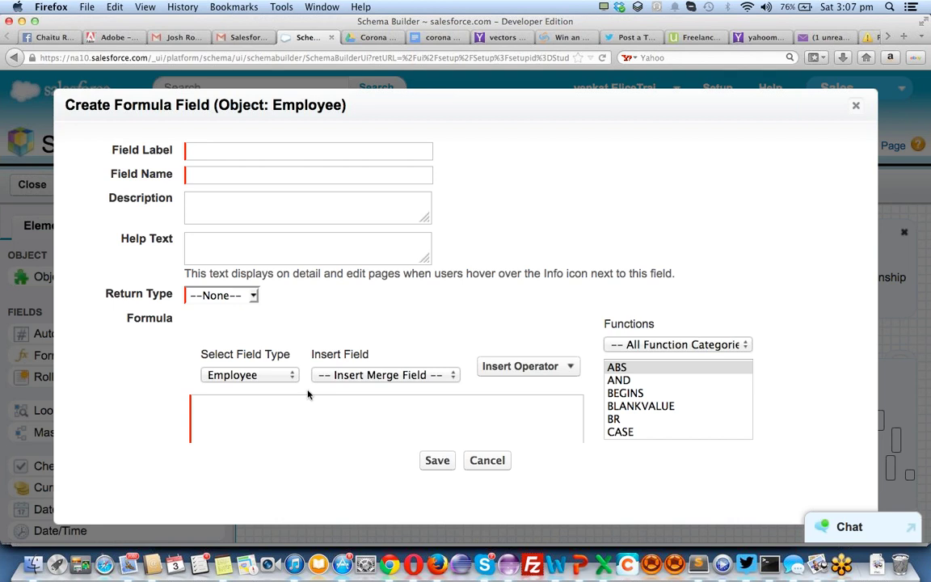
{"action": "type", "text": "Monthly Rate"}
{"action": "key", "text": "Tab"}
{"action": "key", "text": "Tab"}
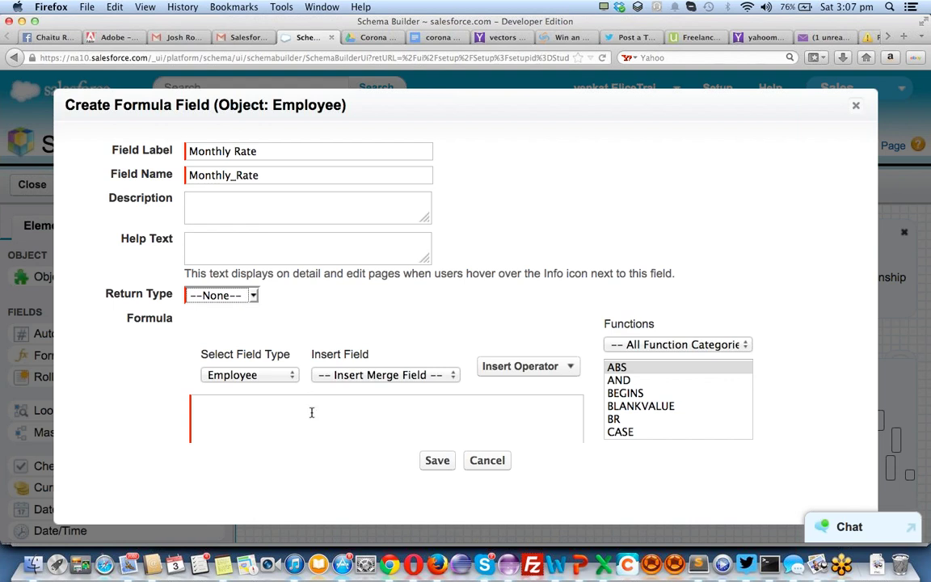
{"action": "double_click", "coordinate": [242, 151]}
{"action": "type", "text": "Salary"}
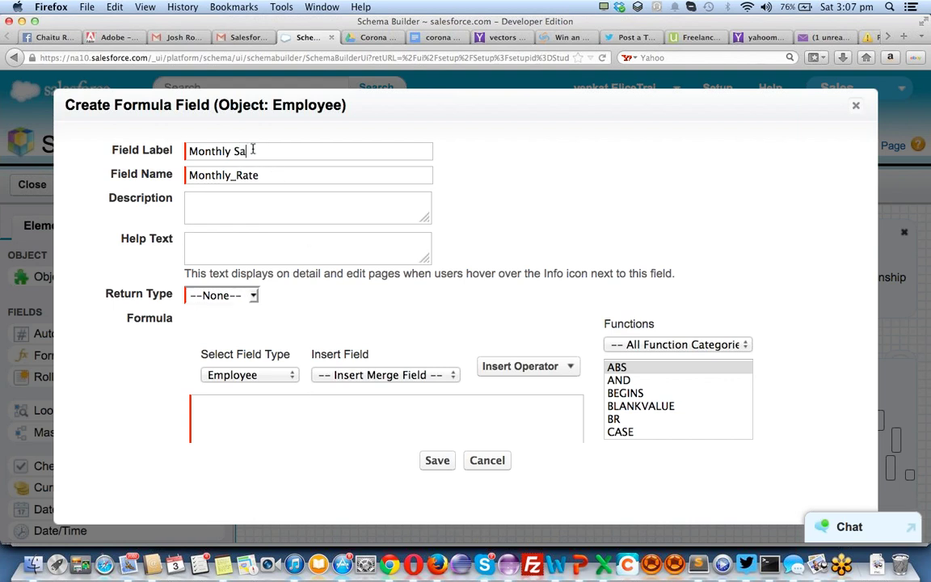
{"action": "double_click", "coordinate": [249, 175]}
{"action": "type", "text": "Salary"}
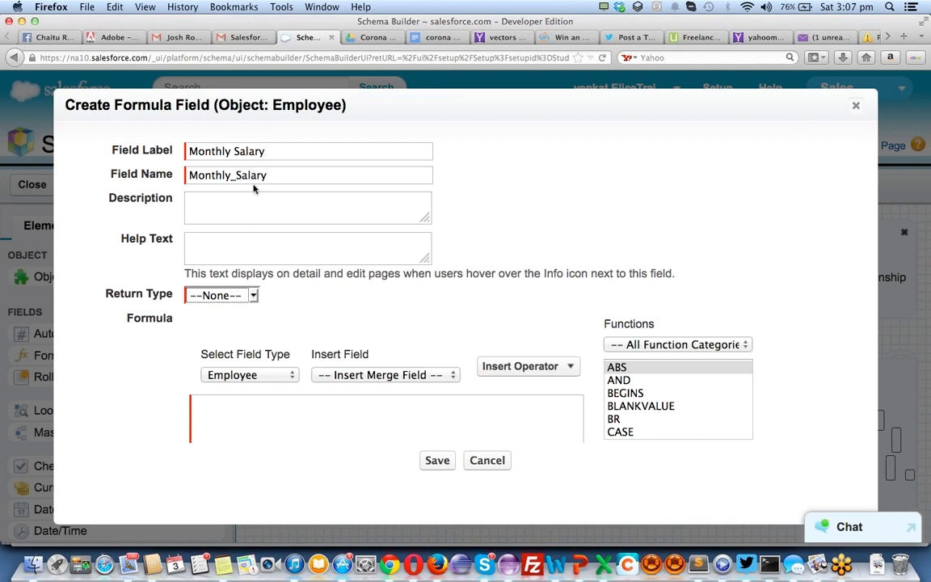
Set the formula return type to Currency with 2 decimal places
{"action": "left_click", "coordinate": [224, 296]}
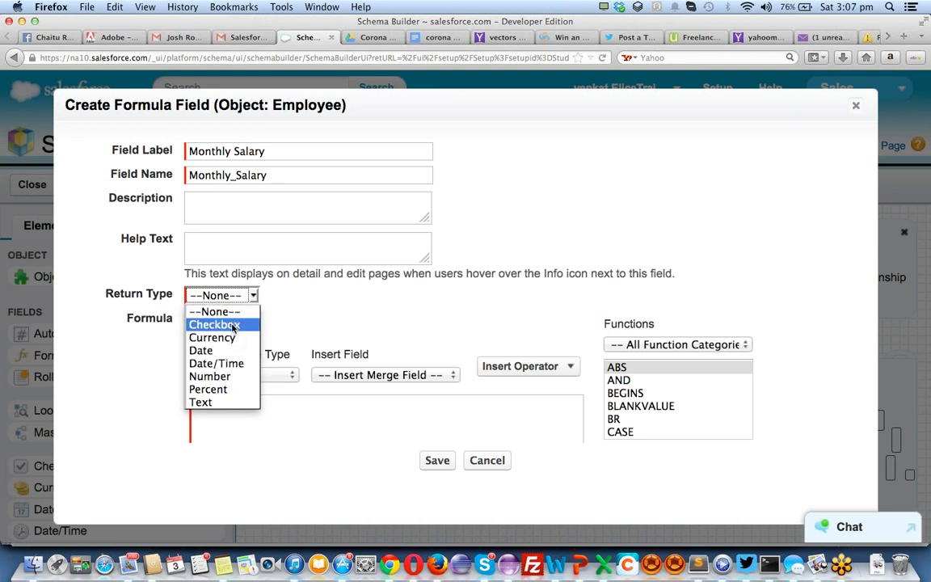
{"action": "left_click", "coordinate": [220, 338]}
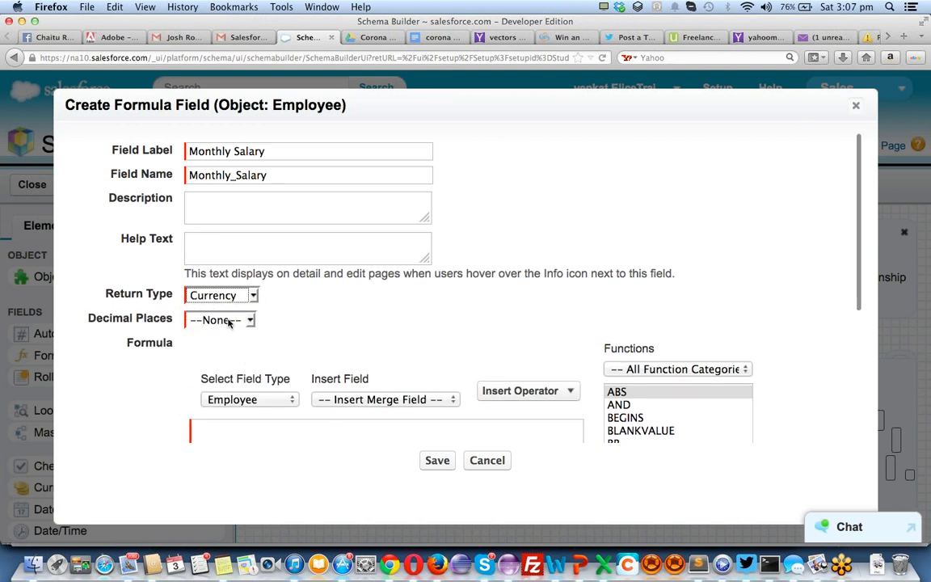
{"action": "left_click", "coordinate": [230, 320]}
{"action": "left_click", "coordinate": [215, 125]}
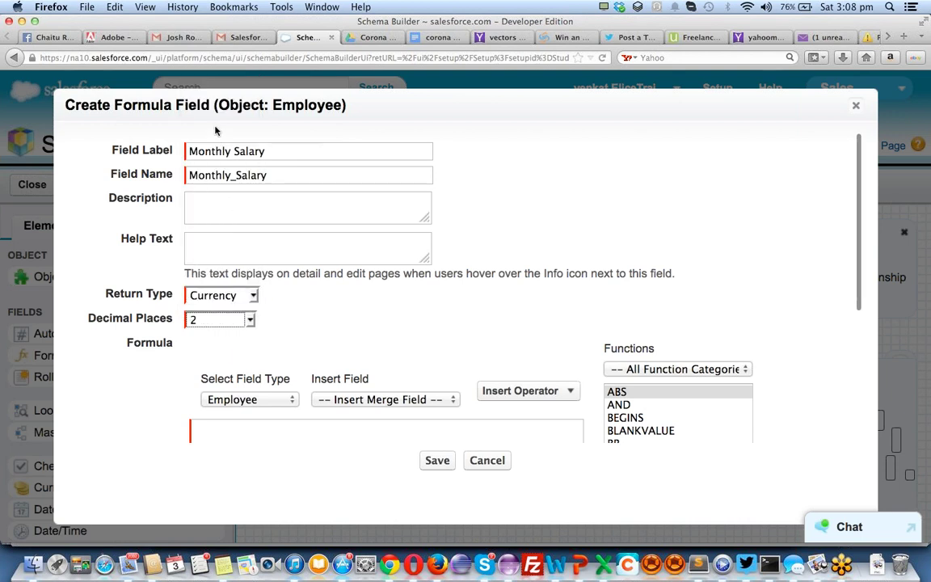
Enter the formula Employee_Hr_Rate__c * 160 and save the Monthly Salary field
{"action": "left_click", "coordinate": [282, 399]}
{"action": "left_click", "coordinate": [282, 401]}
{"action": "left_click", "coordinate": [279, 430]}
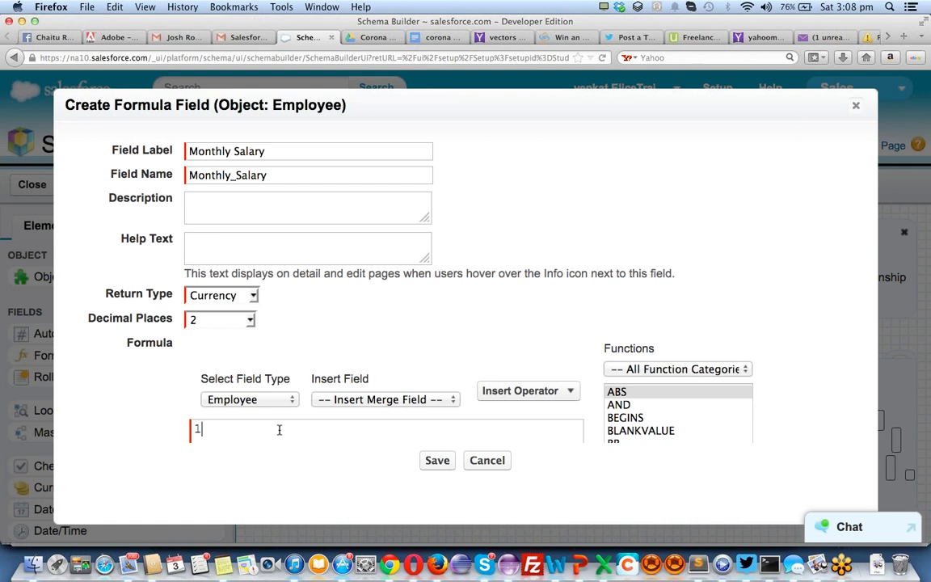
{"action": "left_click", "coordinate": [400, 401]}
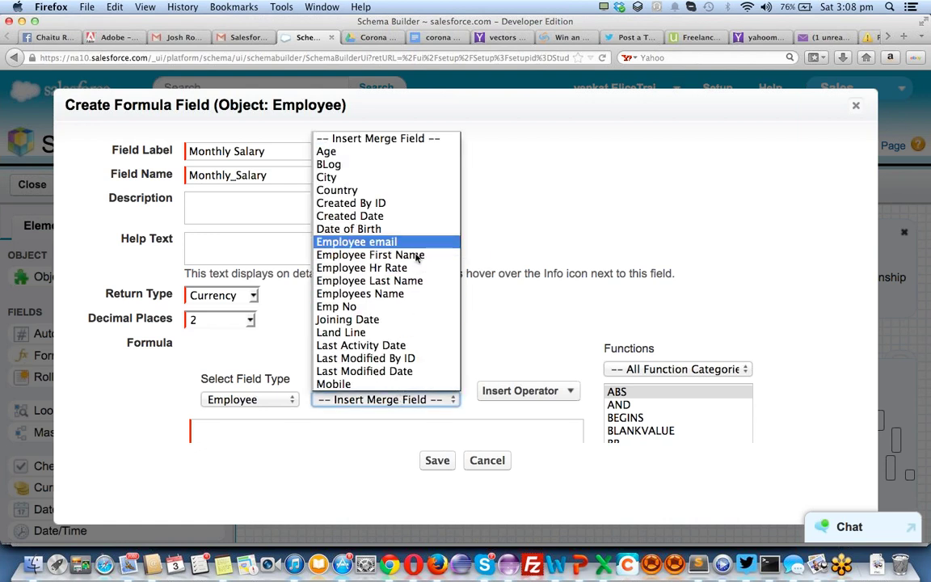
{"action": "scroll", "coordinate": [379, 332], "scroll_direction": "down", "scroll_amount": 2}
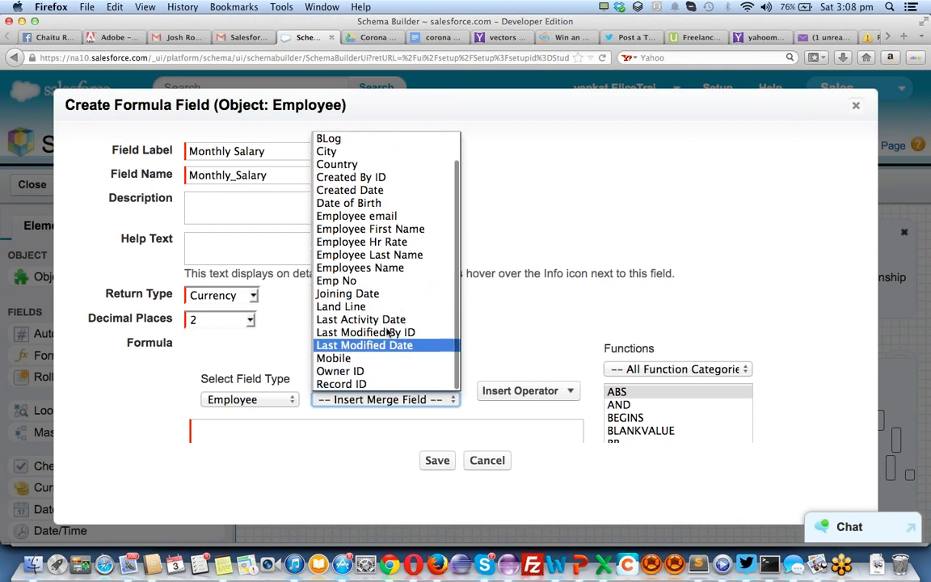
{"action": "left_click", "coordinate": [340, 243]}
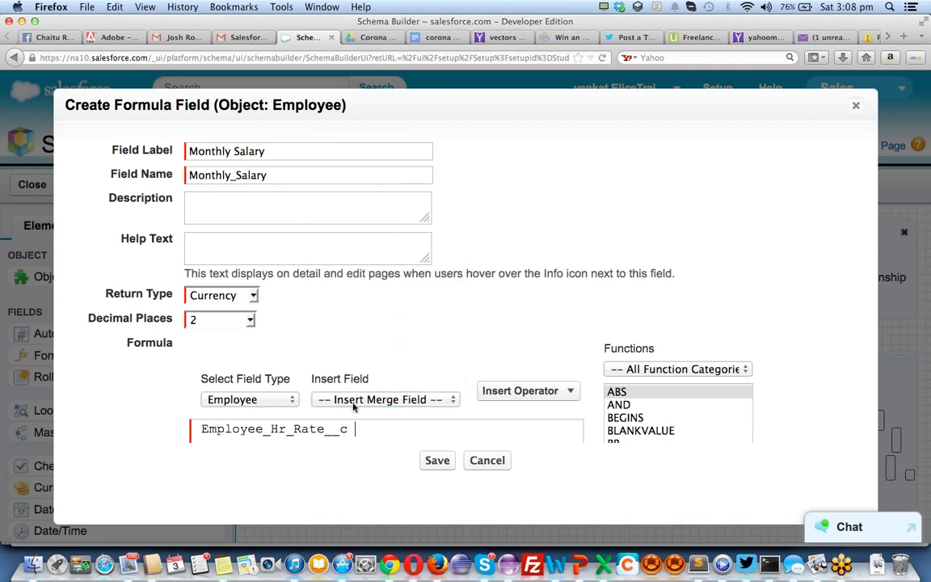
{"action": "type", "text": "*"}
{"action": "left_click", "coordinate": [521, 392]}
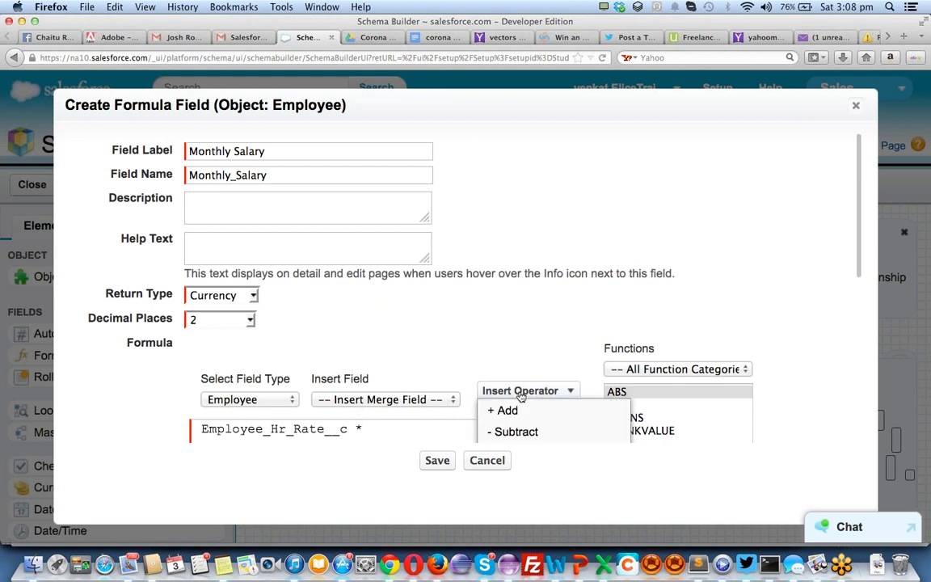
{"action": "left_click", "coordinate": [413, 430]}
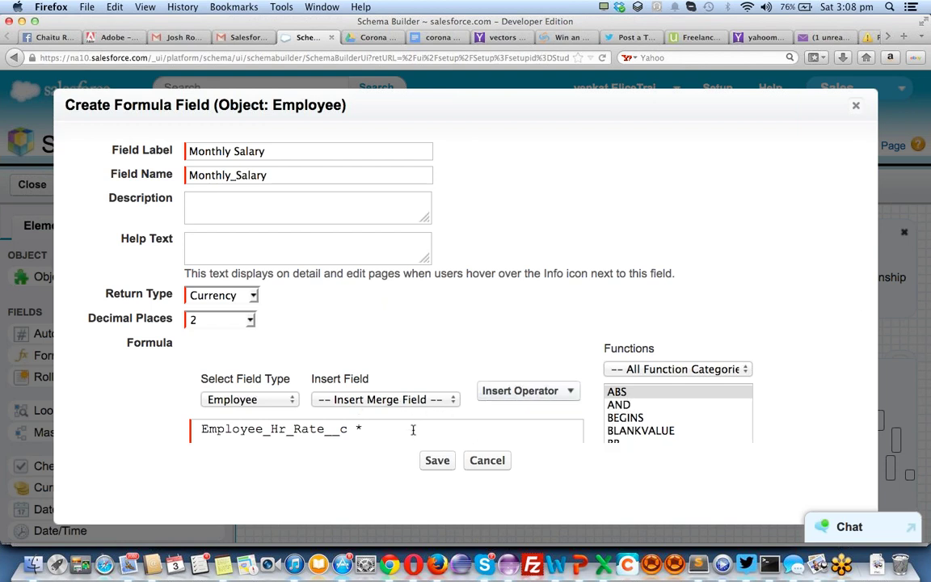
{"action": "type", "text": "* 160"}
{"action": "left_click", "coordinate": [446, 462]}
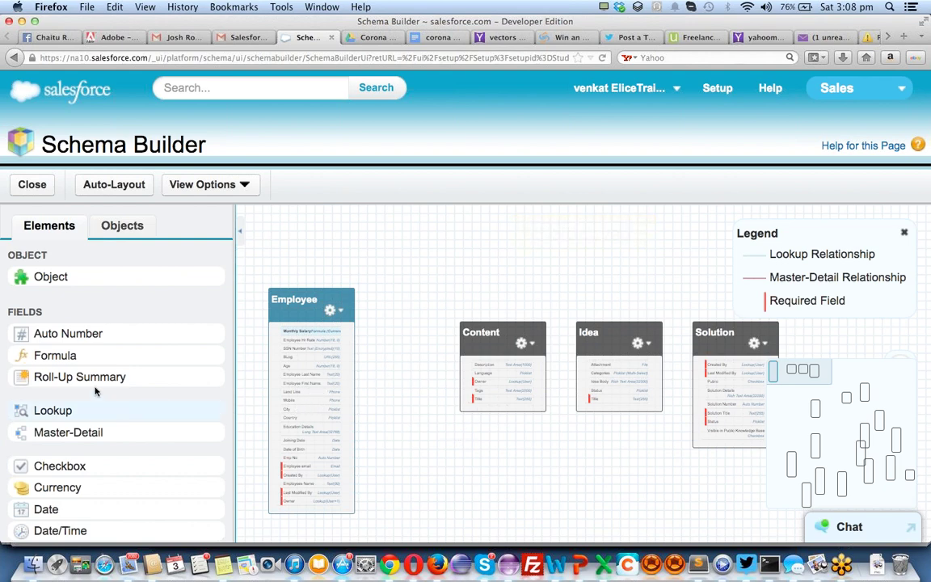
Add another formula field to Employee labelled Montly Bonus, returning Currency
{"action": "left_click_drag", "start_coordinate": [72, 355], "coordinate": [308, 397]}
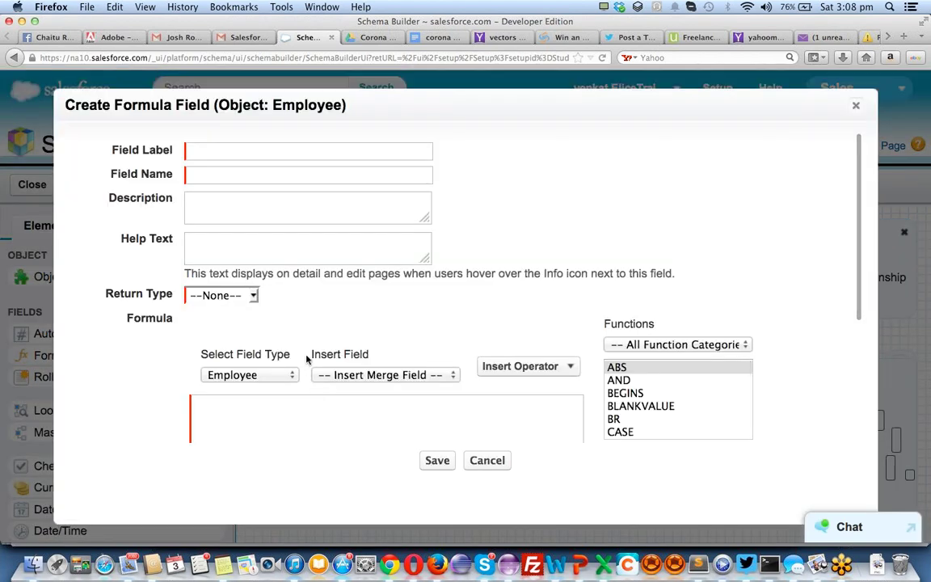
{"action": "type", "text": "M"}
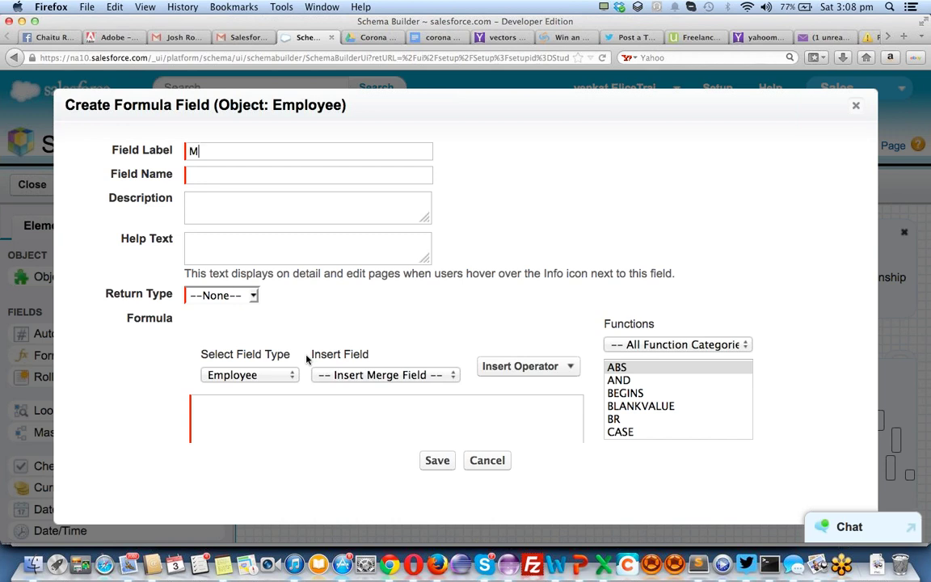
{"action": "type", "text": "ontly"}
{"action": "type", "text": " mon"}
{"action": "key", "text": "BackSpace"}
{"action": "key", "text": "BackSpace"}
{"action": "type", "text": "Bonus"}
{"action": "key", "text": "Tab"}
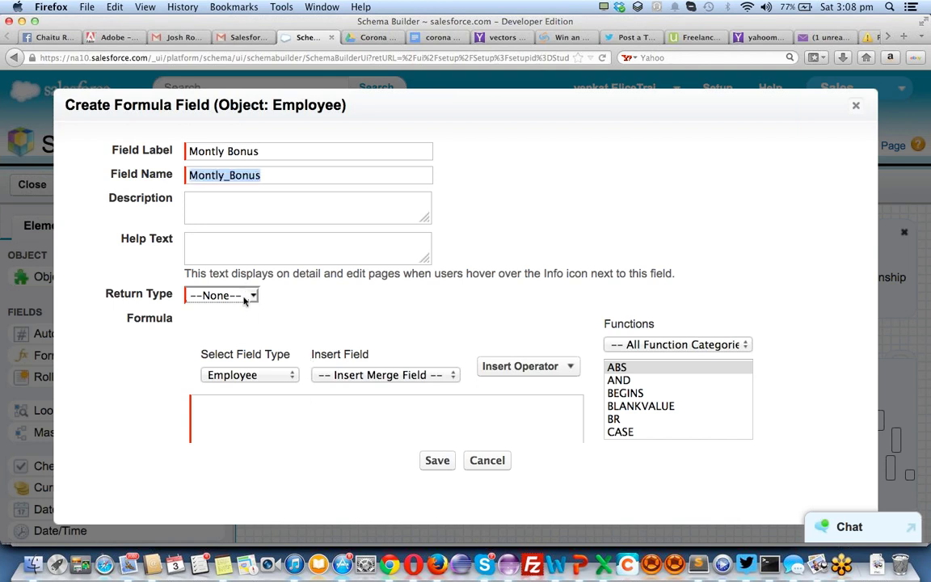
{"action": "left_click", "coordinate": [250, 295]}
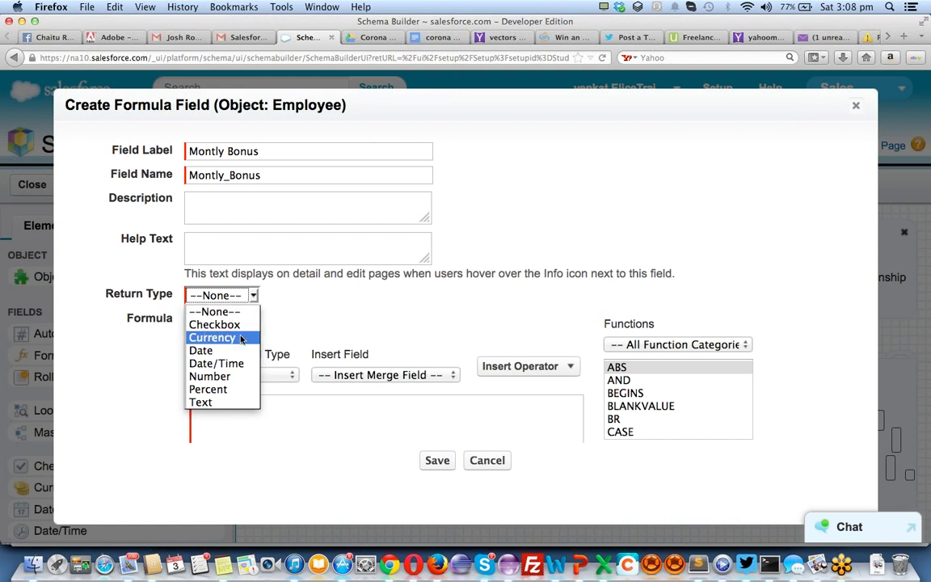
{"action": "left_click", "coordinate": [240, 338]}
Begin the bonus formula with the Employee Hr Rate merge field multiplied by 160
{"action": "left_click", "coordinate": [286, 400]}
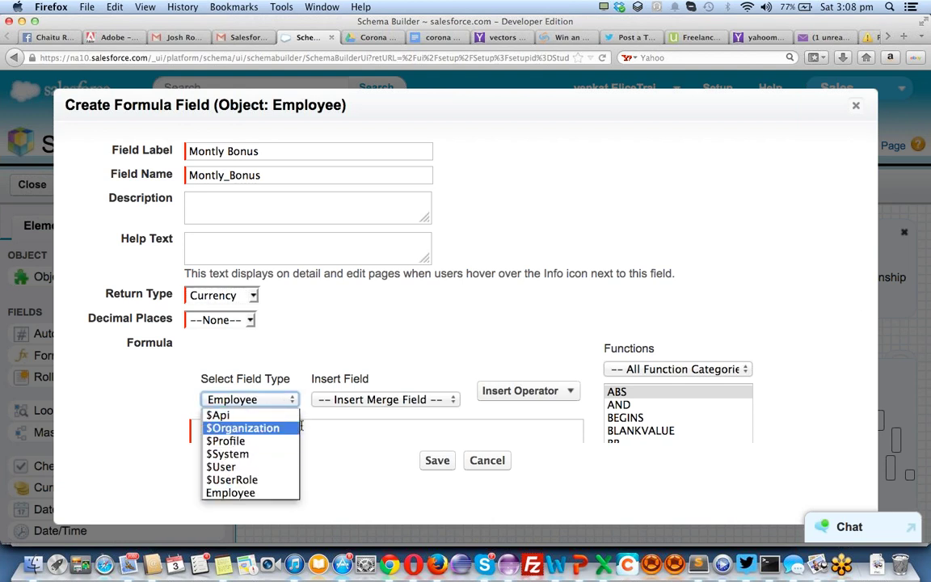
{"action": "left_click", "coordinate": [278, 400]}
{"action": "left_click", "coordinate": [353, 399]}
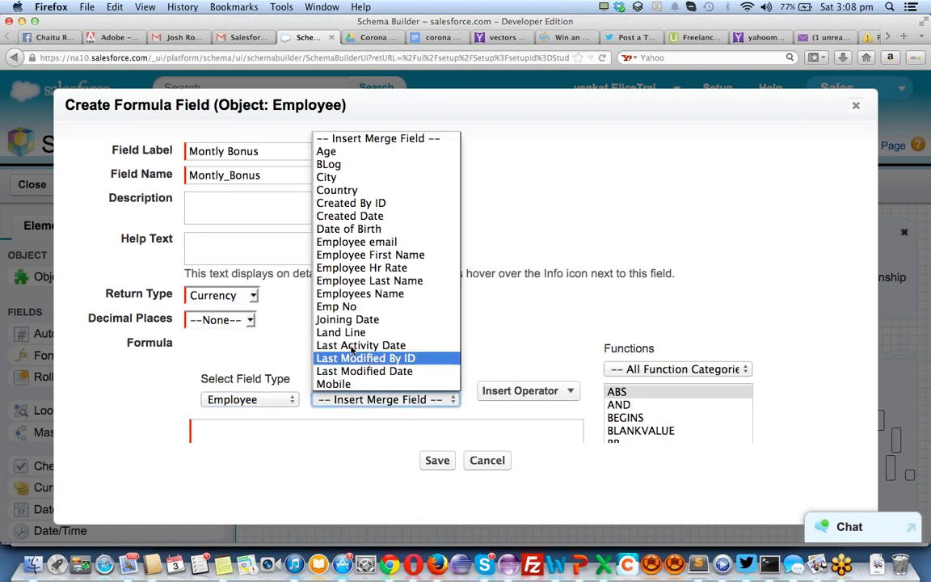
{"action": "left_click", "coordinate": [362, 268]}
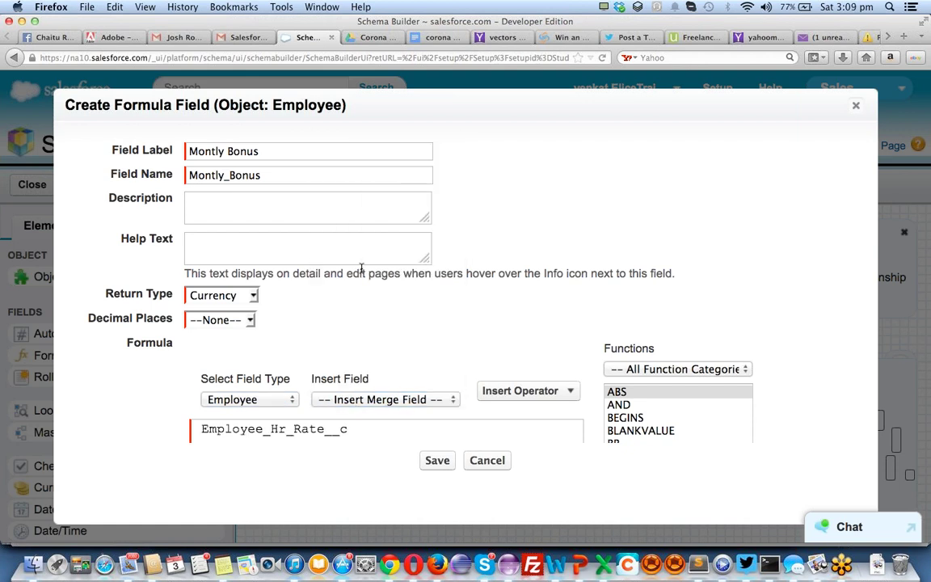
{"action": "type", "text": "* 1"}
{"action": "type", "text": "("}
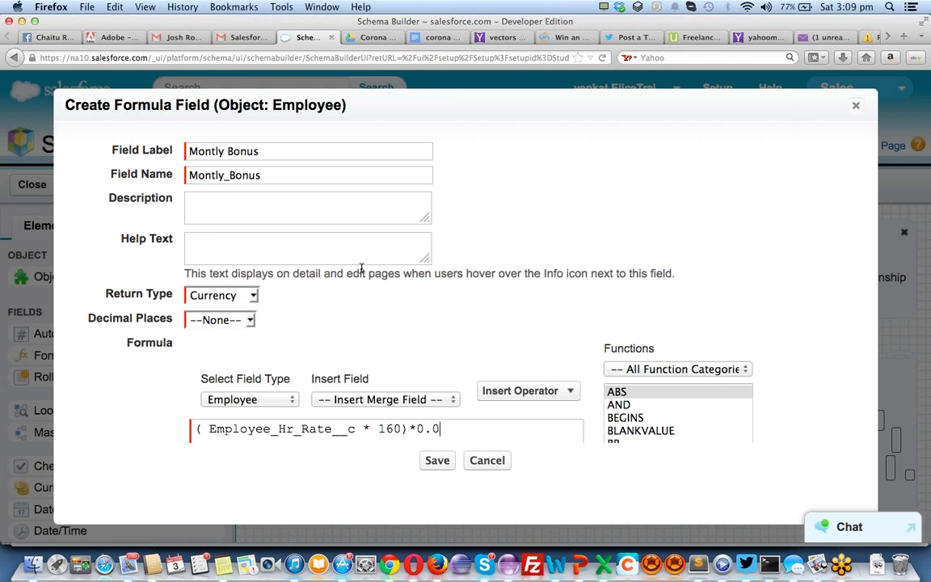
Give the Montly Bonus formula field 2 decimal places and save it
{"action": "left_click", "coordinate": [435, 461]}
{"action": "left_click", "coordinate": [216, 320]}
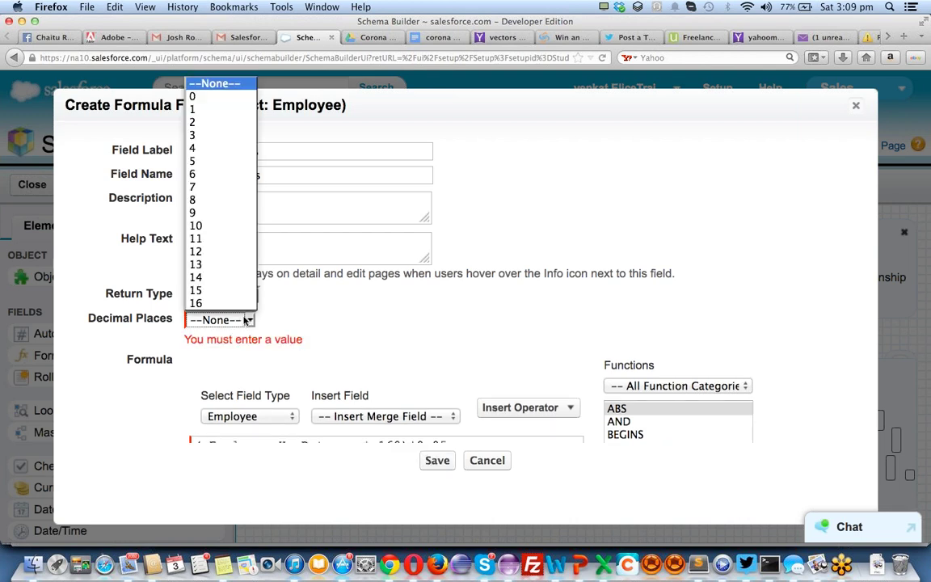
{"action": "left_click", "coordinate": [218, 122]}
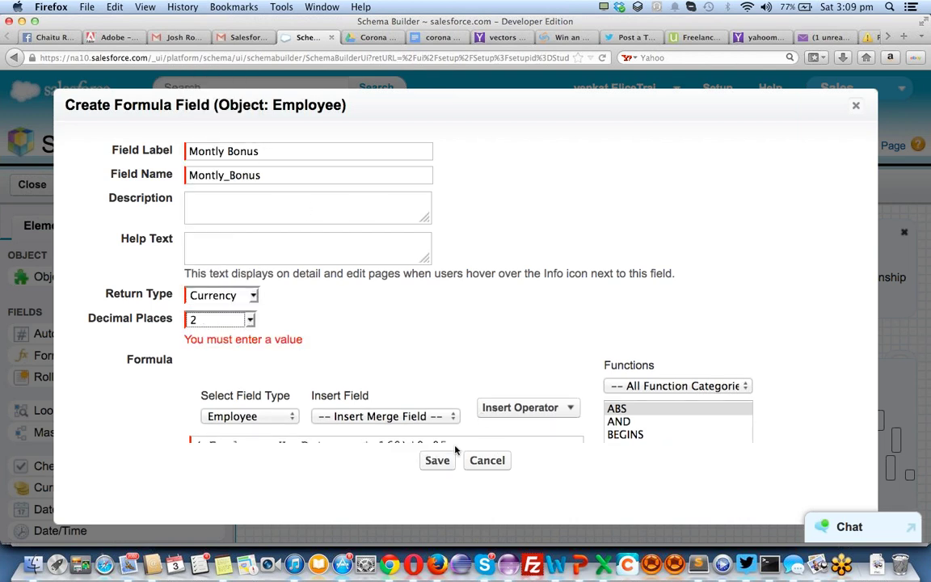
{"action": "left_click", "coordinate": [437, 460]}
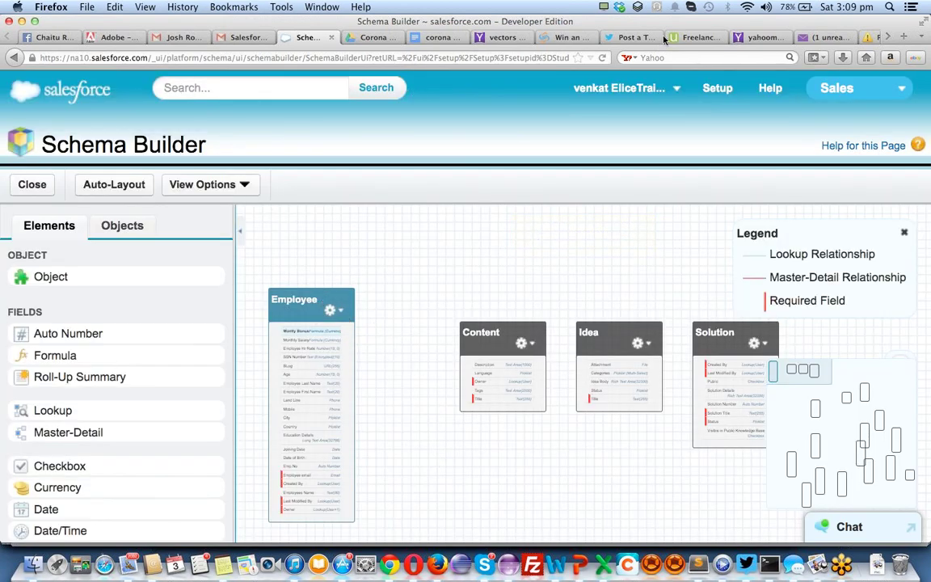
{"action": "left_click", "coordinate": [724, 91]}
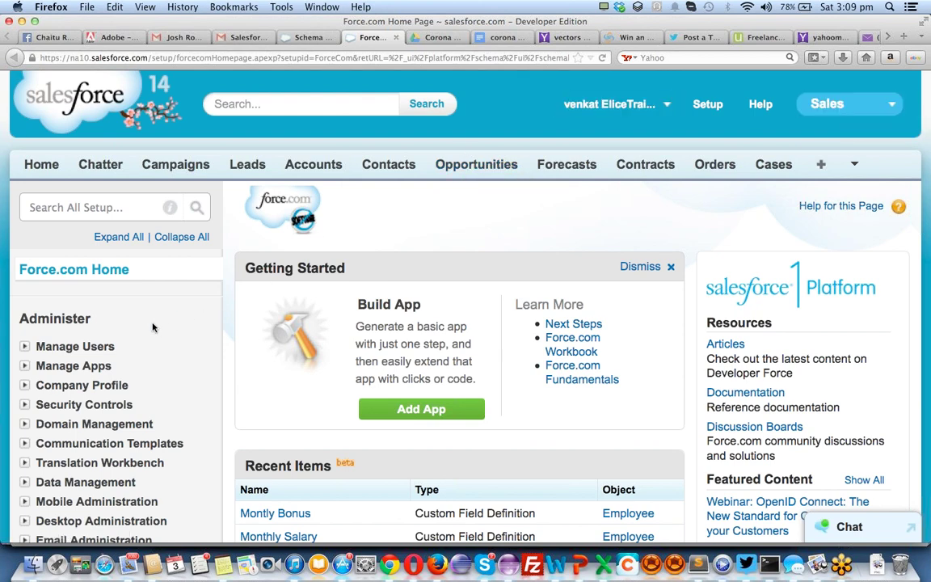
In Setup, expand Build > Create and open the Apps list of custom apps
{"action": "scroll", "coordinate": [153, 327], "scroll_direction": "down", "scroll_amount": 8}
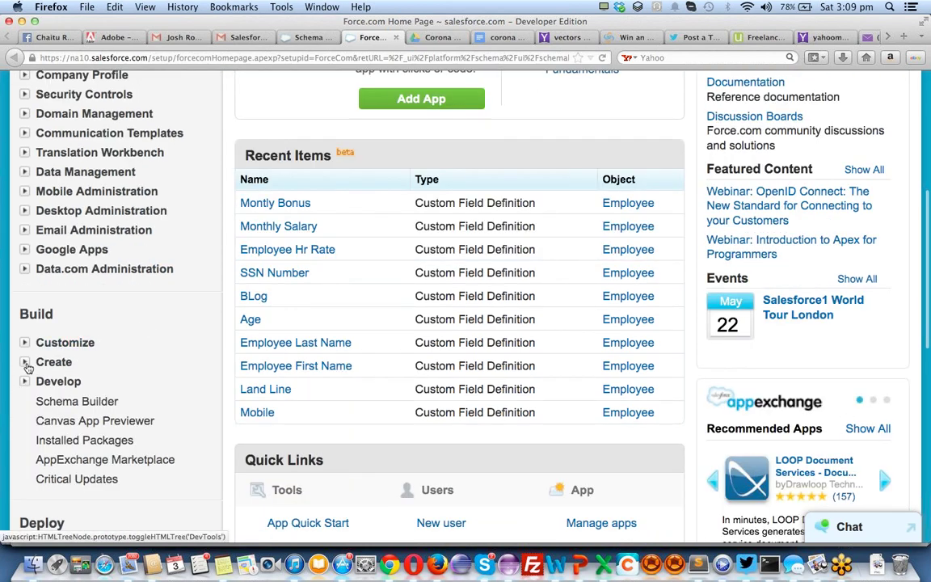
{"action": "left_click", "coordinate": [28, 366]}
{"action": "scroll", "coordinate": [276, 342], "scroll_direction": "up", "scroll_amount": 8}
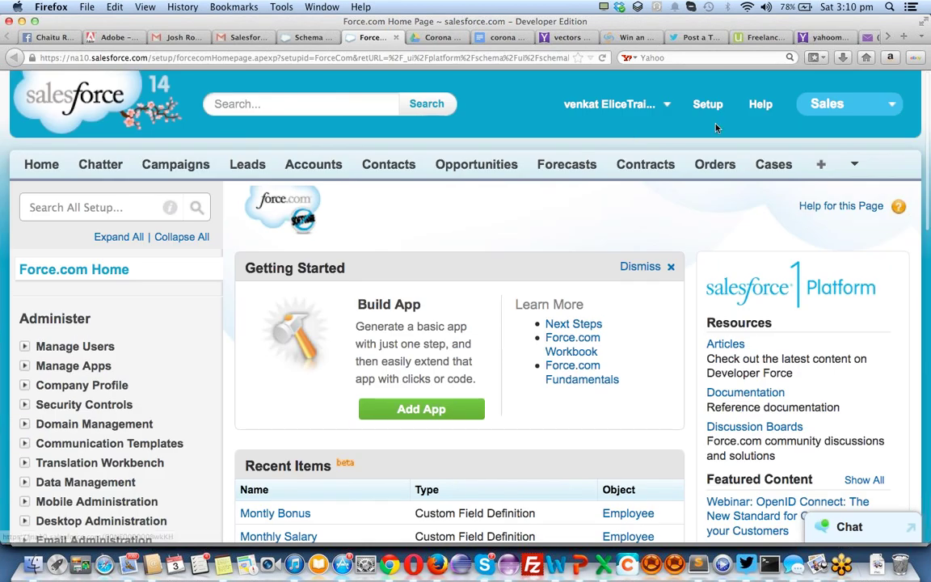
{"action": "left_click", "coordinate": [836, 105]}
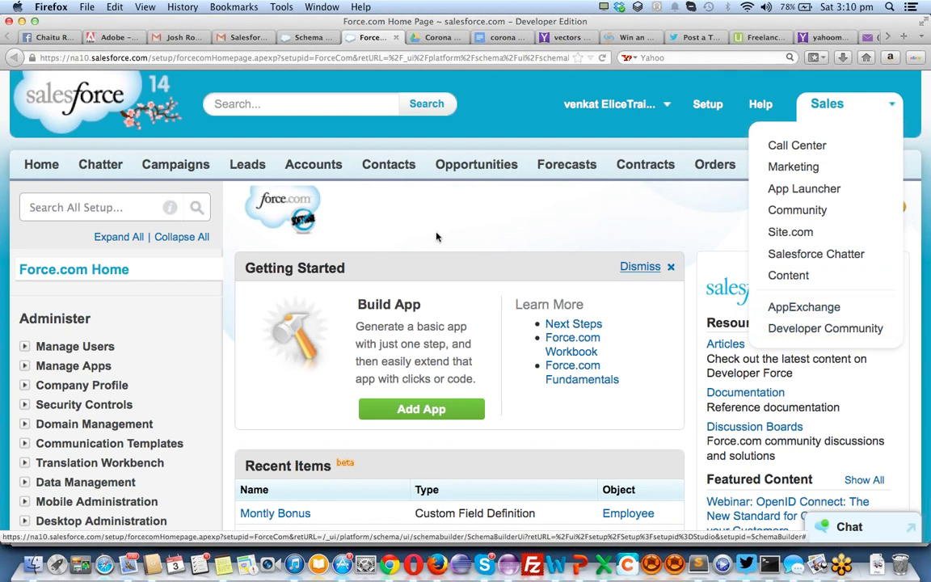
{"action": "scroll", "coordinate": [197, 315], "scroll_direction": "down", "scroll_amount": 10}
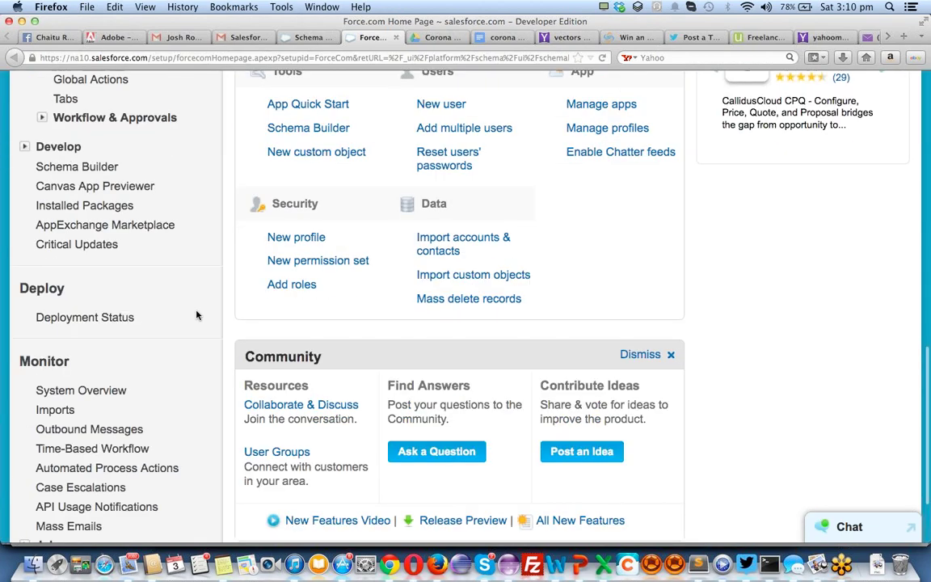
{"action": "scroll", "coordinate": [196, 315], "scroll_direction": "up", "scroll_amount": 5}
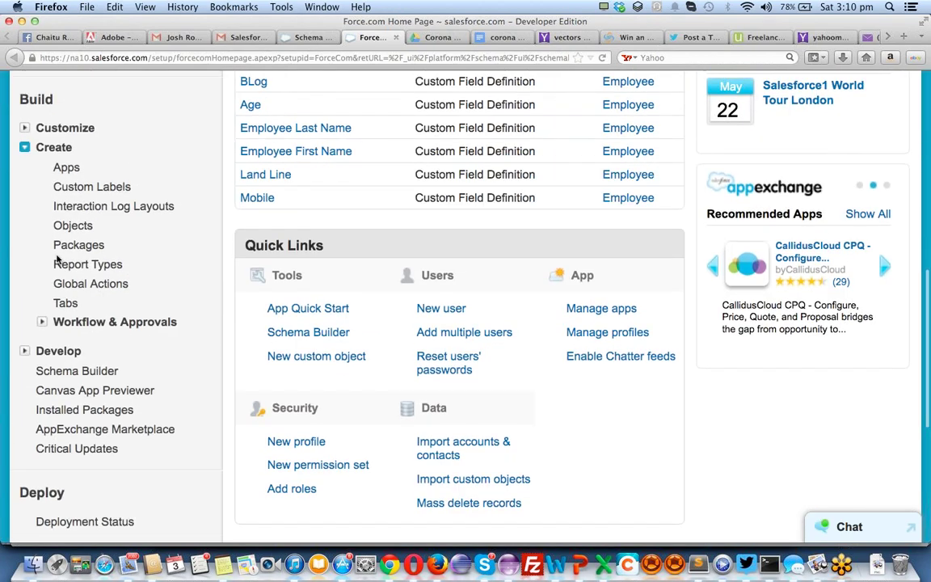
{"action": "left_click", "coordinate": [68, 168]}
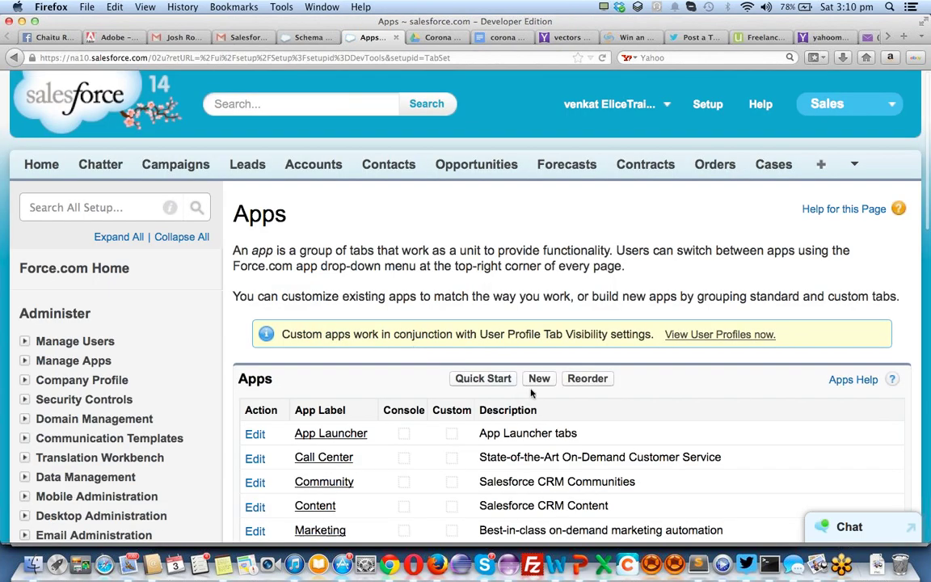
Start a new Custom app labelled 'Employee Management'
{"action": "left_click", "coordinate": [537, 379]}
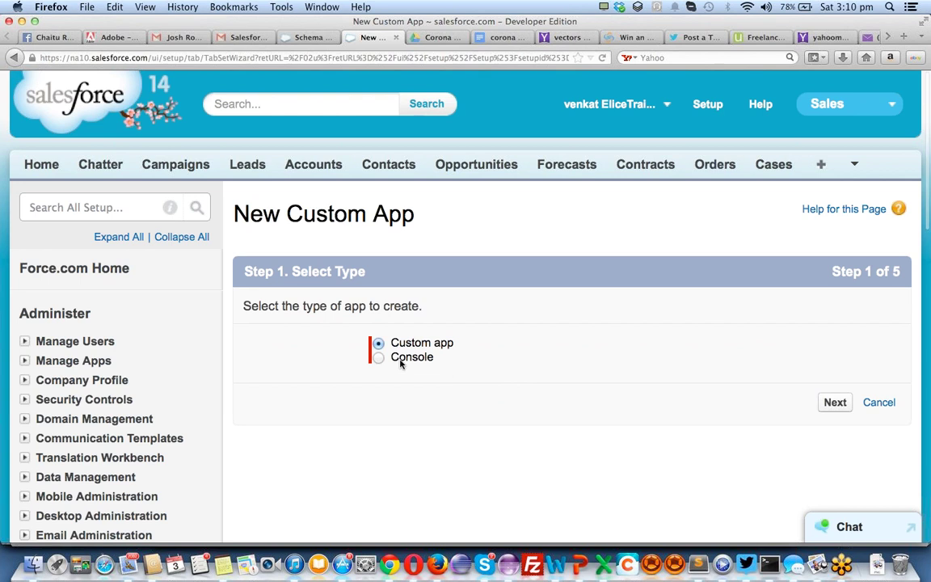
{"action": "left_click", "coordinate": [839, 406]}
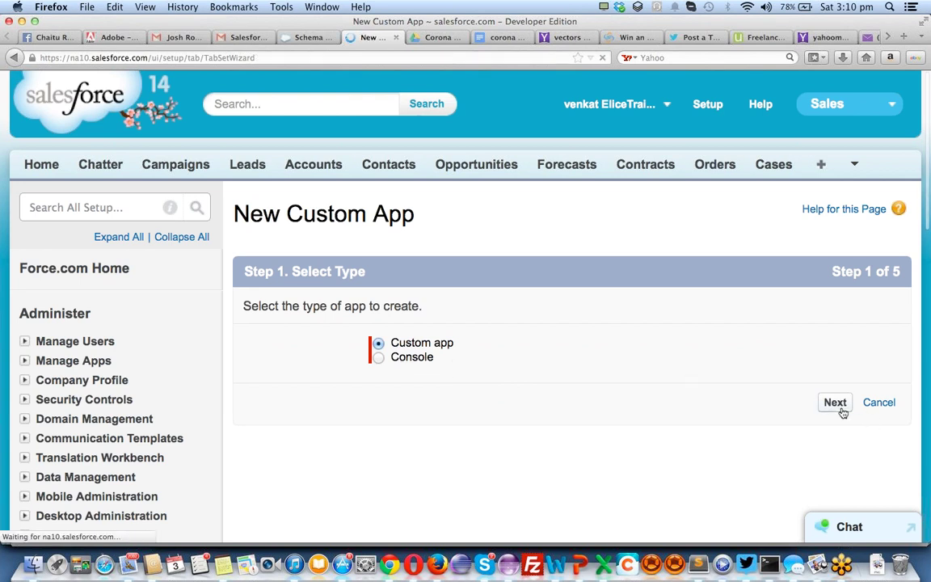
{"action": "left_click", "coordinate": [606, 387]}
{"action": "type", "text": "Employee Man"}
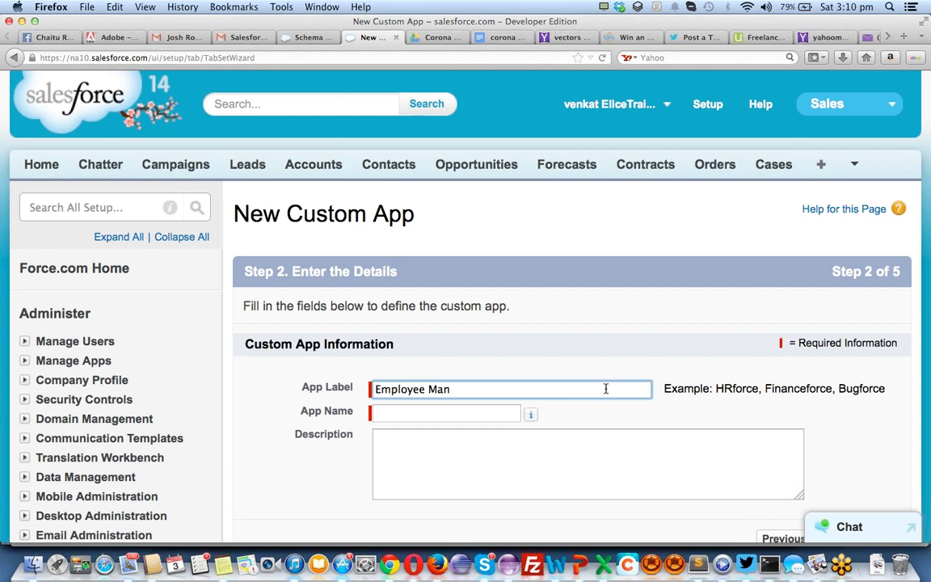
{"action": "type", "text": "agement"}
{"action": "key", "text": "Tab"}
Continue to the logo step and dismiss the empty image picker
{"action": "scroll", "coordinate": [711, 433], "scroll_direction": "down", "scroll_amount": 3}
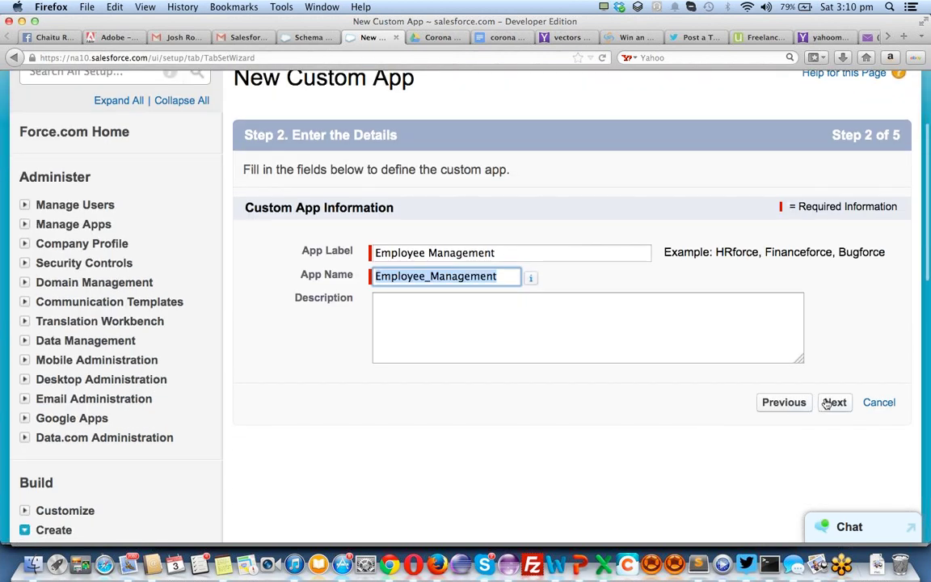
{"action": "left_click", "coordinate": [834, 402]}
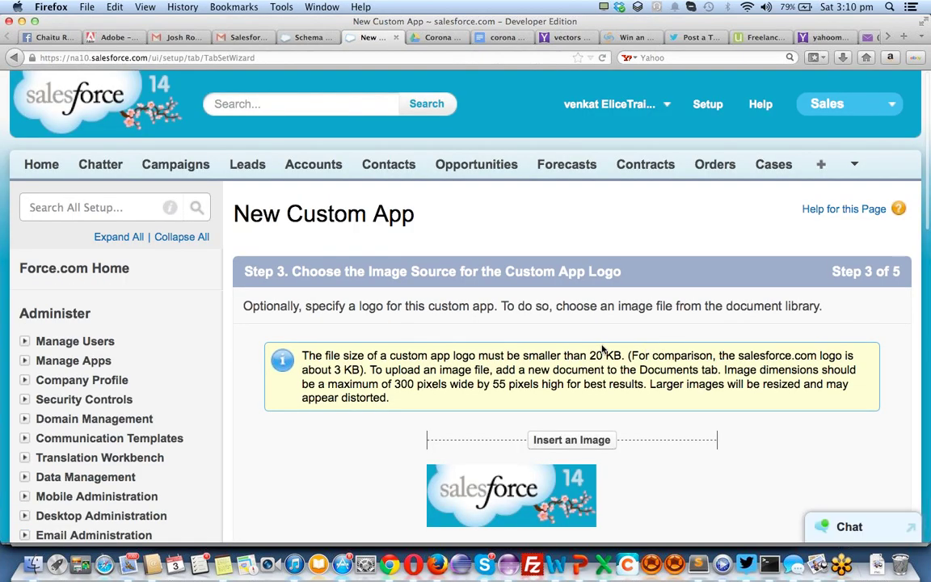
{"action": "scroll", "coordinate": [548, 352], "scroll_direction": "down", "scroll_amount": 2}
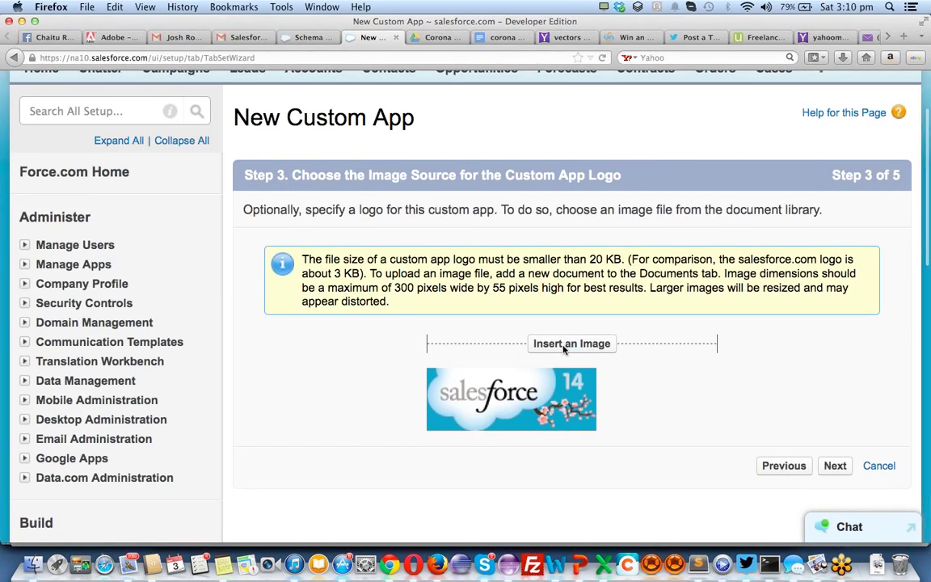
{"action": "left_click", "coordinate": [572, 344]}
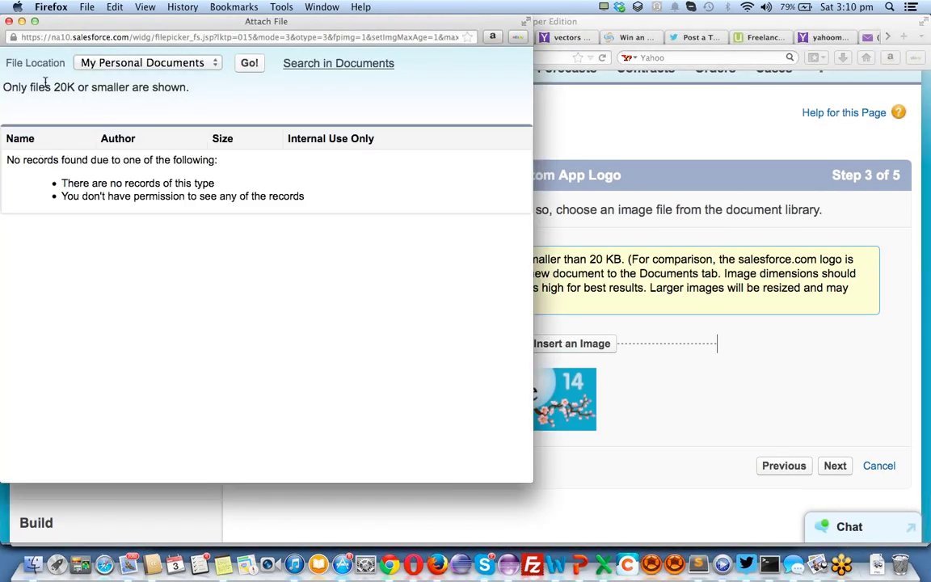
{"action": "left_click", "coordinate": [318, 64], "text": "super"}
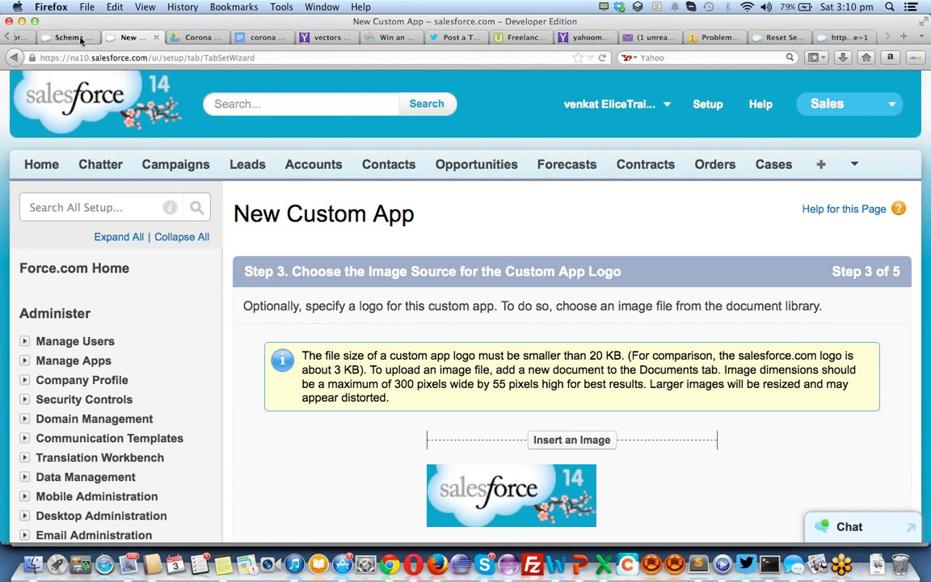
From Setup, find the Documents tab in the All Tabs list and open it
{"action": "left_click", "coordinate": [68, 37]}
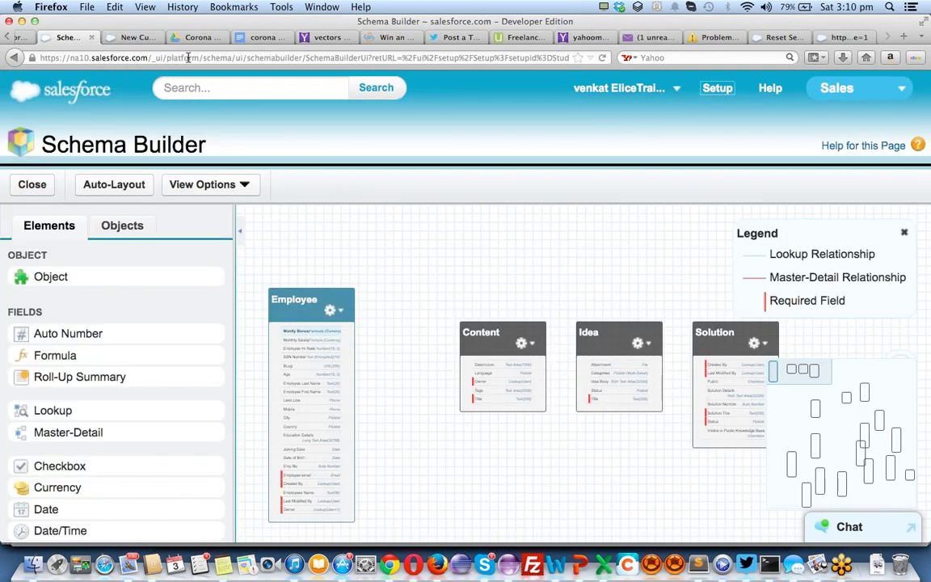
{"action": "left_click", "coordinate": [712, 91]}
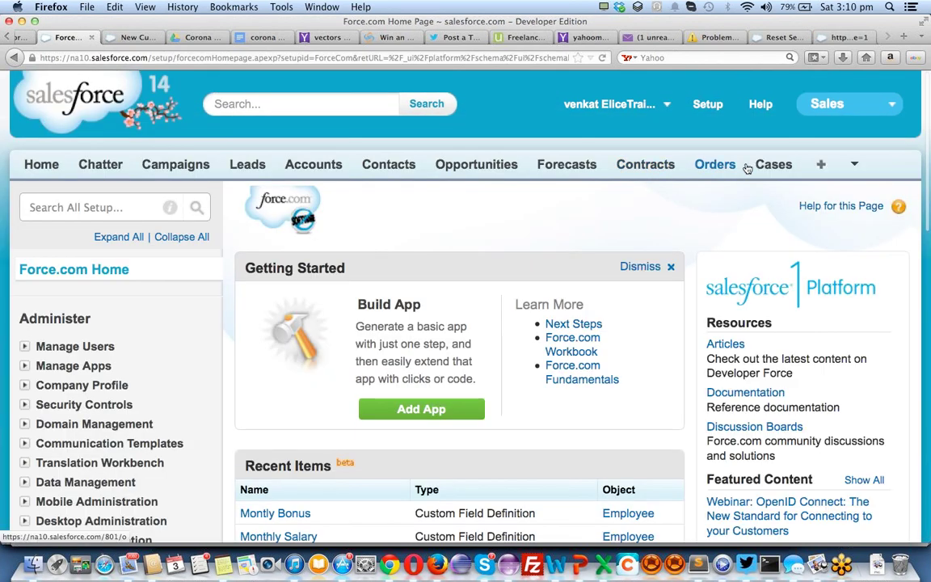
{"action": "left_click", "coordinate": [854, 165]}
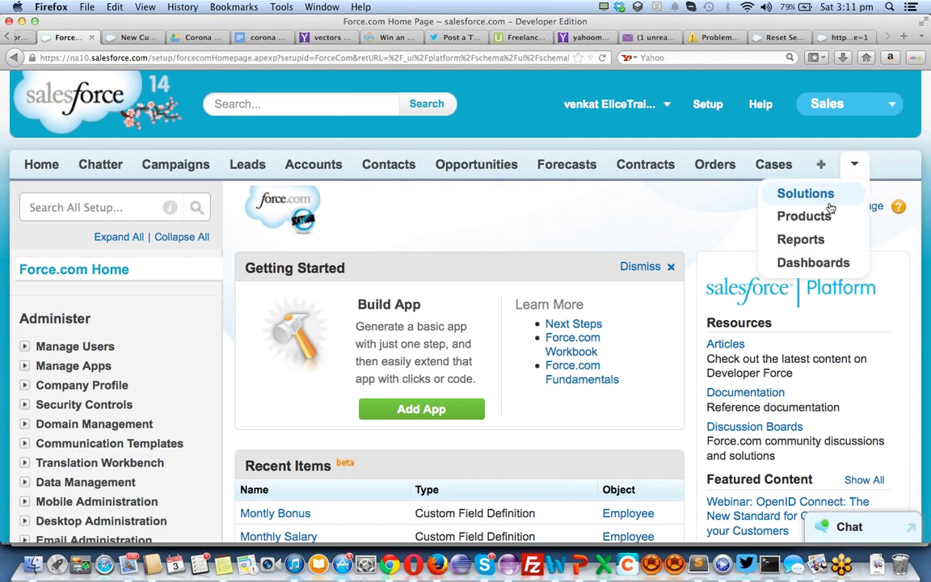
{"action": "left_click", "coordinate": [820, 167]}
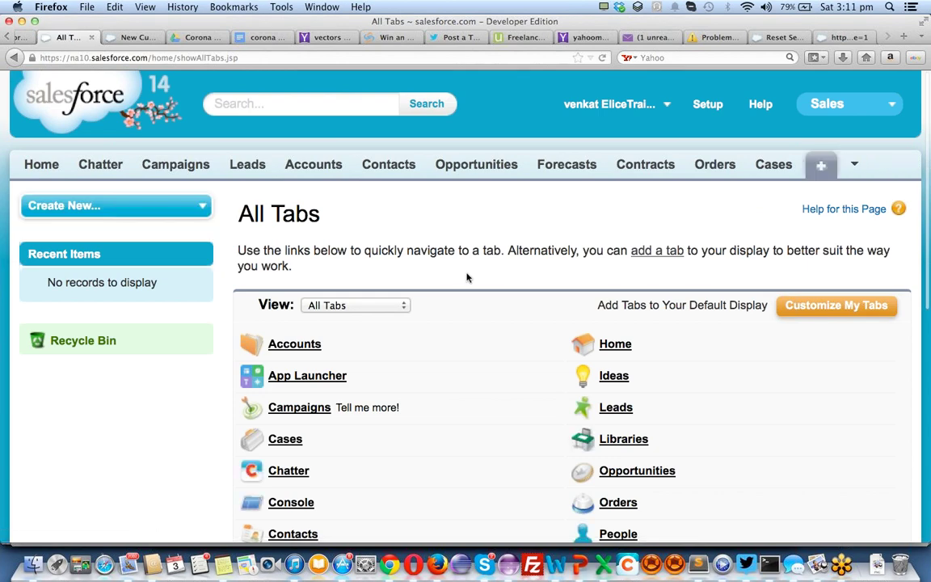
{"action": "key", "text": "super+f"}
{"action": "type", "text": "docum"}
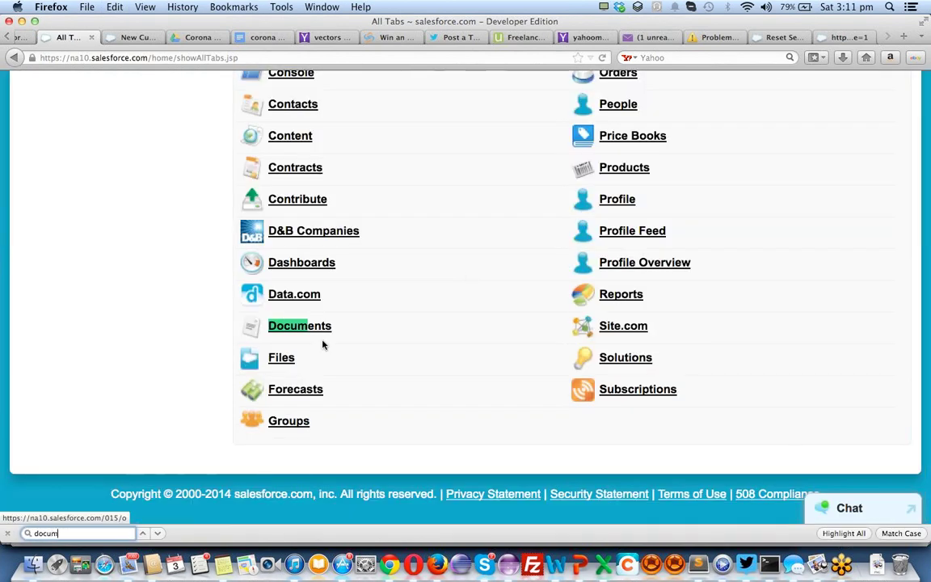
{"action": "left_click", "coordinate": [288, 325]}
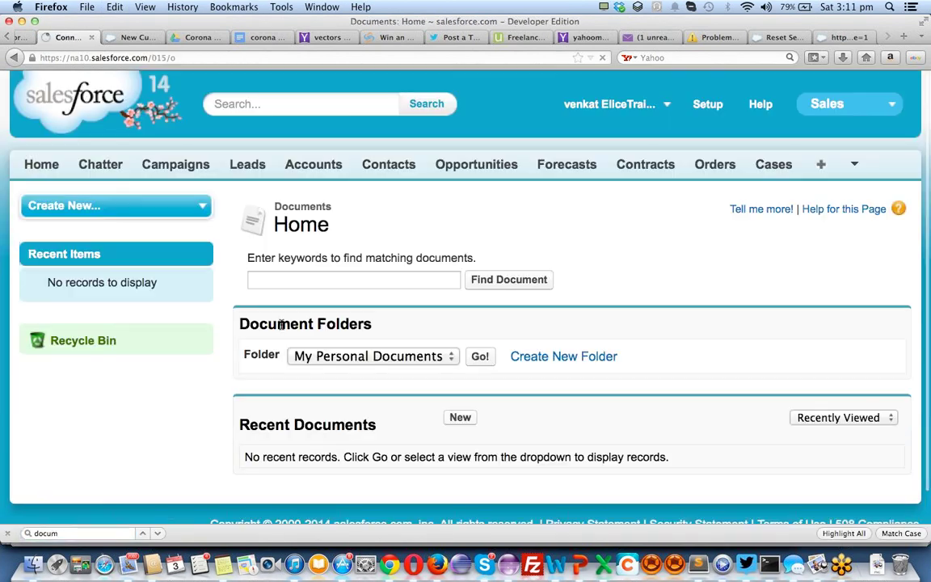
Return from the New Document page and keep My Personal Documents as the folder
{"action": "left_click", "coordinate": [457, 417]}
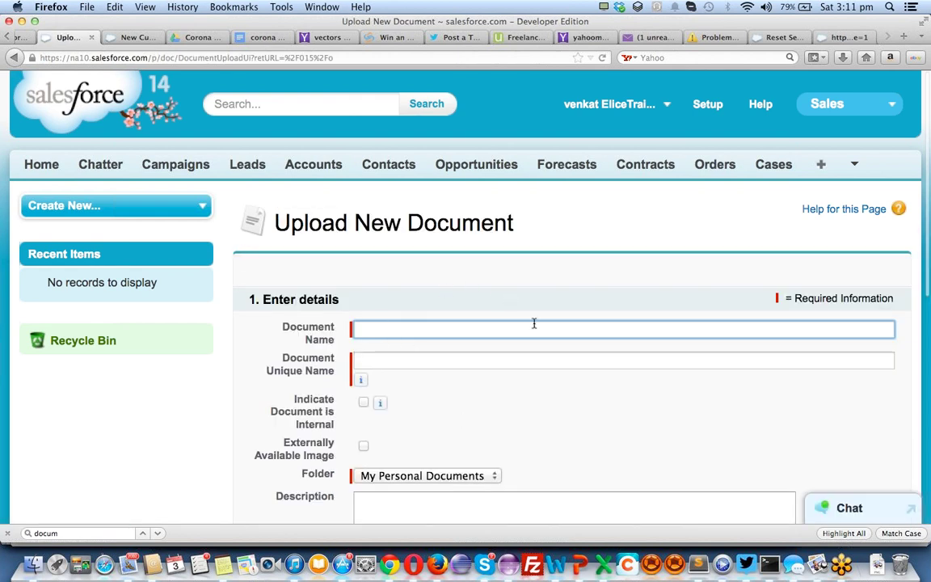
{"action": "scroll", "coordinate": [533, 323], "scroll_direction": "down", "scroll_amount": 1}
{"action": "key", "text": "super+bracketleft"}
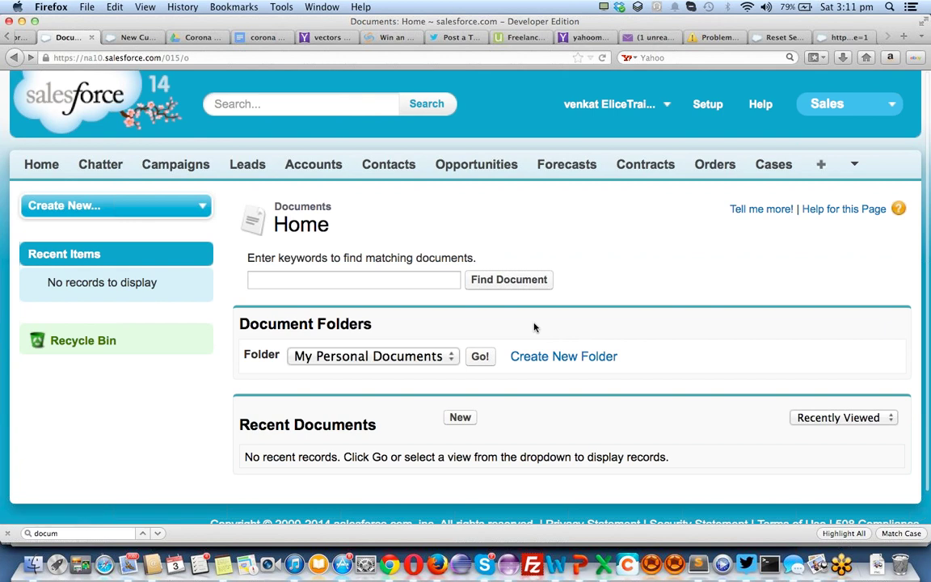
{"action": "scroll", "coordinate": [472, 341], "scroll_direction": "down", "scroll_amount": 1}
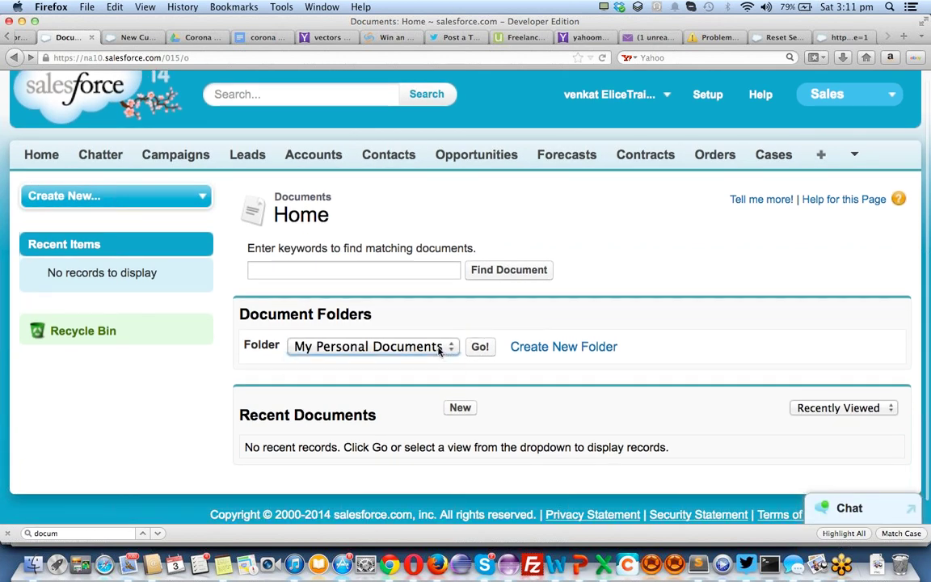
{"action": "left_click", "coordinate": [439, 349]}
{"action": "left_click", "coordinate": [530, 349]}
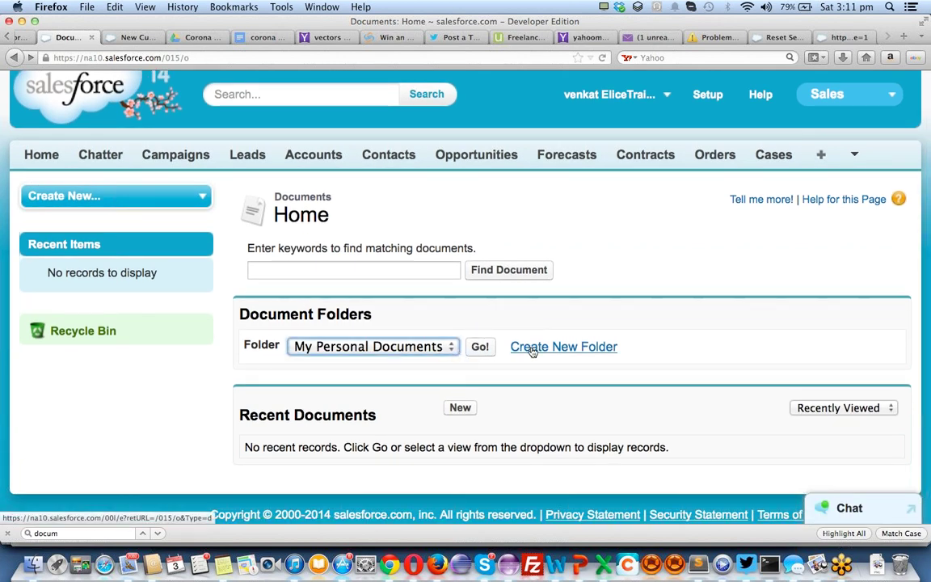
Create a document folder labelled 'Public' with Read/Write public access
{"action": "left_click", "coordinate": [532, 348]}
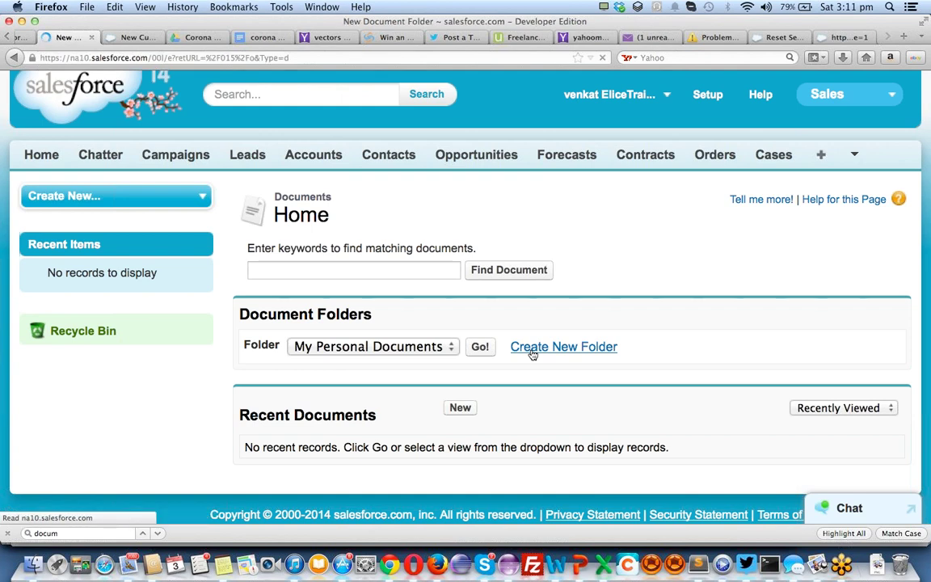
{"action": "left_click", "coordinate": [452, 328]}
{"action": "type", "text": "Public"}
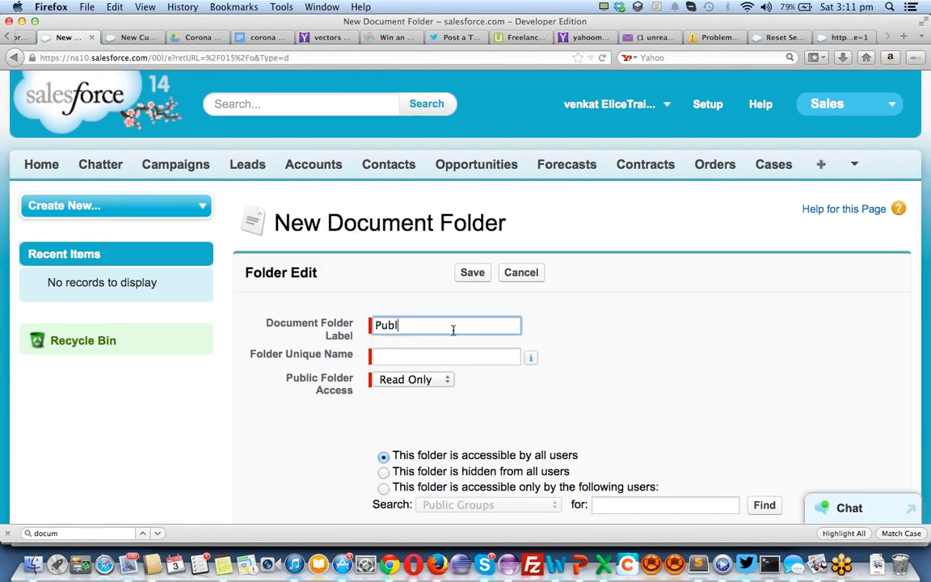
{"action": "key", "text": "Tab"}
{"action": "left_click", "coordinate": [440, 380]}
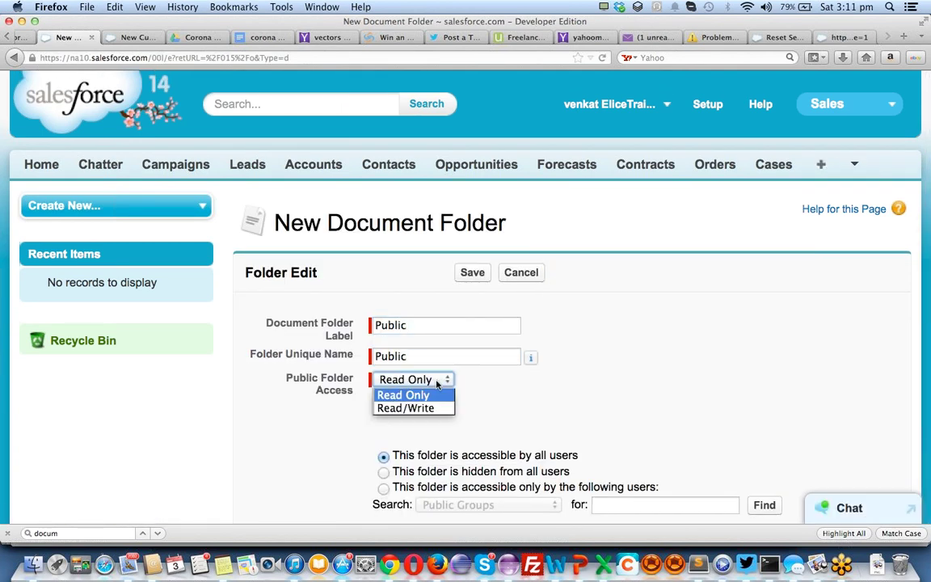
{"action": "left_click", "coordinate": [439, 410]}
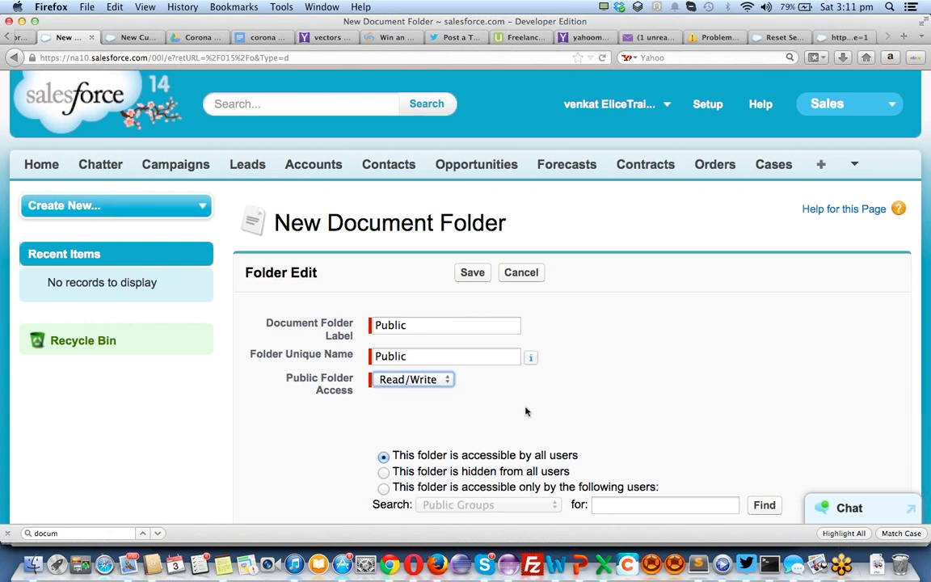
{"action": "scroll", "coordinate": [485, 404], "scroll_direction": "down", "scroll_amount": 3}
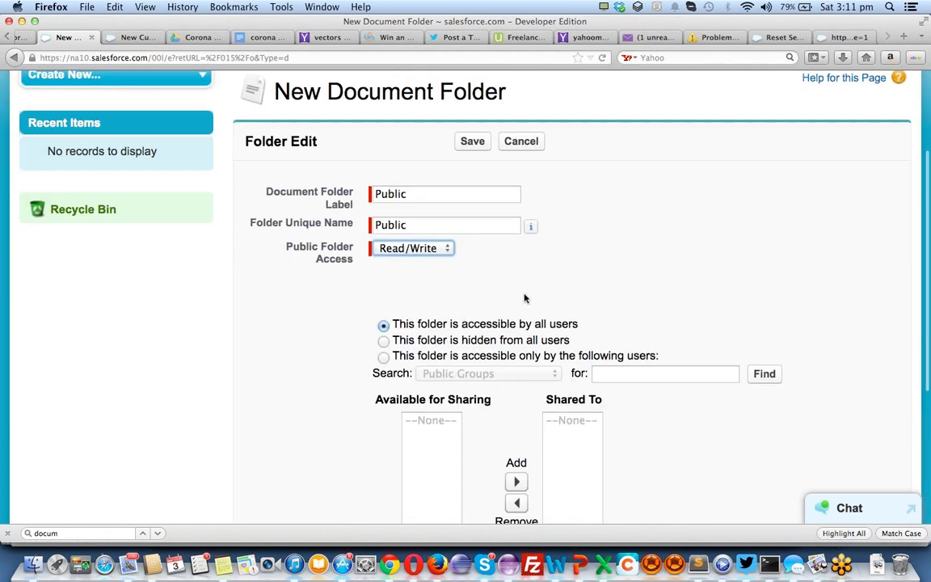
{"action": "scroll", "coordinate": [523, 299], "scroll_direction": "down", "scroll_amount": 1}
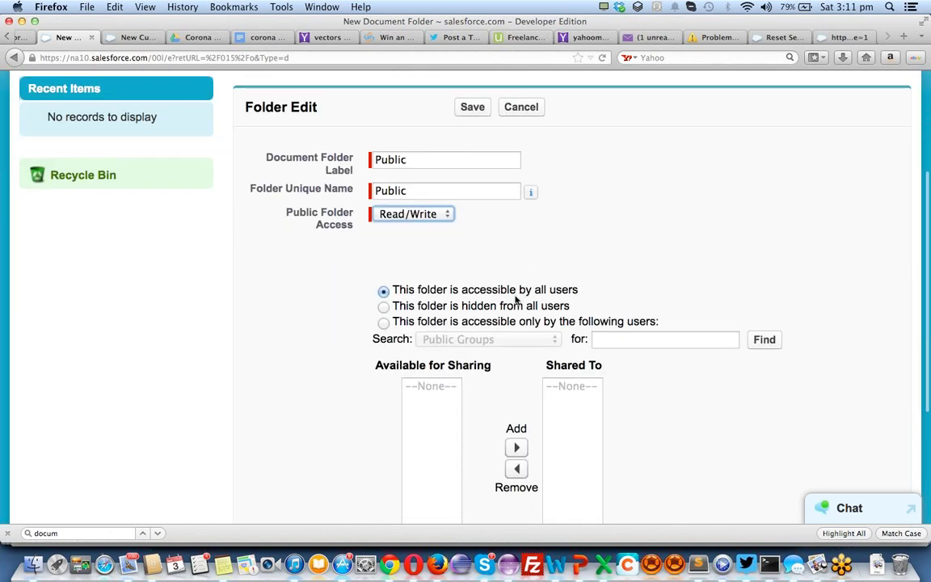
{"action": "left_click", "coordinate": [472, 108]}
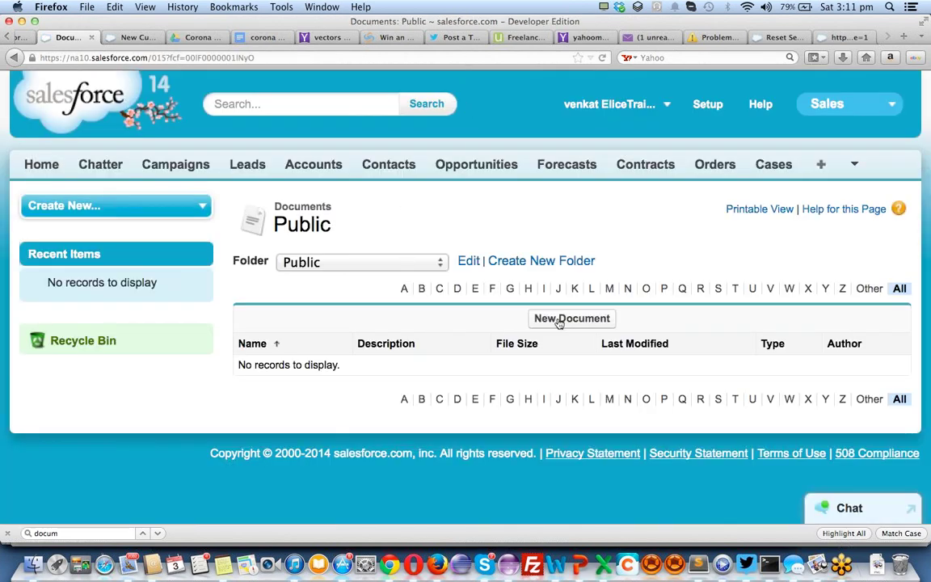
Start a new document named 'Elice' marked as an Externally Available Image
{"action": "left_click", "coordinate": [571, 319]}
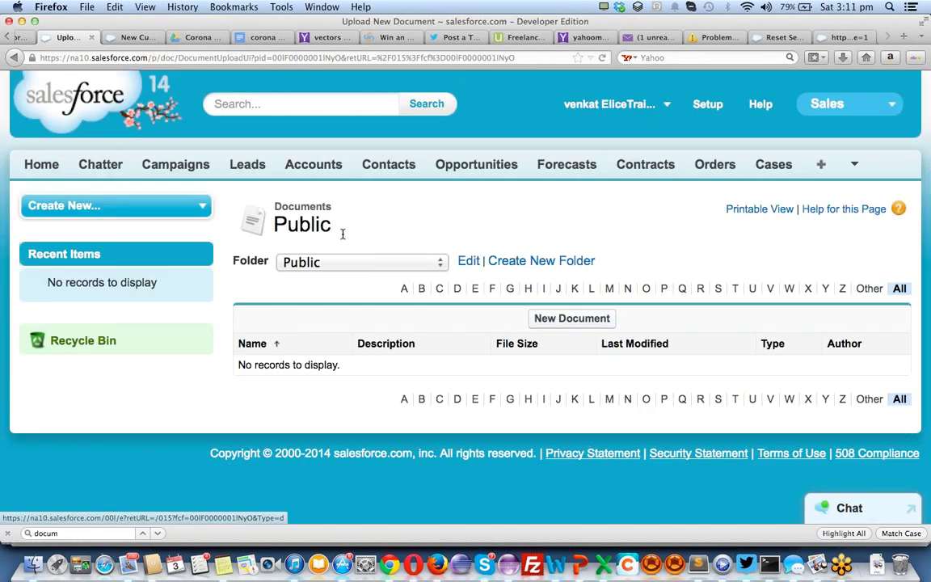
{"action": "type", "text": "Elice"}
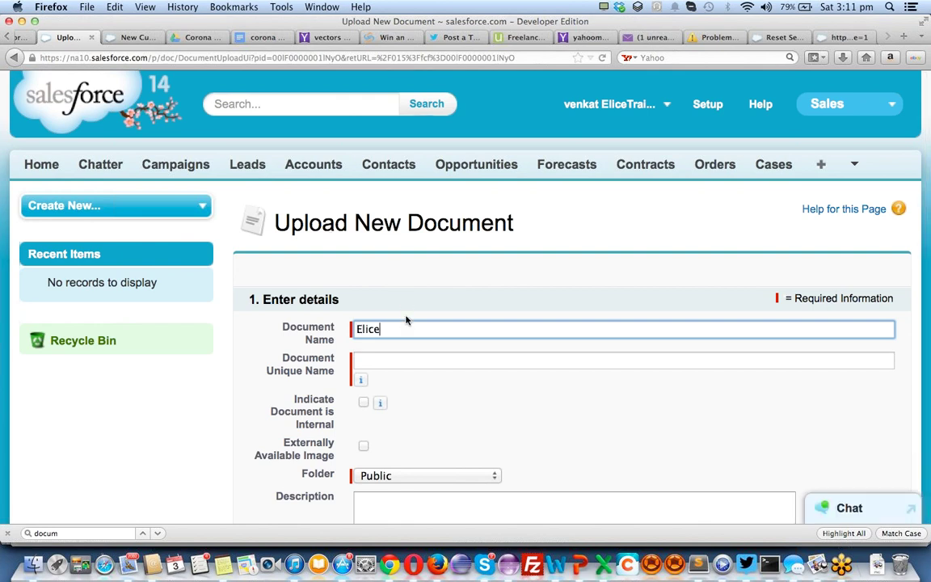
{"action": "key", "text": "Tab"}
{"action": "scroll", "coordinate": [525, 347], "scroll_direction": "down", "scroll_amount": 5}
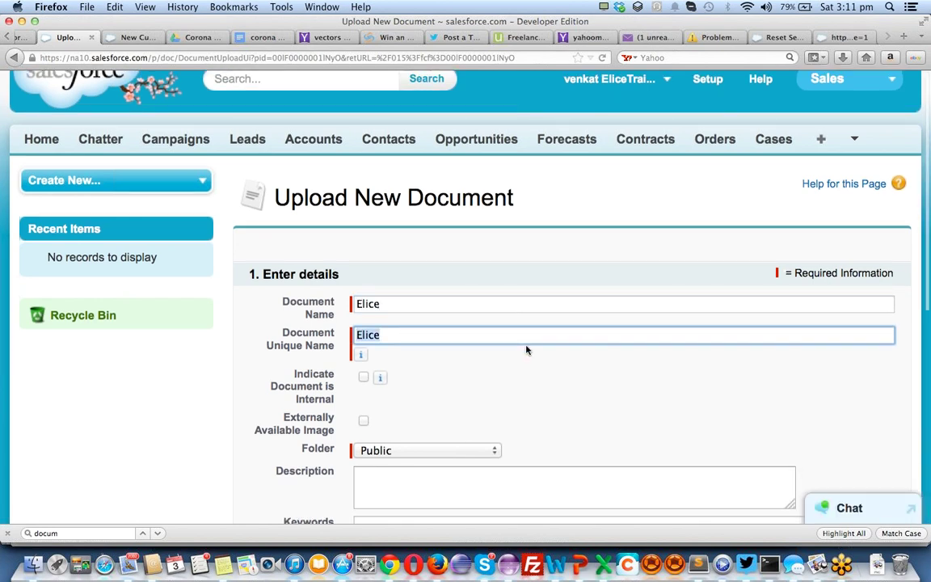
{"action": "left_click", "coordinate": [364, 279]}
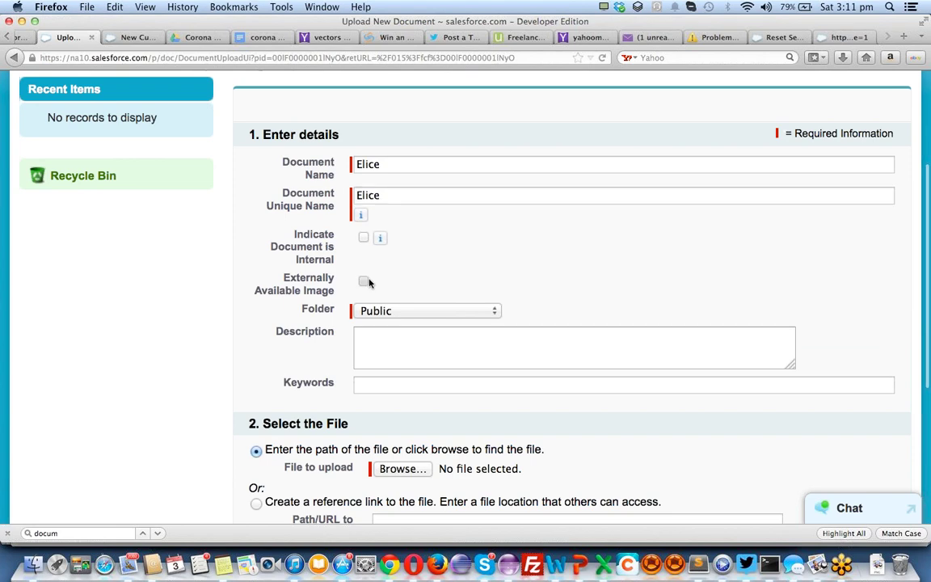
{"action": "left_click", "coordinate": [412, 349]}
{"action": "scroll", "coordinate": [412, 351], "scroll_direction": "down", "scroll_amount": 1}
{"action": "scroll", "coordinate": [411, 353], "scroll_direction": "down", "scroll_amount": 3}
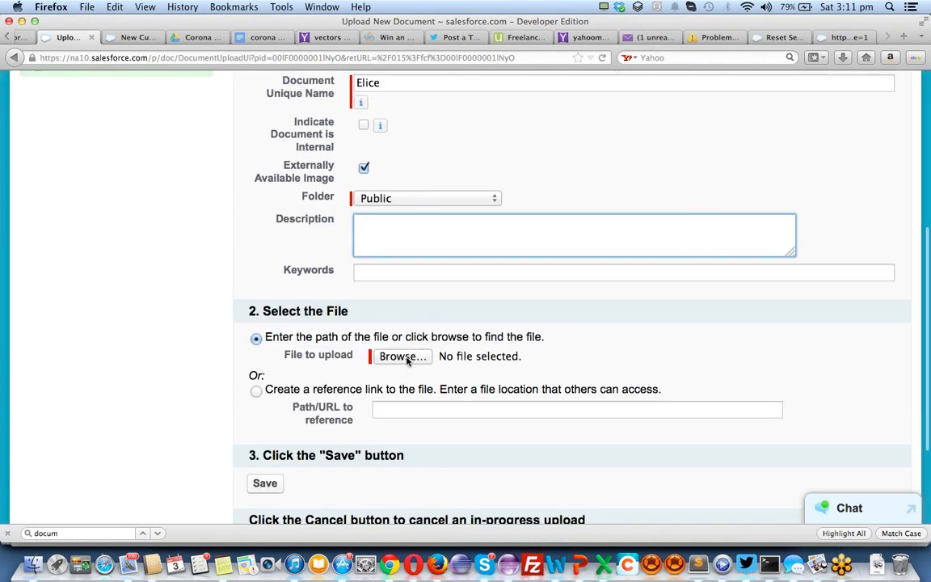
Attach Downloads/eliteTitle1.png and save the Elice document
{"action": "key", "text": "Tab"}
{"action": "key", "text": "Tab"}
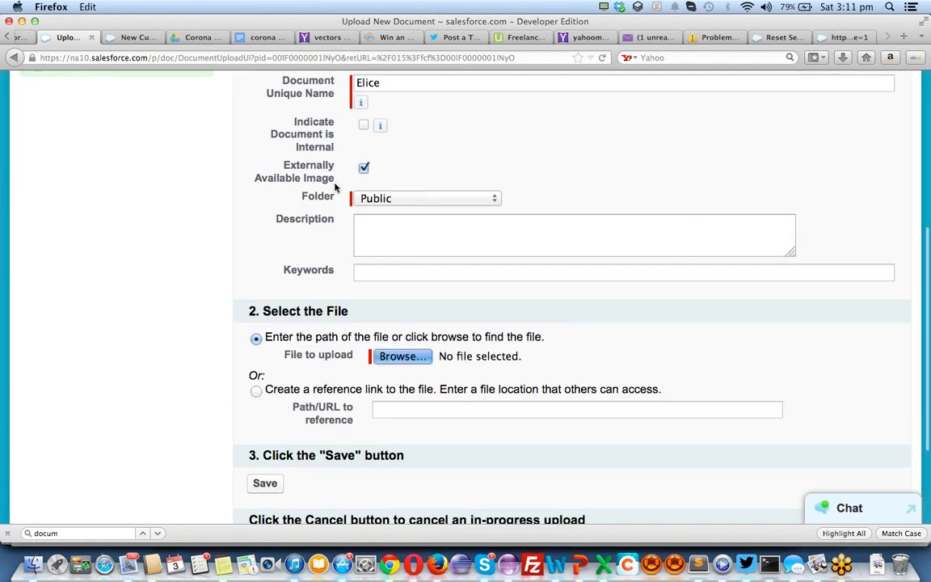
{"action": "key", "text": "space"}
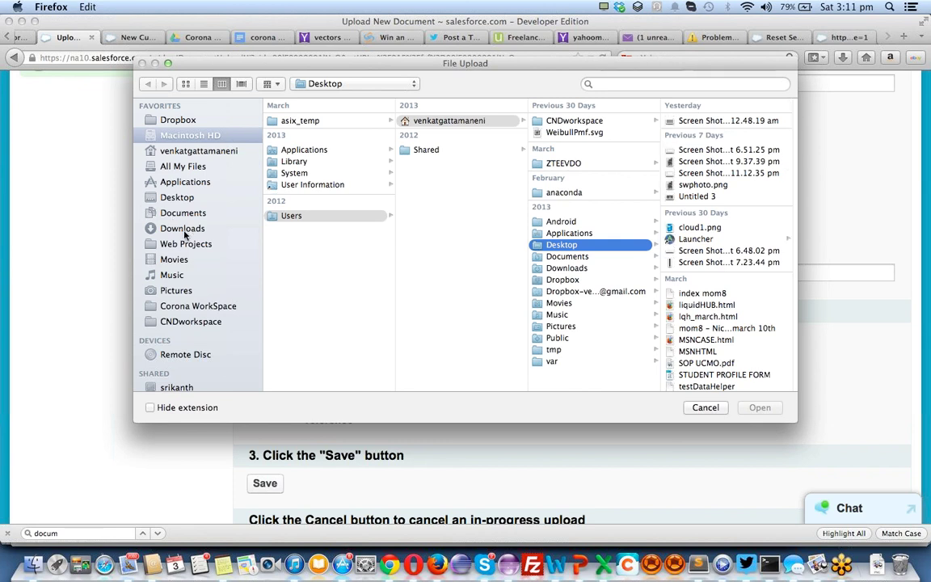
{"action": "left_click", "coordinate": [182, 228]}
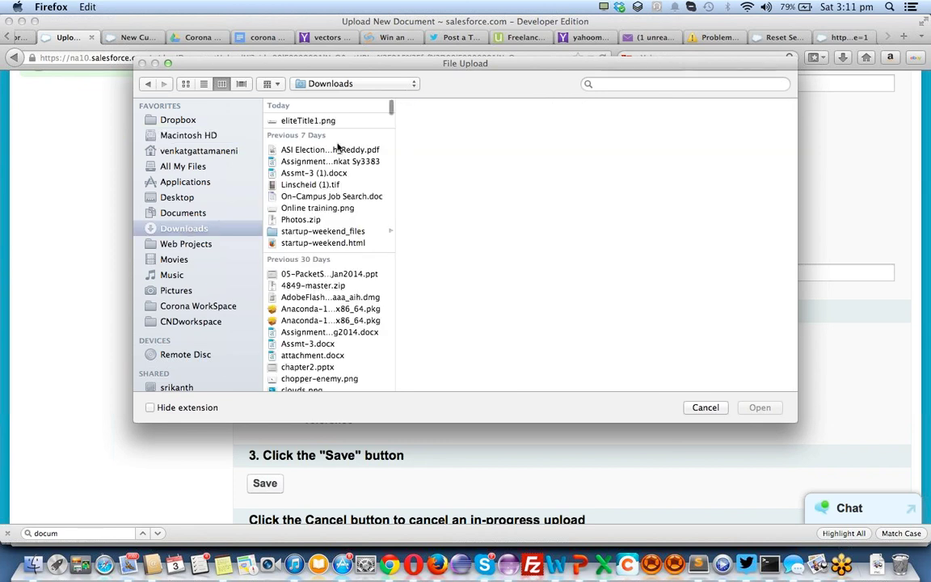
{"action": "left_click", "coordinate": [311, 120]}
{"action": "key", "text": "Return"}
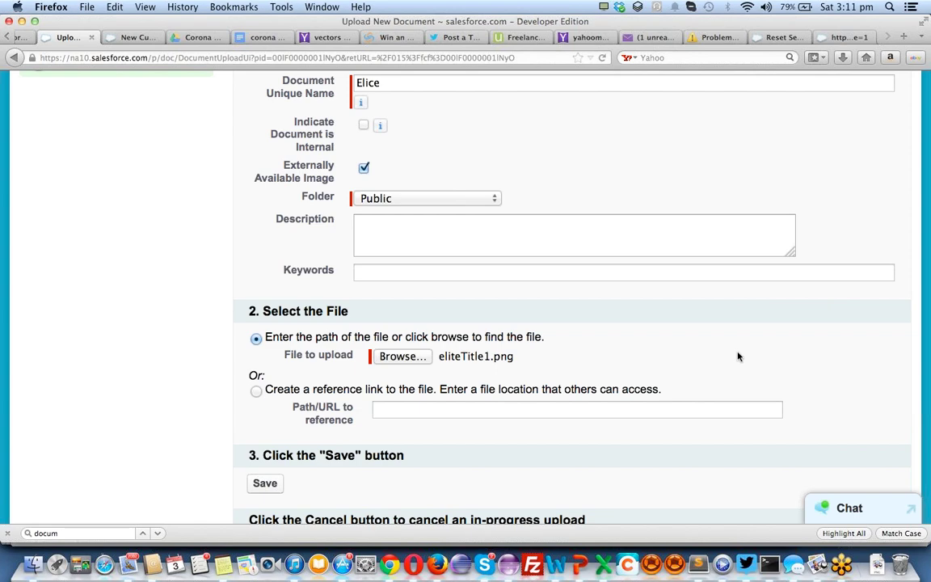
{"action": "scroll", "coordinate": [506, 380], "scroll_direction": "down", "scroll_amount": 3}
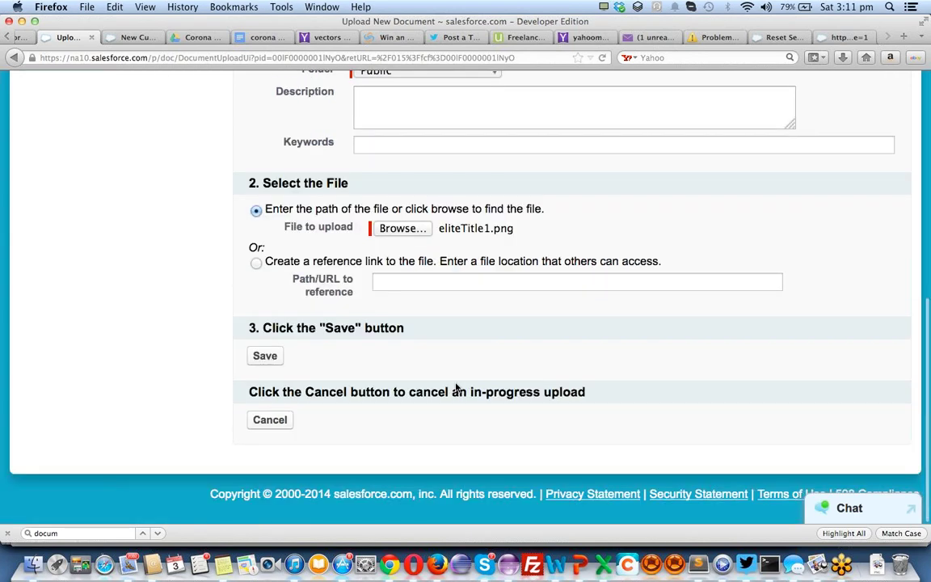
{"action": "left_click", "coordinate": [267, 357]}
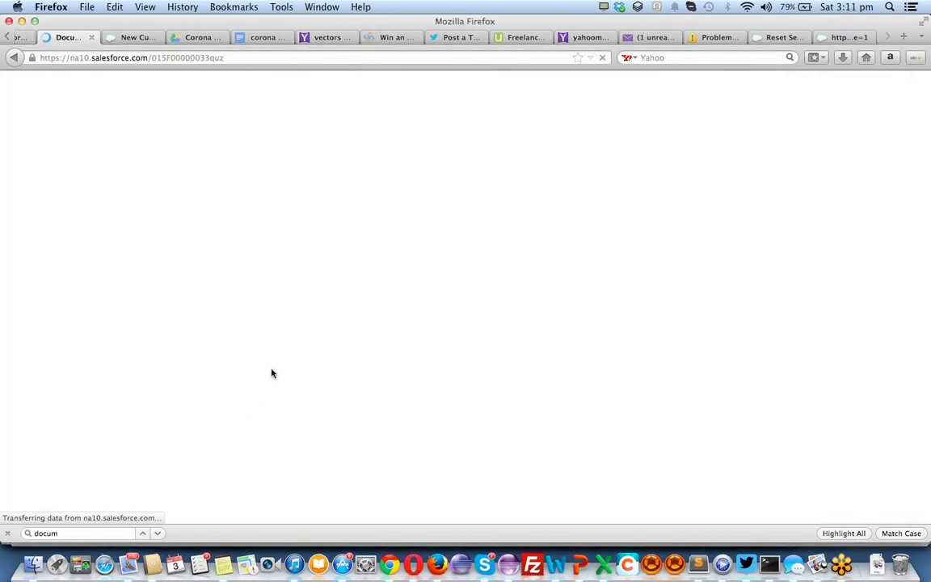
{"action": "scroll", "coordinate": [488, 339], "scroll_direction": "down", "scroll_amount": 5}
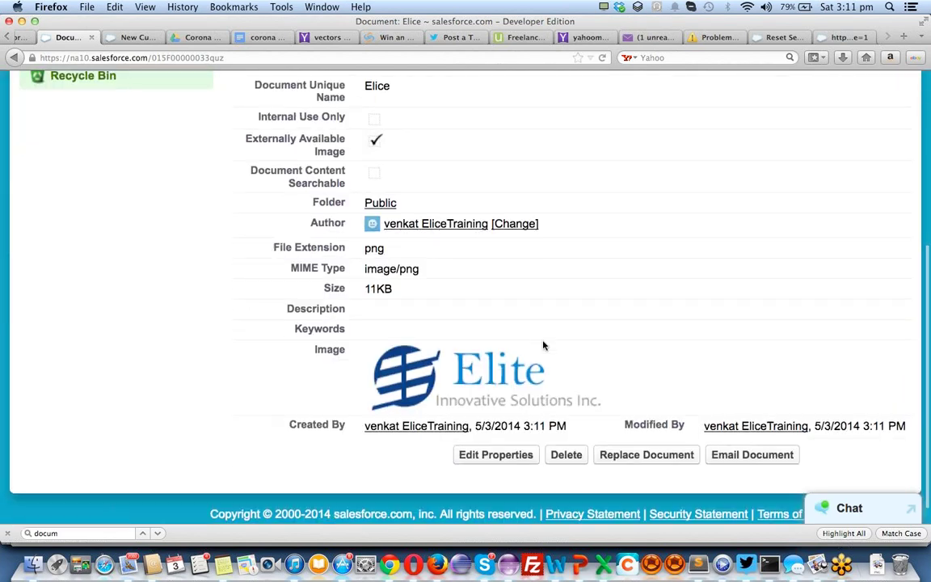
{"action": "scroll", "coordinate": [461, 338], "scroll_direction": "up", "scroll_amount": 5}
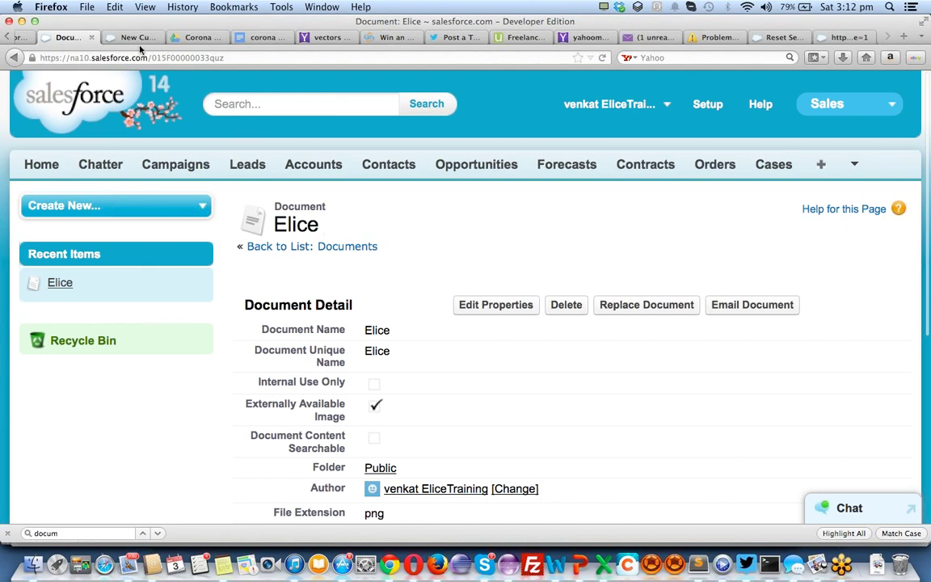
Use the Elice image from the Public folder as the Employee Management app logo
{"action": "left_click", "coordinate": [134, 38]}
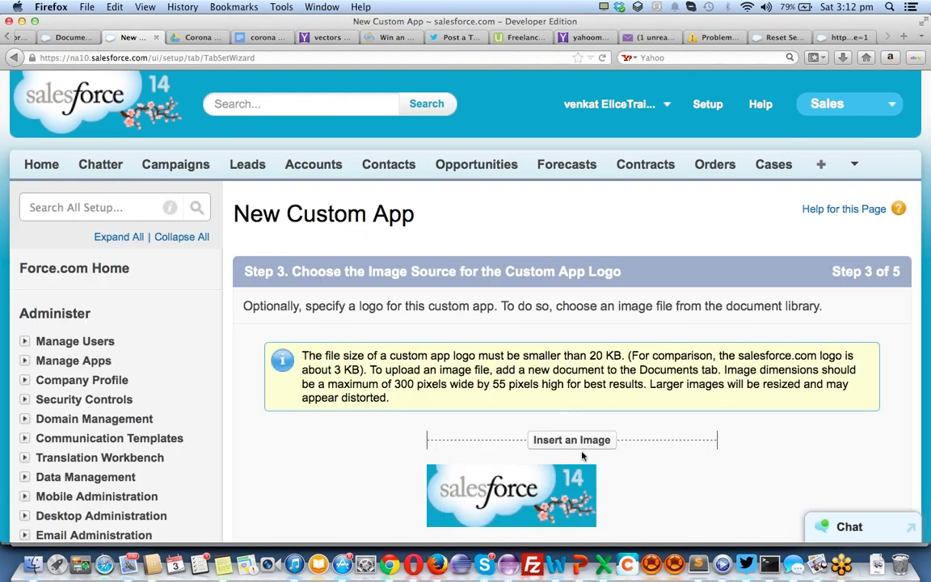
{"action": "left_click", "coordinate": [576, 442]}
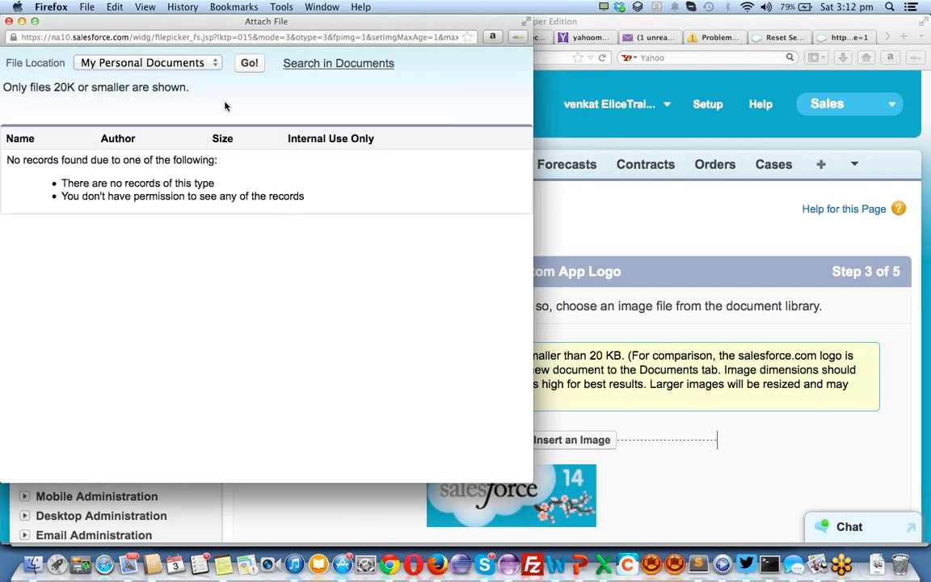
{"action": "left_click", "coordinate": [164, 64]}
{"action": "left_click", "coordinate": [174, 88]}
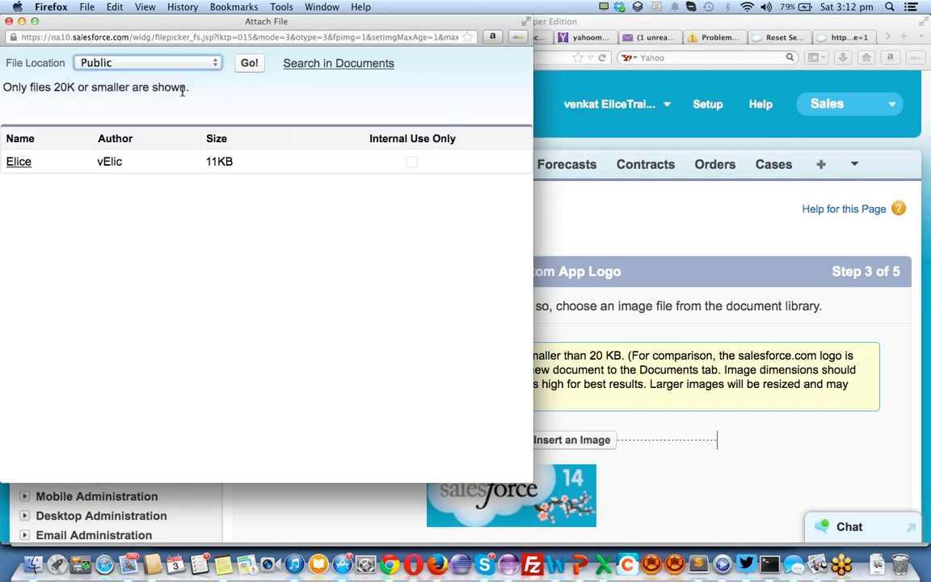
{"action": "left_click", "coordinate": [19, 162]}
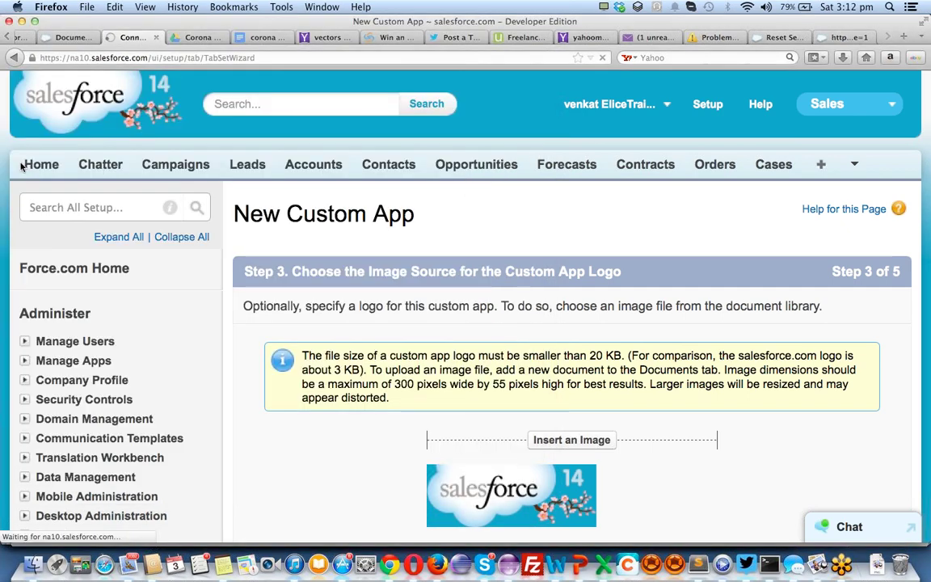
{"action": "scroll", "coordinate": [720, 373], "scroll_direction": "down", "scroll_amount": 4}
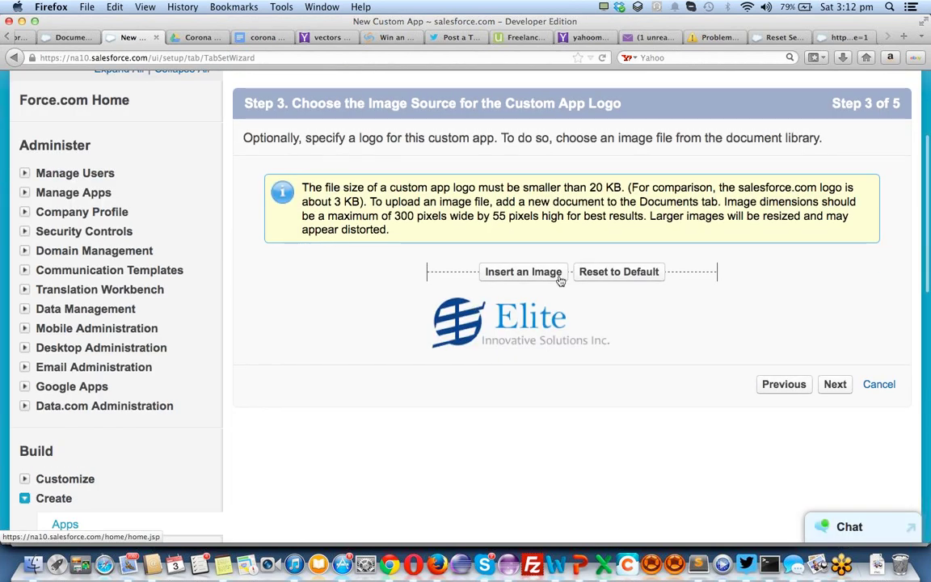
{"action": "left_click", "coordinate": [833, 388]}
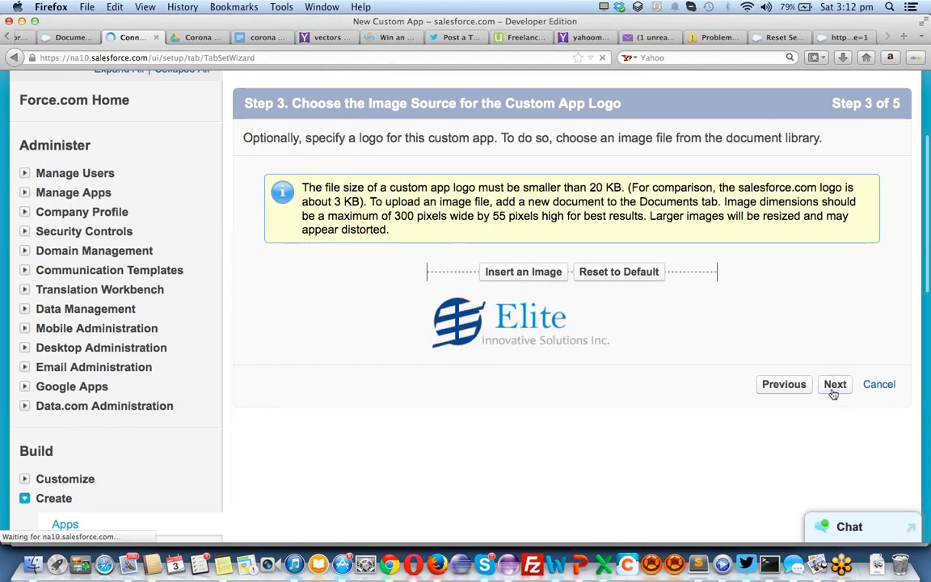
Select Accounts, Campaigns, Cases, Contacts and Dashboards in Available Tabs
{"action": "scroll", "coordinate": [636, 357], "scroll_direction": "down", "scroll_amount": 5}
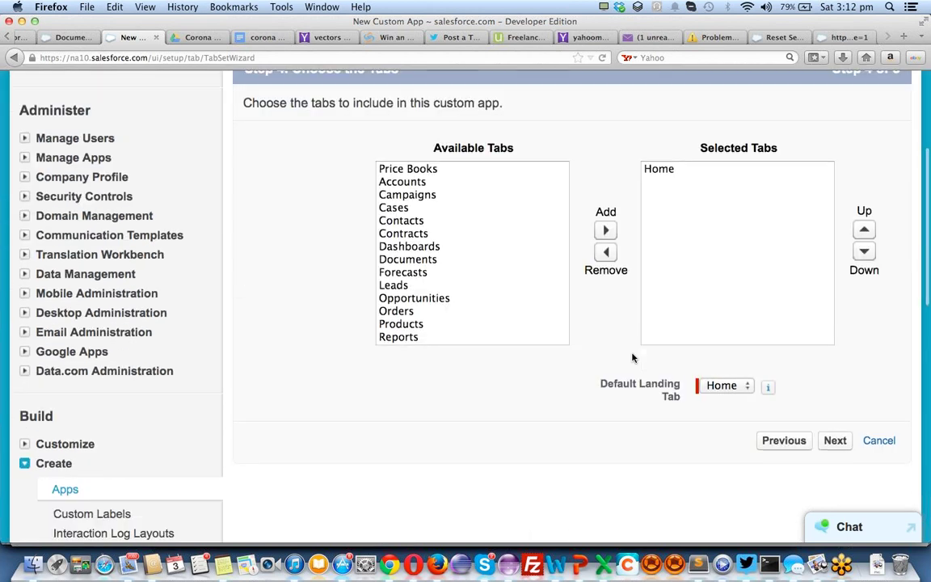
{"action": "scroll", "coordinate": [529, 226], "scroll_direction": "down", "scroll_amount": 1}
{"action": "scroll", "coordinate": [530, 226], "scroll_direction": "down", "scroll_amount": 2}
{"action": "scroll", "coordinate": [509, 222], "scroll_direction": "up", "scroll_amount": 3}
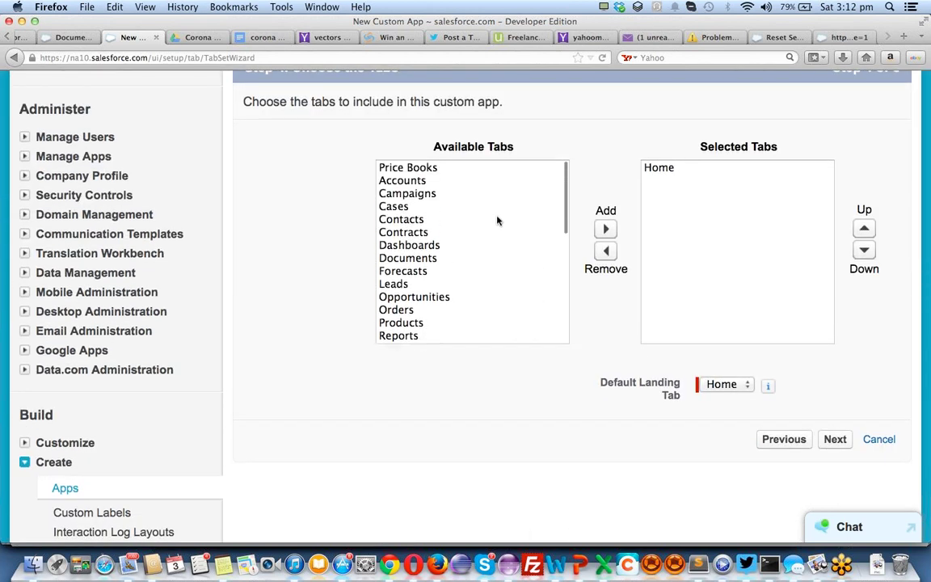
{"action": "left_click", "coordinate": [417, 183]}
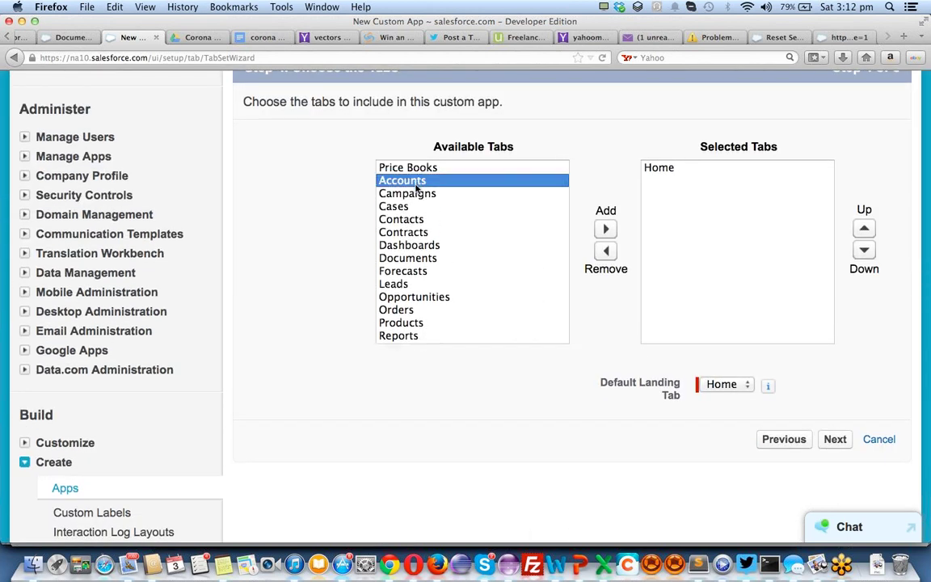
{"action": "left_click", "coordinate": [417, 194], "text": "shift"}
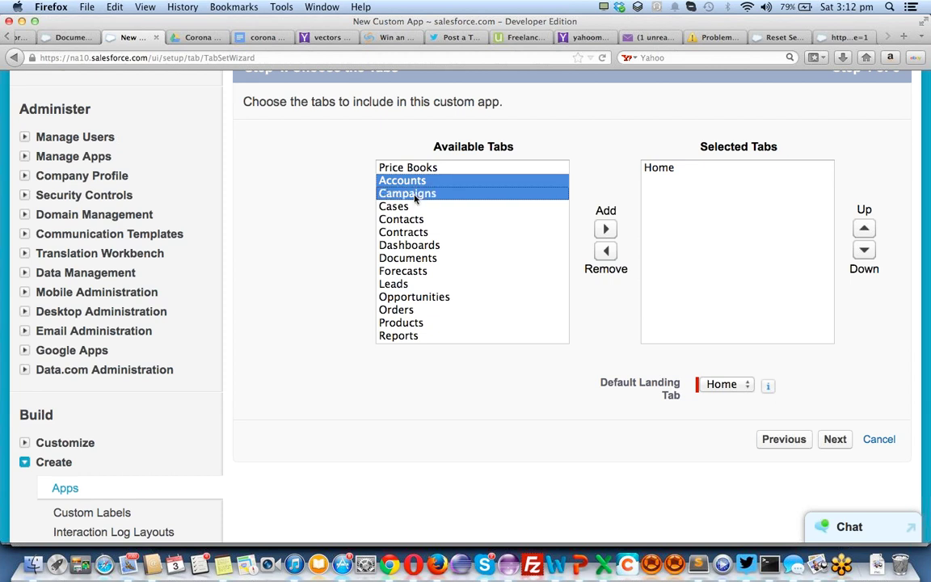
{"action": "left_click", "coordinate": [416, 207], "text": "shift"}
{"action": "left_click", "coordinate": [419, 220], "text": "shift"}
{"action": "left_click", "coordinate": [421, 244], "text": "super"}
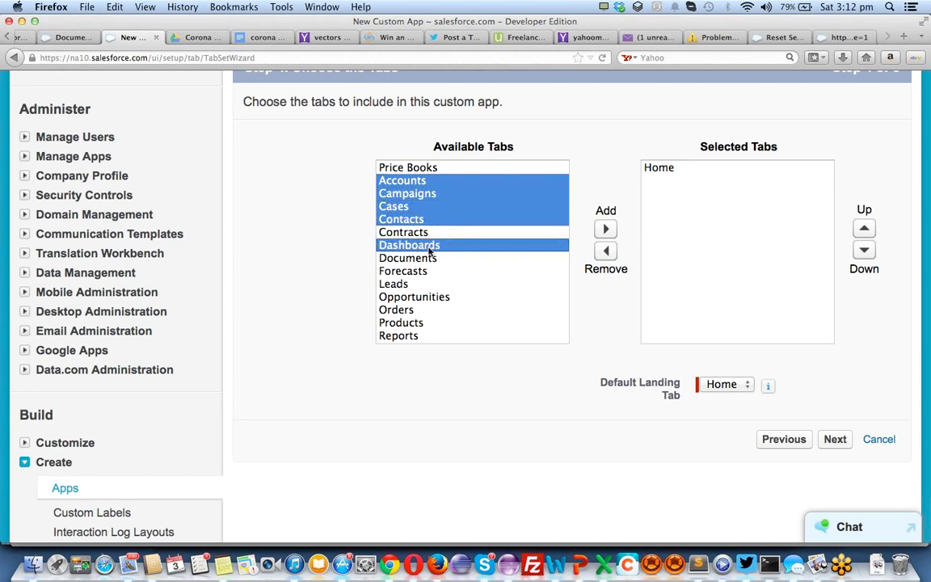
{"action": "left_click", "coordinate": [424, 258], "text": "super"}
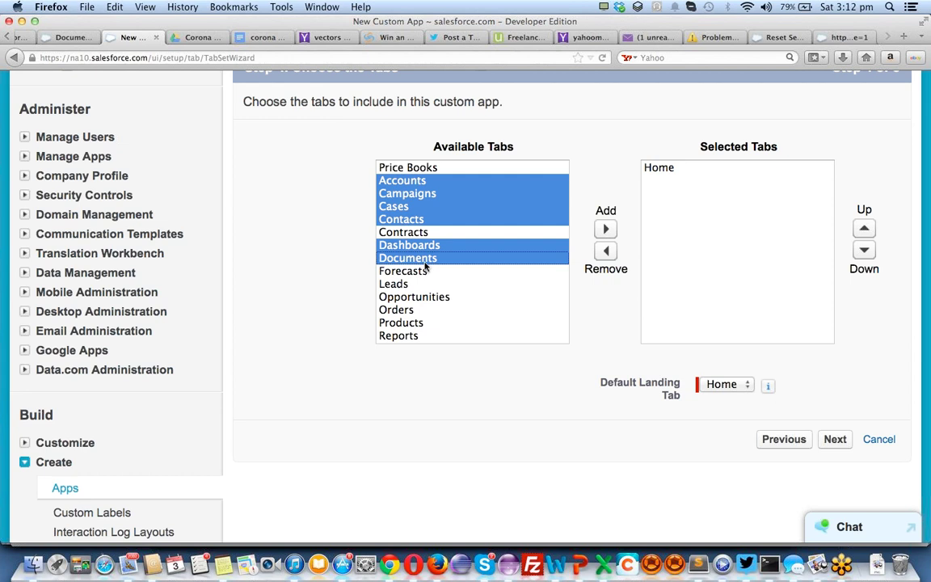
{"action": "left_click", "coordinate": [424, 258], "text": "super"}
Also select Leads, Opportunities, Products and Reports, and add all chosen tabs to the app
{"action": "left_click", "coordinate": [396, 284], "text": "super"}
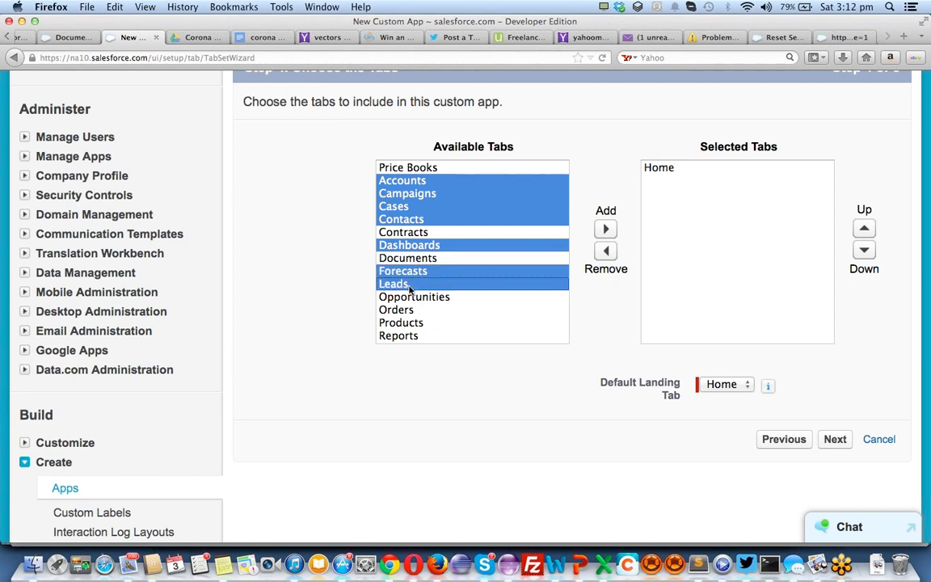
{"action": "left_click", "coordinate": [409, 297], "text": "super"}
{"action": "left_click", "coordinate": [410, 322], "text": "super"}
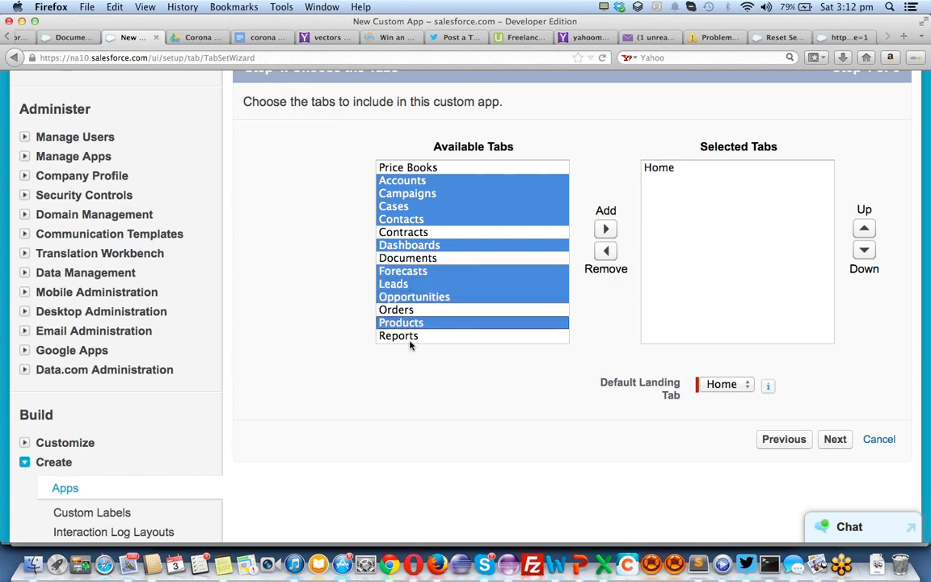
{"action": "left_click", "coordinate": [410, 337], "text": "super"}
{"action": "scroll", "coordinate": [485, 275], "scroll_direction": "down", "scroll_amount": 3}
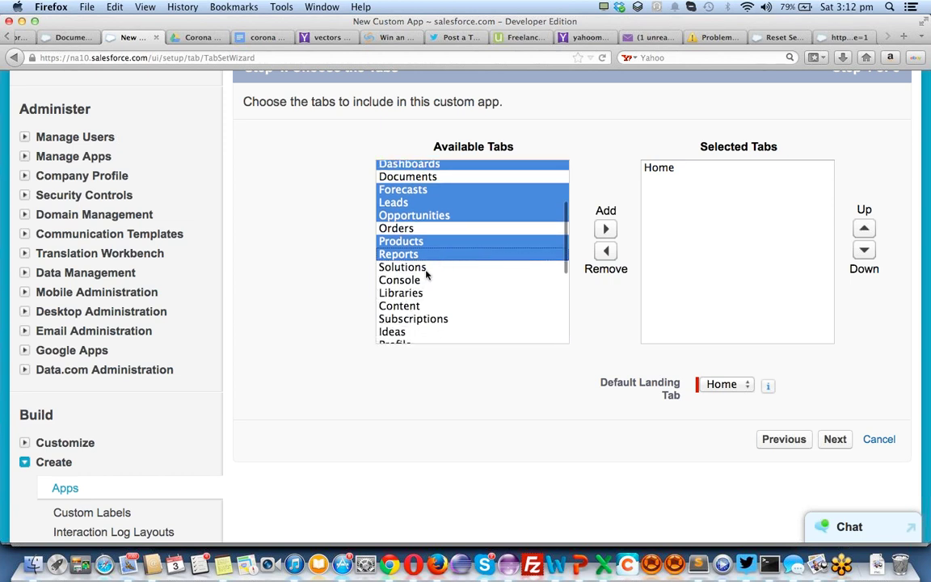
{"action": "scroll", "coordinate": [426, 275], "scroll_direction": "down", "scroll_amount": 5}
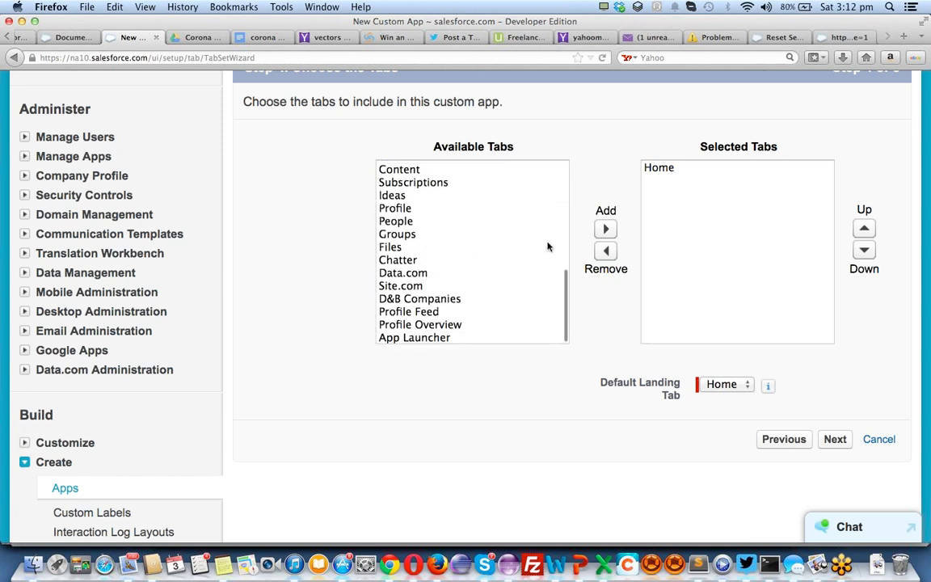
{"action": "left_click", "coordinate": [605, 228]}
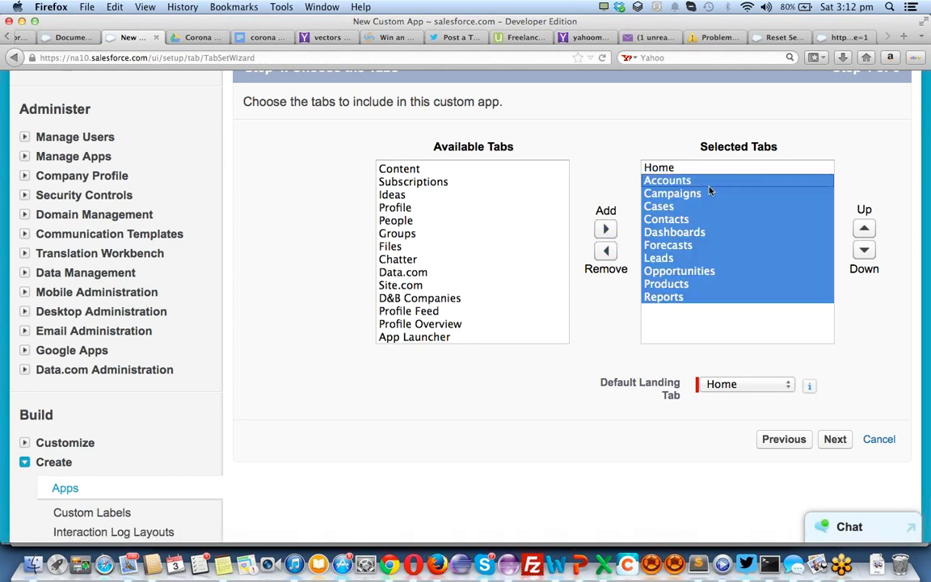
{"action": "left_click", "coordinate": [836, 446]}
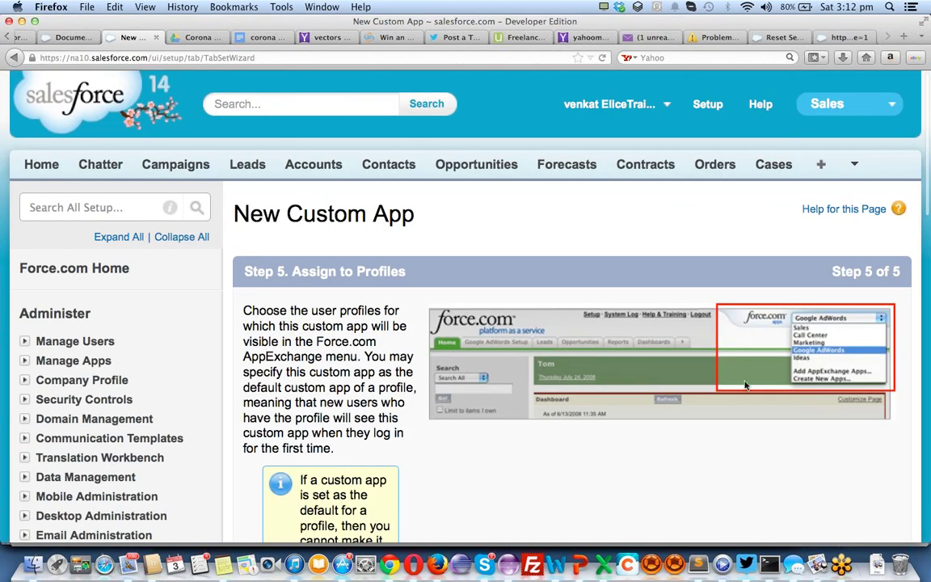
Tick the Visible header checkbox for all profiles and save the Employee Management app
{"action": "scroll", "coordinate": [485, 330], "scroll_direction": "down", "scroll_amount": 10}
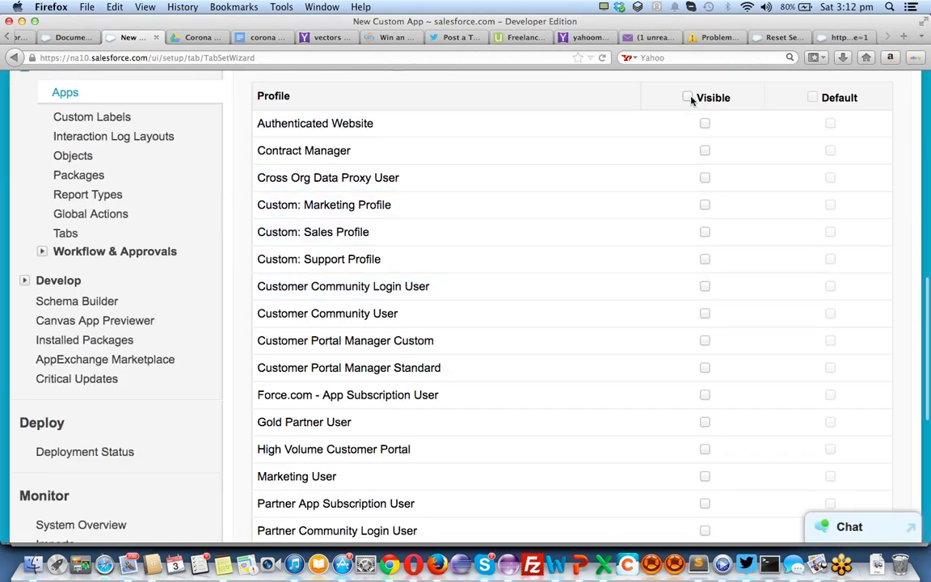
{"action": "left_click", "coordinate": [688, 97]}
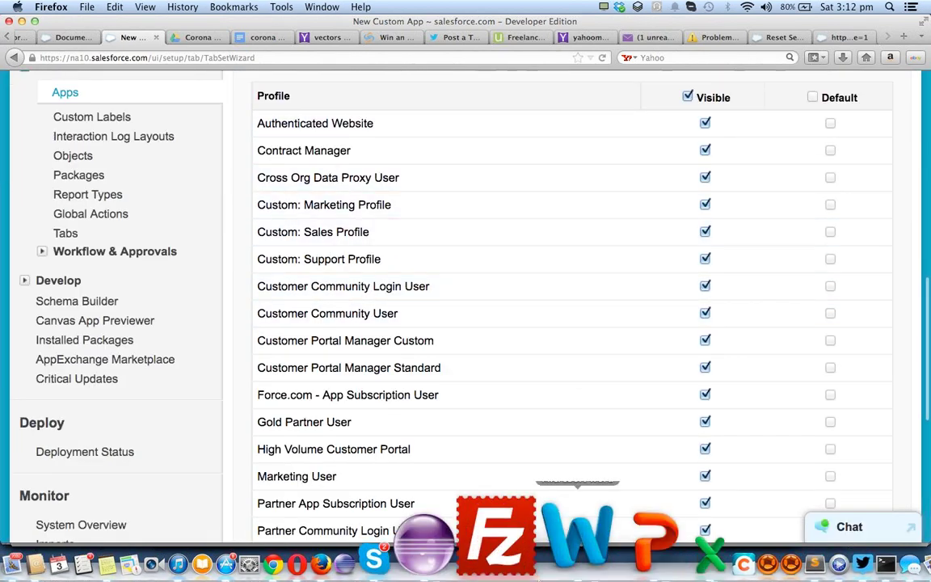
{"action": "scroll", "coordinate": [748, 330], "scroll_direction": "down", "scroll_amount": 10}
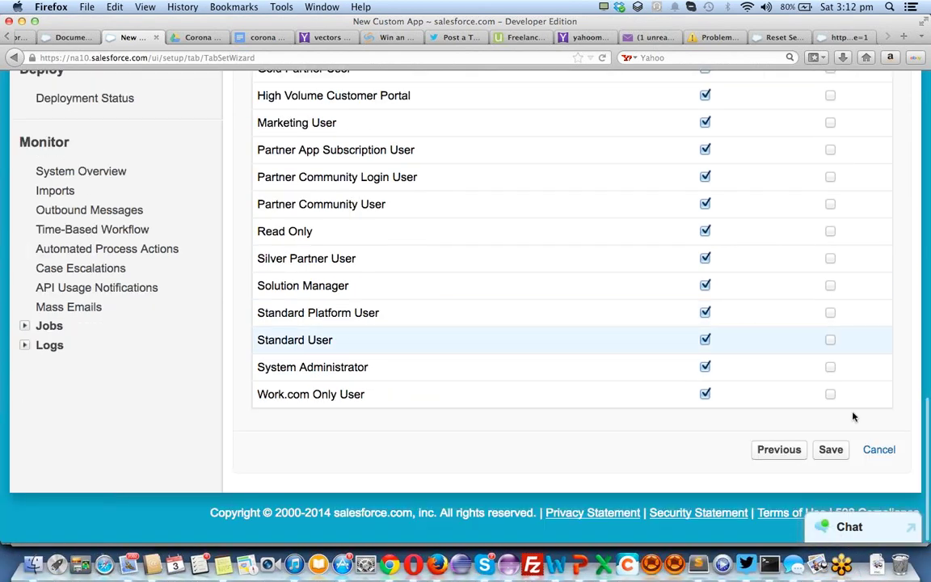
{"action": "left_click", "coordinate": [830, 448]}
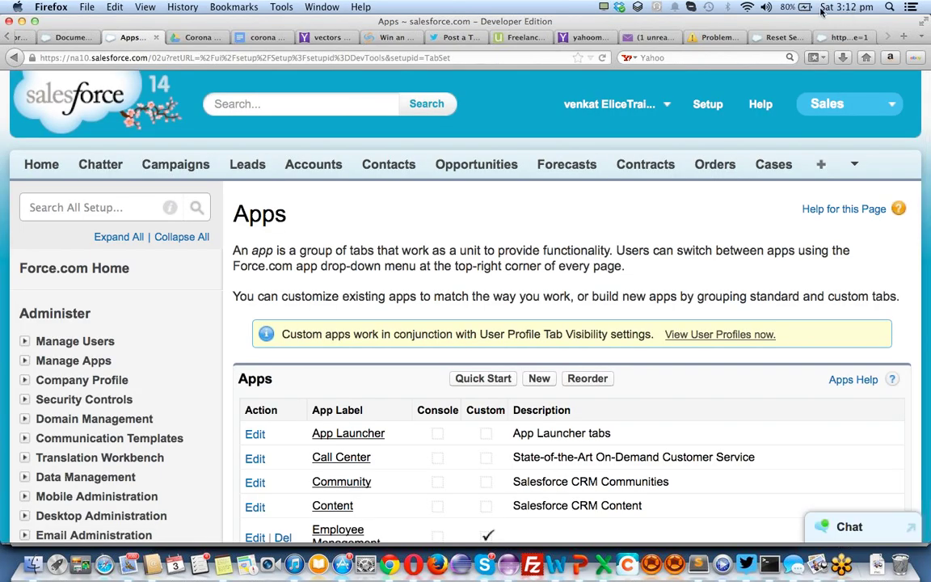
Review the custom objects list including Employee, then open the Custom Tabs setup page
{"action": "scroll", "coordinate": [109, 296], "scroll_direction": "down", "scroll_amount": 10}
{"action": "scroll", "coordinate": [110, 296], "scroll_direction": "up", "scroll_amount": 3}
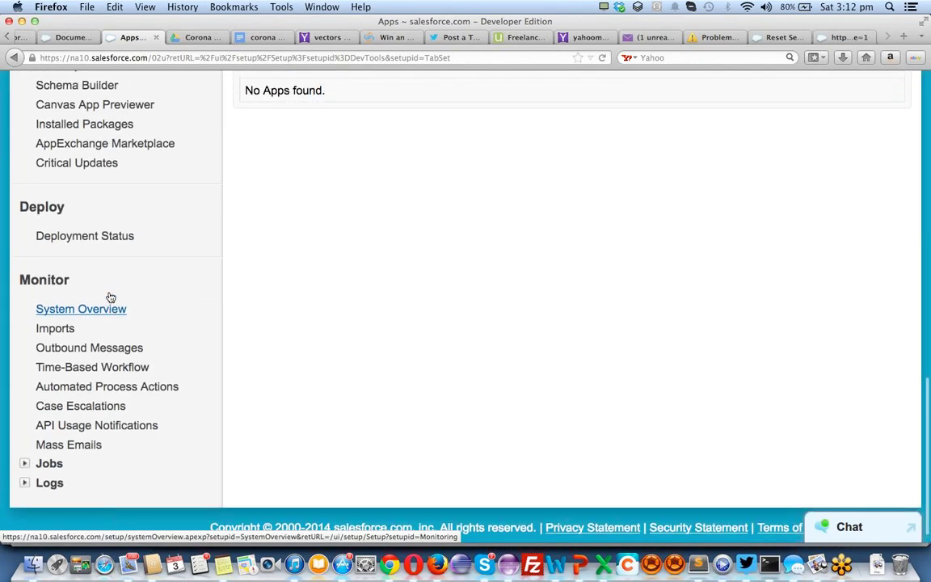
{"action": "scroll", "coordinate": [110, 283], "scroll_direction": "up", "scroll_amount": 2}
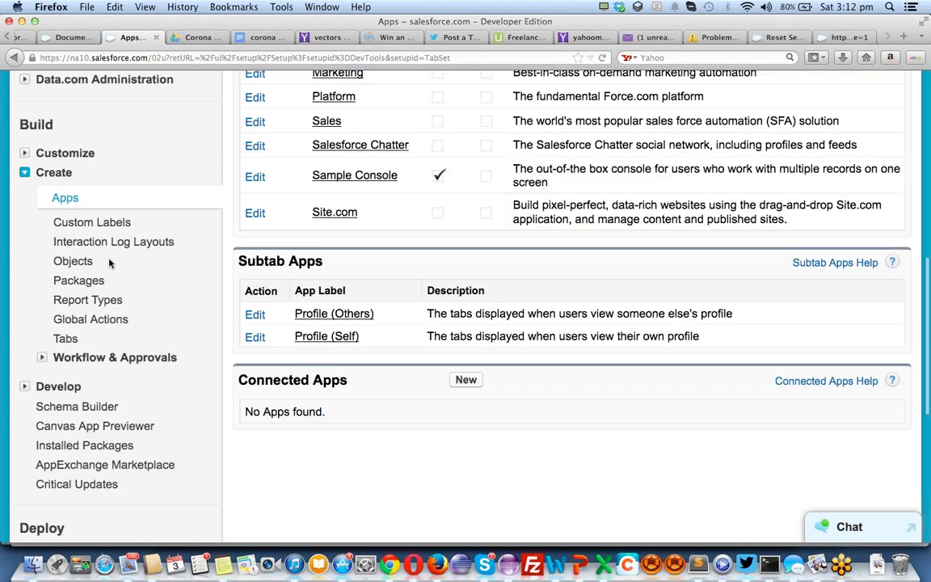
{"action": "scroll", "coordinate": [142, 264], "scroll_direction": "up", "scroll_amount": 1}
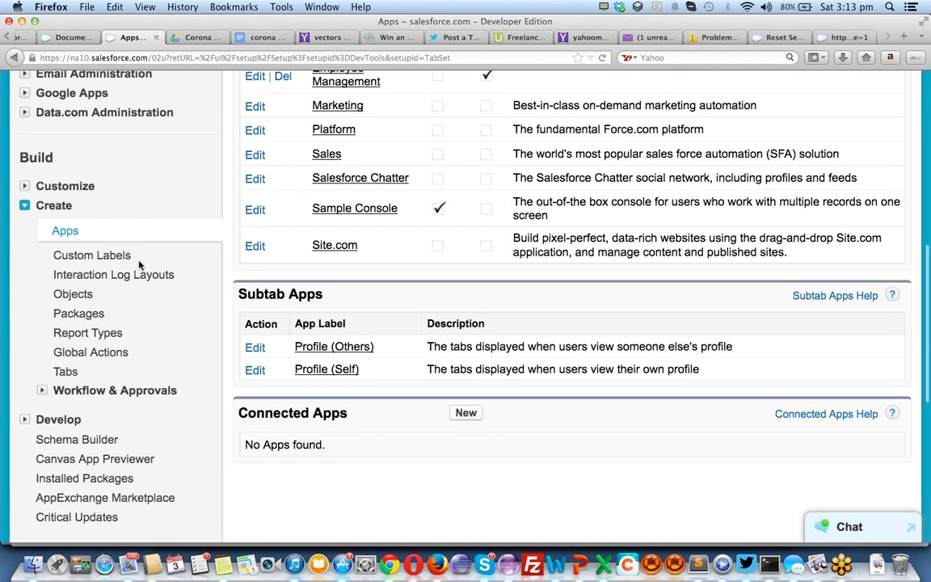
{"action": "left_click", "coordinate": [73, 296]}
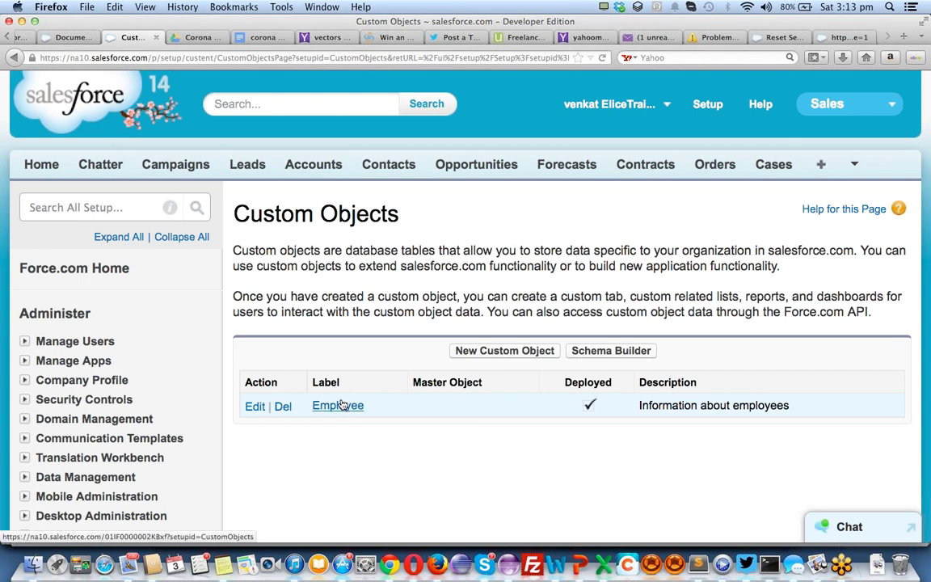
{"action": "scroll", "coordinate": [184, 361], "scroll_direction": "down", "scroll_amount": 8}
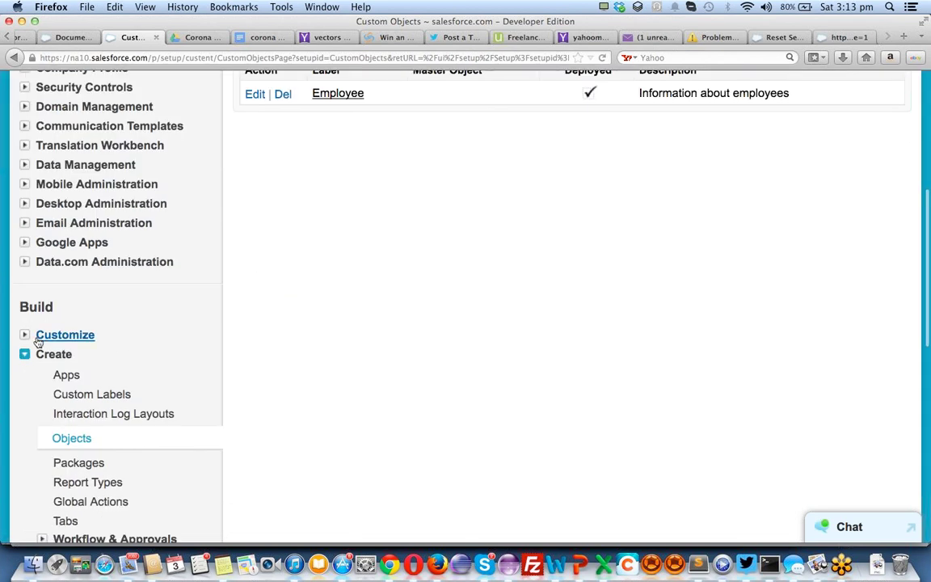
{"action": "scroll", "coordinate": [65, 472], "scroll_direction": "down", "scroll_amount": 1}
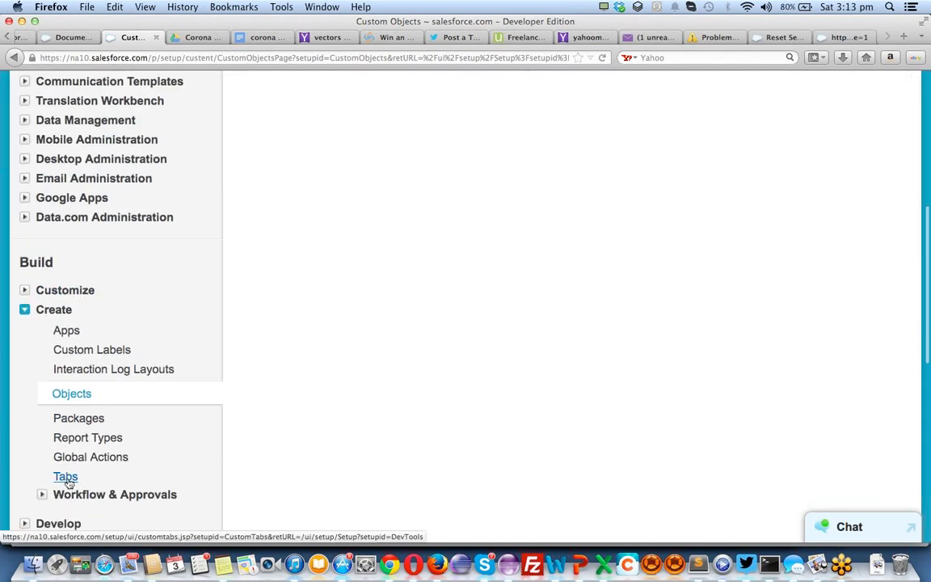
{"action": "left_click", "coordinate": [68, 480]}
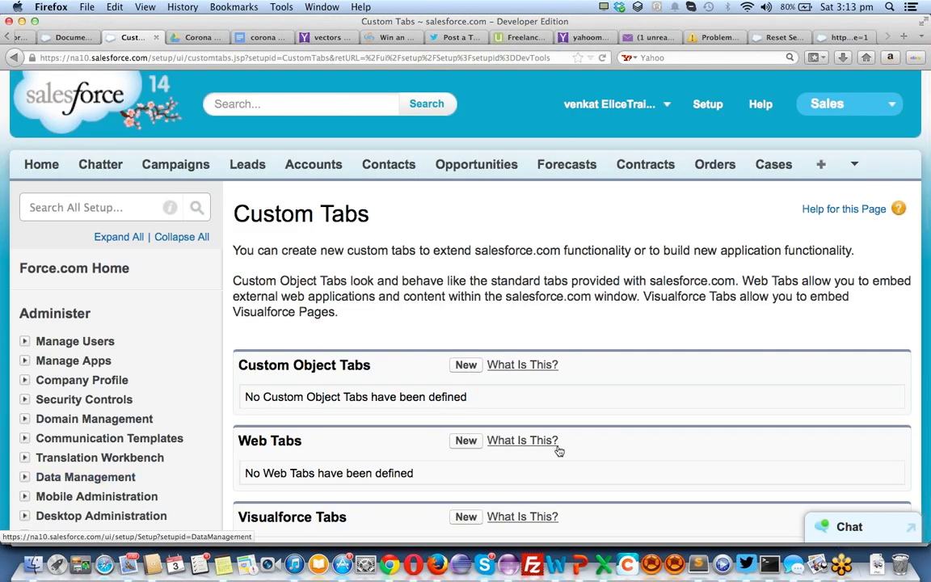
{"action": "scroll", "coordinate": [435, 337], "scroll_direction": "down", "scroll_amount": 1}
Start a custom object tab for the Employee object with the People tab style
{"action": "left_click", "coordinate": [465, 320]}
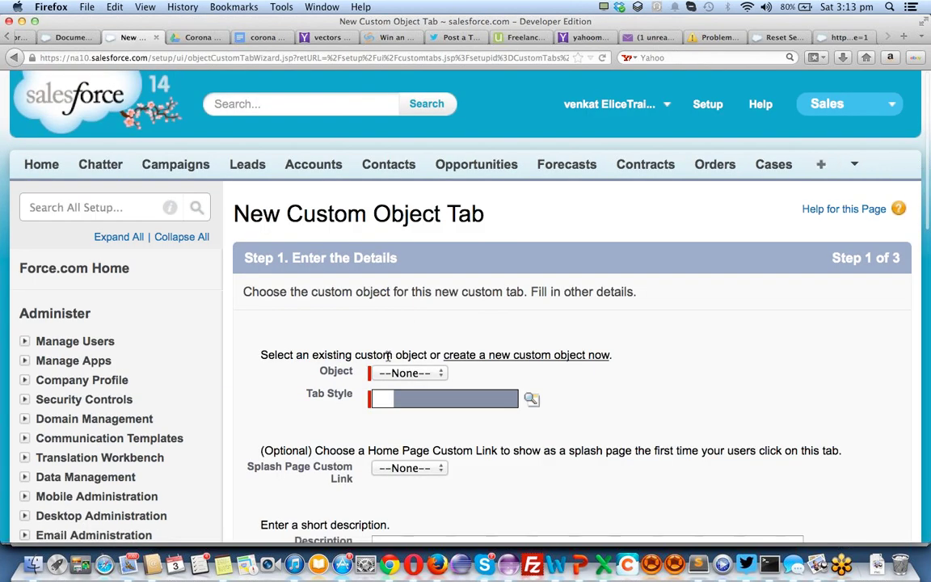
{"action": "left_click", "coordinate": [406, 372]}
{"action": "left_click", "coordinate": [402, 403]}
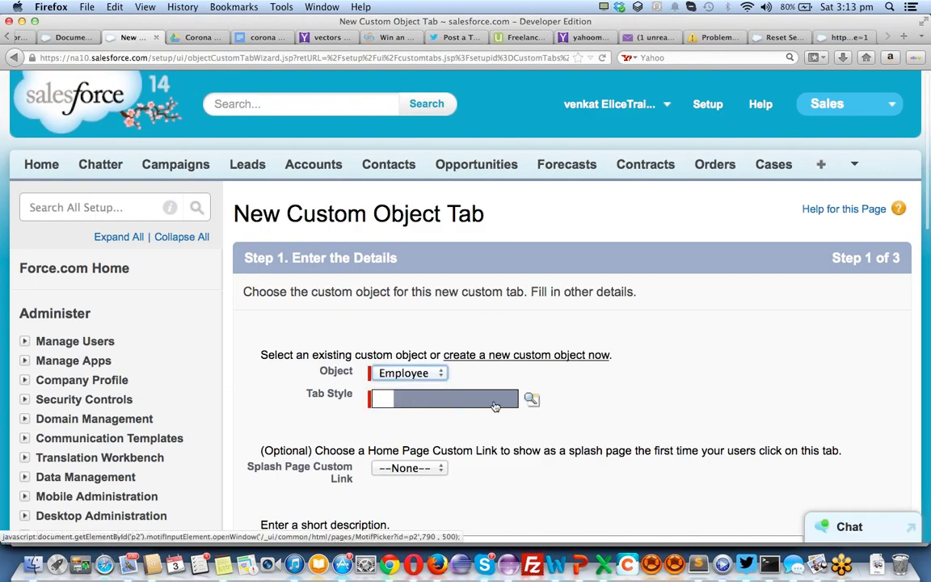
{"action": "left_click", "coordinate": [532, 400]}
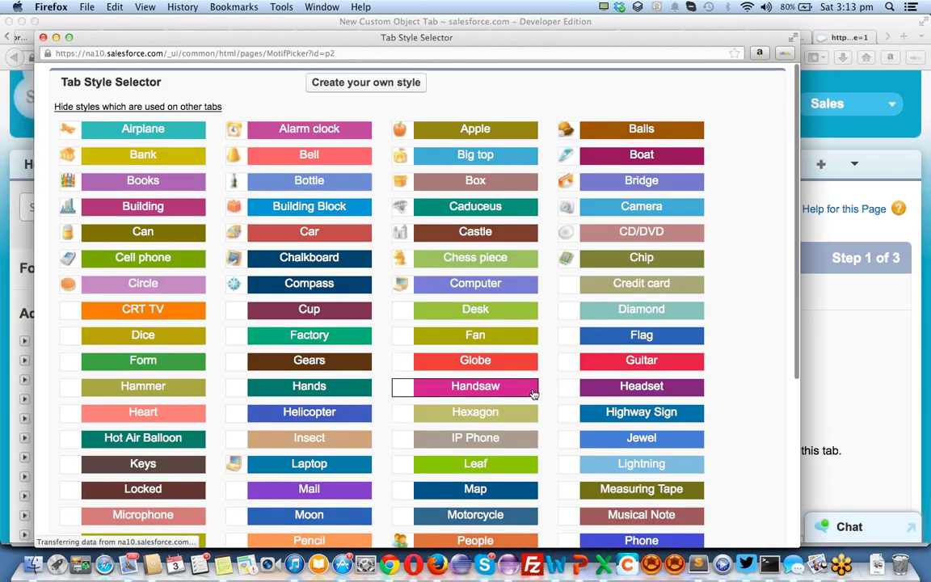
{"action": "scroll", "coordinate": [489, 252], "scroll_direction": "down", "scroll_amount": 5}
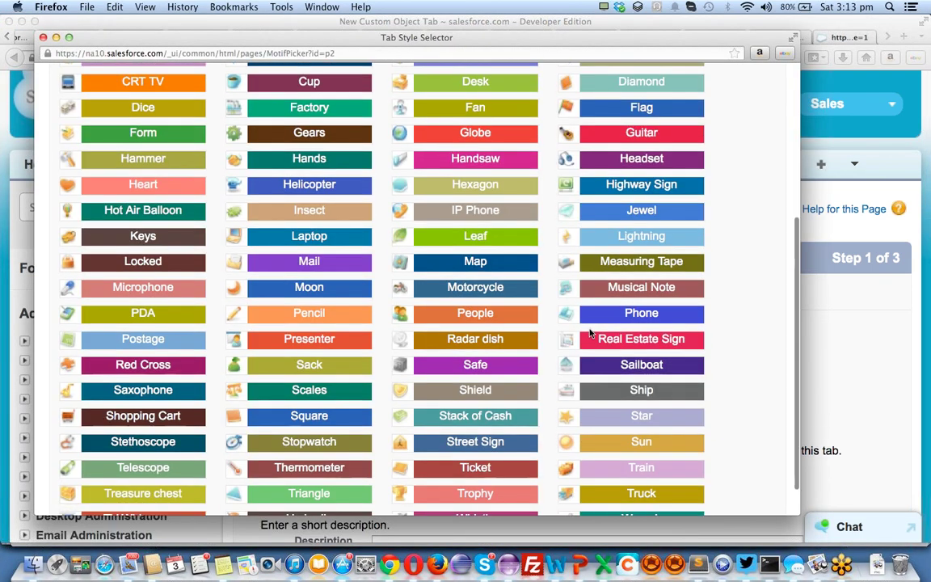
{"action": "left_click", "coordinate": [459, 313]}
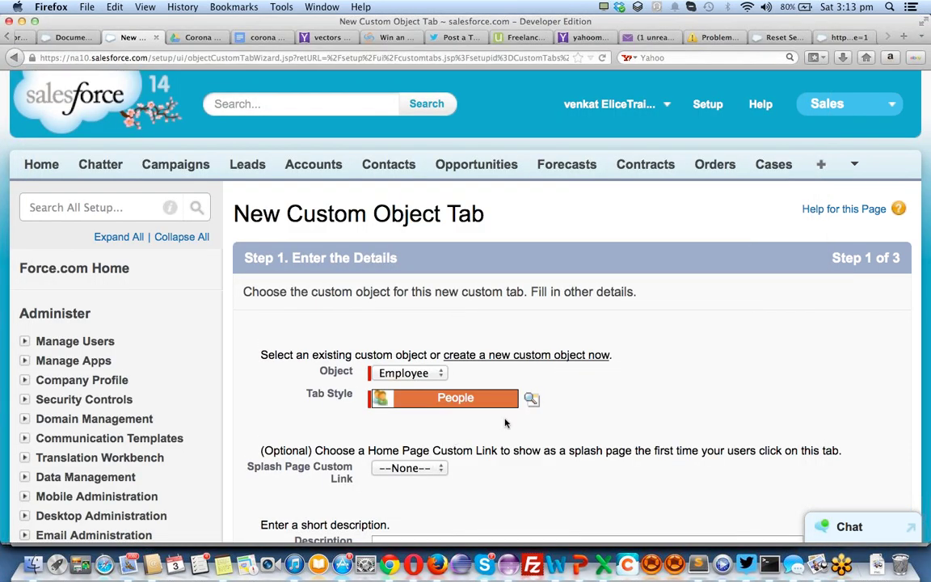
Keep the default profile visibility and app inclusion, and save the Employees tab
{"action": "scroll", "coordinate": [570, 399], "scroll_direction": "down", "scroll_amount": 1}
{"action": "scroll", "coordinate": [570, 398], "scroll_direction": "down", "scroll_amount": 3}
{"action": "scroll", "coordinate": [808, 416], "scroll_direction": "down", "scroll_amount": 2}
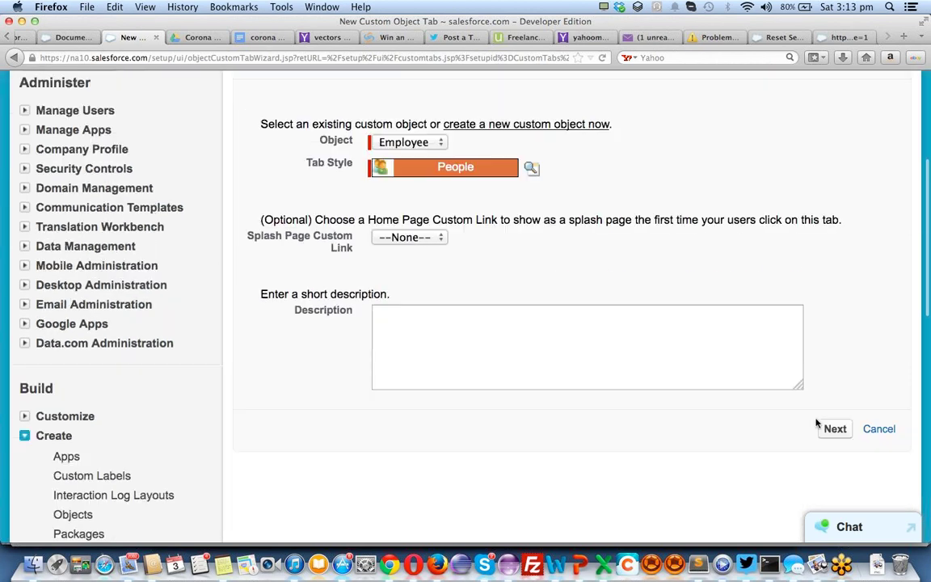
{"action": "left_click", "coordinate": [833, 428]}
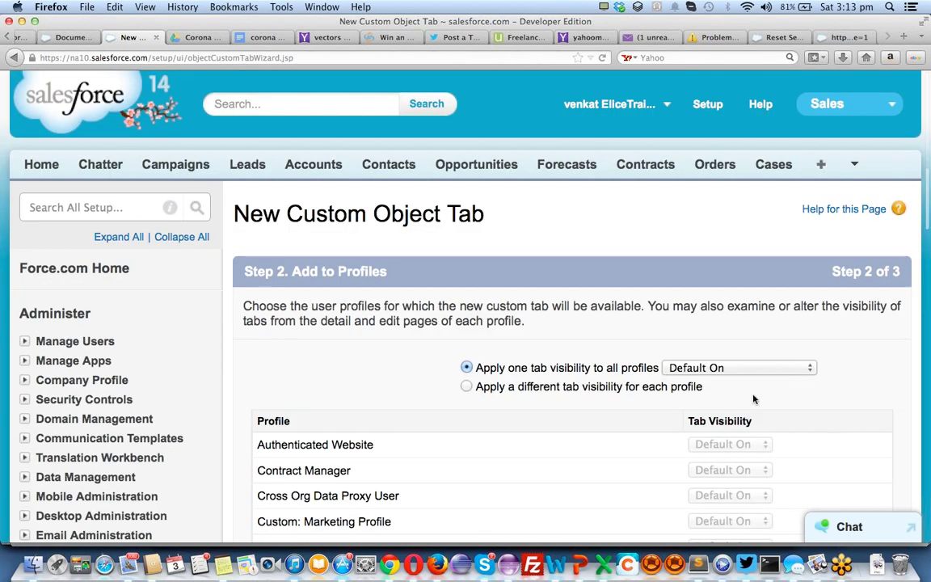
{"action": "scroll", "coordinate": [738, 318], "scroll_direction": "down", "scroll_amount": 2}
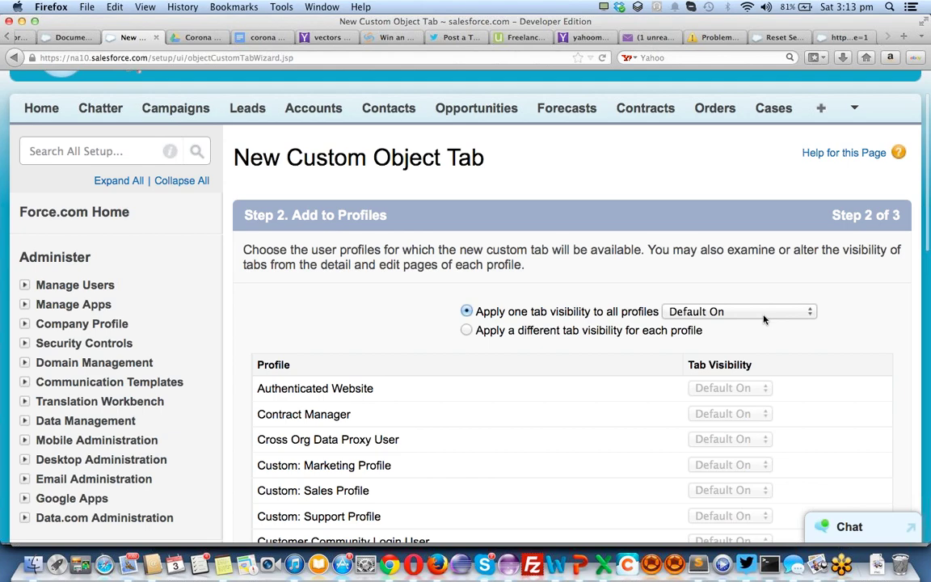
{"action": "scroll", "coordinate": [764, 319], "scroll_direction": "down", "scroll_amount": 3}
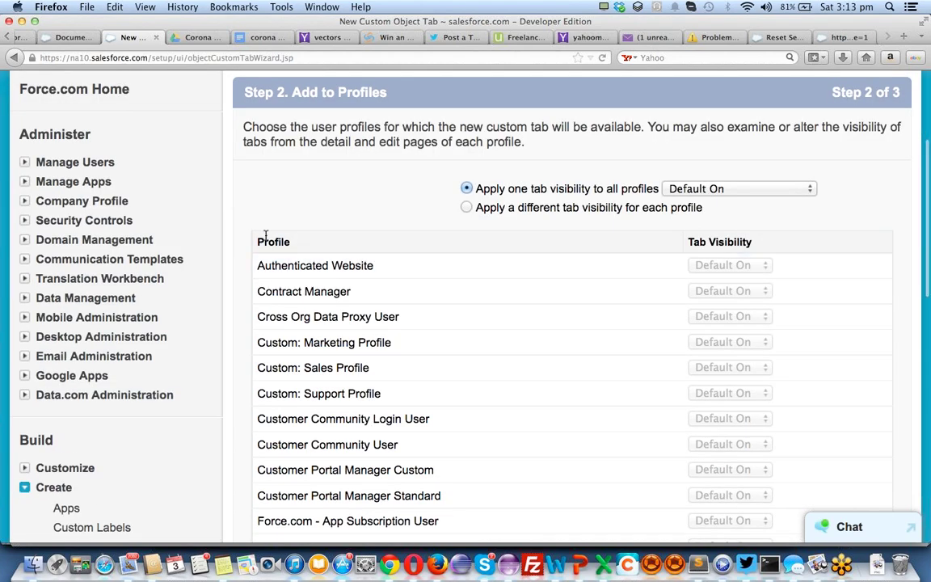
{"action": "scroll", "coordinate": [265, 234], "scroll_direction": "down", "scroll_amount": 15}
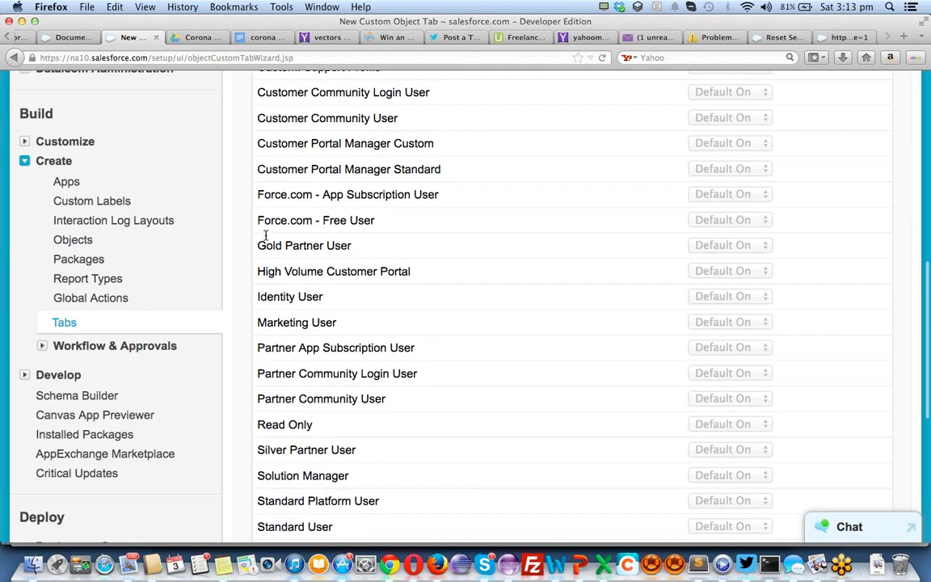
{"action": "left_click", "coordinate": [835, 308]}
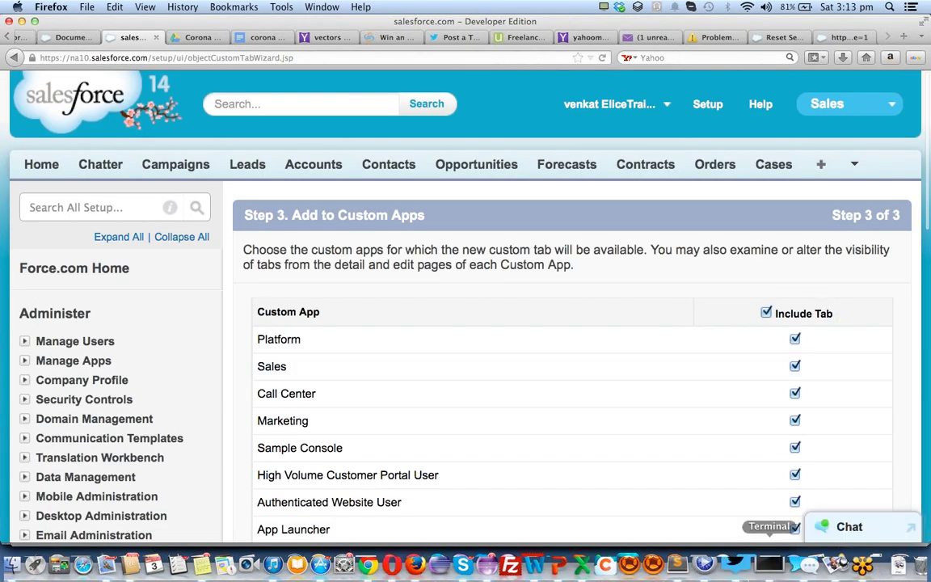
{"action": "scroll", "coordinate": [338, 432], "scroll_direction": "down", "scroll_amount": 7}
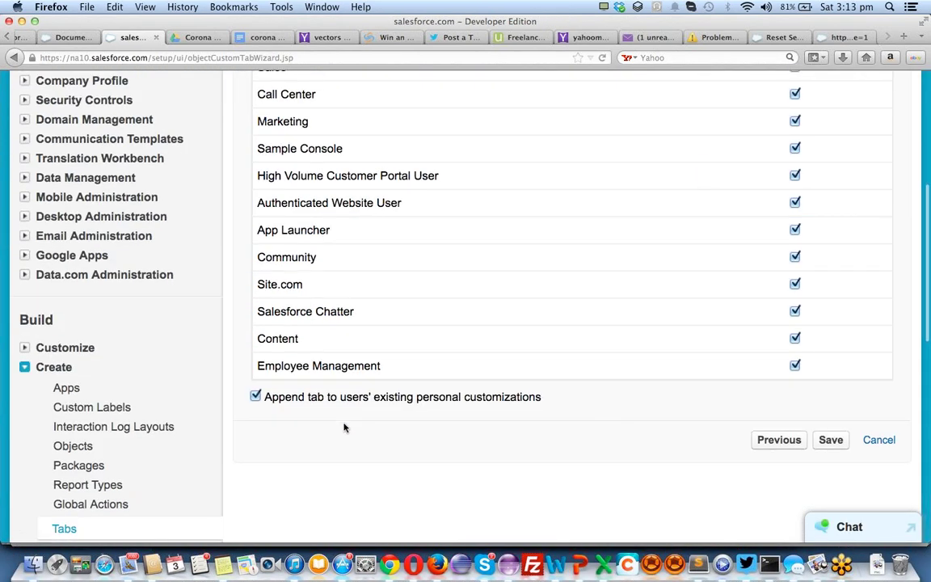
{"action": "left_click", "coordinate": [832, 440]}
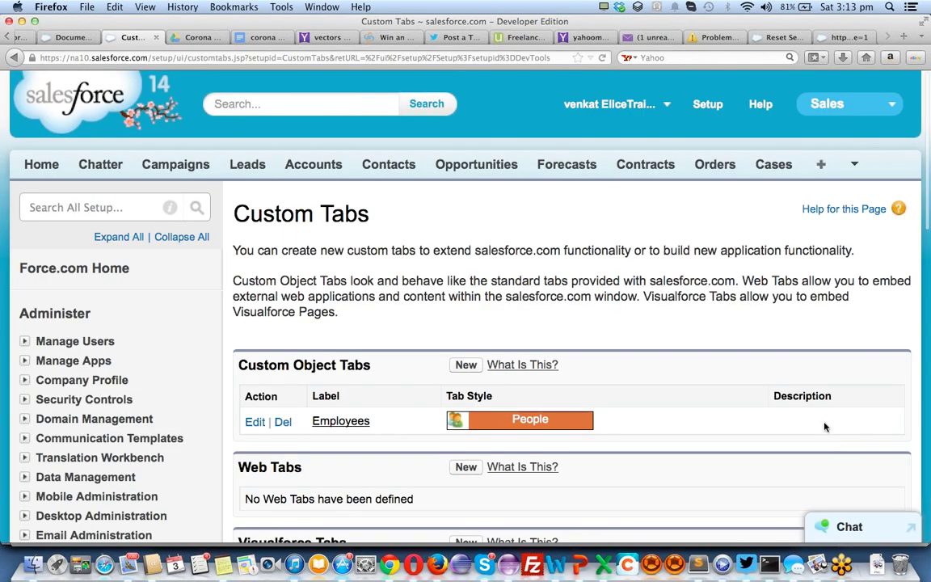
{"action": "scroll", "coordinate": [481, 323], "scroll_direction": "down", "scroll_amount": 5}
{"action": "scroll", "coordinate": [480, 321], "scroll_direction": "up", "scroll_amount": 5}
Switch to the Employee Management app from the app menu and show the All Tabs page
{"action": "left_click", "coordinate": [845, 111]}
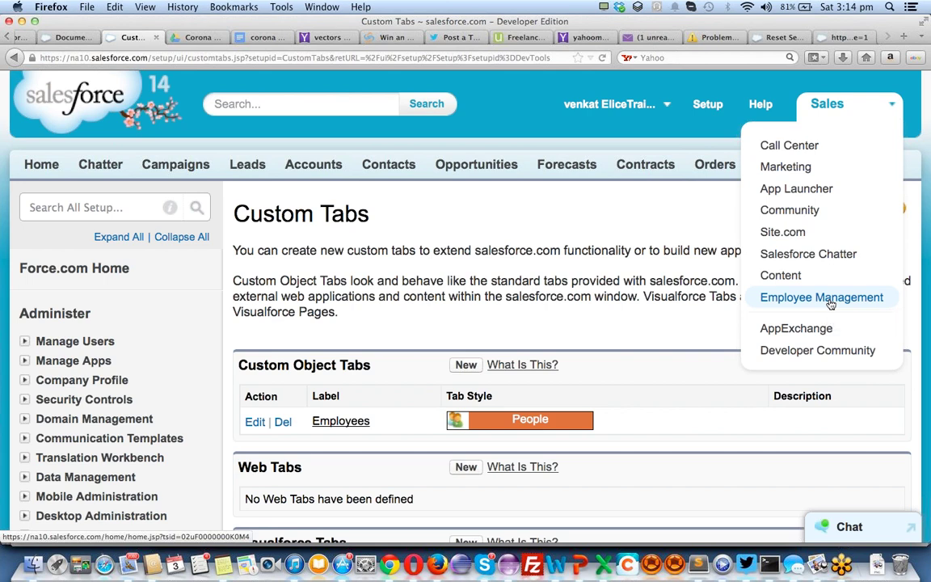
{"action": "left_click", "coordinate": [829, 298]}
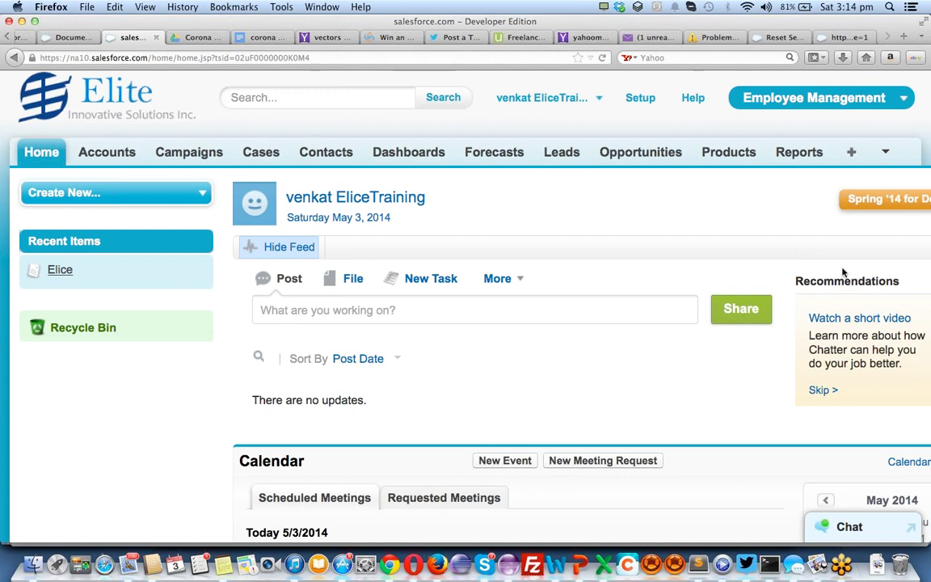
{"action": "left_click", "coordinate": [888, 152]}
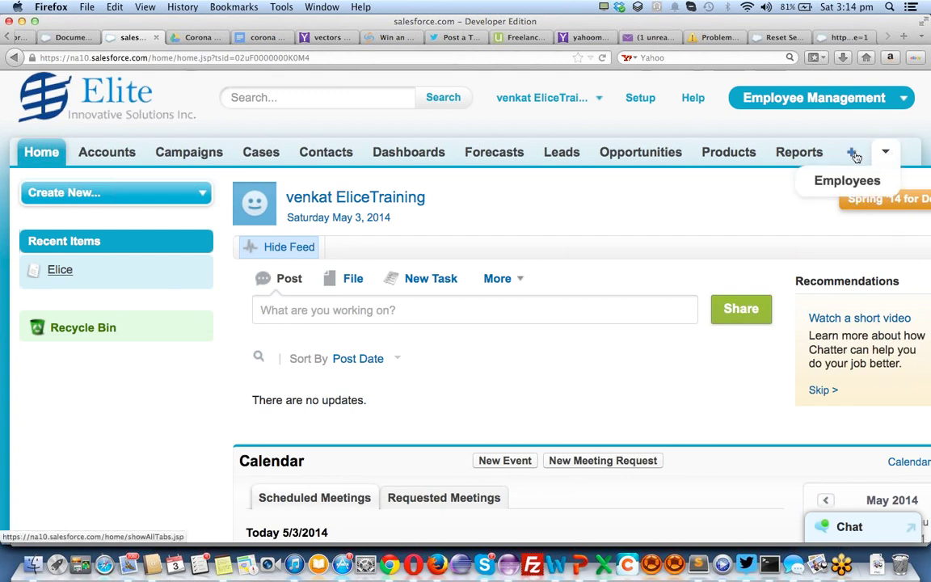
{"action": "left_click", "coordinate": [853, 153]}
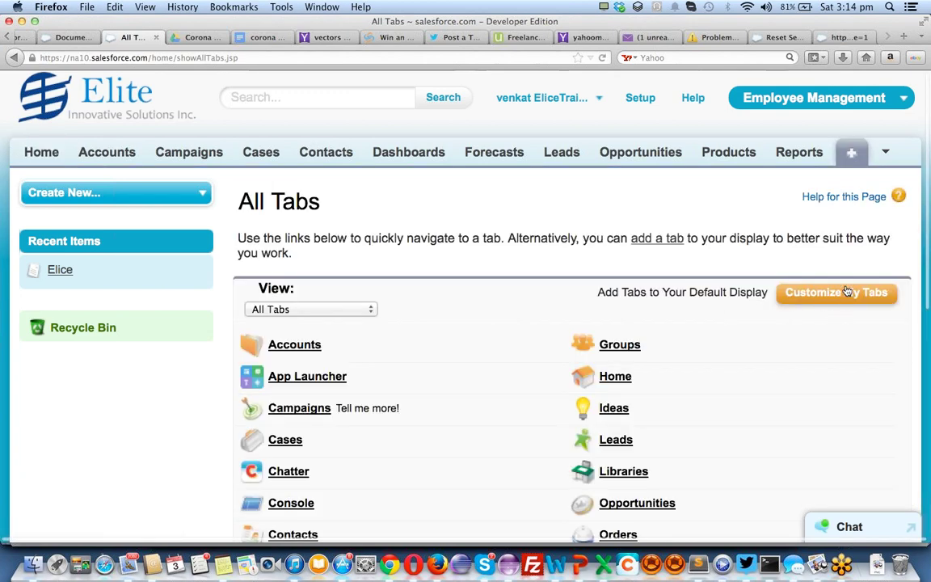
In Customize My Tabs, move Employees up to sit right after Home
{"action": "left_click", "coordinate": [847, 292]}
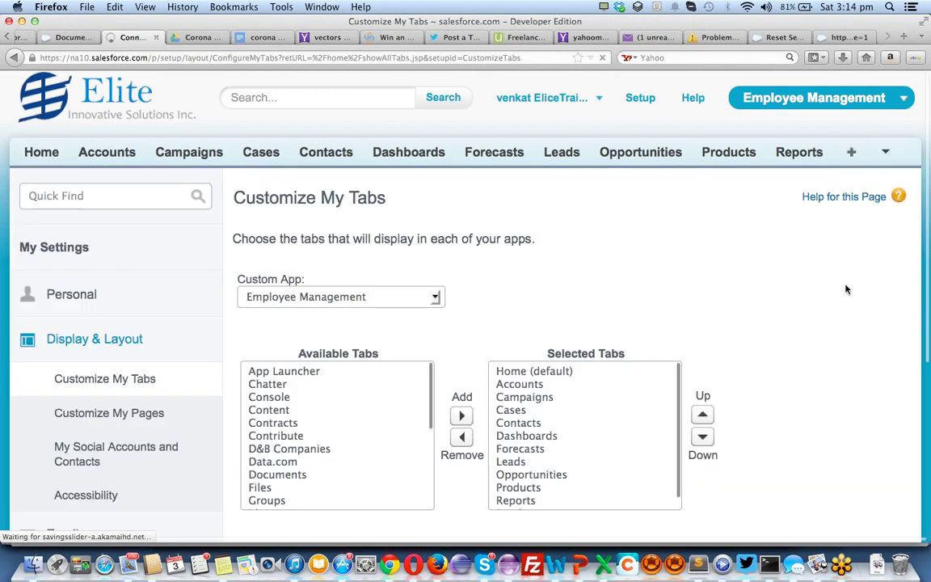
{"action": "left_click", "coordinate": [580, 461]}
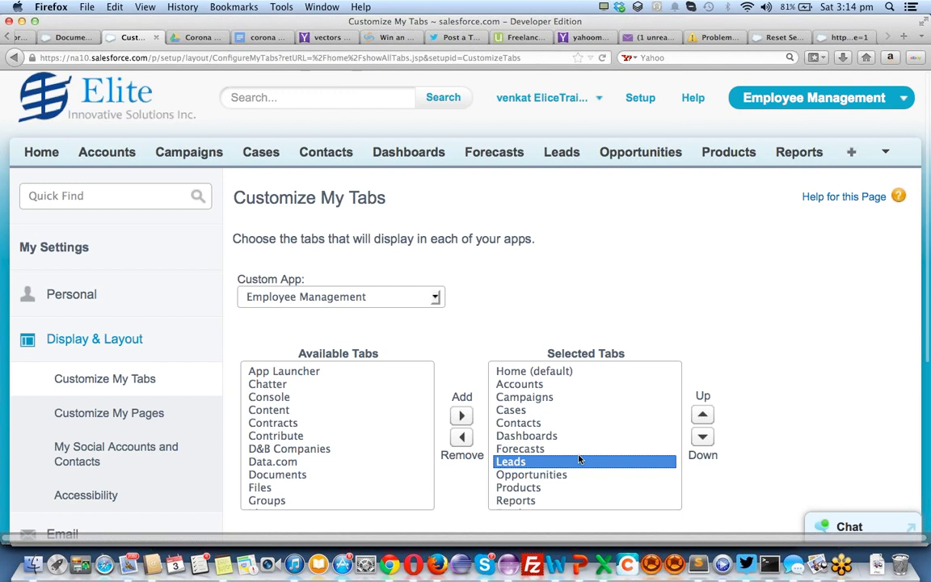
{"action": "scroll", "coordinate": [570, 465], "scroll_direction": "down", "scroll_amount": 1}
{"action": "left_click", "coordinate": [525, 503]}
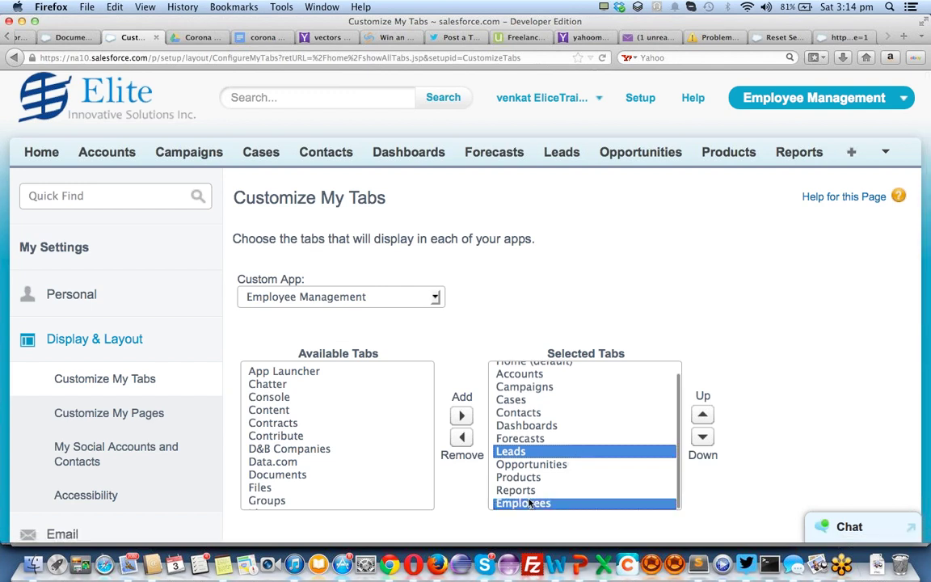
{"action": "left_click", "coordinate": [702, 414]}
{"action": "left_click", "coordinate": [702, 413]}
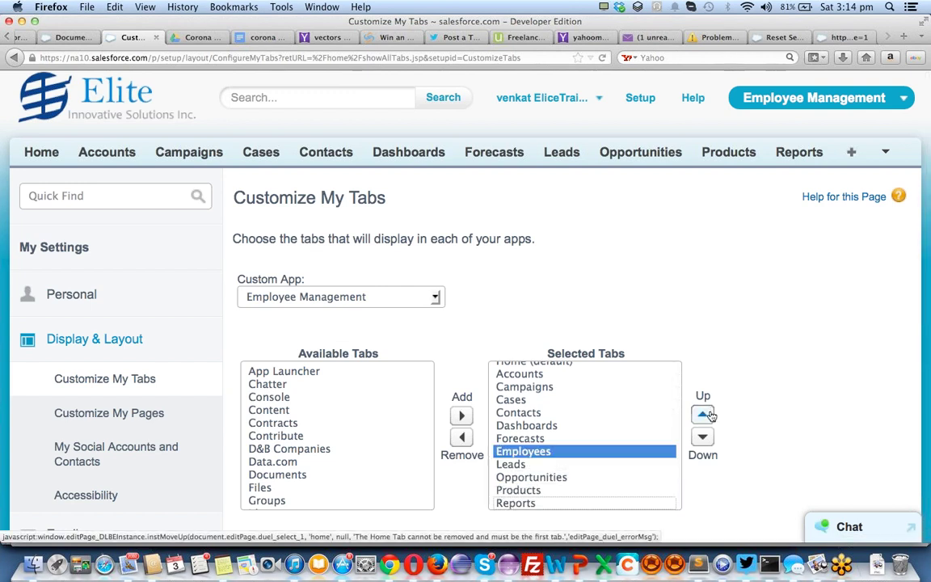
{"action": "left_click", "coordinate": [702, 413]}
{"action": "left_click", "coordinate": [702, 414]}
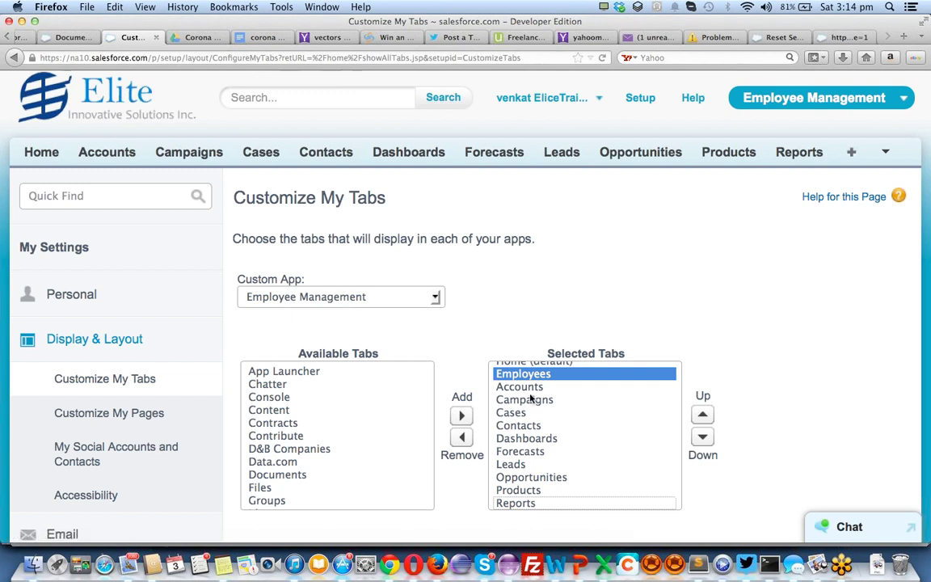
Remove Accounts, Campaigns and Cases from the app's chosen tabs
{"action": "left_click_drag", "start_coordinate": [531, 398], "coordinate": [529, 391]}
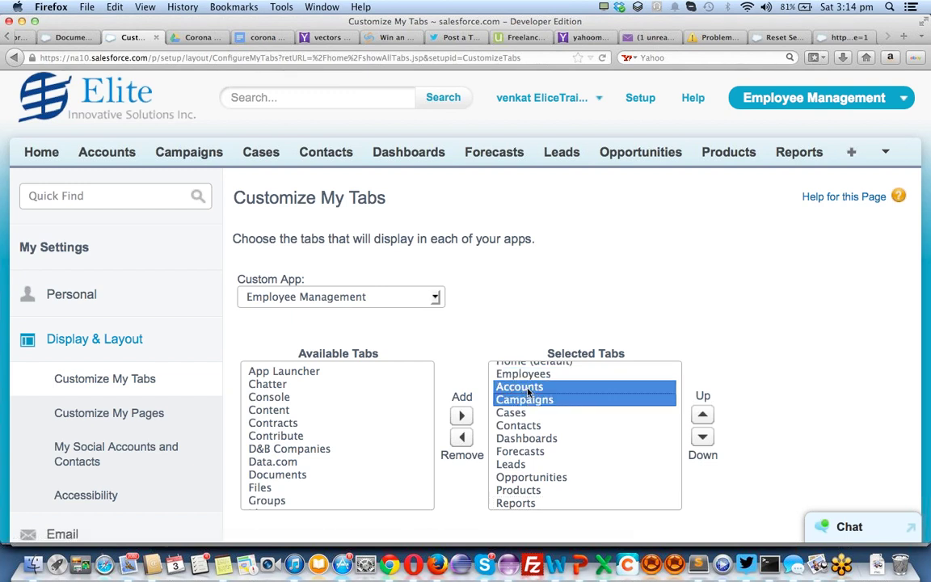
{"action": "key", "text": "shift+Down"}
{"action": "key", "text": "shift+Down"}
{"action": "key", "text": "shift+Down"}
{"action": "key", "text": "shift+Up"}
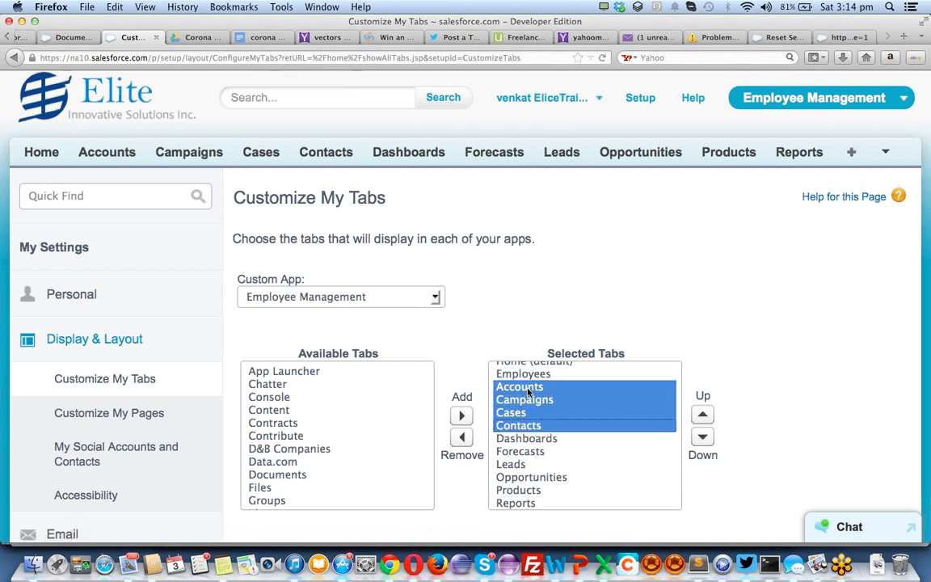
{"action": "key", "text": "shift+Up"}
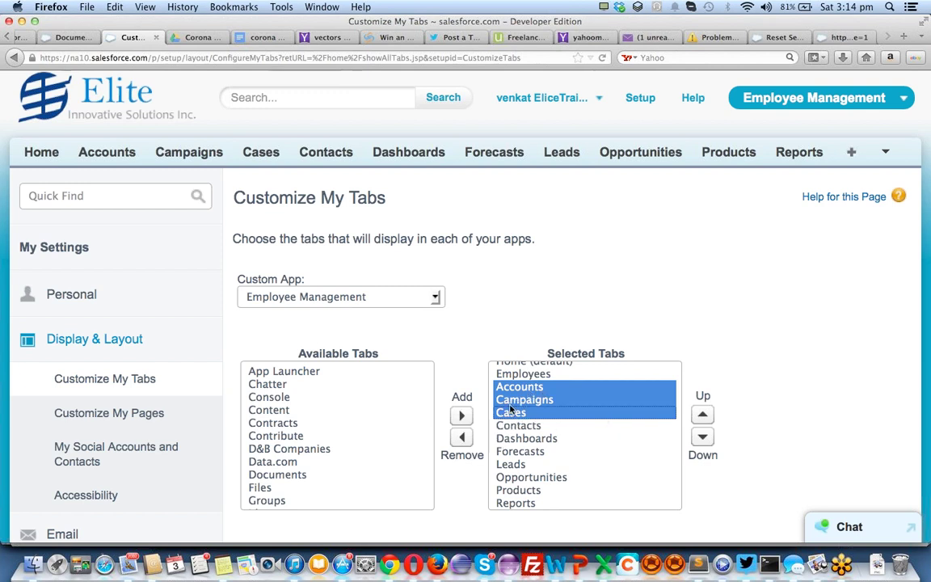
{"action": "left_click", "coordinate": [461, 436]}
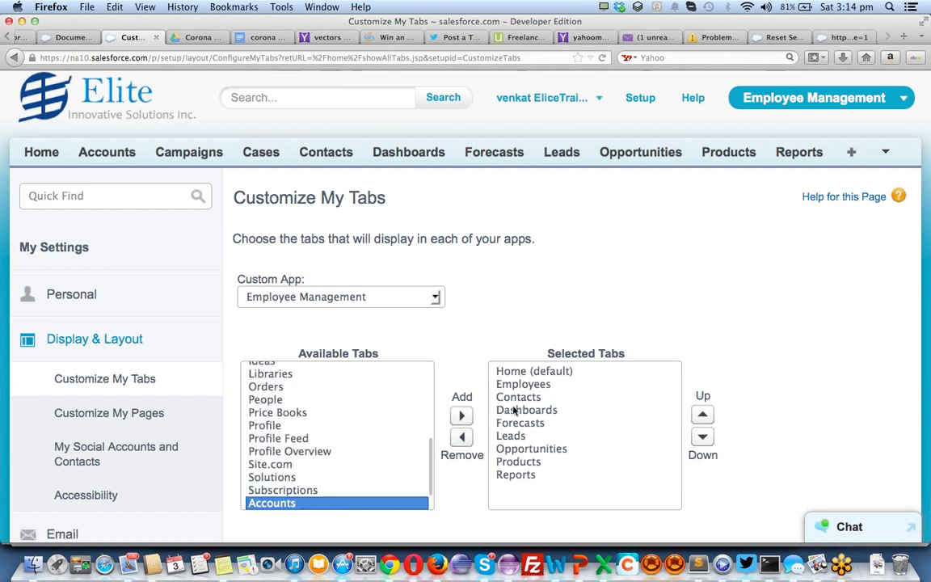
Remove Forecasts, Leads, Opportunities and Products, then save the tab arrangement
{"action": "left_click", "coordinate": [522, 410]}
{"action": "left_click", "coordinate": [520, 422]}
{"action": "key", "text": "shift+Down"}
{"action": "key", "text": "shift+Down"}
{"action": "key", "text": "shift+Down"}
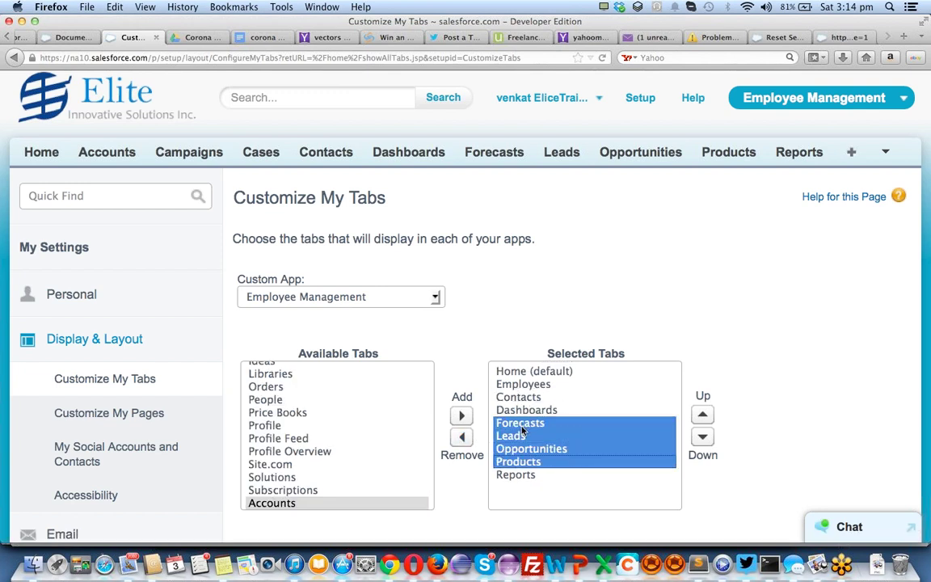
{"action": "left_click", "coordinate": [461, 437]}
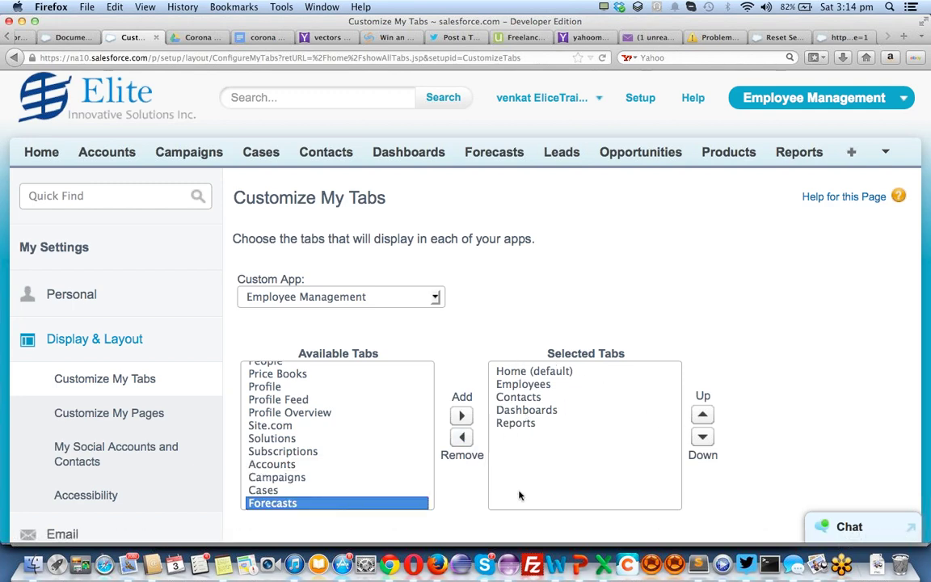
{"action": "scroll", "coordinate": [602, 353], "scroll_direction": "down", "scroll_amount": 5}
{"action": "left_click", "coordinate": [475, 296]}
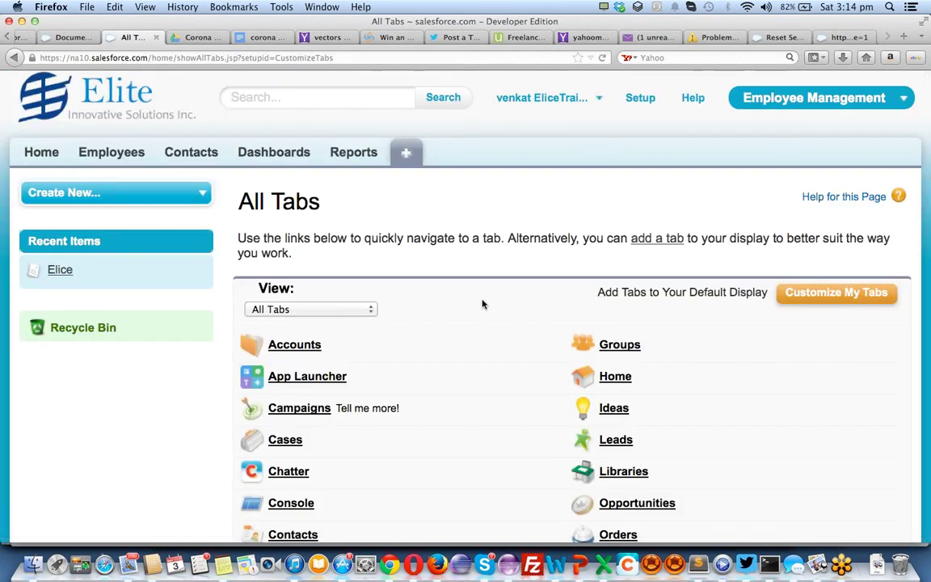
From the Employees tab, open Edit Layout through the force.com quick-access menu
{"action": "left_click", "coordinate": [134, 152]}
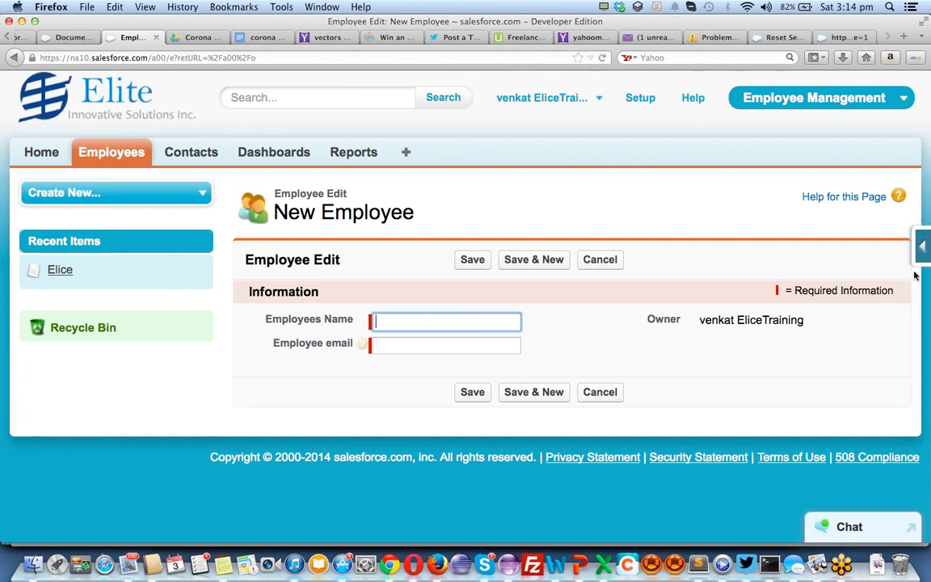
{"action": "left_click", "coordinate": [922, 247]}
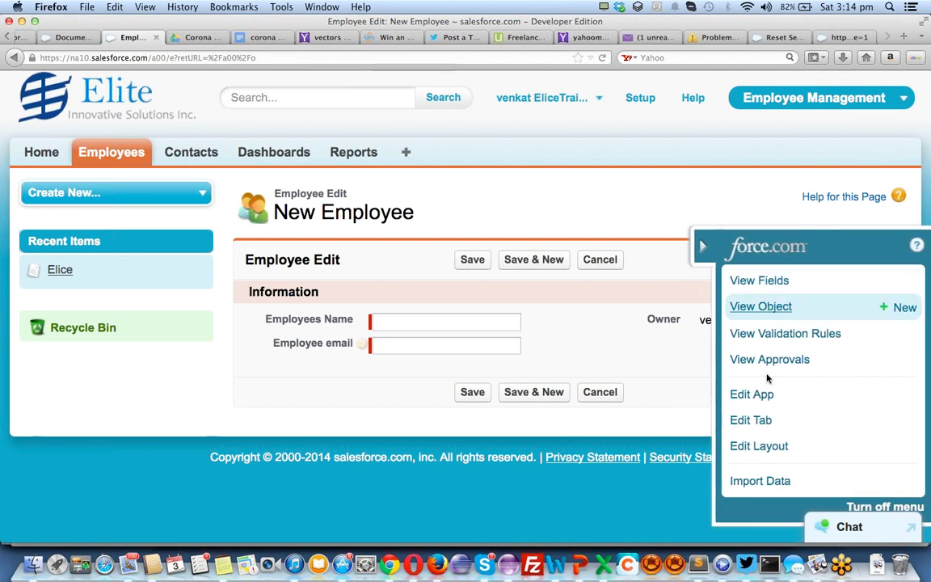
{"action": "left_click", "coordinate": [759, 444]}
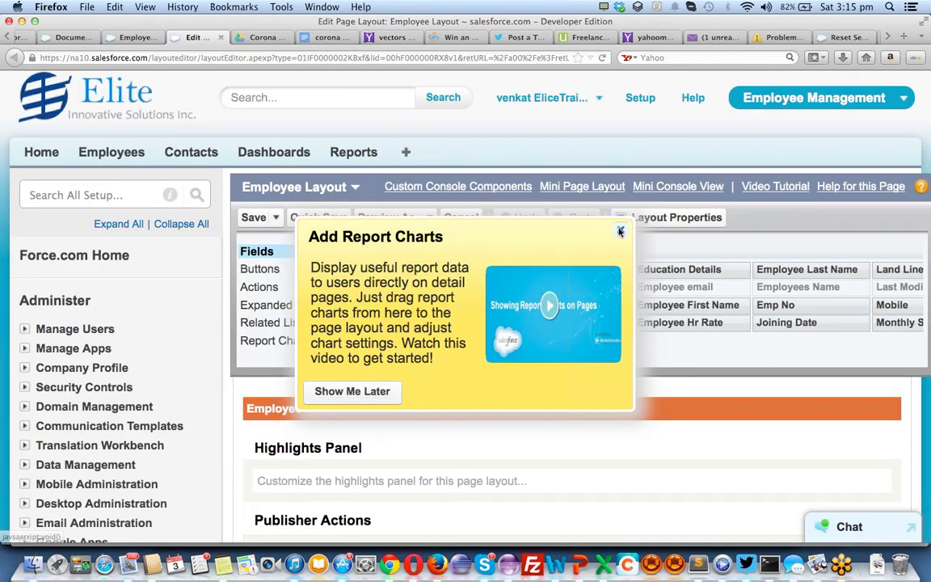
Dismiss the tip and add Age, BLog, City, Country, Date of Birth and Education Details to Information
{"action": "left_click", "coordinate": [619, 229]}
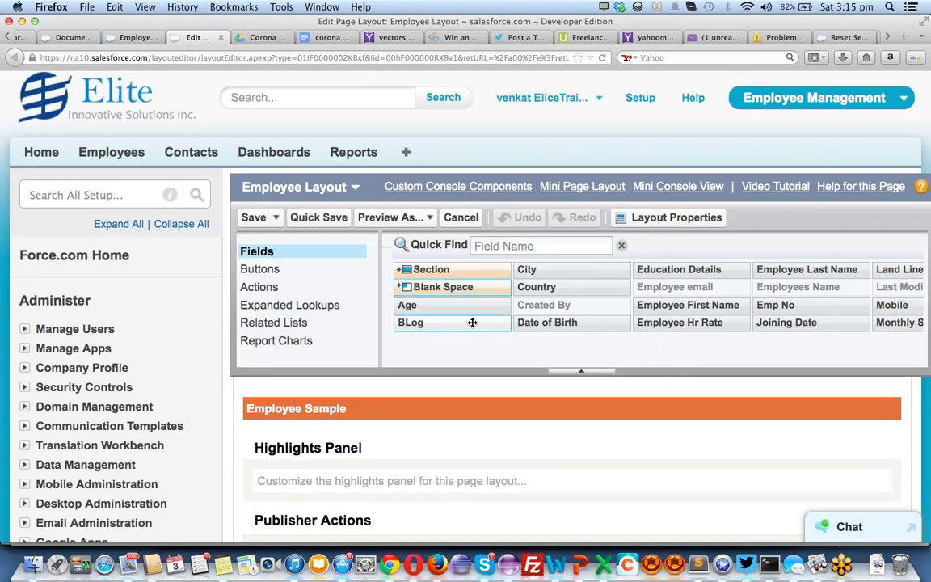
{"action": "scroll", "coordinate": [473, 323], "scroll_direction": "down", "scroll_amount": 5}
{"action": "scroll", "coordinate": [573, 323], "scroll_direction": "down", "scroll_amount": 4}
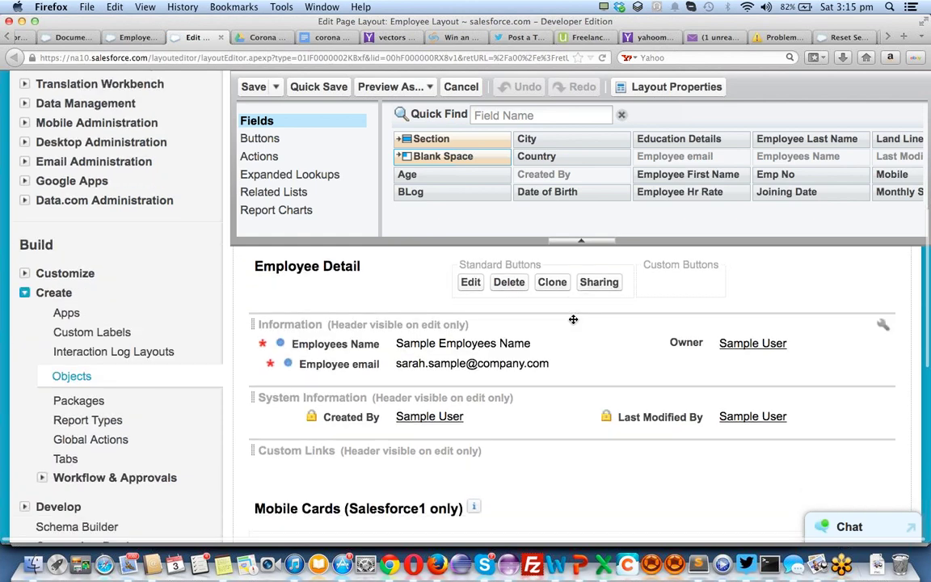
{"action": "left_click_drag", "start_coordinate": [450, 175], "coordinate": [711, 400]}
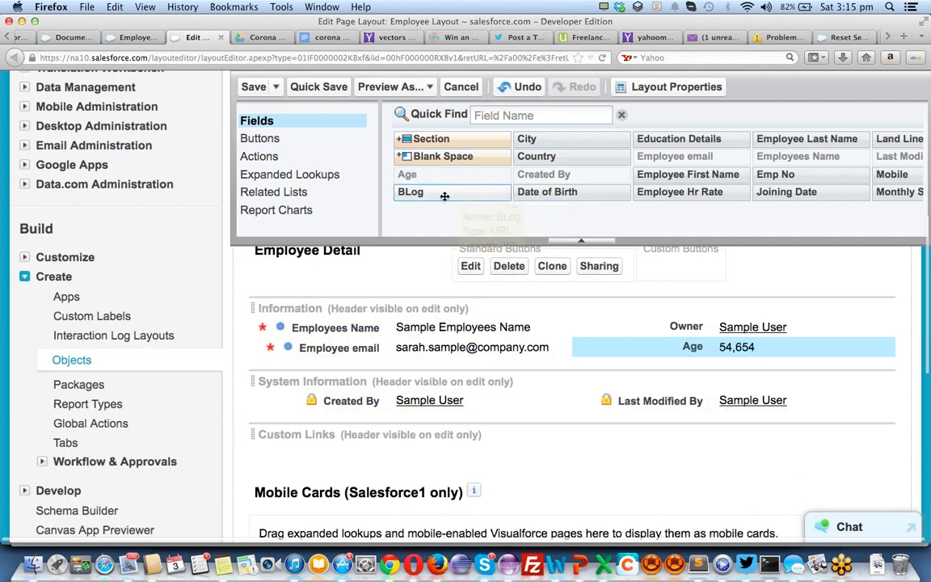
{"action": "left_click_drag", "start_coordinate": [443, 191], "coordinate": [741, 357]}
{"action": "left_click_drag", "start_coordinate": [535, 142], "coordinate": [443, 331]}
{"action": "left_click_drag", "start_coordinate": [563, 155], "coordinate": [478, 388]}
{"action": "left_click_drag", "start_coordinate": [587, 190], "coordinate": [740, 390]}
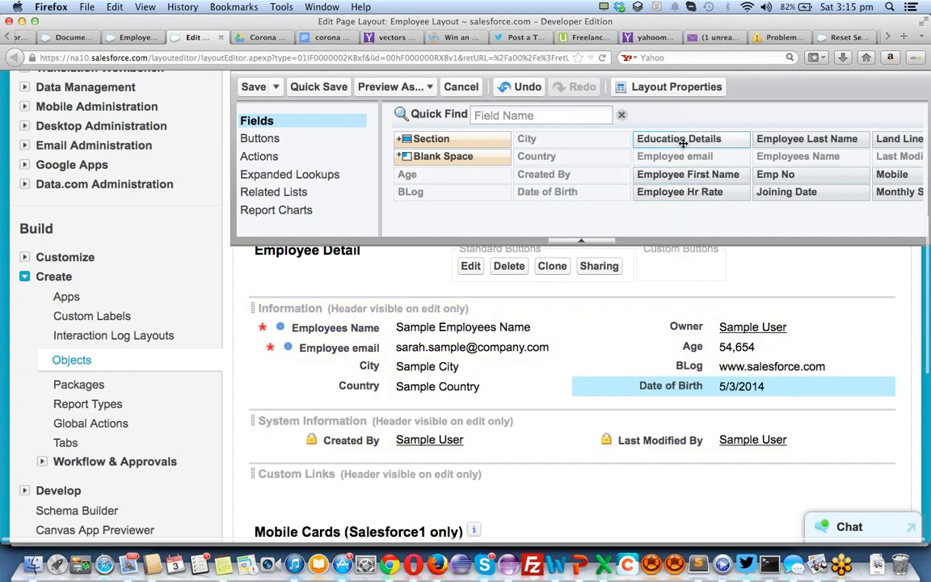
{"action": "left_click_drag", "start_coordinate": [679, 142], "coordinate": [474, 404]}
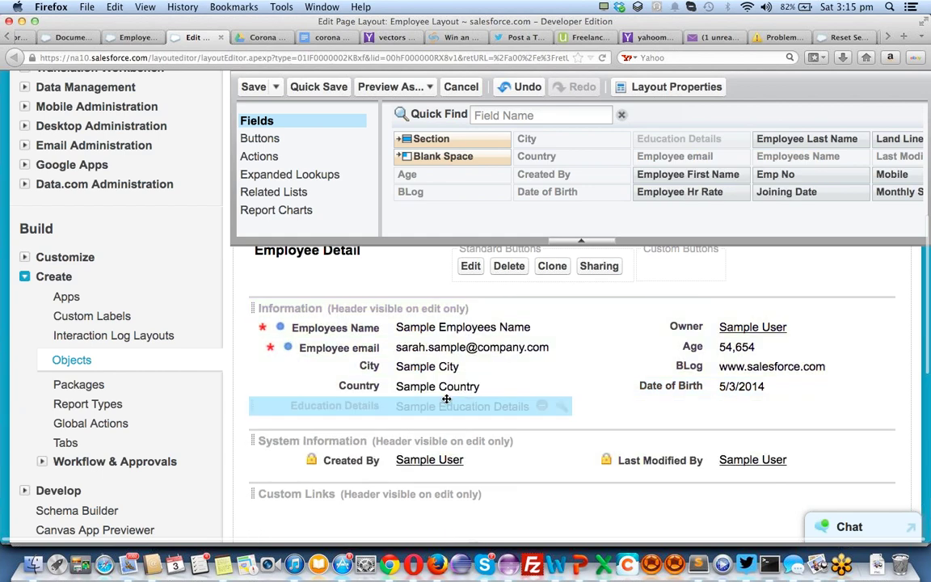
Add Employee First Name, Emp No, Employee Hr Rate, Joining Date, Land Line, Mobile and Monthly Salary
{"action": "left_click_drag", "start_coordinate": [687, 174], "coordinate": [473, 347]}
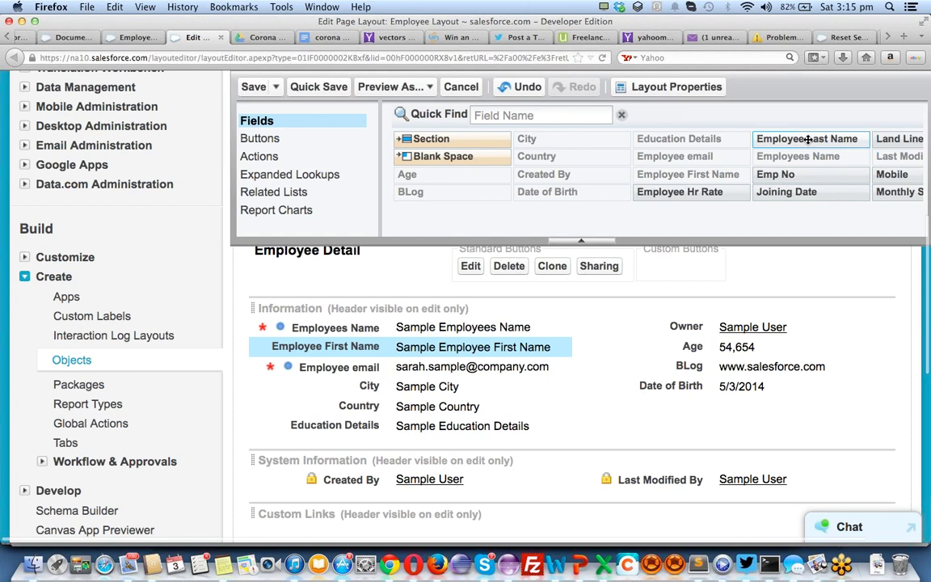
{"action": "left_click_drag", "start_coordinate": [773, 139], "coordinate": [699, 346]}
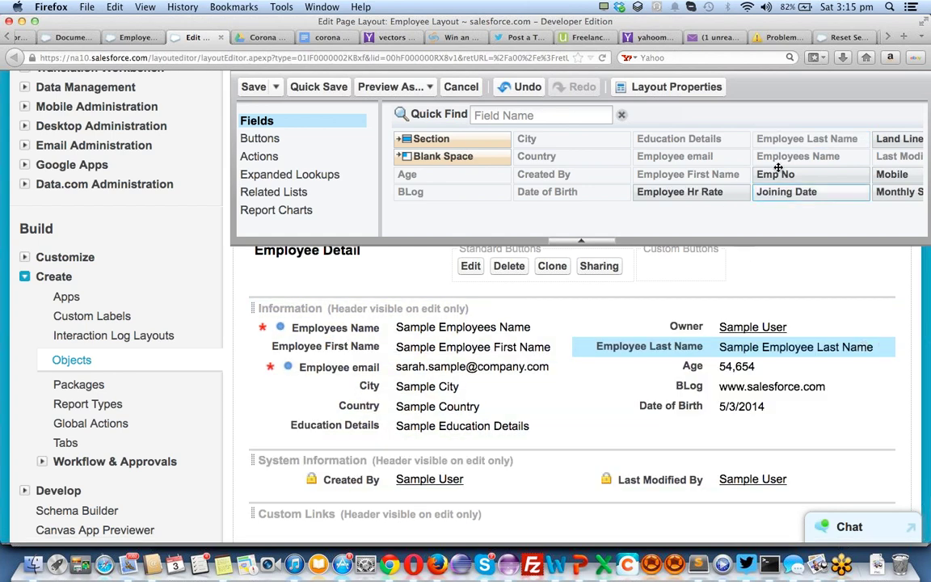
{"action": "left_click_drag", "start_coordinate": [774, 174], "coordinate": [701, 348]}
{"action": "left_click_drag", "start_coordinate": [679, 191], "coordinate": [708, 428]}
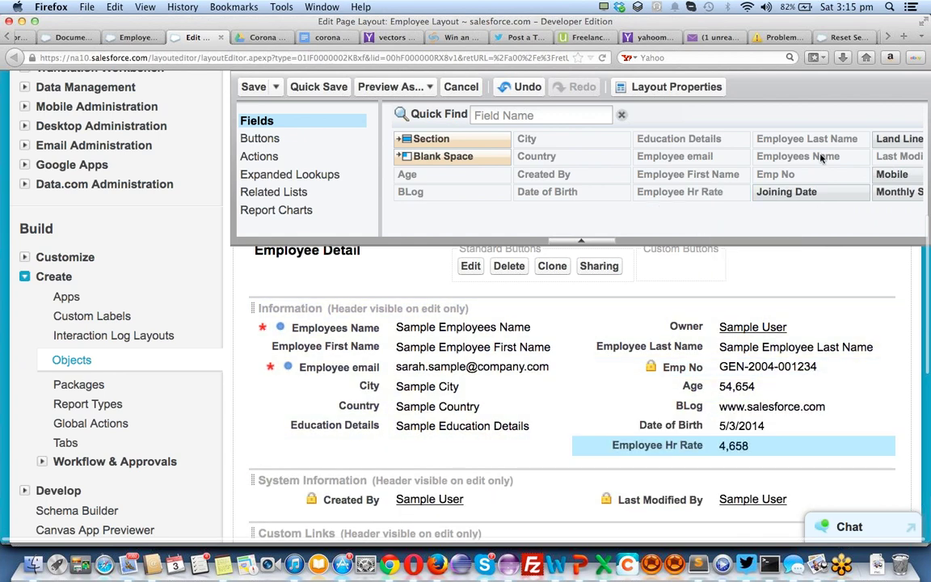
{"action": "left_click_drag", "start_coordinate": [778, 194], "coordinate": [469, 457]}
{"action": "left_click_drag", "start_coordinate": [885, 136], "coordinate": [461, 458]}
{"action": "left_click_drag", "start_coordinate": [892, 173], "coordinate": [698, 460]}
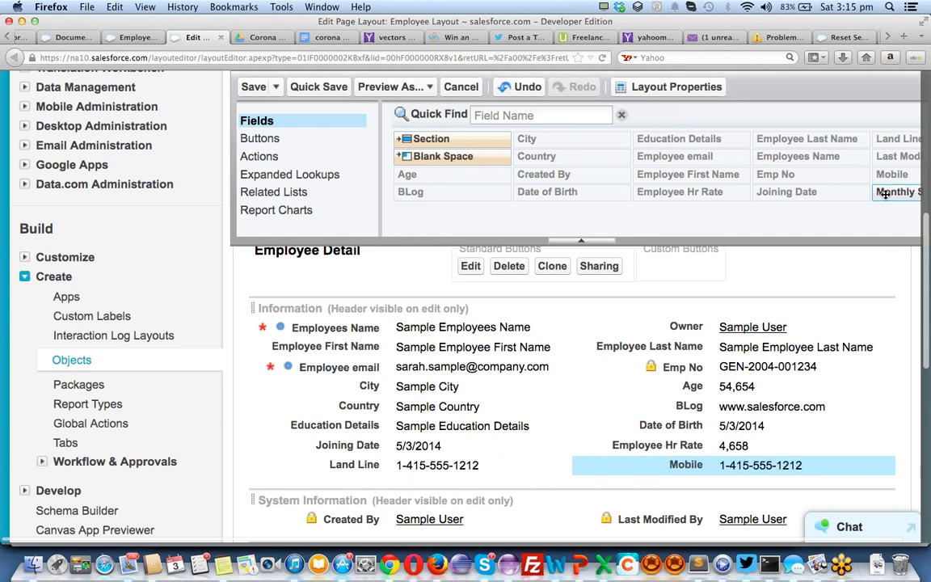
{"action": "left_click_drag", "start_coordinate": [885, 192], "coordinate": [426, 475]}
Add Montly Bonus below Mobile and SSN Number below Monthly Salary, then review the layout
{"action": "scroll", "coordinate": [657, 208], "scroll_direction": "right", "scroll_amount": 2}
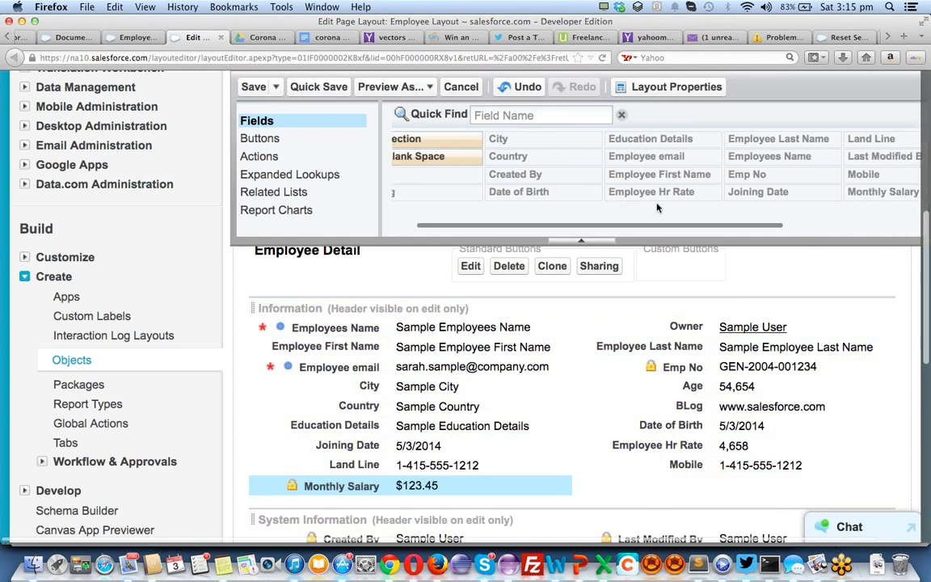
{"action": "scroll", "coordinate": [657, 207], "scroll_direction": "right", "scroll_amount": 5}
{"action": "left_click_drag", "start_coordinate": [808, 141], "coordinate": [709, 485]}
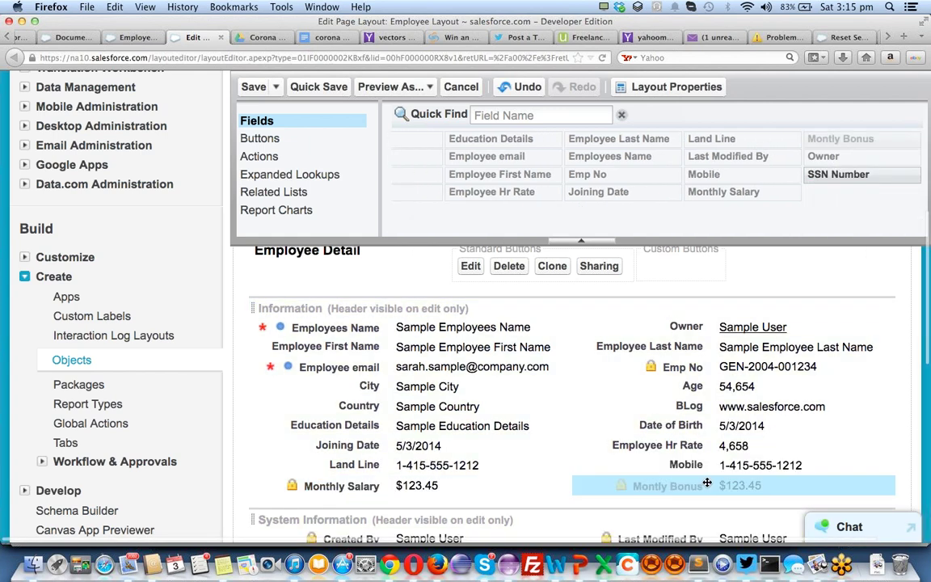
{"action": "left_click_drag", "start_coordinate": [838, 175], "coordinate": [397, 428]}
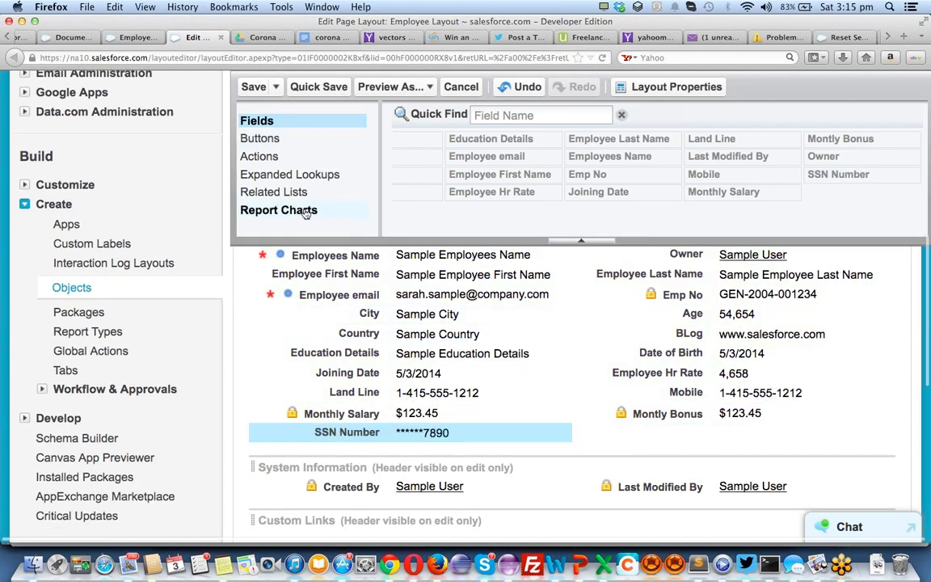
{"action": "scroll", "coordinate": [307, 202], "scroll_direction": "up", "scroll_amount": 10}
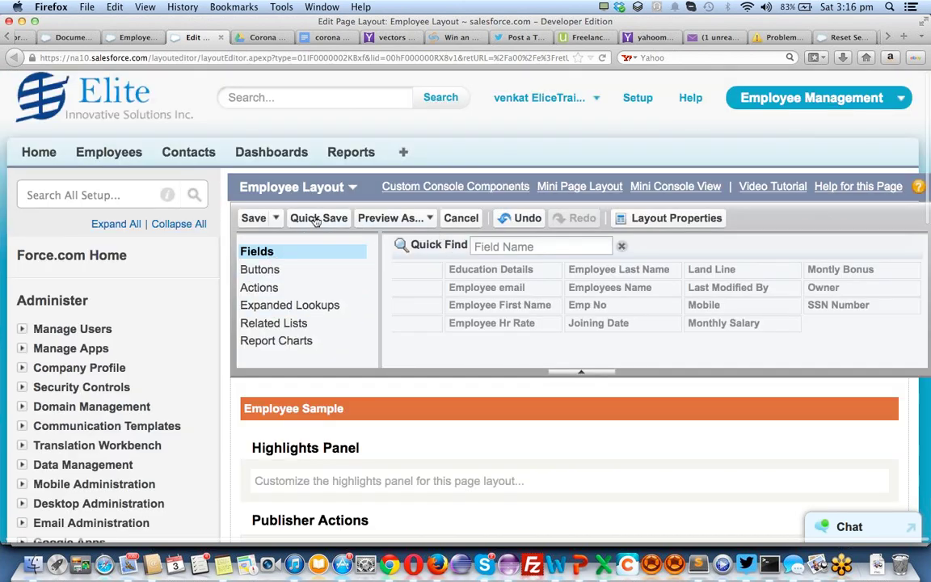
{"action": "scroll", "coordinate": [535, 484], "scroll_direction": "down", "scroll_amount": 5}
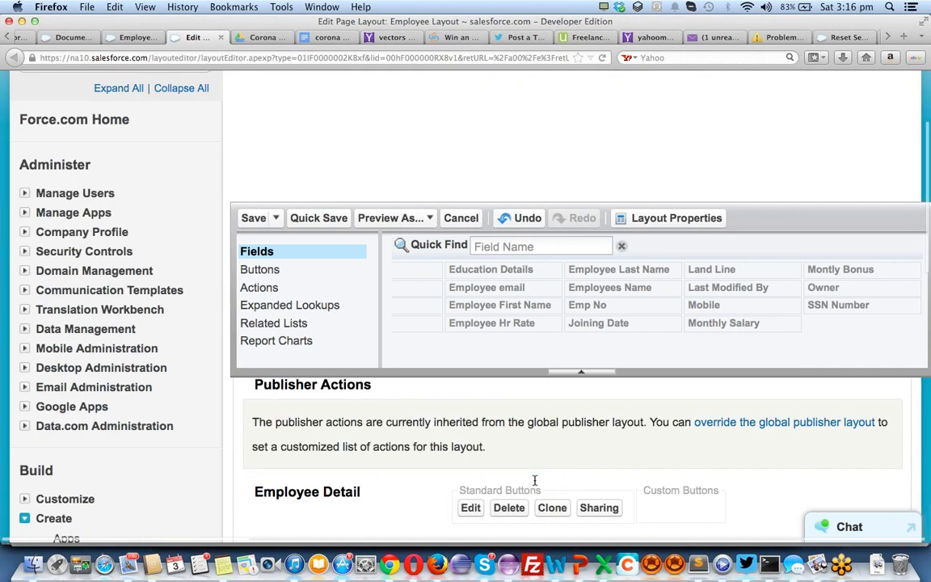
{"action": "scroll", "coordinate": [535, 484], "scroll_direction": "up", "scroll_amount": 2}
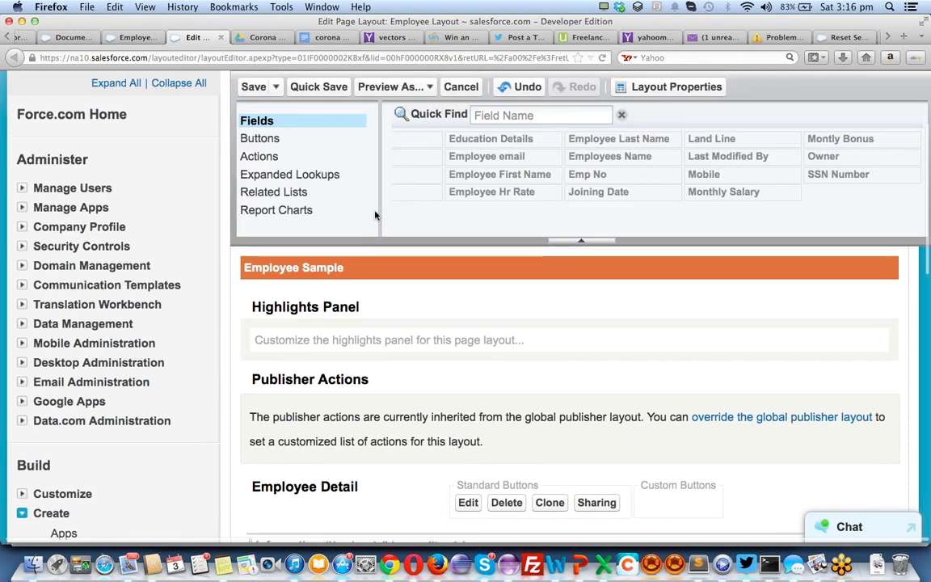
{"action": "scroll", "coordinate": [339, 223], "scroll_direction": "up", "scroll_amount": 3}
{"action": "scroll", "coordinate": [339, 225], "scroll_direction": "up", "scroll_amount": 1}
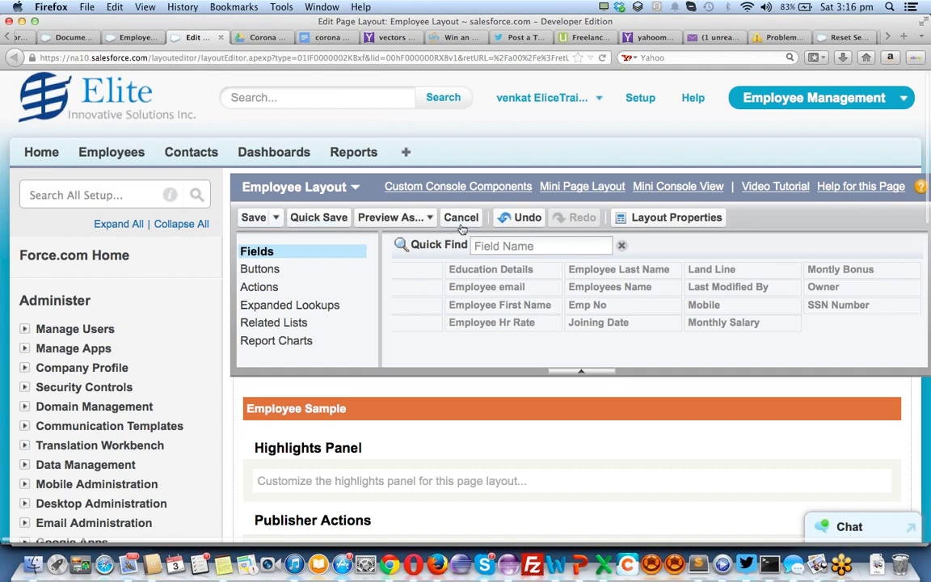
{"action": "scroll", "coordinate": [447, 335], "scroll_direction": "down", "scroll_amount": 10}
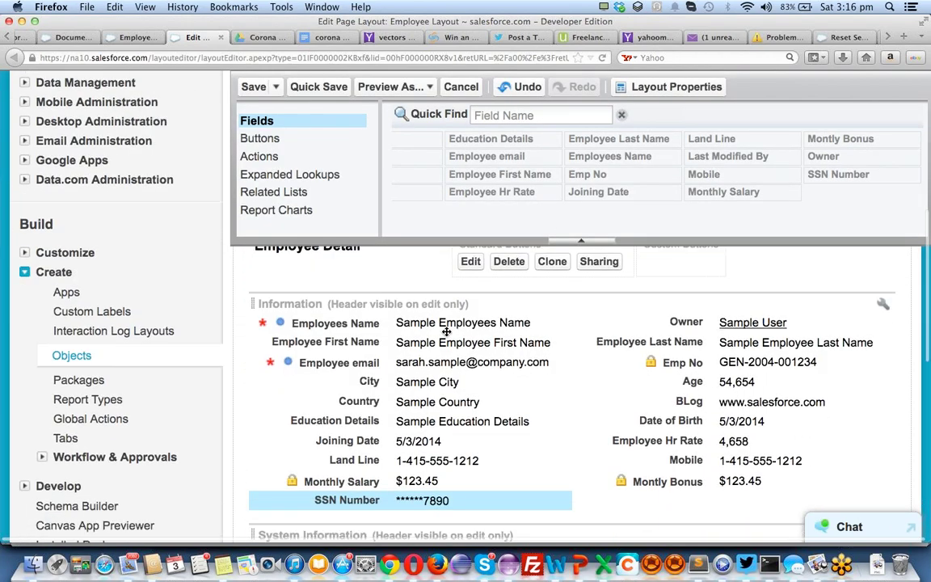
{"action": "scroll", "coordinate": [446, 332], "scroll_direction": "down", "scroll_amount": 2}
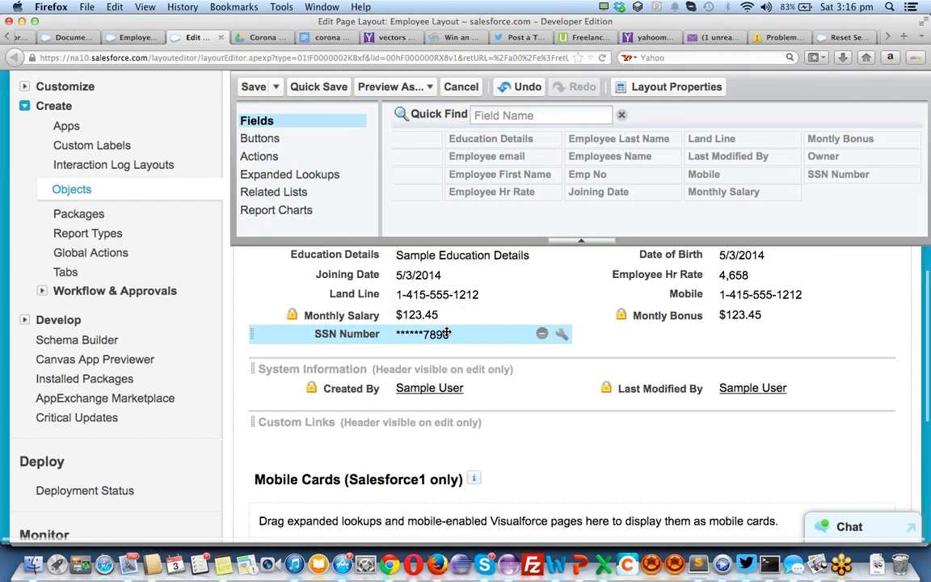
{"action": "scroll", "coordinate": [443, 344], "scroll_direction": "up", "scroll_amount": 3}
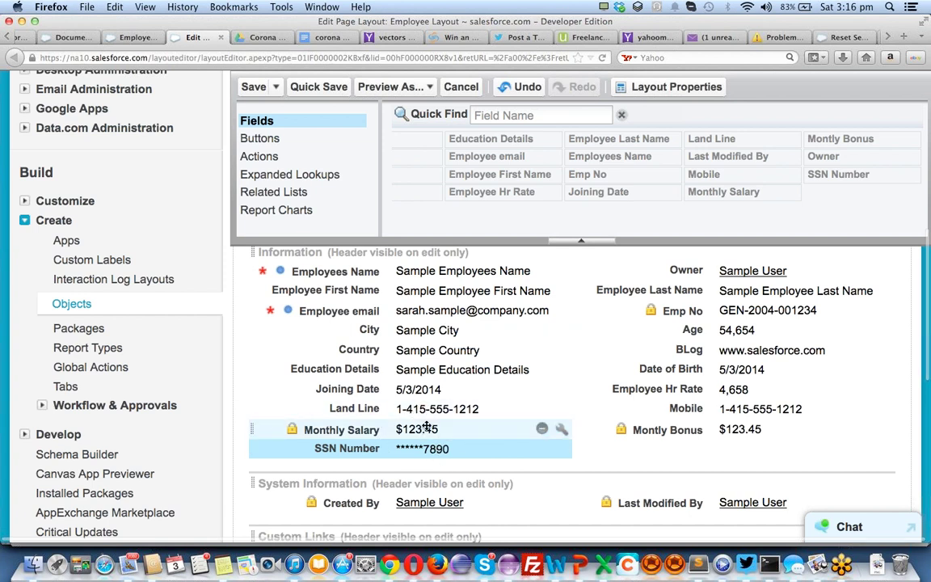
{"action": "left_click", "coordinate": [277, 142]}
Add a new section named Salary Info below SSN Number
{"action": "left_click", "coordinate": [246, 118]}
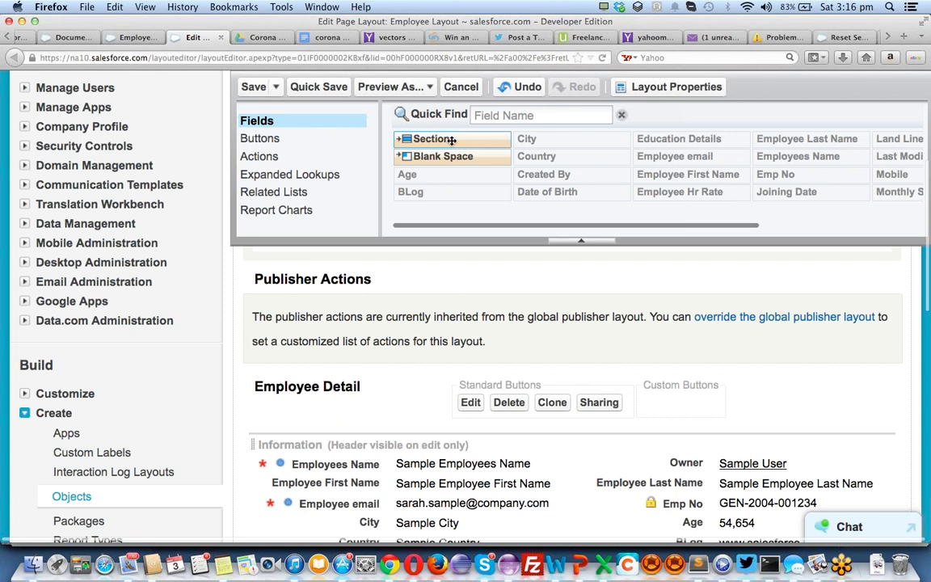
{"action": "left_click_drag", "start_coordinate": [453, 140], "coordinate": [482, 546]}
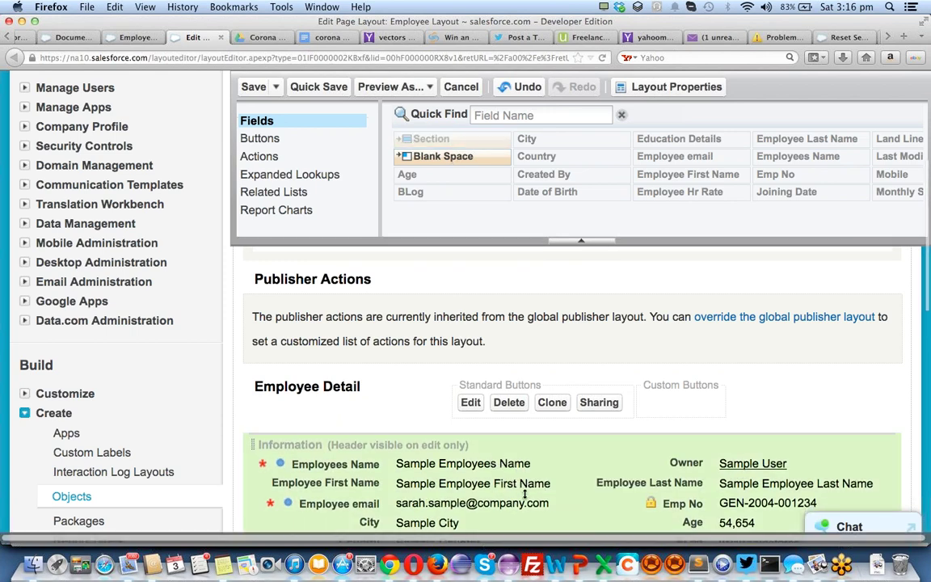
{"action": "left_click_drag", "start_coordinate": [525, 494], "coordinate": [537, 433]}
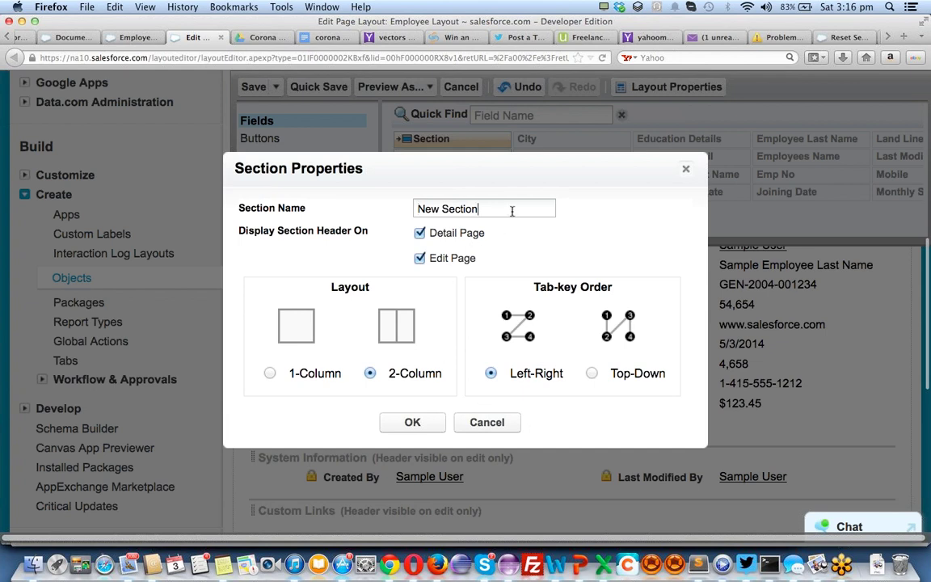
{"action": "key", "text": "super+a"}
{"action": "type", "text": "Sa"}
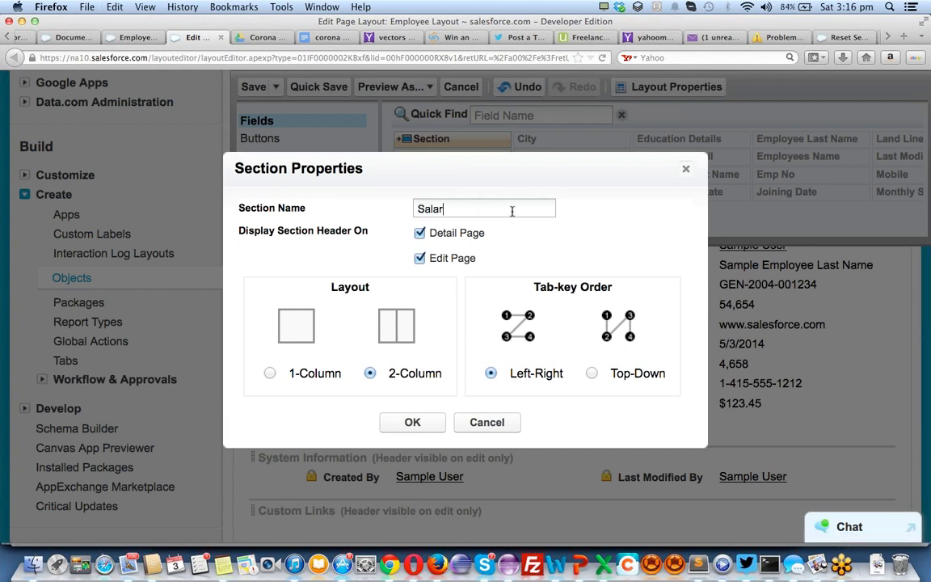
{"action": "type", "text": "lary Info"}
{"action": "left_click", "coordinate": [408, 424]}
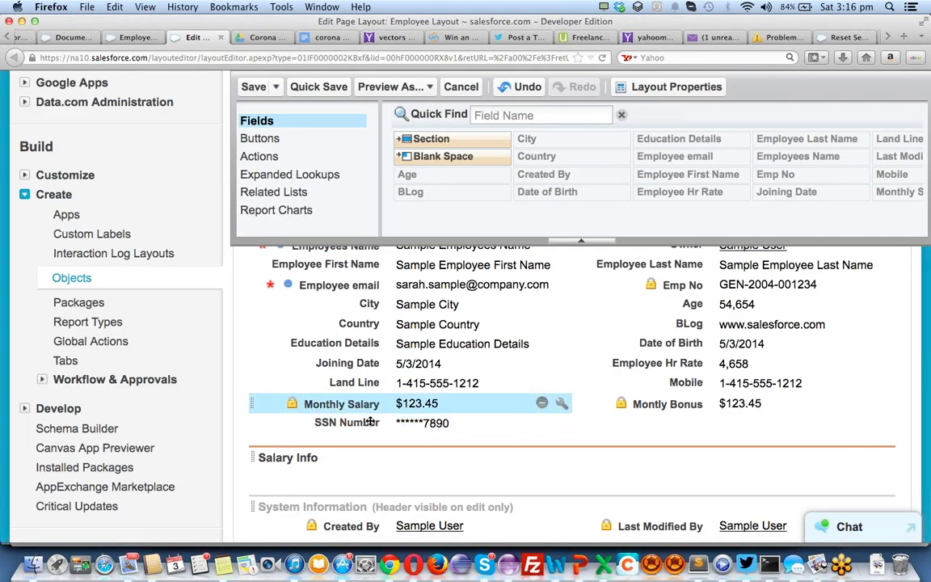
Move Monthly Salary, Employee Hr Rate and Montly Bonus into the Salary Info section
{"action": "left_click_drag", "start_coordinate": [319, 403], "coordinate": [671, 464]}
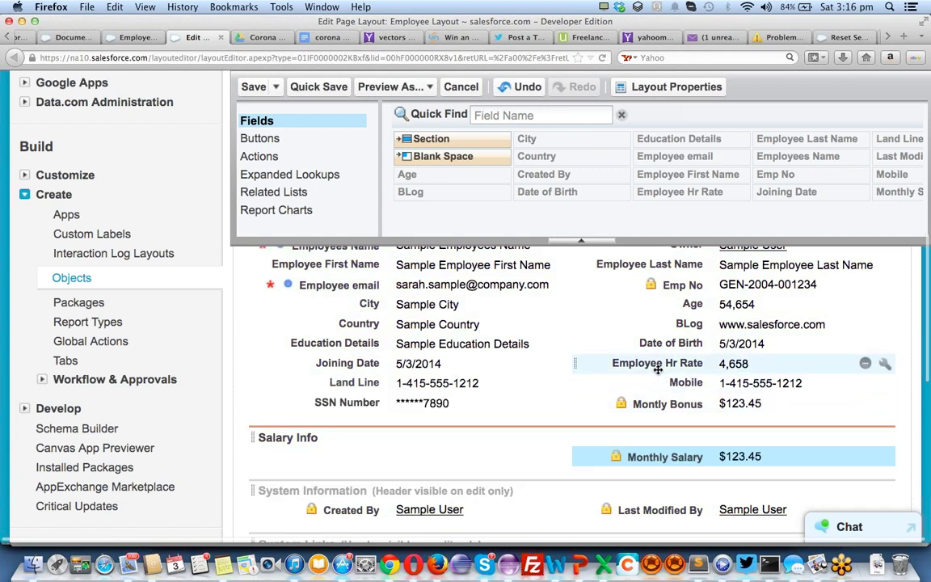
{"action": "left_click_drag", "start_coordinate": [654, 362], "coordinate": [442, 458]}
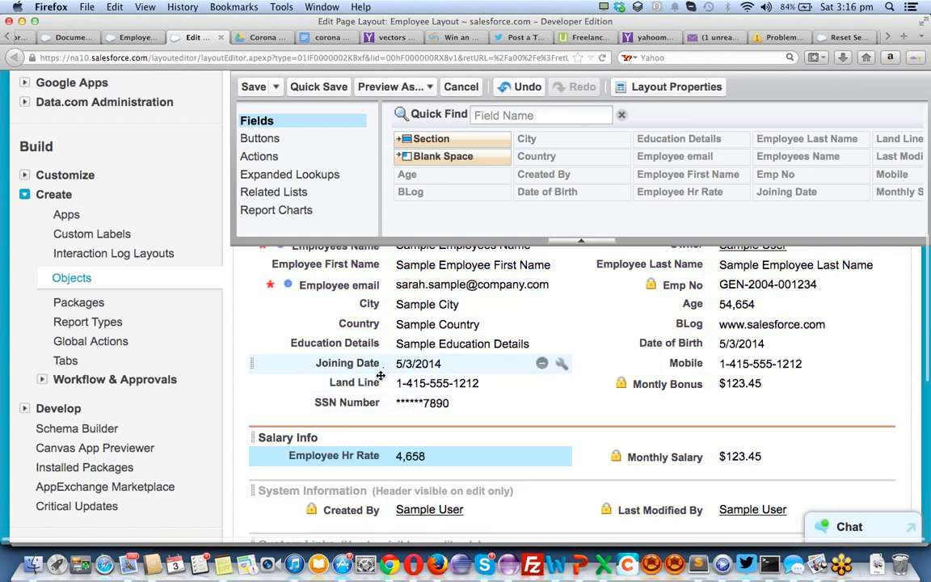
{"action": "scroll", "coordinate": [646, 355], "scroll_direction": "up", "scroll_amount": 3}
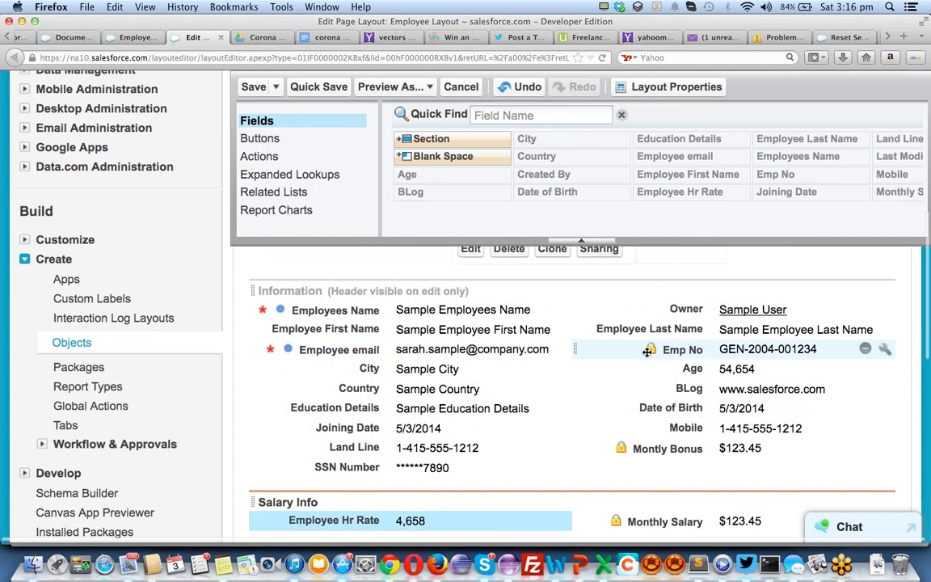
{"action": "scroll", "coordinate": [723, 183], "scroll_direction": "right", "scroll_amount": 5}
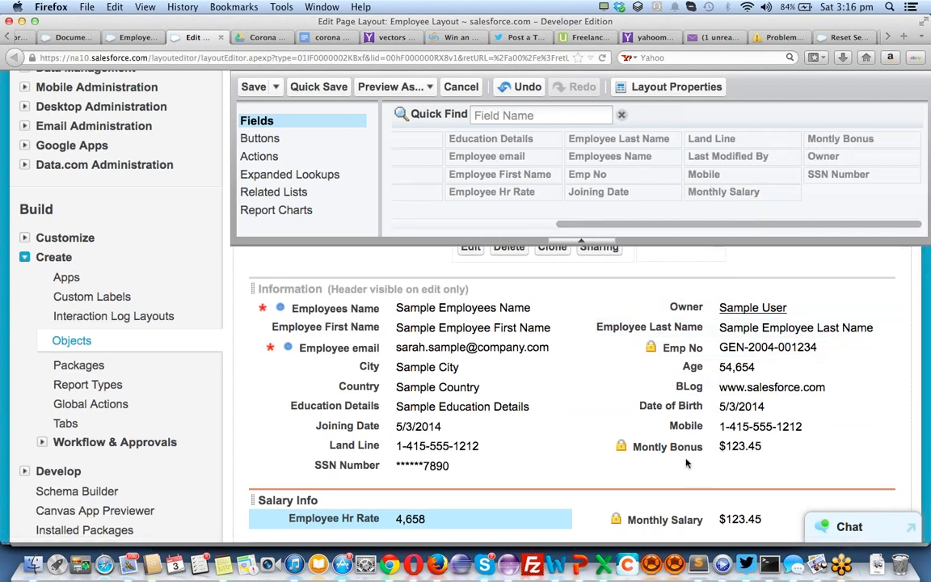
{"action": "left_click_drag", "start_coordinate": [667, 446], "coordinate": [552, 383]}
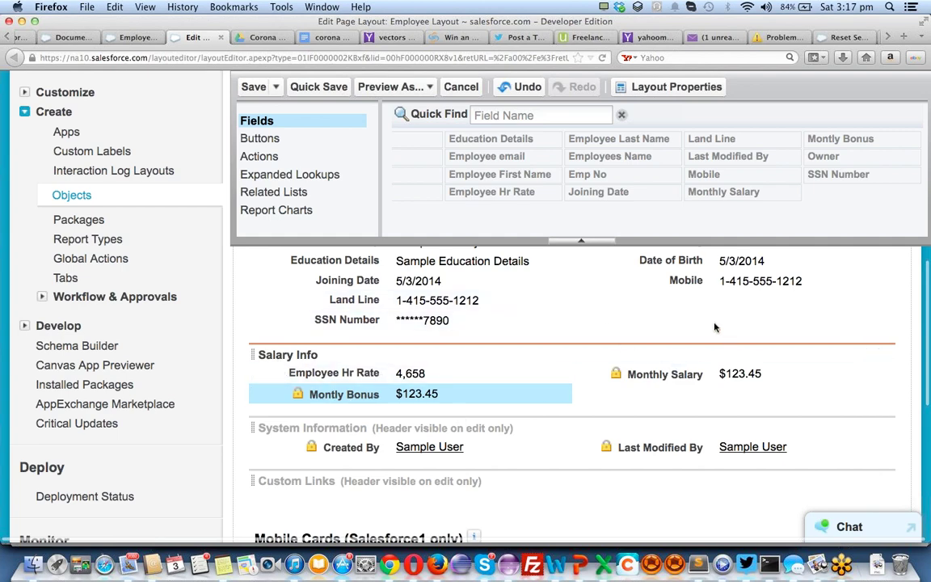
{"action": "scroll", "coordinate": [530, 401], "scroll_direction": "down", "scroll_amount": 5}
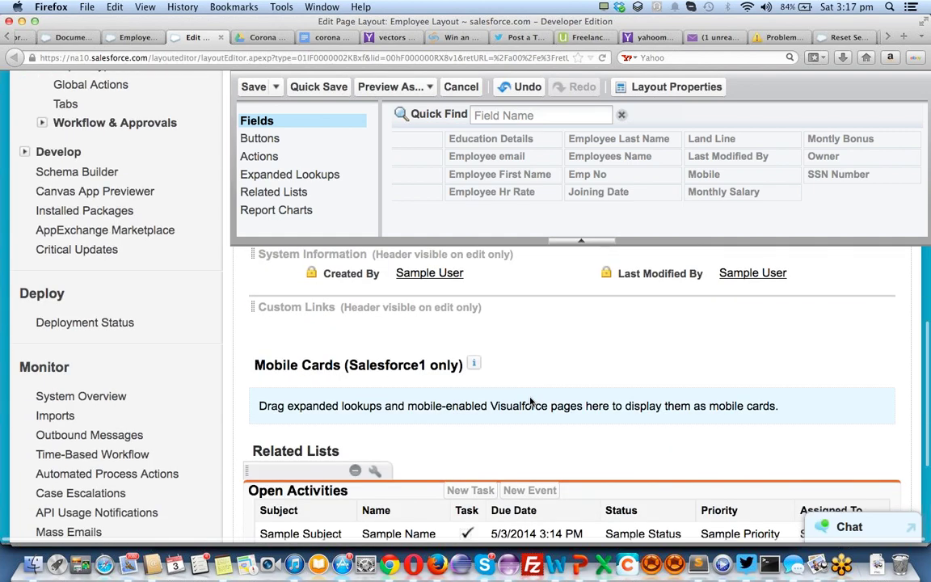
{"action": "scroll", "coordinate": [530, 400], "scroll_direction": "up", "scroll_amount": 8}
{"action": "scroll", "coordinate": [530, 400], "scroll_direction": "up", "scroll_amount": 2}
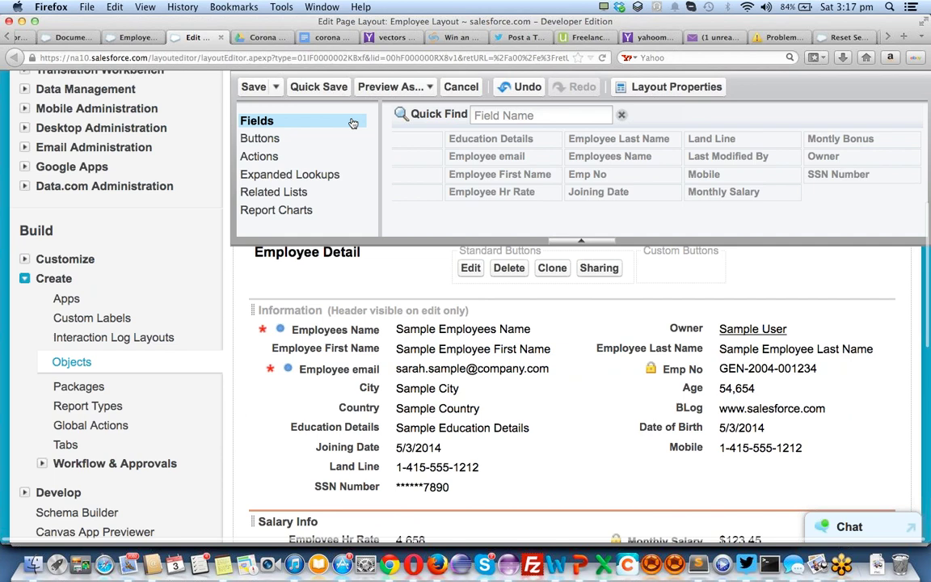
Save the Employee Layout changes
{"action": "left_click", "coordinate": [253, 87]}
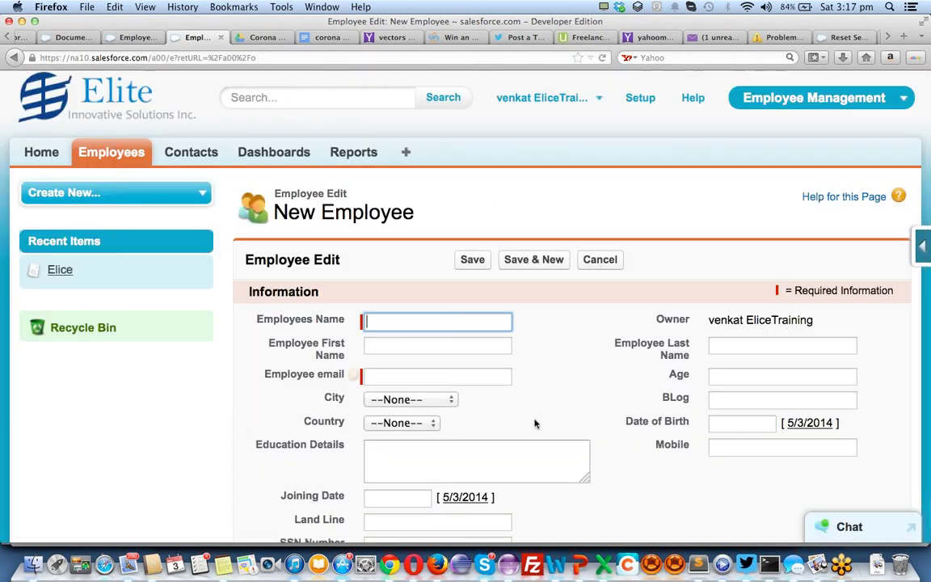
{"action": "scroll", "coordinate": [634, 416], "scroll_direction": "down", "scroll_amount": 5}
{"action": "scroll", "coordinate": [615, 411], "scroll_direction": "up", "scroll_amount": 5}
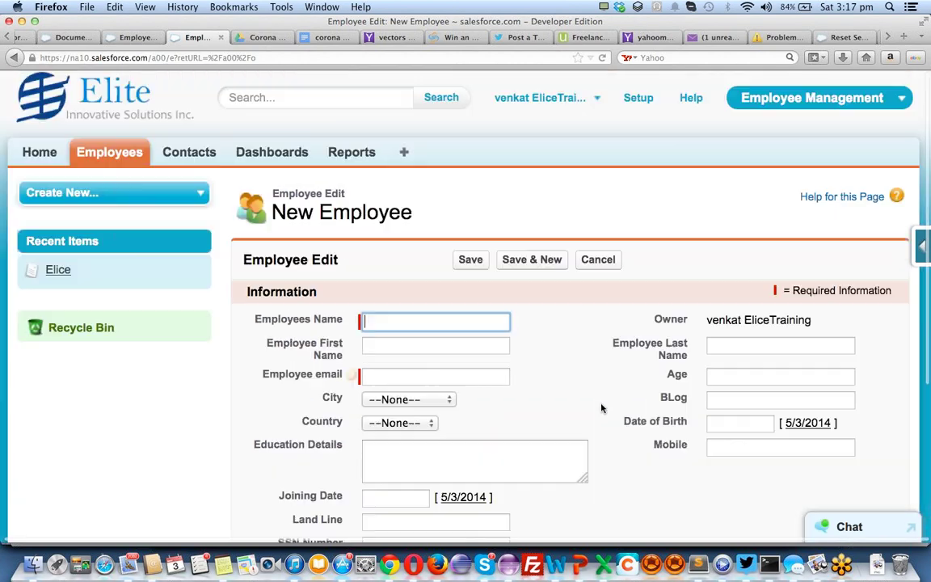
Go via Home to the Employees tab and start a new employee record
{"action": "left_click", "coordinate": [41, 152]}
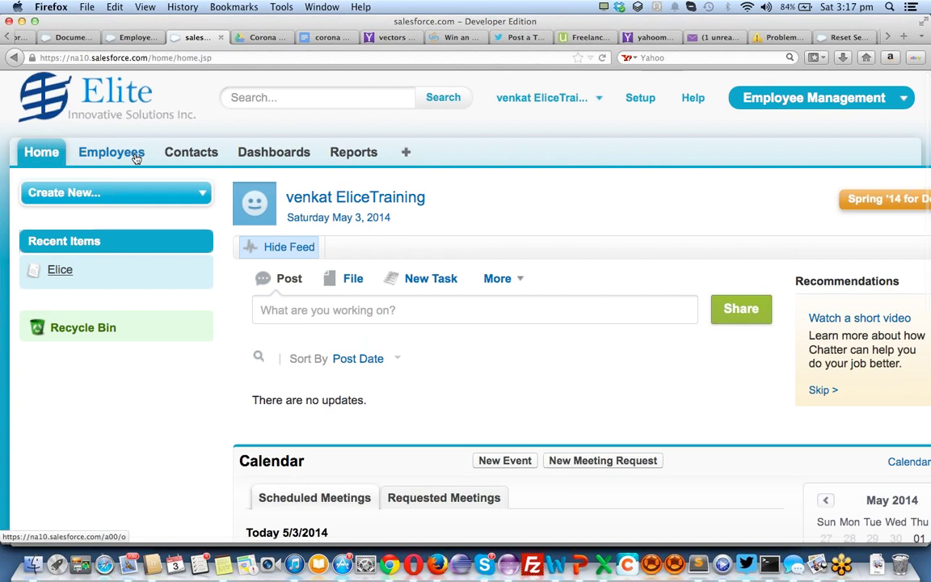
{"action": "left_click", "coordinate": [136, 154]}
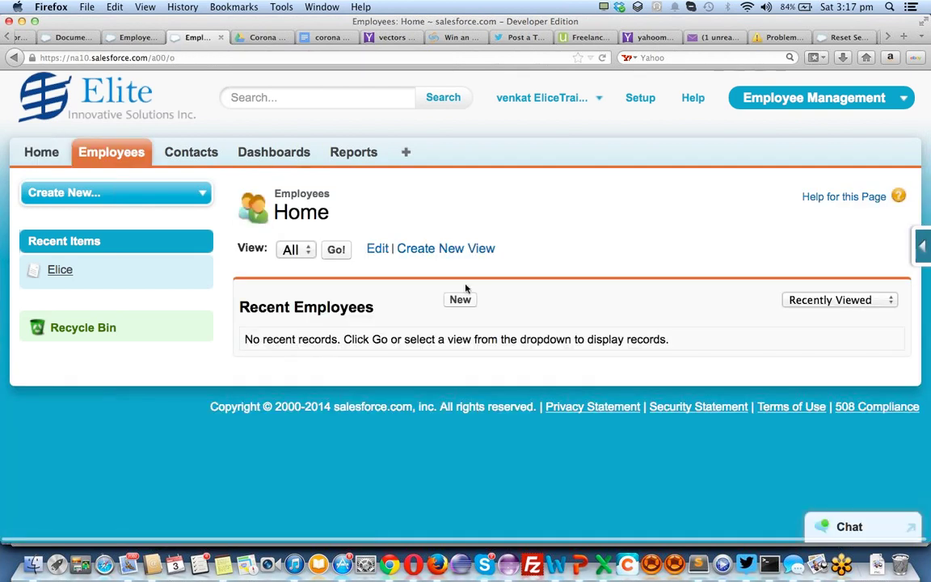
{"action": "left_click", "coordinate": [458, 299]}
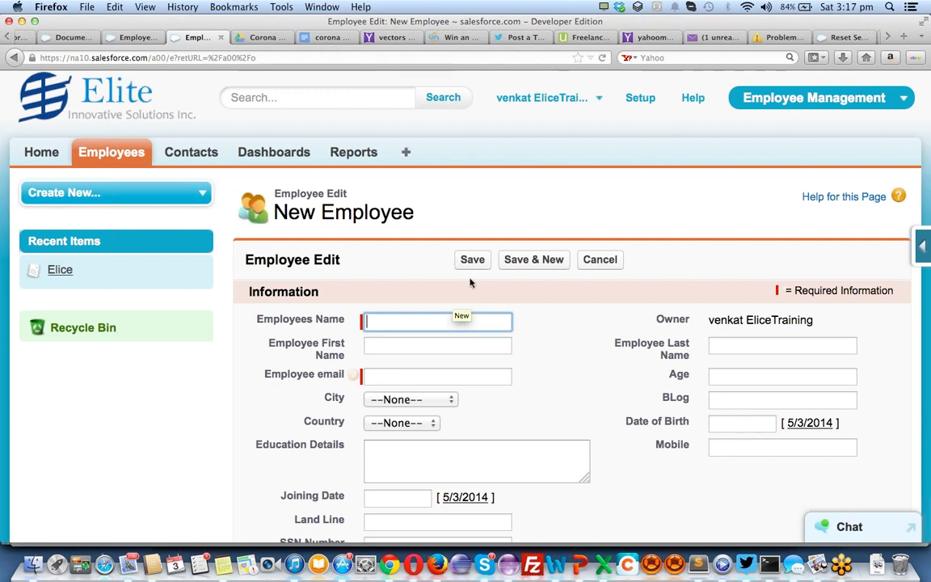
Enter the employee's name and first name
{"action": "left_click", "coordinate": [844, 100]}
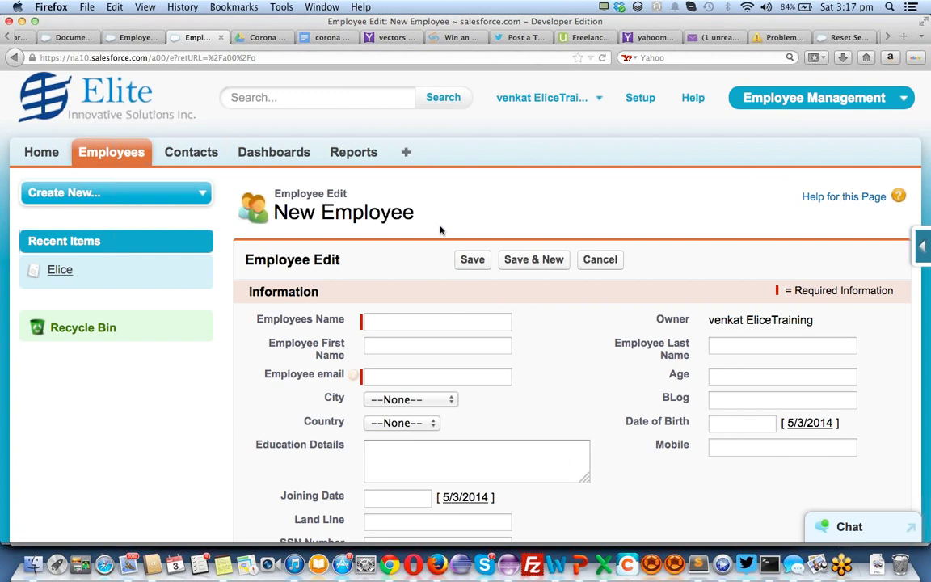
{"action": "left_click", "coordinate": [392, 323]}
{"action": "type", "text": "Srini"}
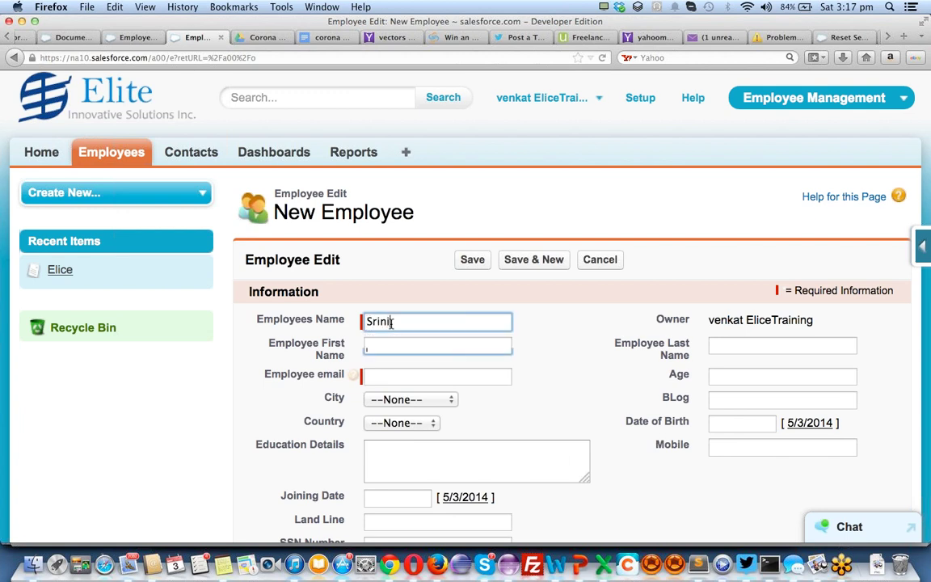
{"action": "key", "text": "Tab"}
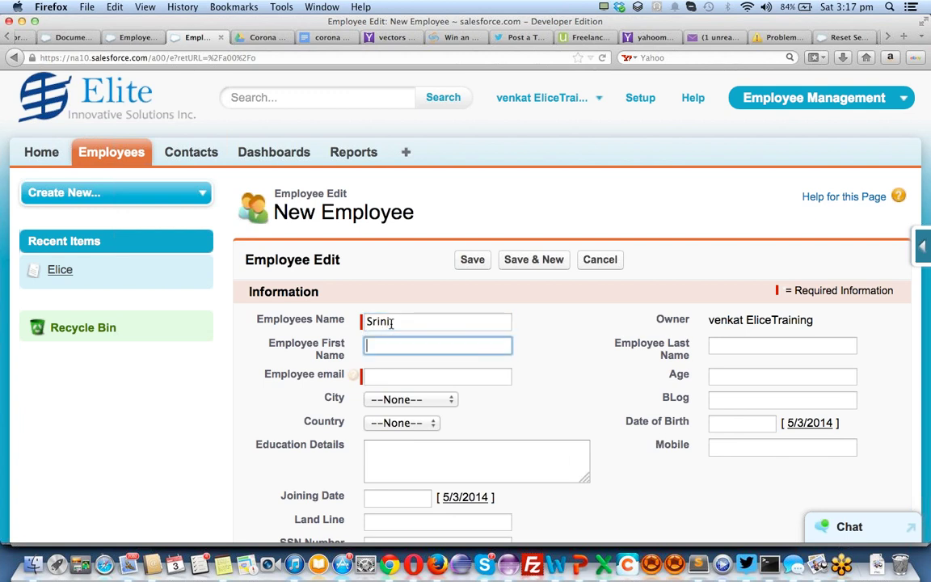
{"action": "type", "text": "Srini"}
{"action": "key", "text": "Tab"}
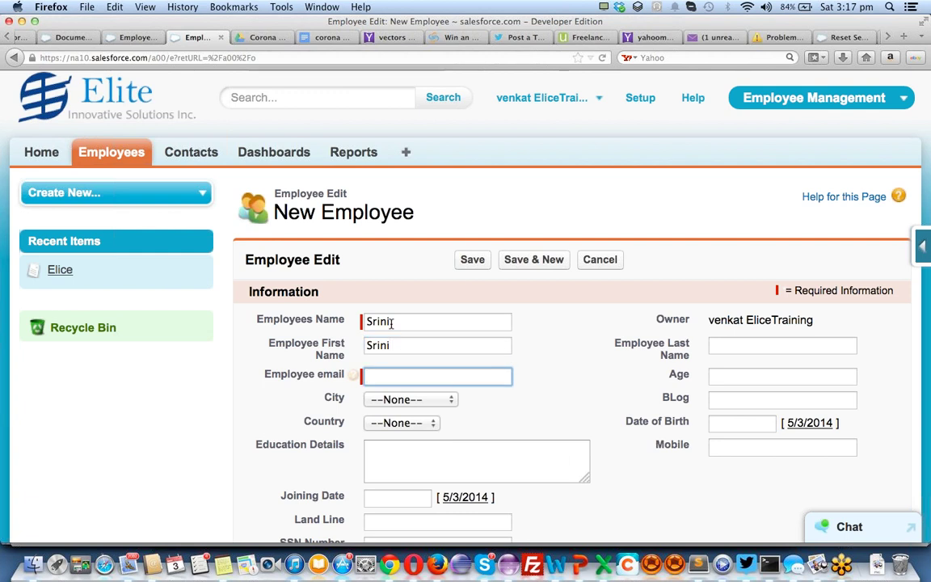
{"action": "left_click", "coordinate": [438, 319]}
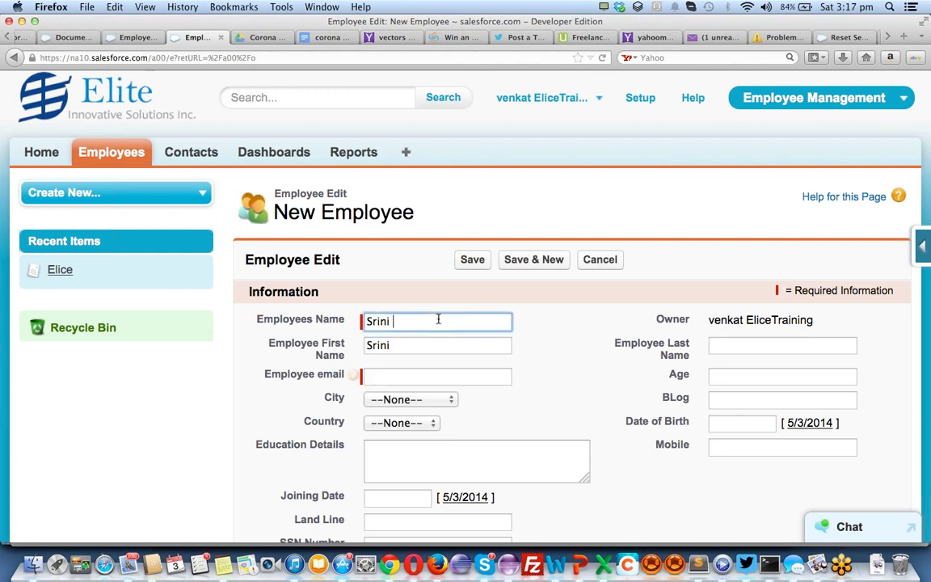
{"action": "type", "text": "One"}
{"action": "key", "text": "Tab"}
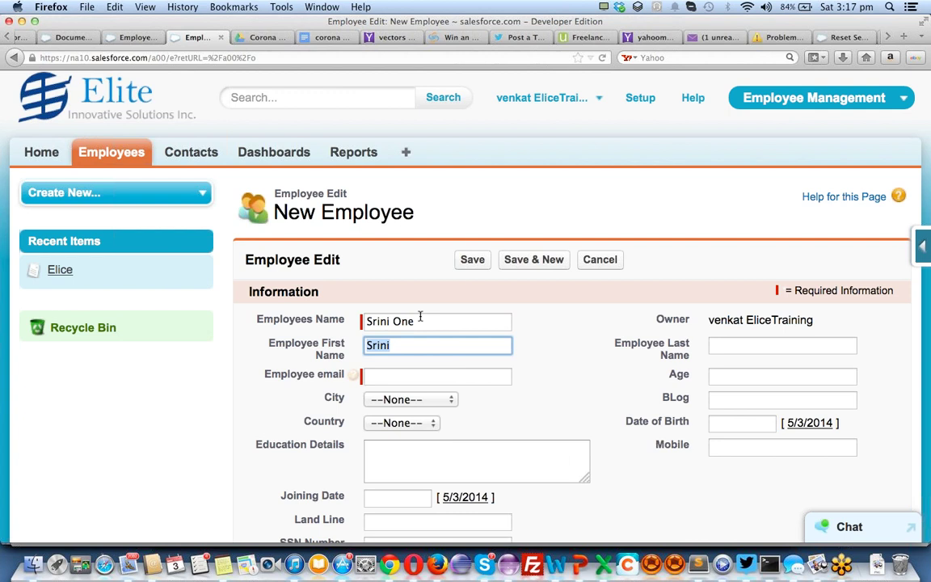
{"action": "double_click", "coordinate": [405, 319]}
{"action": "type", "text": "R"}
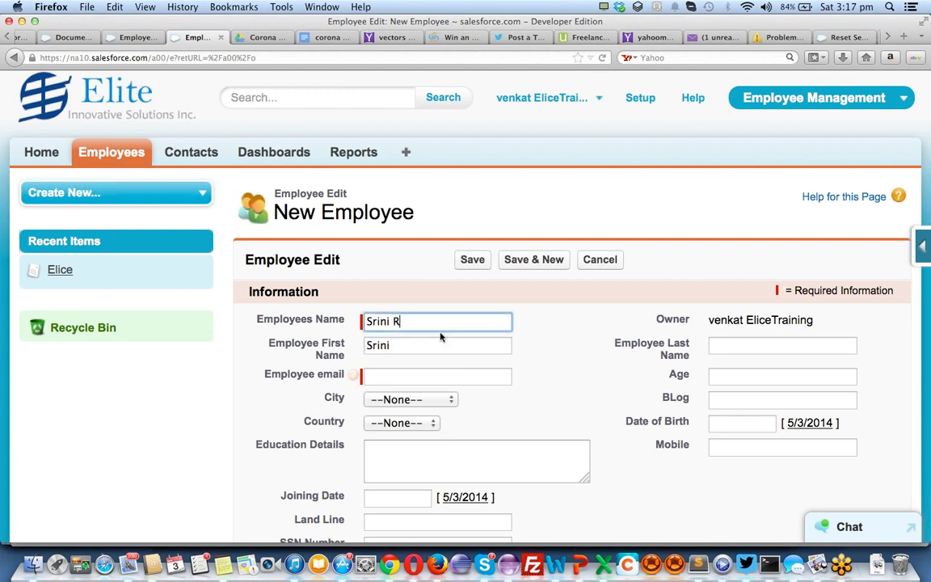
Fill in the employee's last name and e-mail address
{"action": "left_click", "coordinate": [732, 348]}
{"action": "type", "text": "r"}
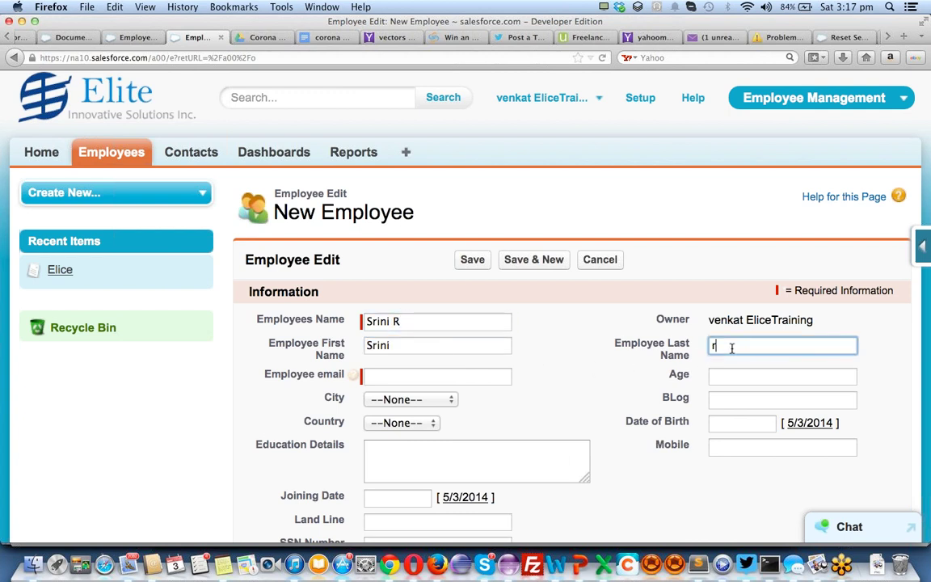
{"action": "left_click", "coordinate": [445, 374]}
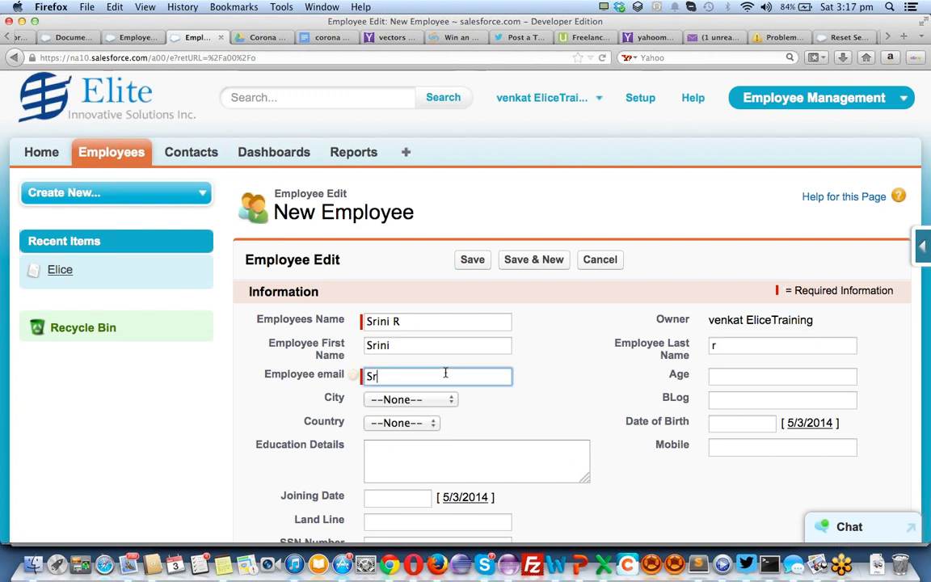
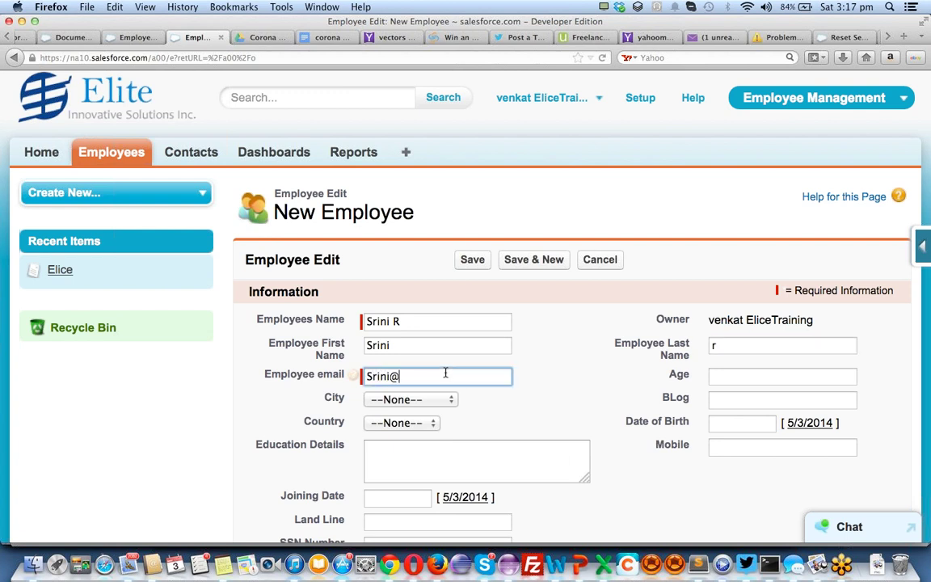
{"action": "key", "text": "Tab"}
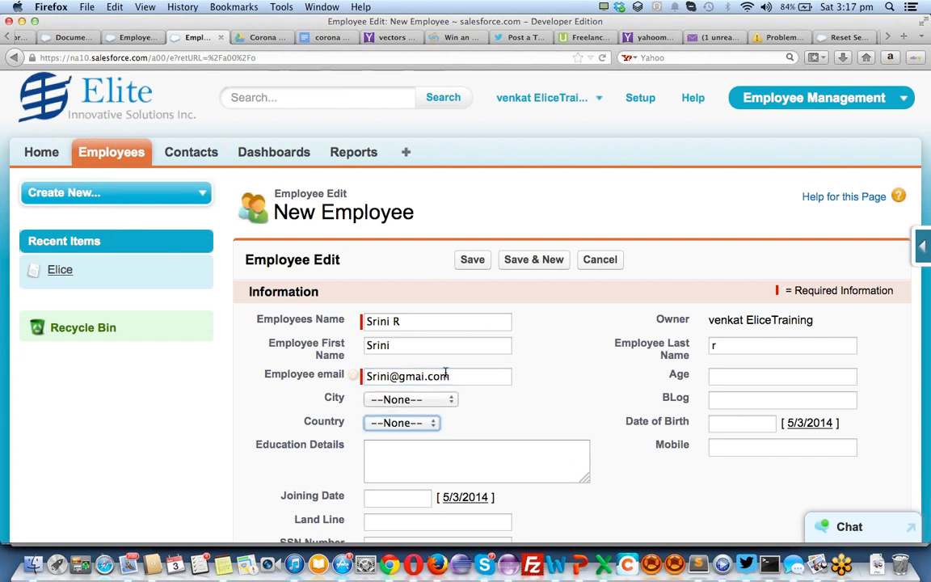
{"action": "key", "text": "Tab"}
Set city to BANGALORE, country to INDIA and education details to BE
{"action": "left_click", "coordinate": [408, 399]}
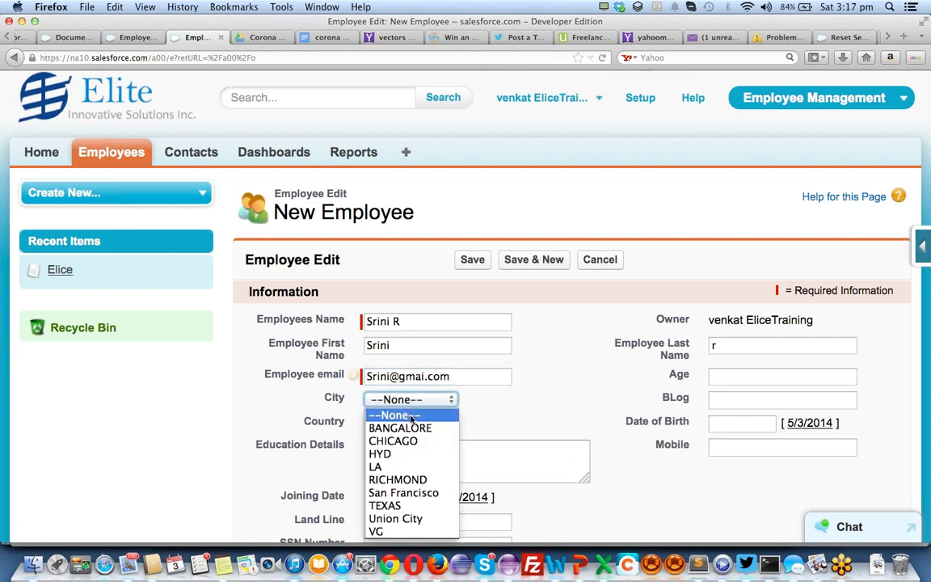
{"action": "left_click", "coordinate": [400, 430]}
{"action": "left_click", "coordinate": [411, 424]}
{"action": "left_click", "coordinate": [408, 450]}
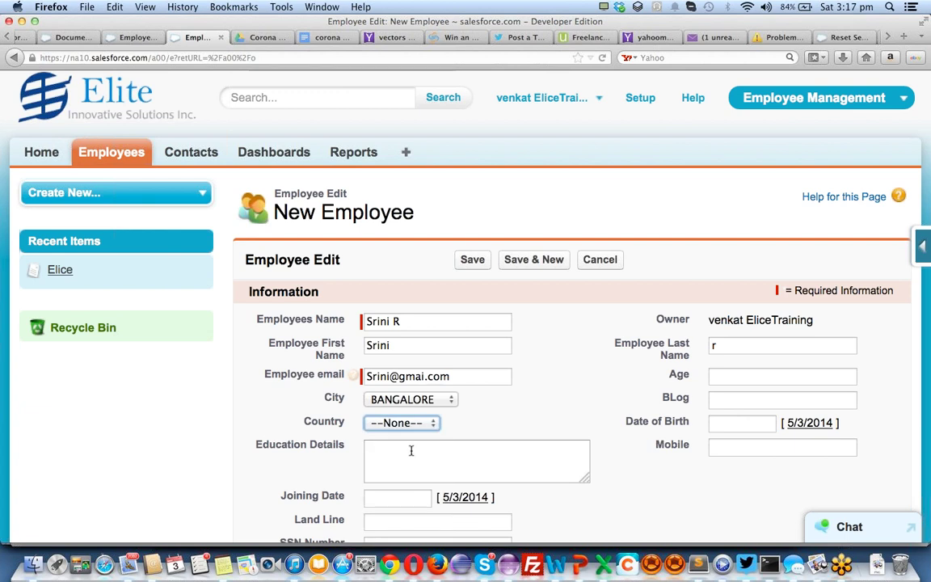
{"action": "left_click", "coordinate": [408, 424]}
{"action": "left_click", "coordinate": [392, 478]}
{"action": "left_click", "coordinate": [412, 453]}
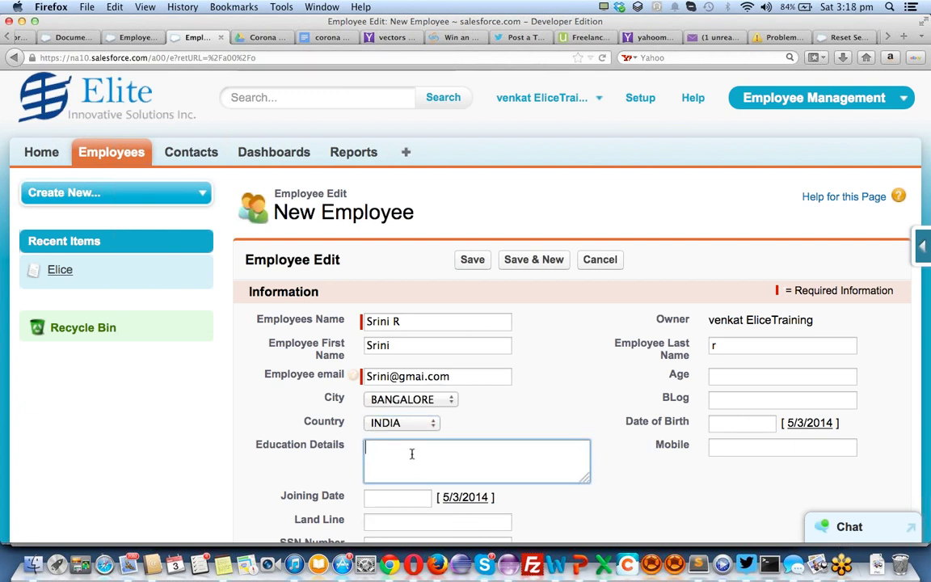
{"action": "type", "text": "BE"}
{"action": "key", "text": "BackSpace"}
{"action": "key", "text": "Tab"}
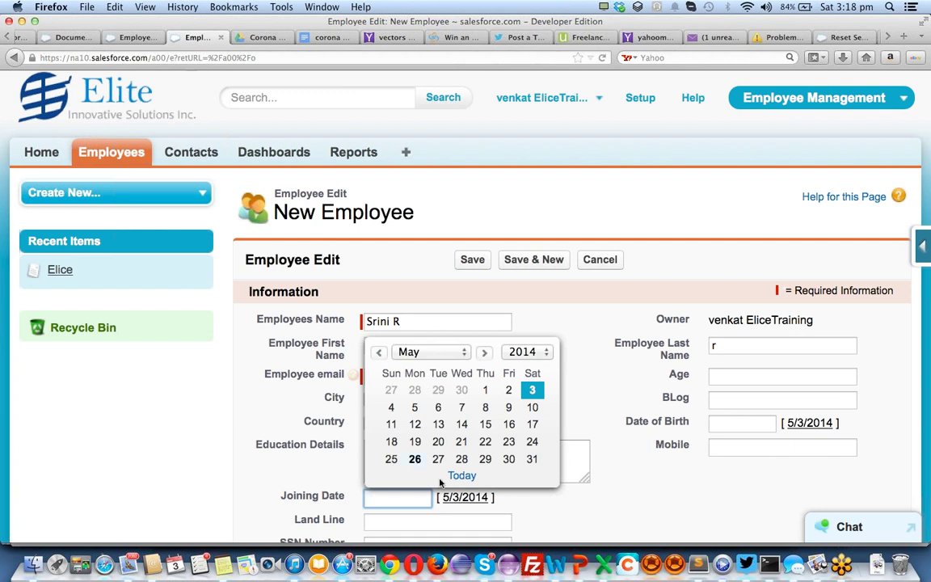
Set joining date 4/29/2014 and enter the land line and SSN numbers
{"action": "left_click", "coordinate": [438, 389]}
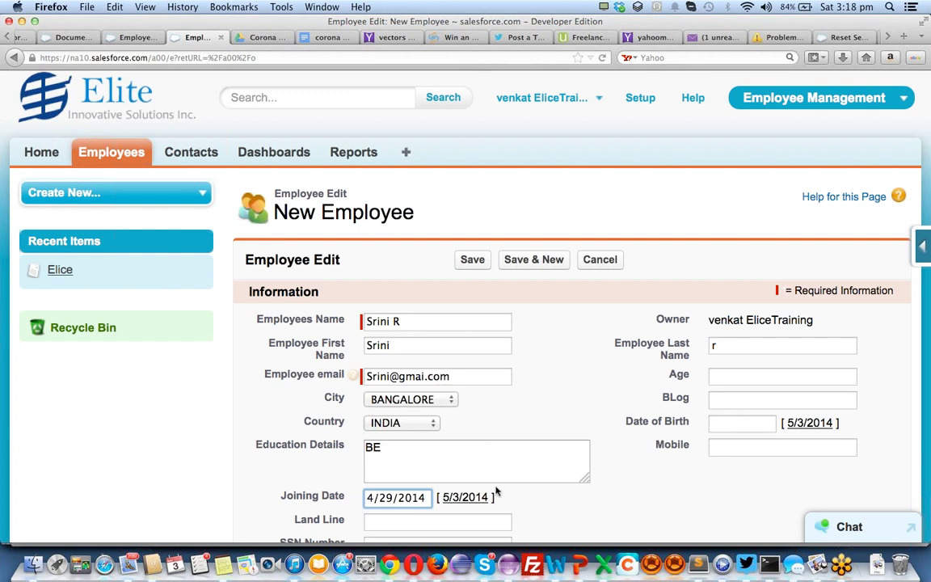
{"action": "scroll", "coordinate": [415, 479], "scroll_direction": "down", "scroll_amount": 1}
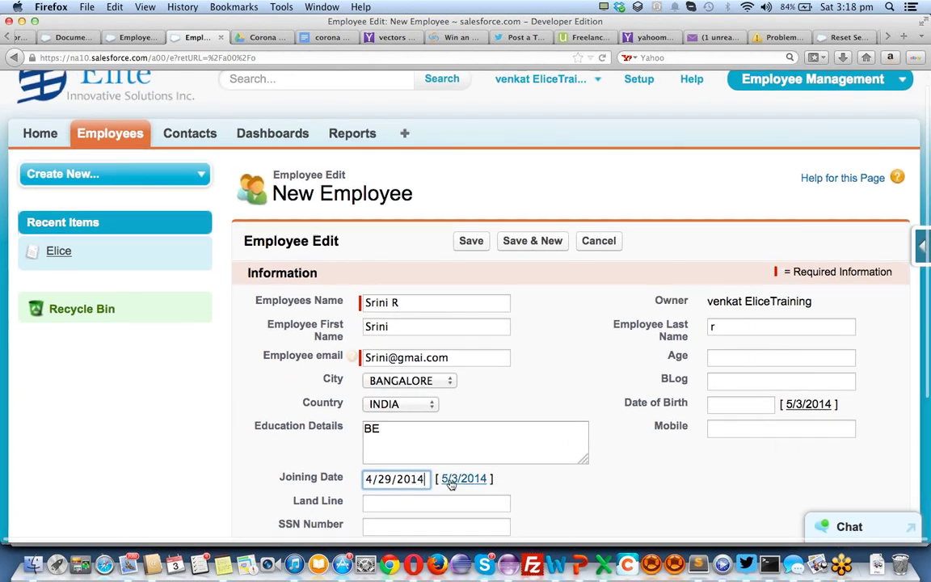
{"action": "left_click", "coordinate": [401, 503]}
{"action": "type", "text": "2324234"}
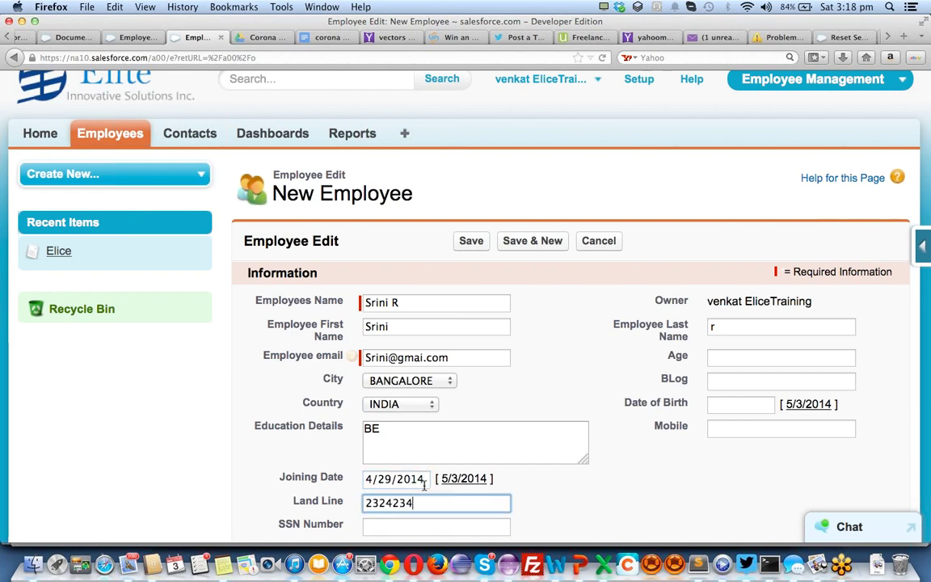
{"action": "scroll", "coordinate": [422, 482], "scroll_direction": "down", "scroll_amount": 2}
{"action": "left_click", "coordinate": [425, 482]}
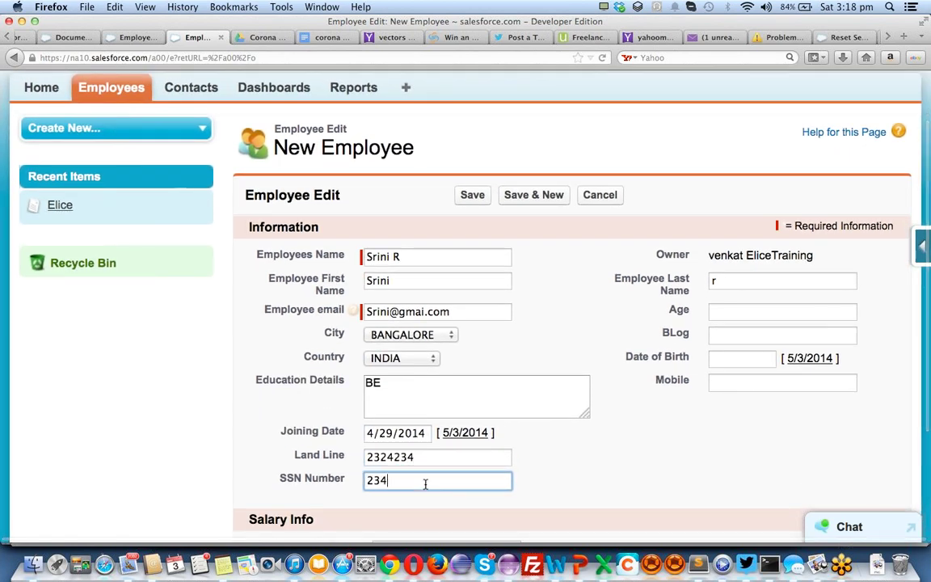
{"action": "left_click", "coordinate": [739, 303]}
{"action": "type", "text": "2"}
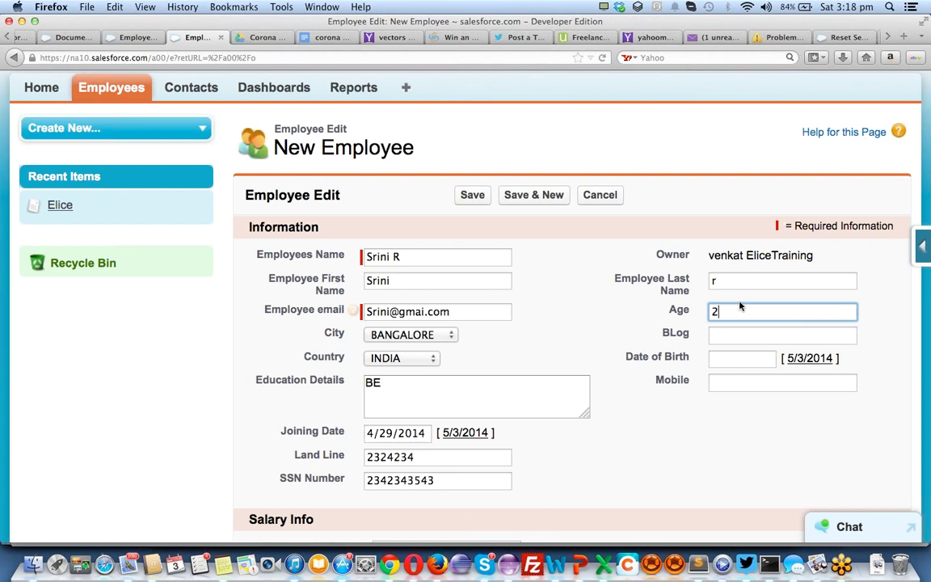
{"action": "type", "text": "3"}
{"action": "left_click", "coordinate": [739, 337]}
{"action": "type", "text": "wrcwe.blogspot.com"}
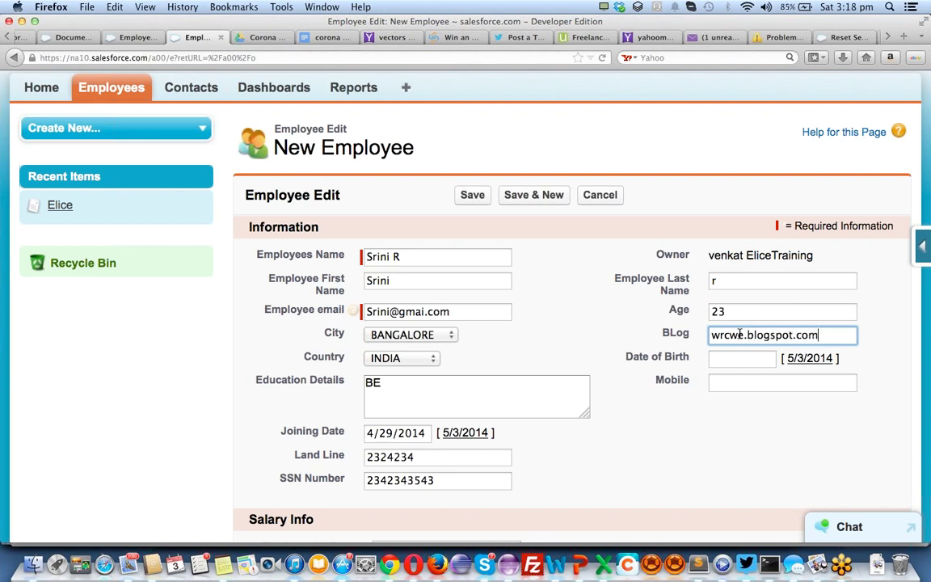
{"action": "key", "text": "Tab"}
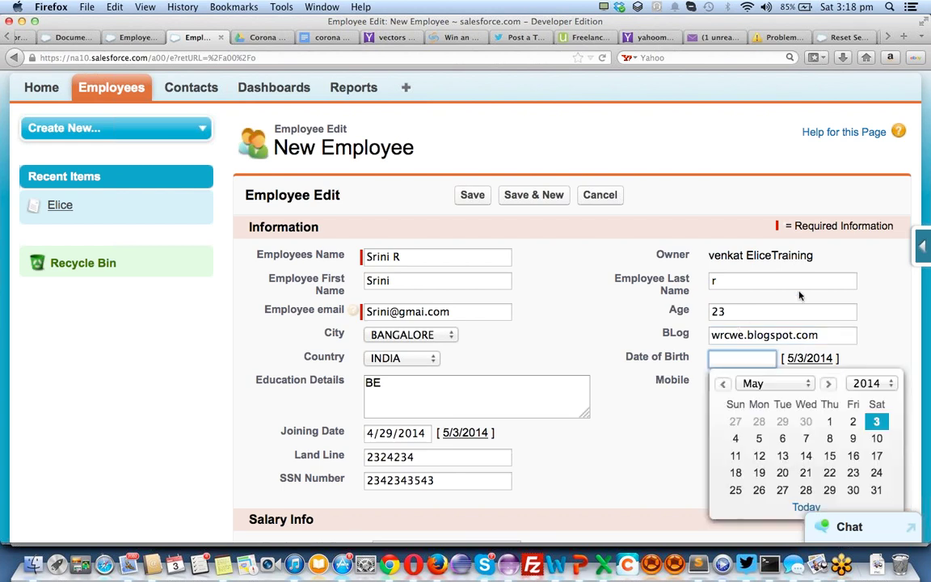
{"action": "left_click", "coordinate": [714, 334]}
{"action": "type", "text": "eee."}
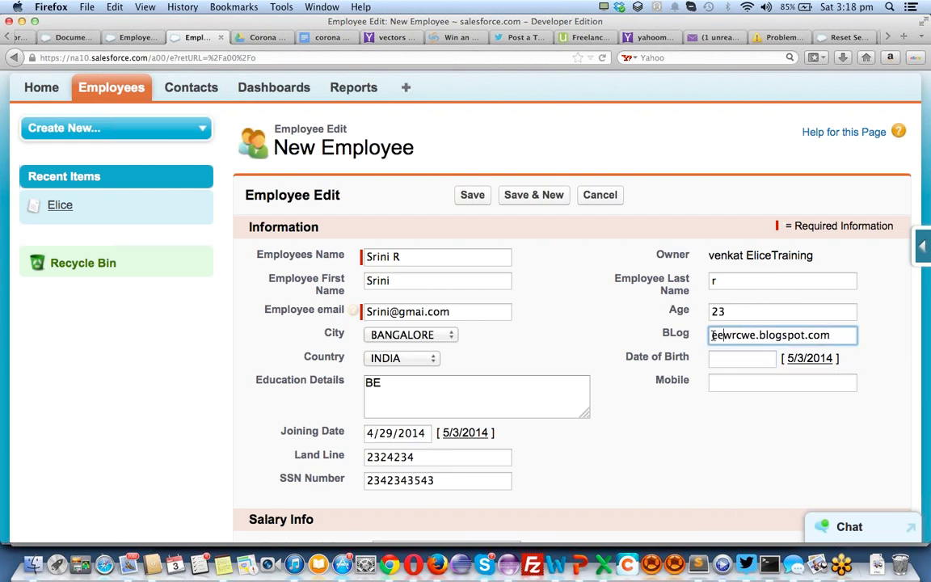
{"action": "key", "text": "BackSpace"}
{"action": "key", "text": "BackSpace"}
{"action": "key", "text": "BackSpace"}
{"action": "key", "text": "BackSpace"}
{"action": "type", "text": "ww"}
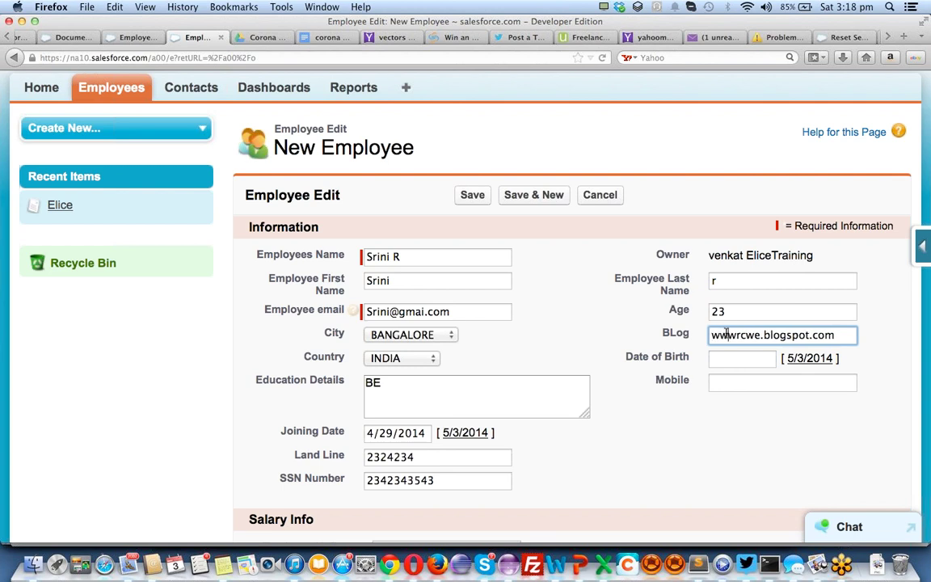
{"action": "type", "text": "w."}
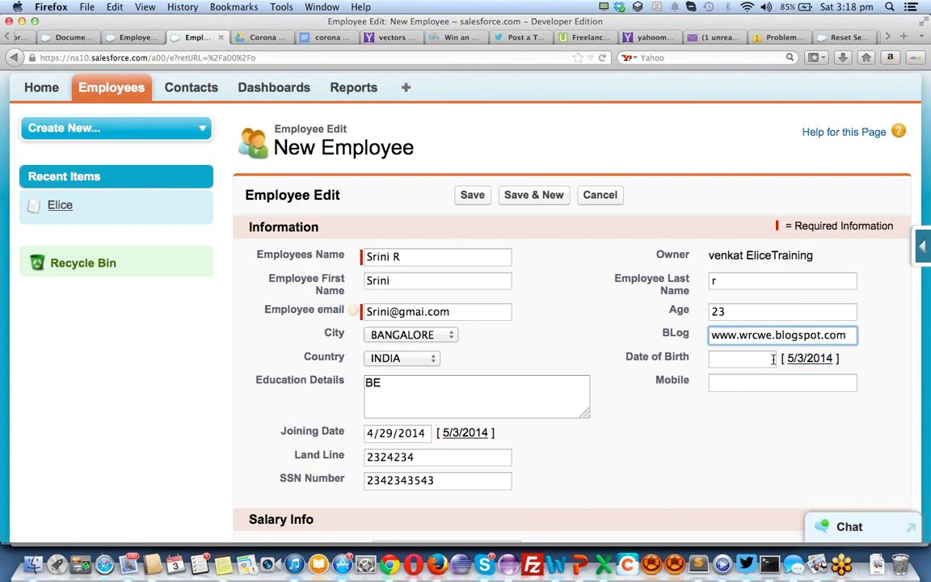
Set the date of birth, enter the mobile number and hourly rate 35, and save the record
{"action": "left_click", "coordinate": [774, 359]}
{"action": "left_click", "coordinate": [809, 358]}
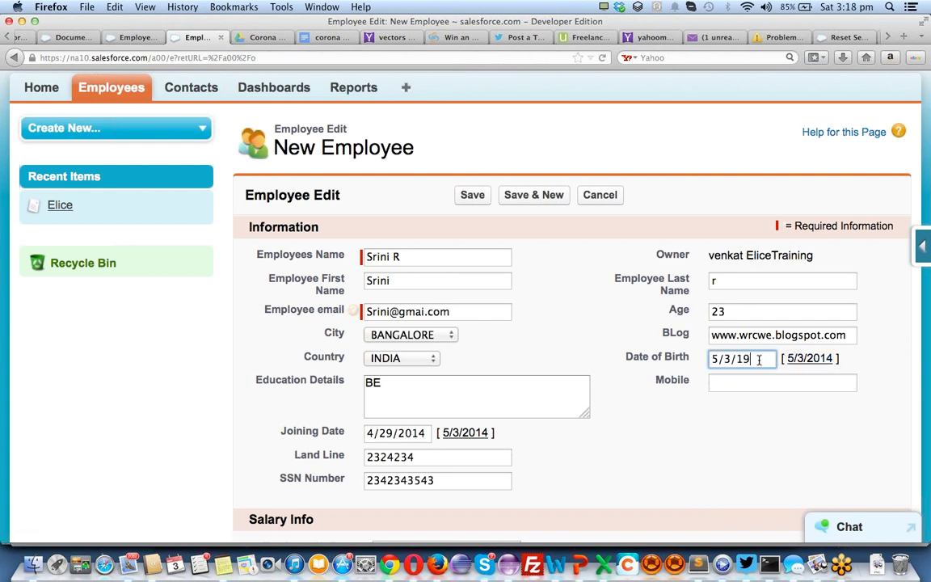
{"action": "left_click", "coordinate": [767, 378]}
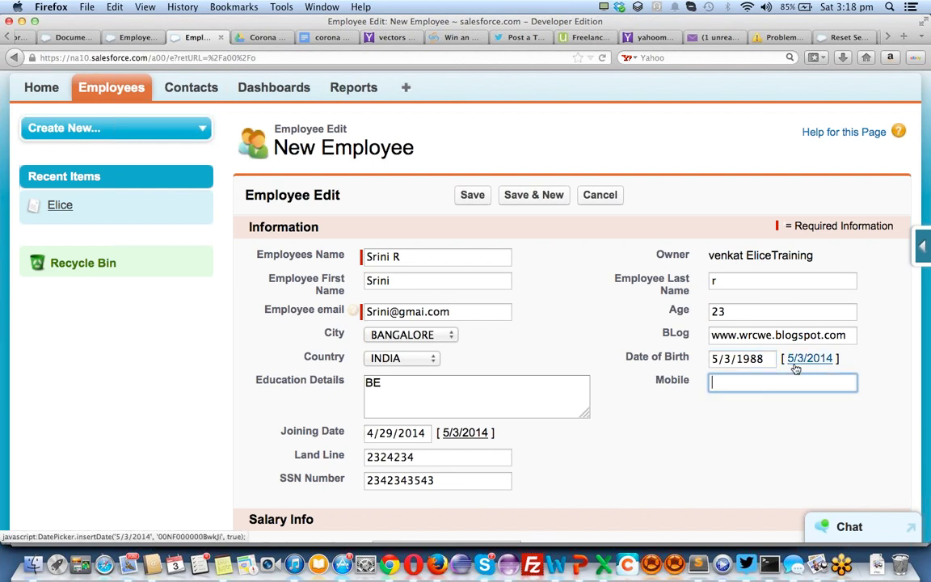
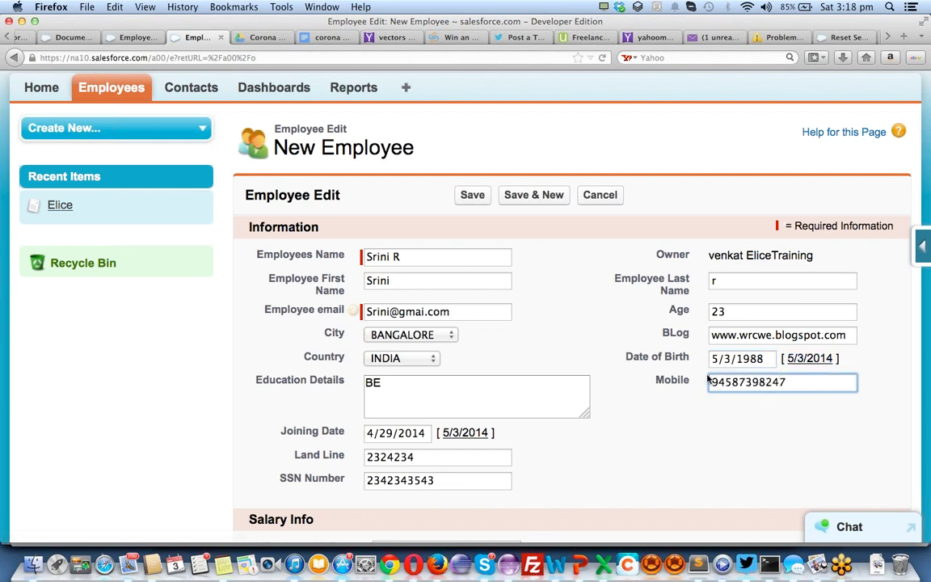
{"action": "scroll", "coordinate": [600, 372], "scroll_direction": "down", "scroll_amount": 3}
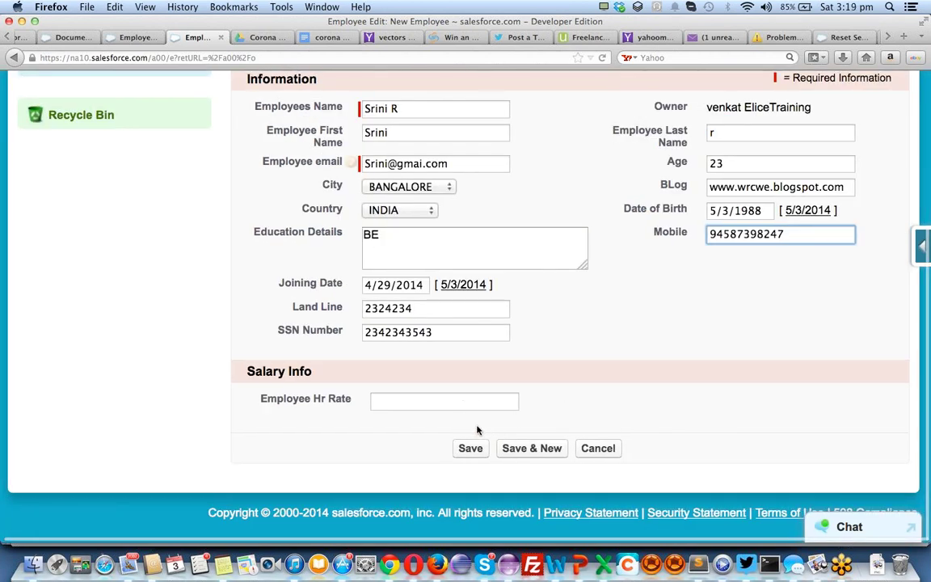
{"action": "left_click", "coordinate": [454, 401]}
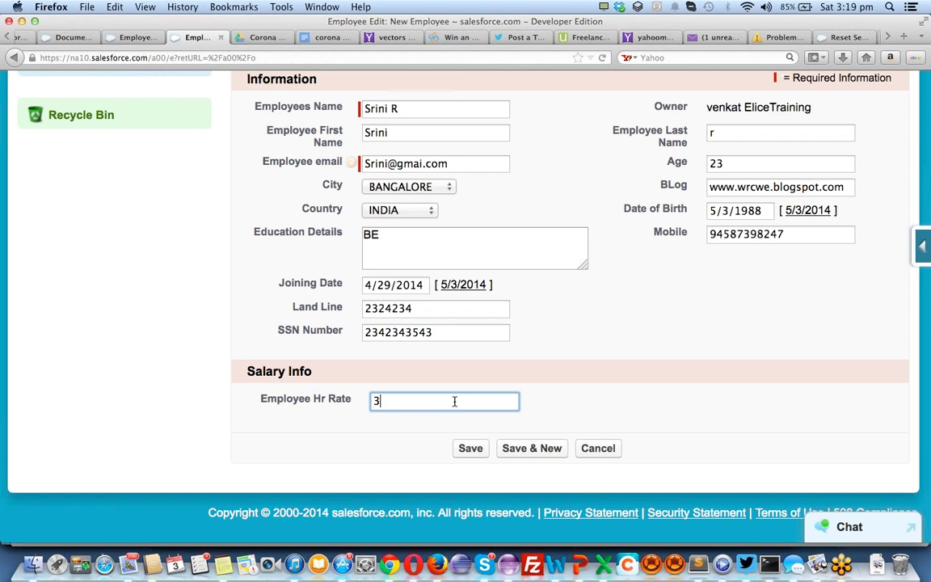
{"action": "left_click", "coordinate": [470, 447]}
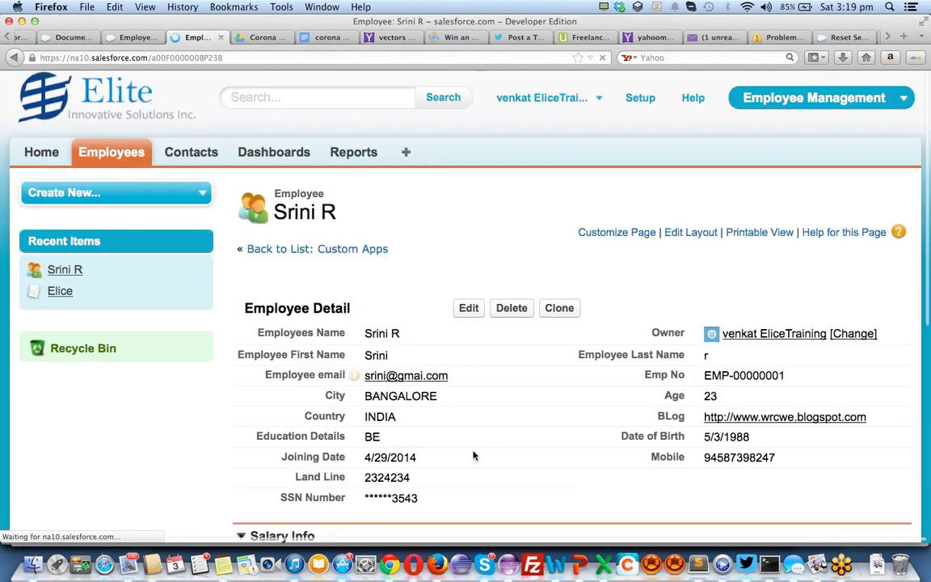
Review the saved employee's calculated monthly salary and bonus amounts
{"action": "scroll", "coordinate": [474, 456], "scroll_direction": "down", "scroll_amount": 3}
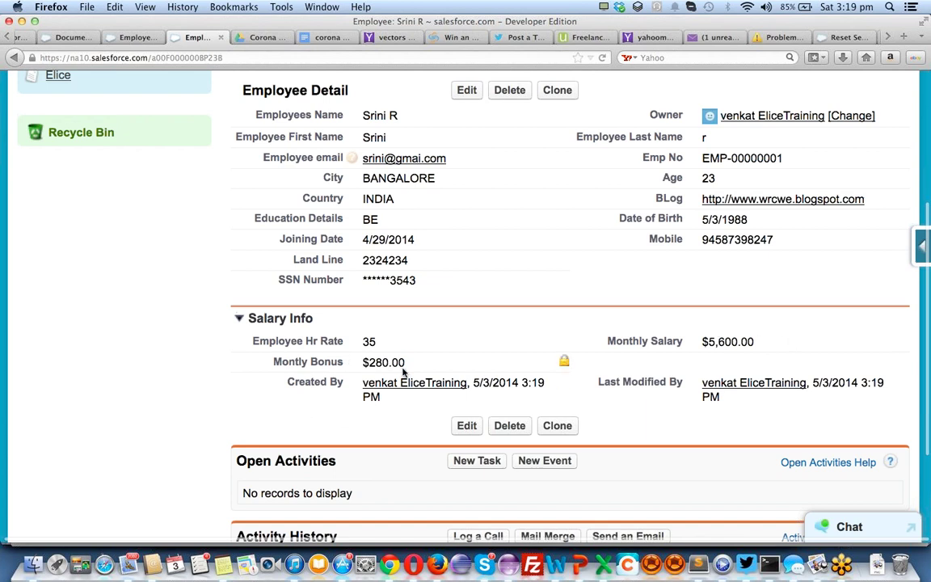
{"action": "left_click_drag", "start_coordinate": [381, 363], "coordinate": [371, 363]}
{"action": "scroll", "coordinate": [494, 281], "scroll_direction": "up", "scroll_amount": 3}
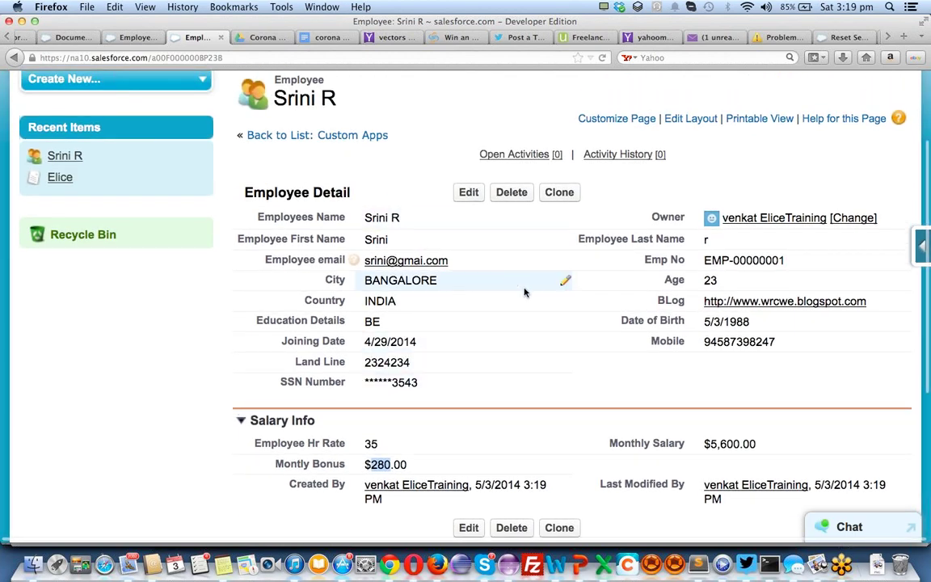
{"action": "scroll", "coordinate": [525, 292], "scroll_direction": "up", "scroll_amount": 3}
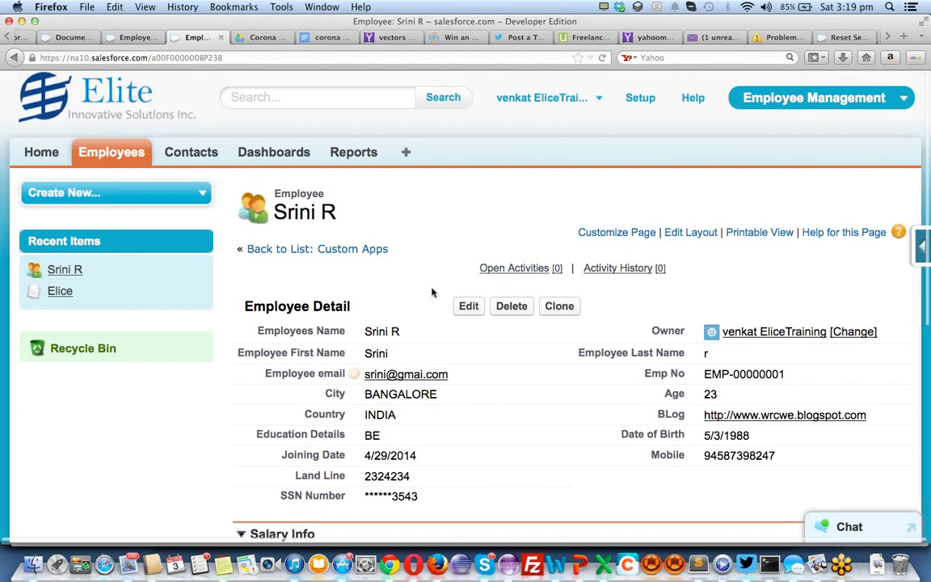
Return Home, go to the Employees page and open the recently saved employee
{"action": "left_click", "coordinate": [794, 99]}
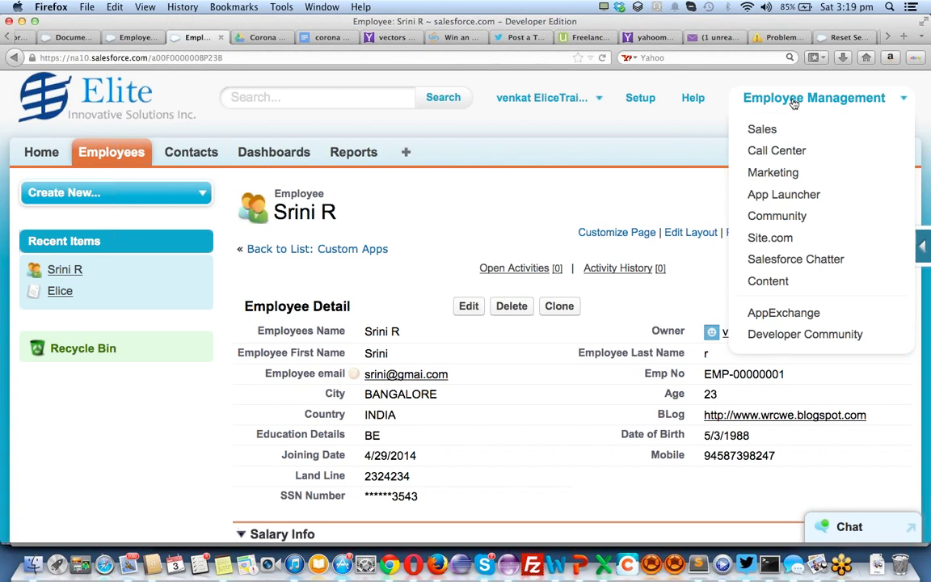
{"action": "left_click", "coordinate": [784, 98]}
{"action": "left_click", "coordinate": [44, 153]}
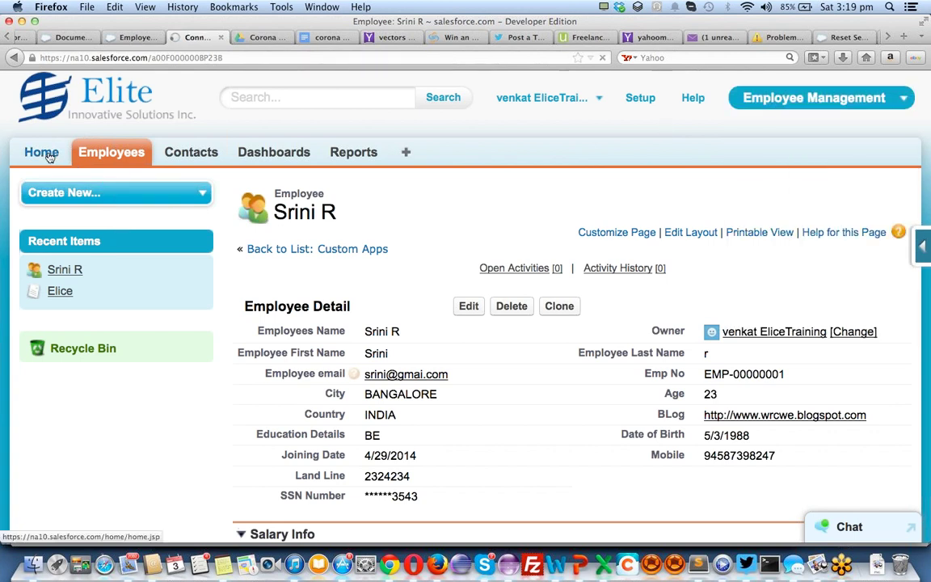
{"action": "left_click", "coordinate": [771, 99]}
{"action": "left_click", "coordinate": [131, 152]}
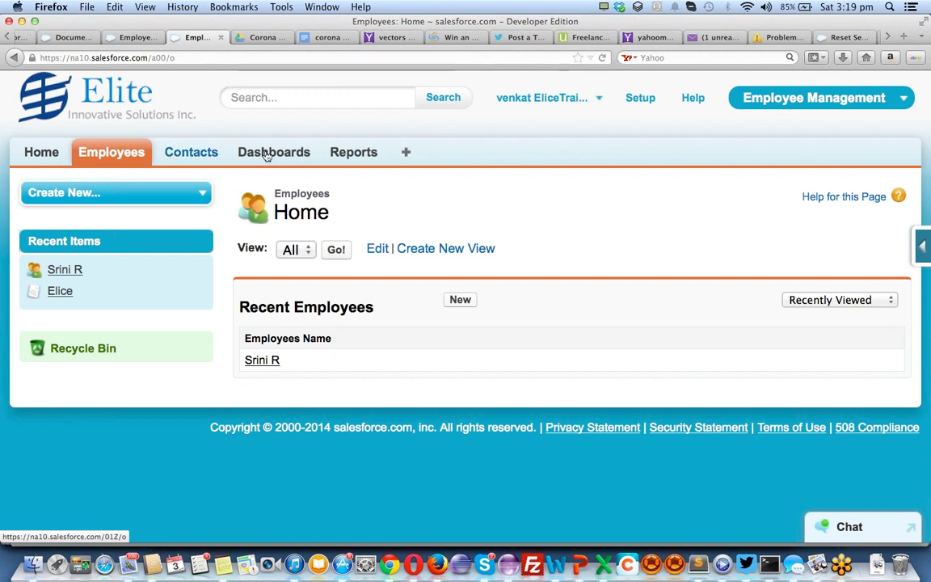
{"action": "left_click", "coordinate": [257, 366]}
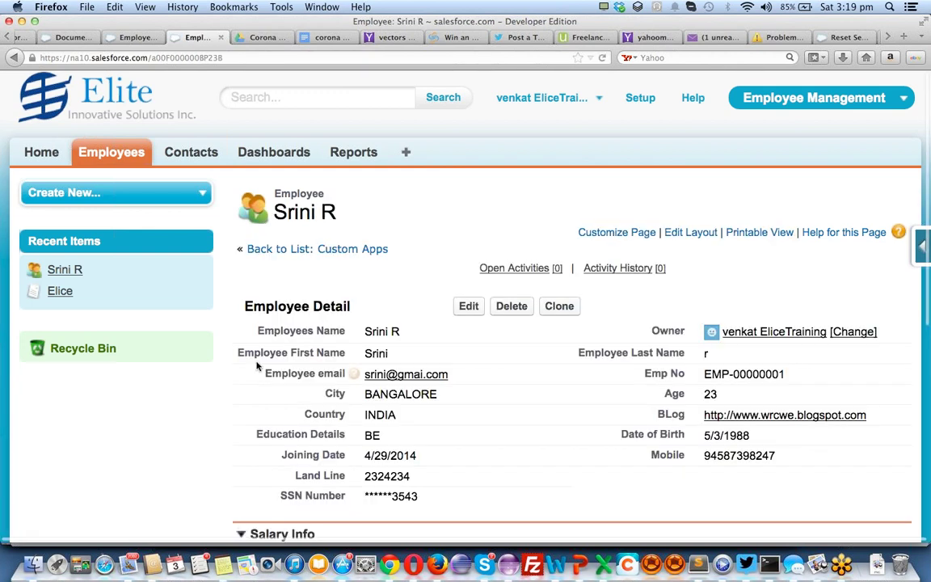
Clone the employee record, enter the new employee's name and initial, and clear the copied last name
{"action": "left_click", "coordinate": [566, 315]}
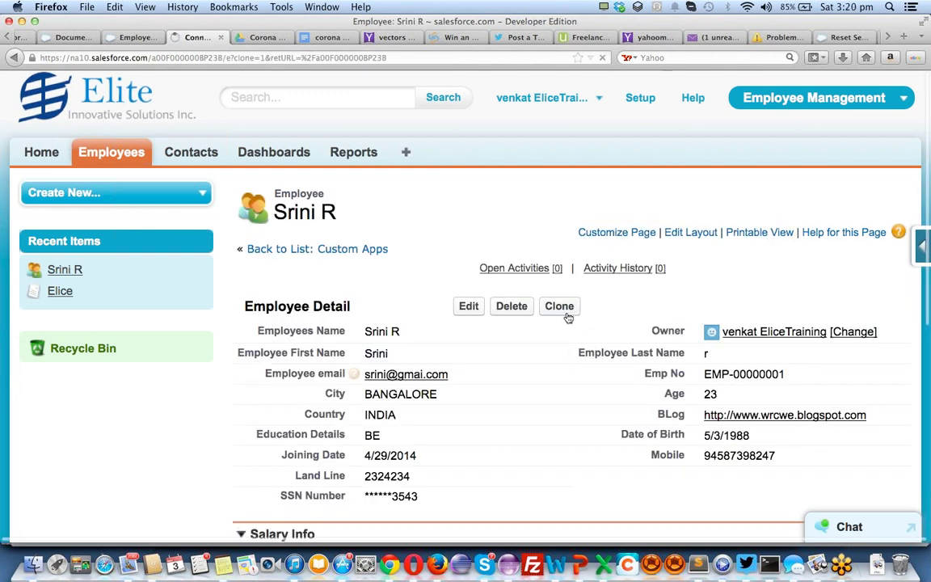
{"action": "triple_click", "coordinate": [457, 321]}
{"action": "type", "text": "ra"}
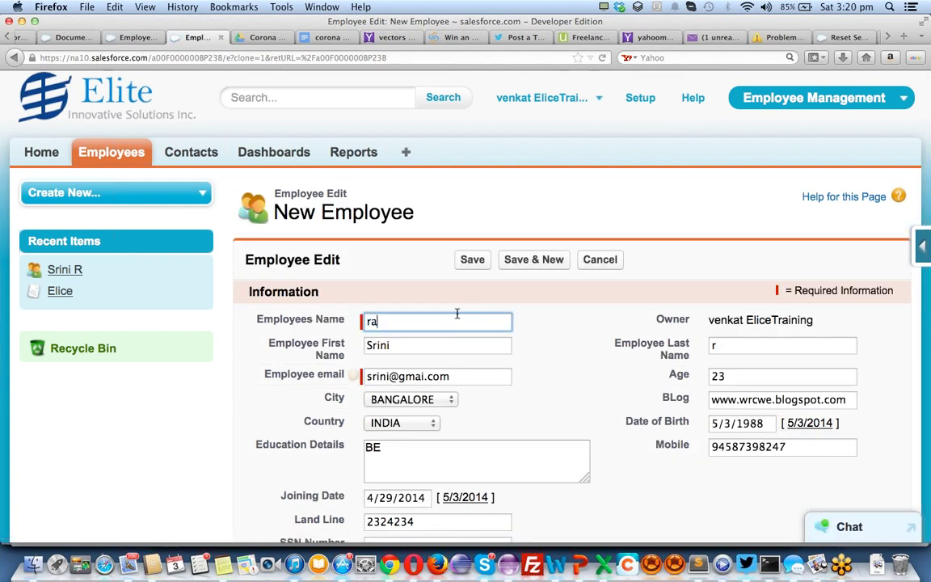
{"action": "type", "text": "mu"}
{"action": "key", "text": "Tab"}
{"action": "type", "text": "r"}
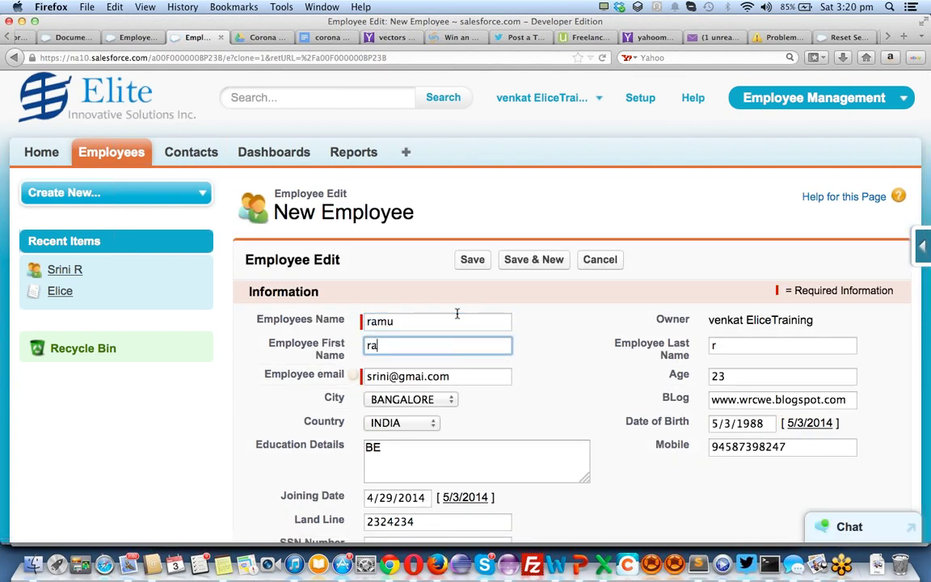
{"action": "key", "text": "Tab"}
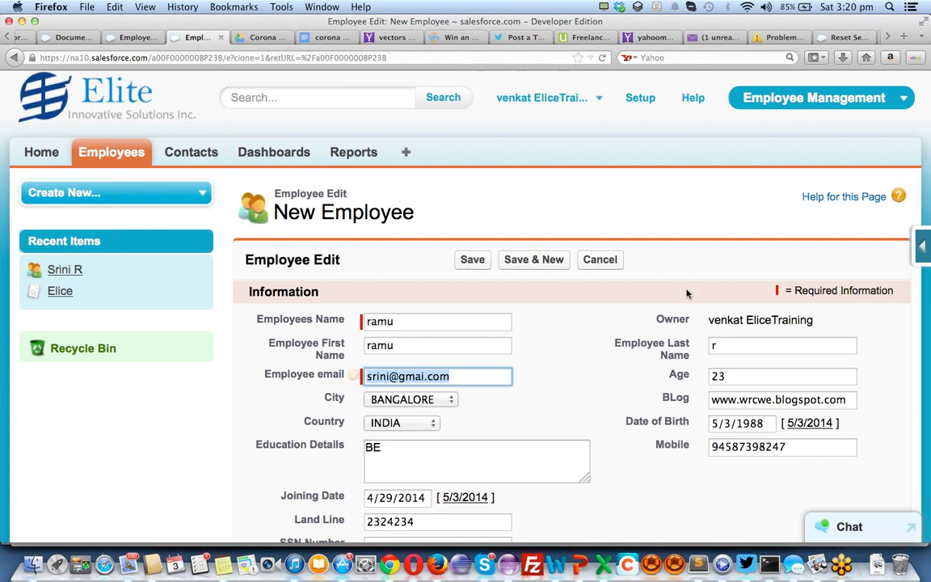
{"action": "left_click", "coordinate": [768, 348]}
{"action": "key", "text": "BackSpace"}
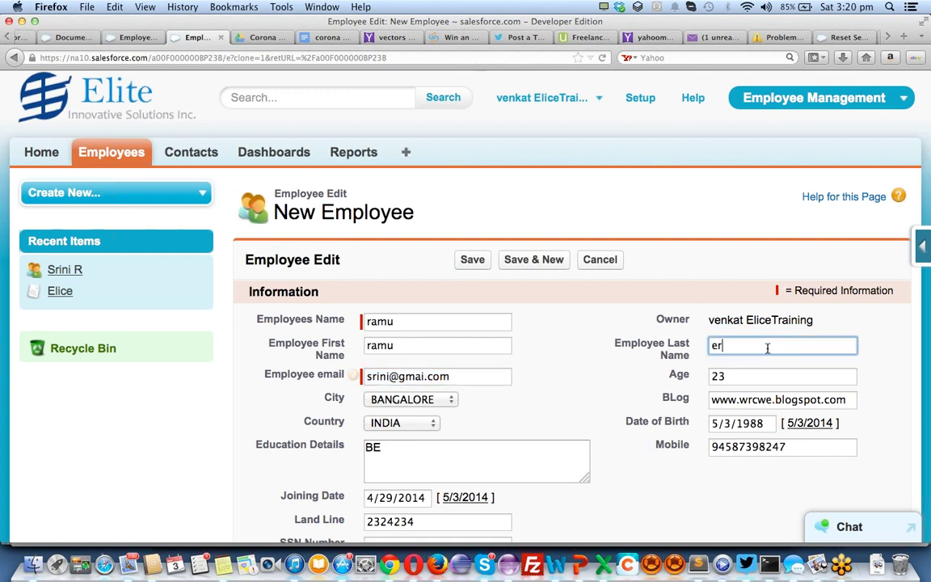
Correct the invalid e-mail address, save the clone as EMP-00000002, and return to Employees
{"action": "left_click", "coordinate": [392, 377]}
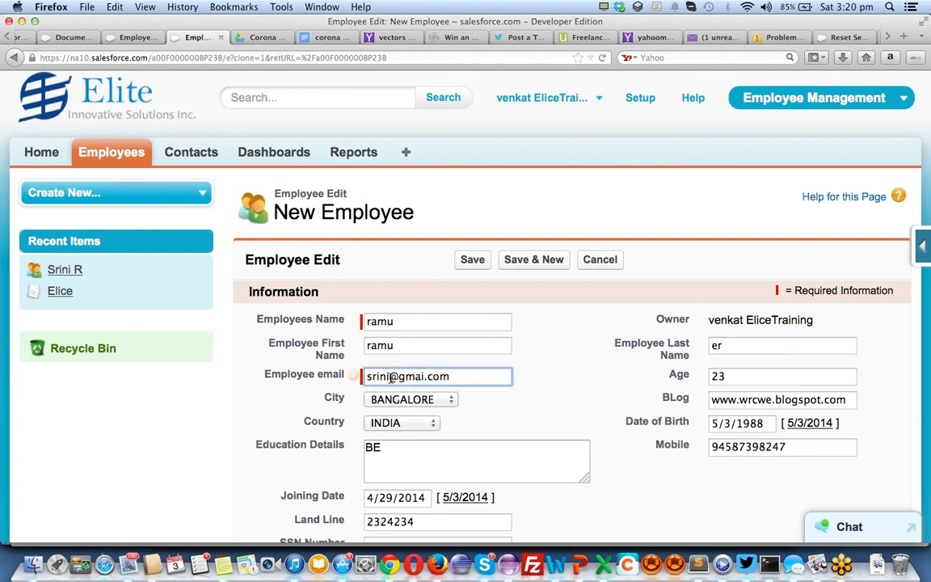
{"action": "double_click", "coordinate": [391, 378]}
{"action": "type", "text": "Ramu"}
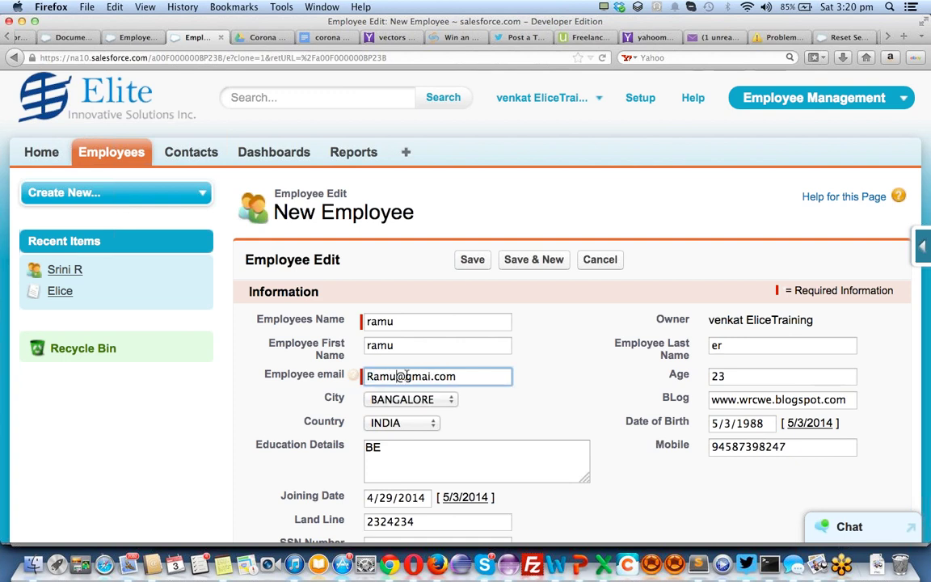
{"action": "left_click_drag", "start_coordinate": [398, 377], "coordinate": [598, 393]}
{"action": "key", "text": "BackSpace"}
{"action": "left_click", "coordinate": [476, 260]}
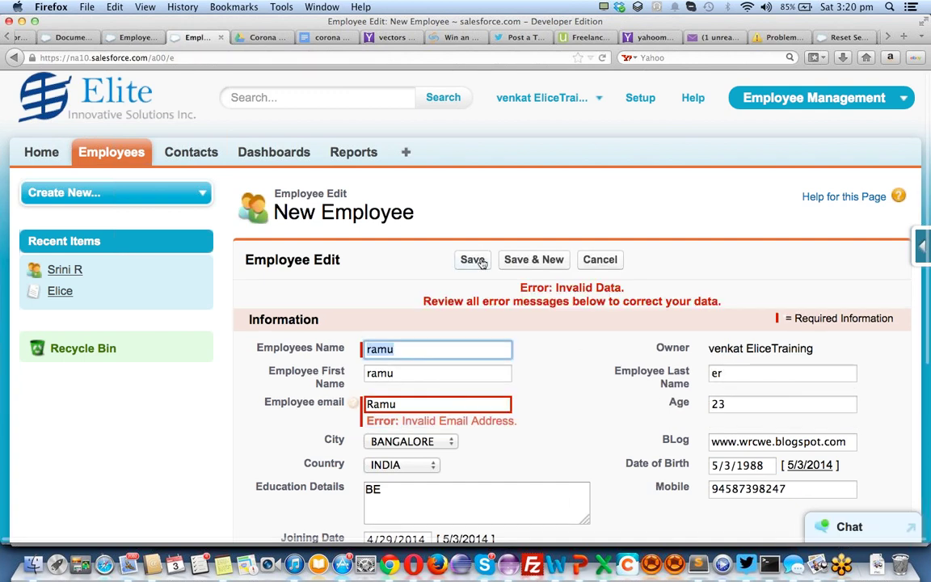
{"action": "left_click", "coordinate": [417, 403]}
{"action": "type", "text": "@"}
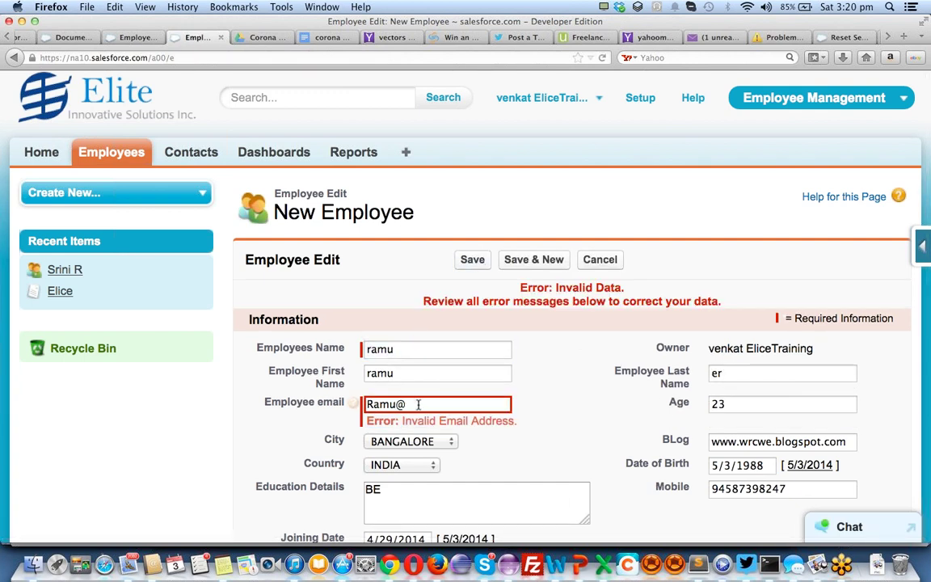
{"action": "type", "text": "jbsghk.com"}
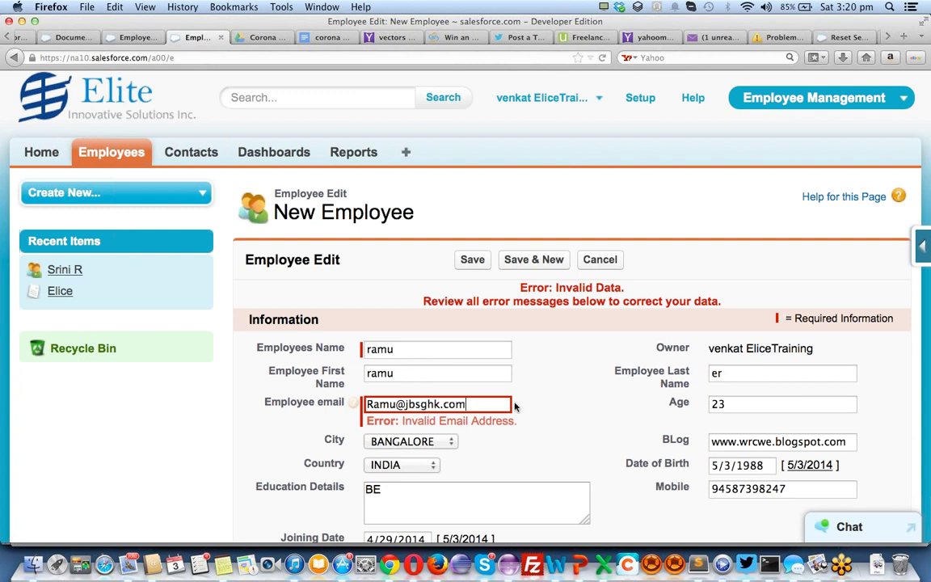
{"action": "scroll", "coordinate": [515, 406], "scroll_direction": "down", "scroll_amount": 5}
{"action": "left_click", "coordinate": [473, 447]}
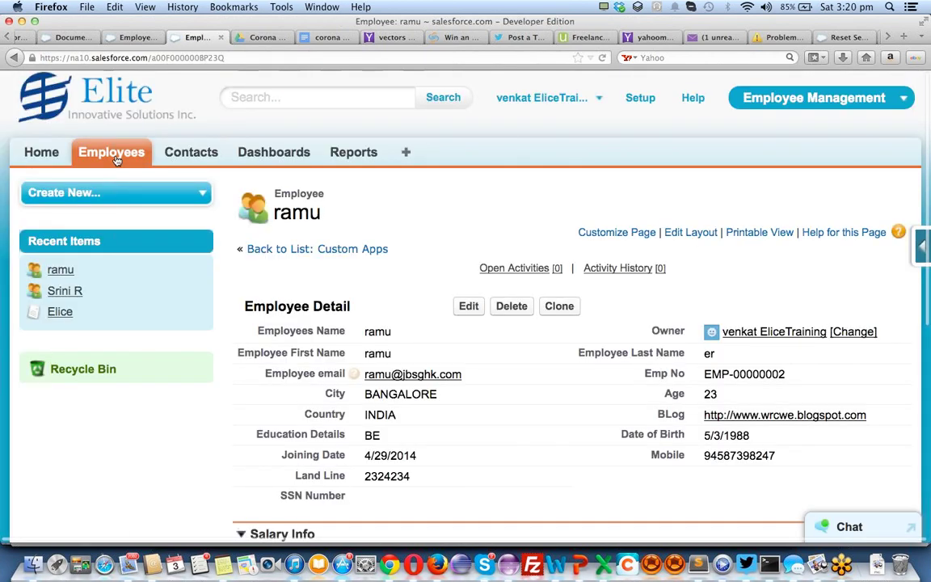
{"action": "left_click", "coordinate": [115, 159]}
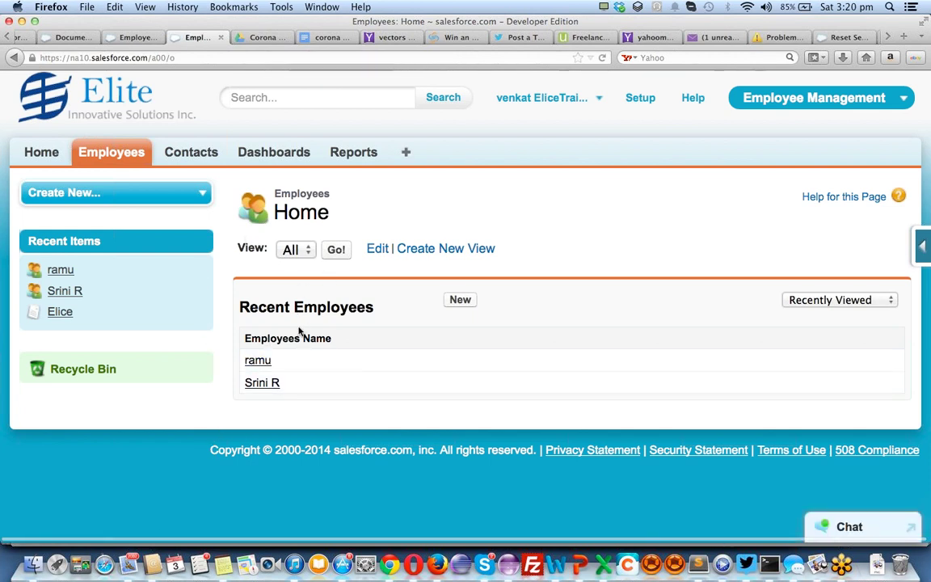
Start a new Employees list view named 'All Employees'
{"action": "left_click", "coordinate": [403, 249]}
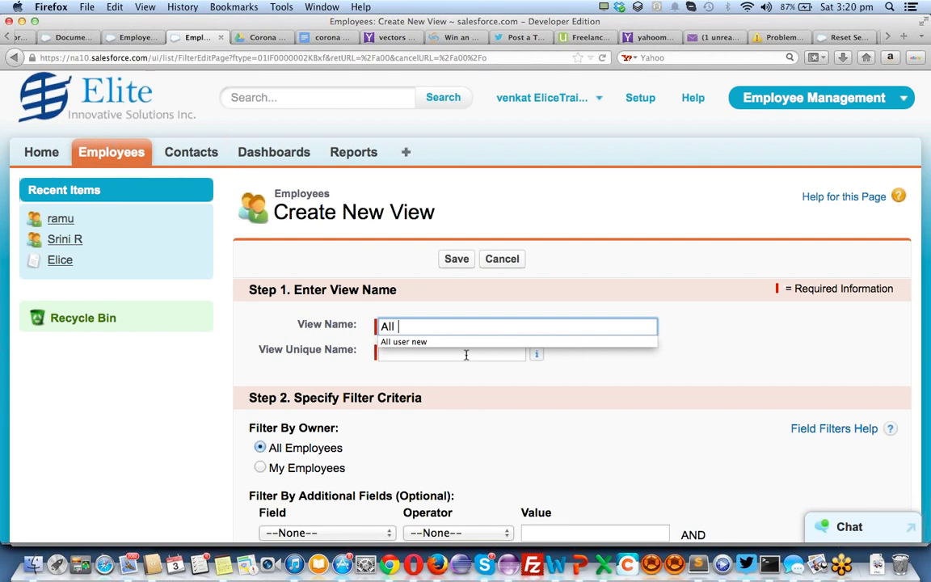
{"action": "type", "text": "Mployee"}
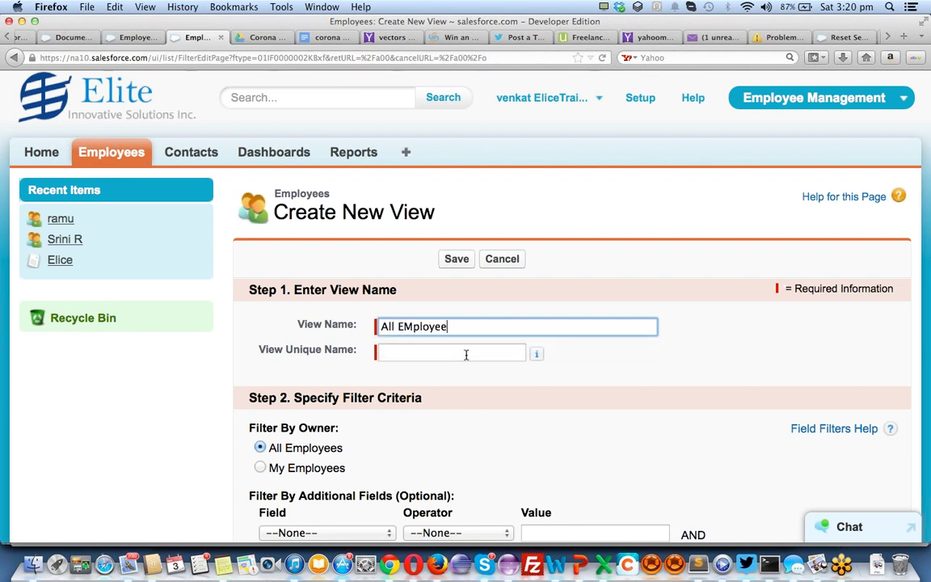
{"action": "key", "text": "BackSpace"}
{"action": "key", "text": "BackSpace"}
{"action": "type", "text": "m"}
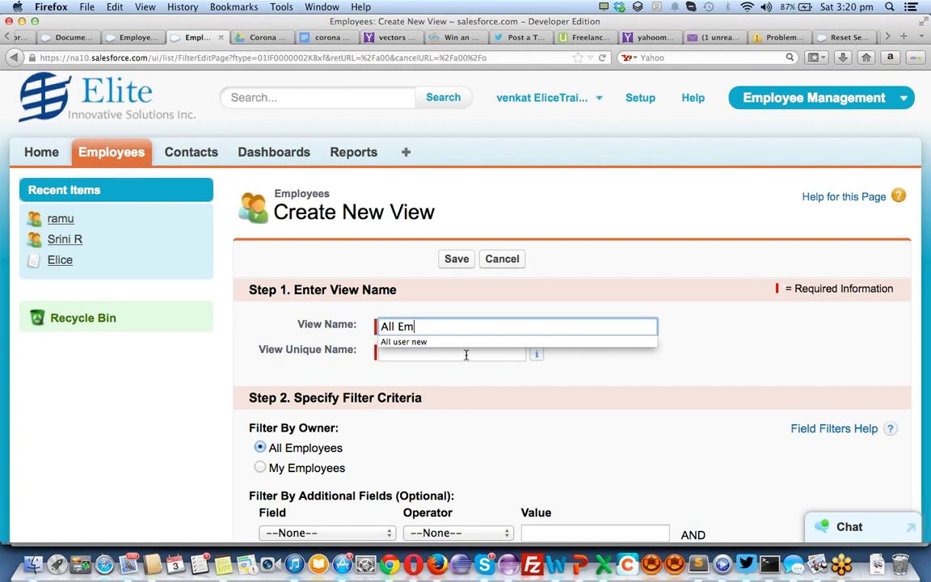
{"action": "type", "text": "ployees"}
{"action": "key", "text": "Tab"}
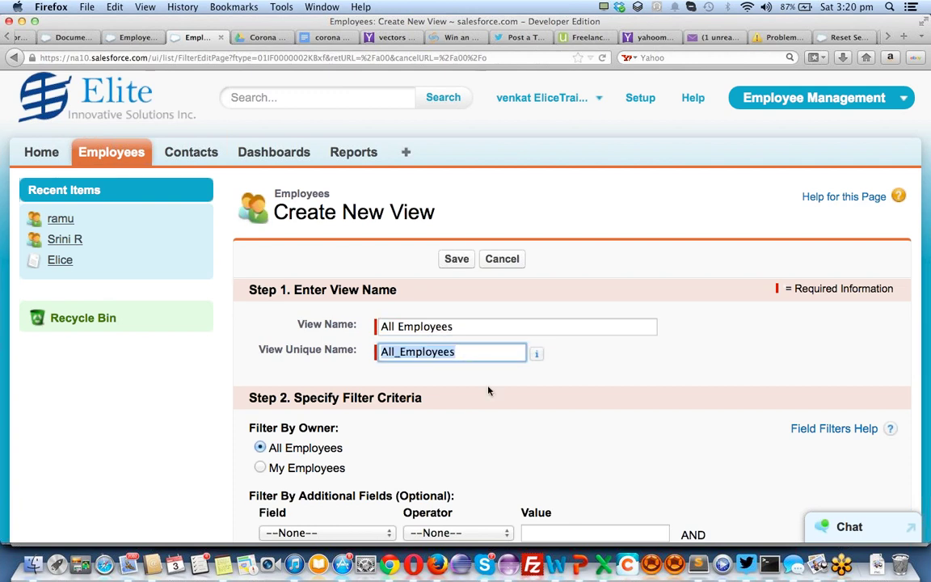
Add the filter Employees Name not equal to null
{"action": "scroll", "coordinate": [498, 405], "scroll_direction": "down", "scroll_amount": 4}
{"action": "left_click", "coordinate": [364, 394]}
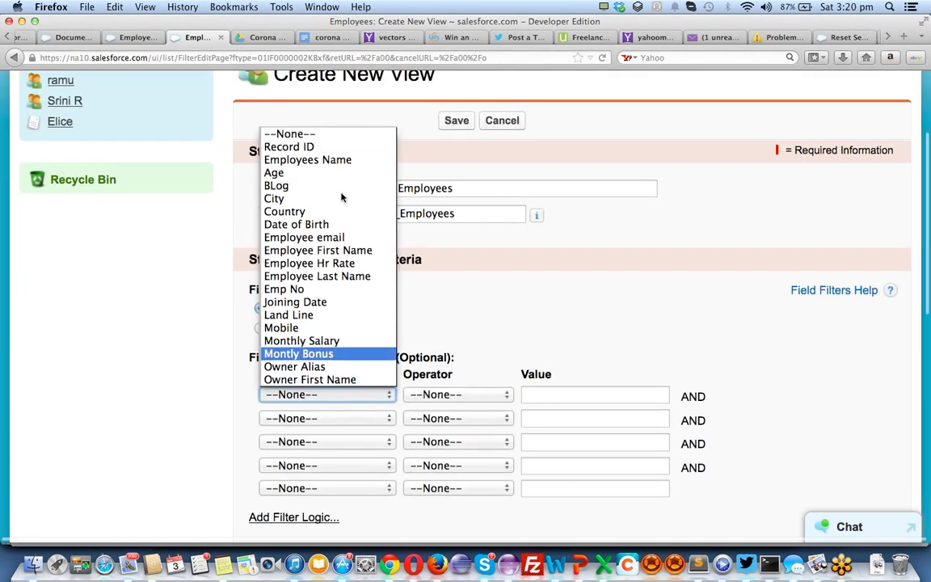
{"action": "left_click", "coordinate": [307, 158]}
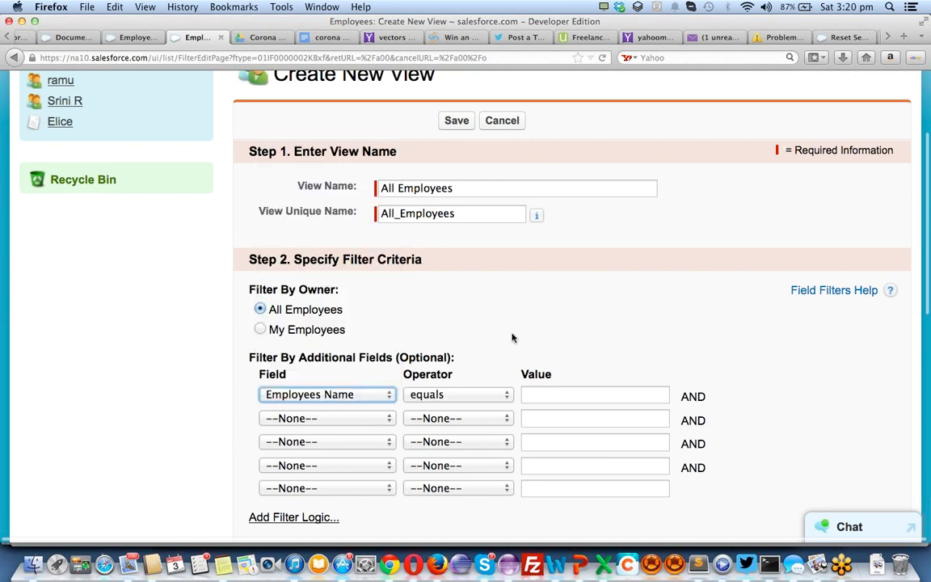
{"action": "left_click", "coordinate": [550, 393]}
{"action": "type", "text": "n"}
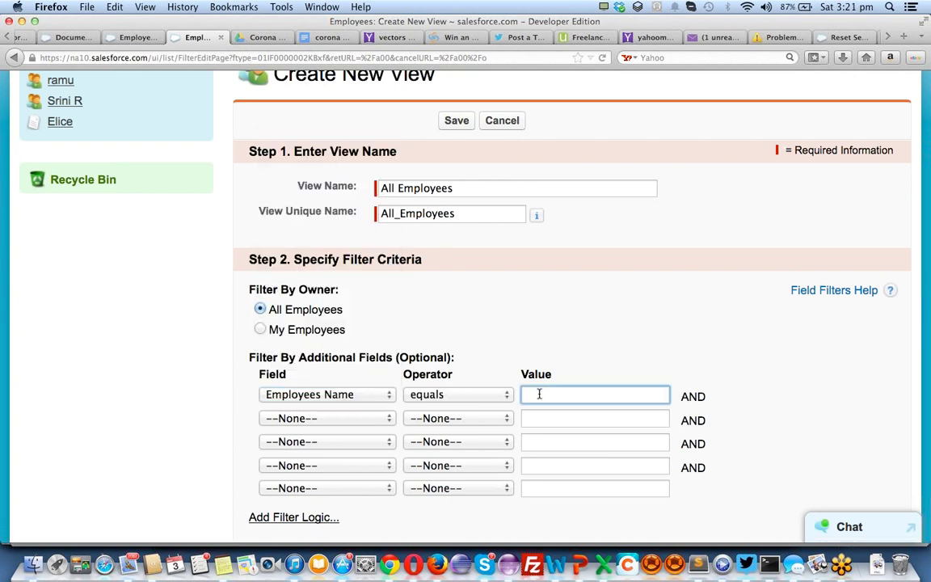
{"action": "left_click", "coordinate": [473, 394]}
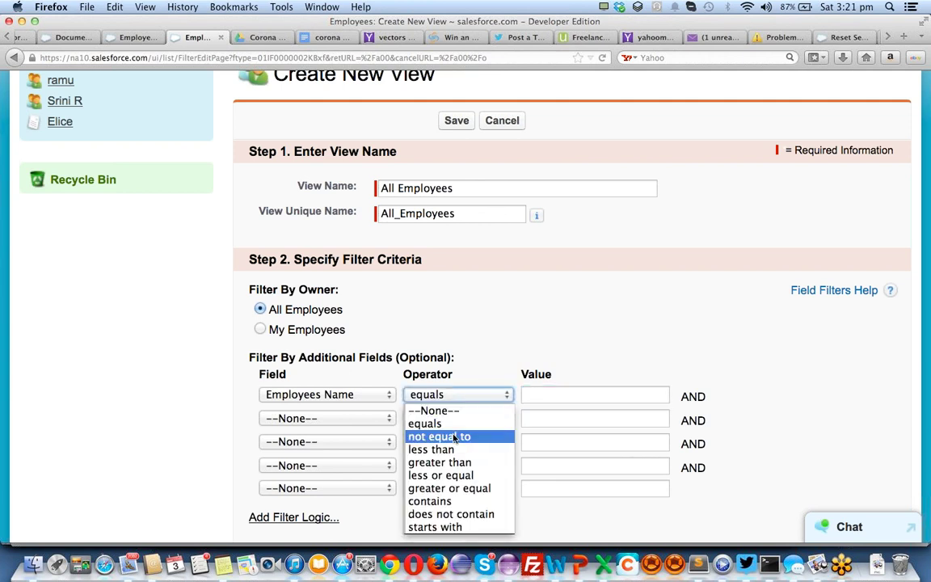
{"action": "left_click", "coordinate": [444, 436]}
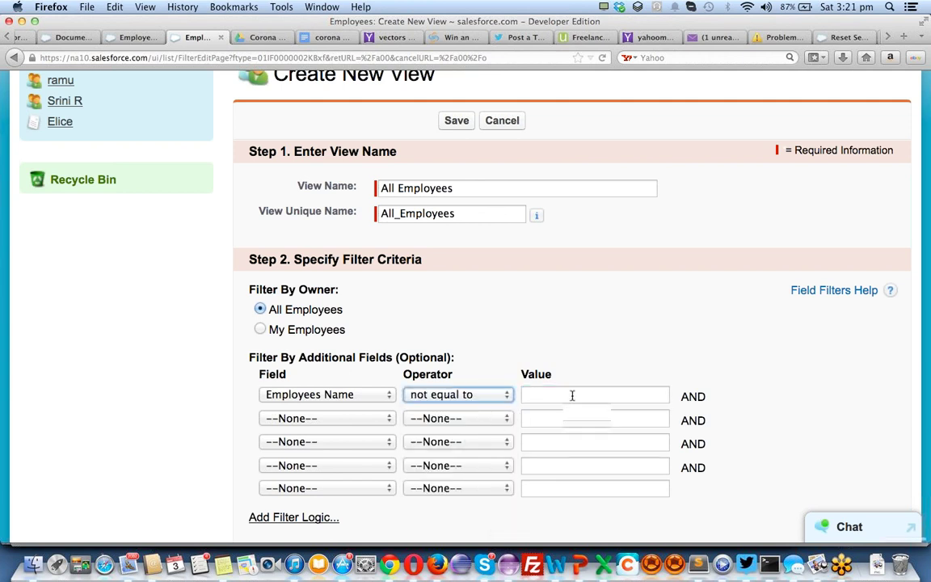
{"action": "scroll", "coordinate": [572, 395], "scroll_direction": "down", "scroll_amount": 5}
{"action": "left_click", "coordinate": [552, 197]}
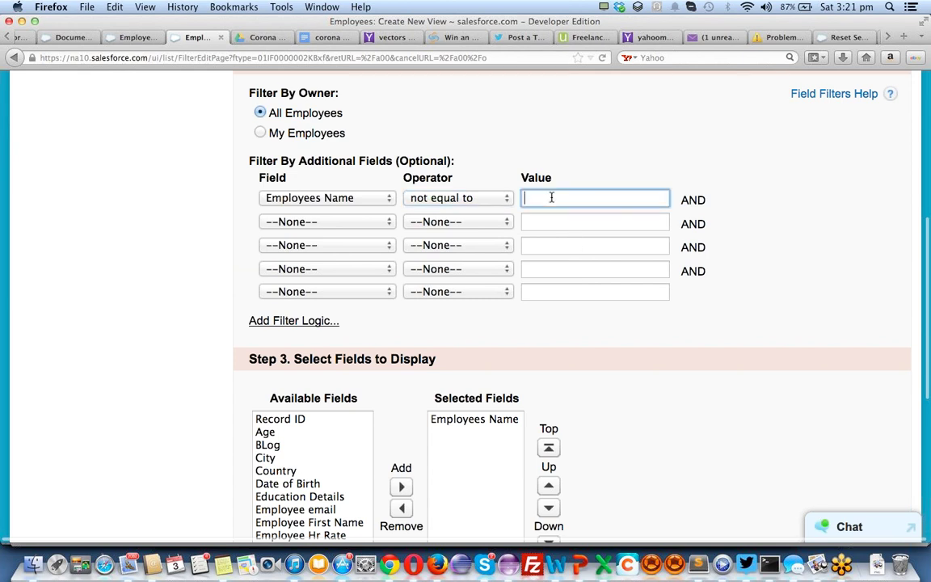
{"action": "type", "text": "null"}
Add Age, City, Date of Birth and Employee email to the displayed columns
{"action": "scroll", "coordinate": [551, 197], "scroll_direction": "down", "scroll_amount": 5}
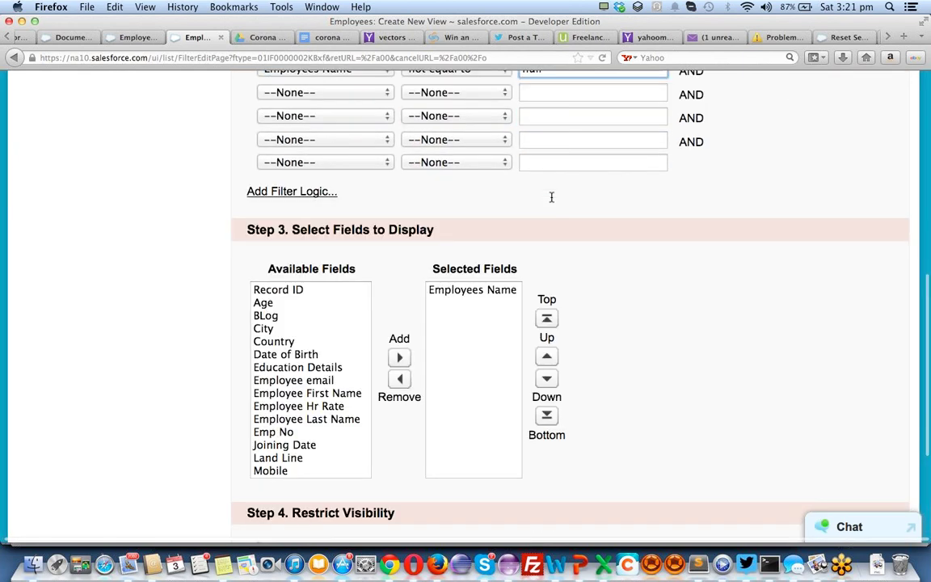
{"action": "left_click", "coordinate": [323, 287]}
{"action": "left_click", "coordinate": [409, 342]}
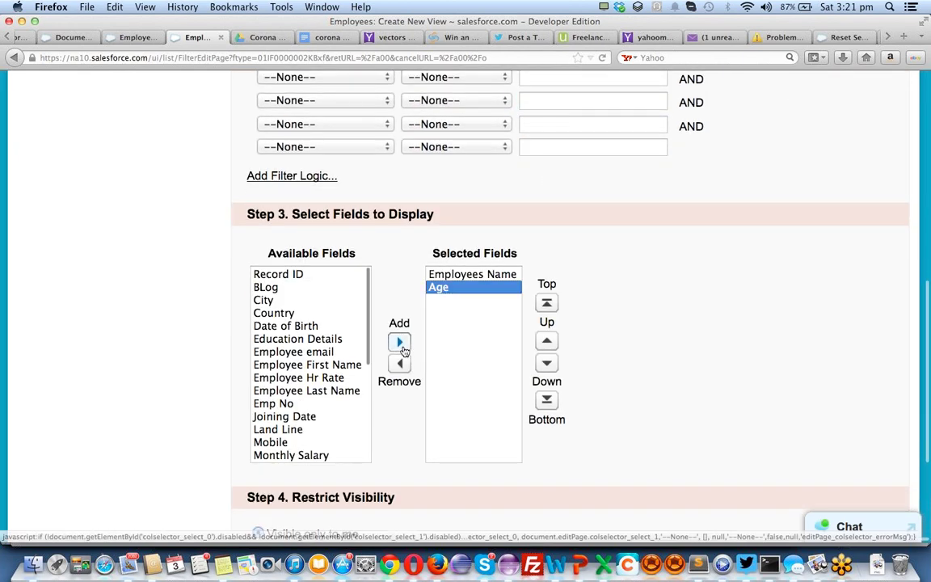
{"action": "left_click", "coordinate": [260, 301]}
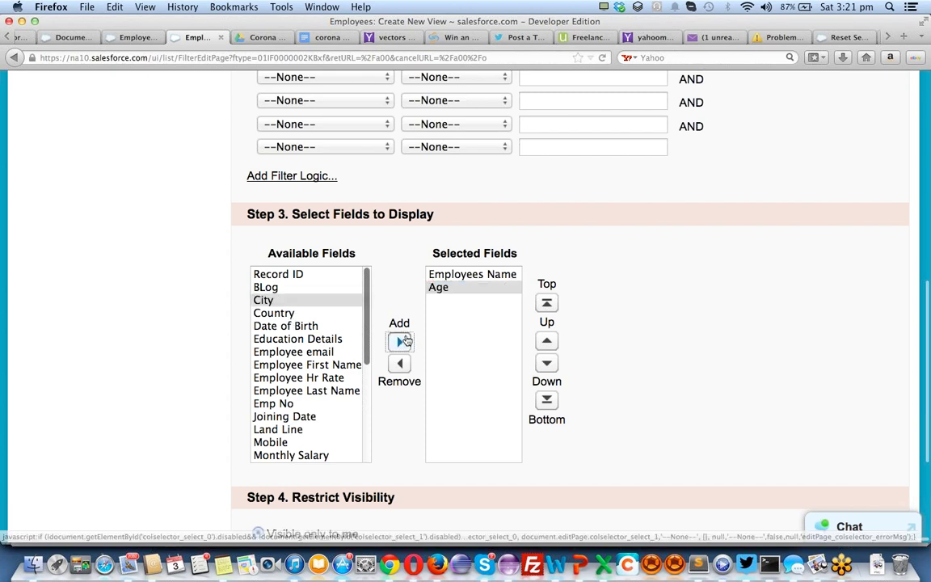
{"action": "left_click", "coordinate": [399, 342]}
{"action": "left_click", "coordinate": [286, 312]}
{"action": "left_click", "coordinate": [397, 342]}
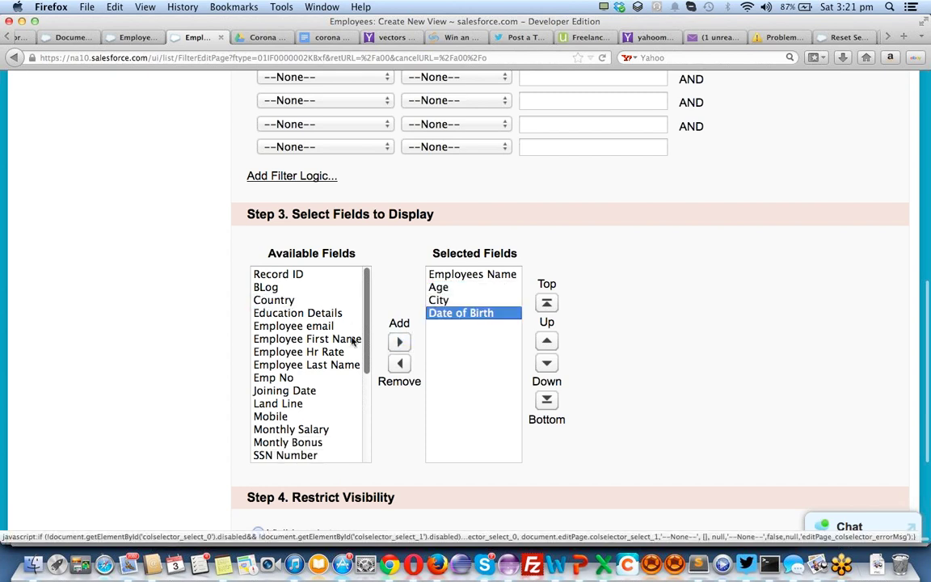
{"action": "left_click", "coordinate": [317, 314]}
{"action": "left_click", "coordinate": [324, 326]}
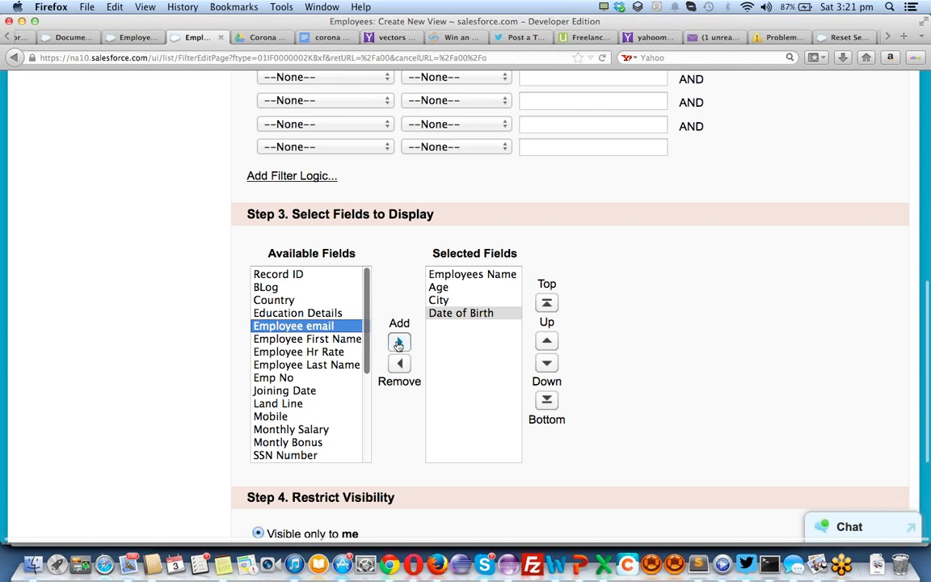
{"action": "left_click", "coordinate": [399, 342]}
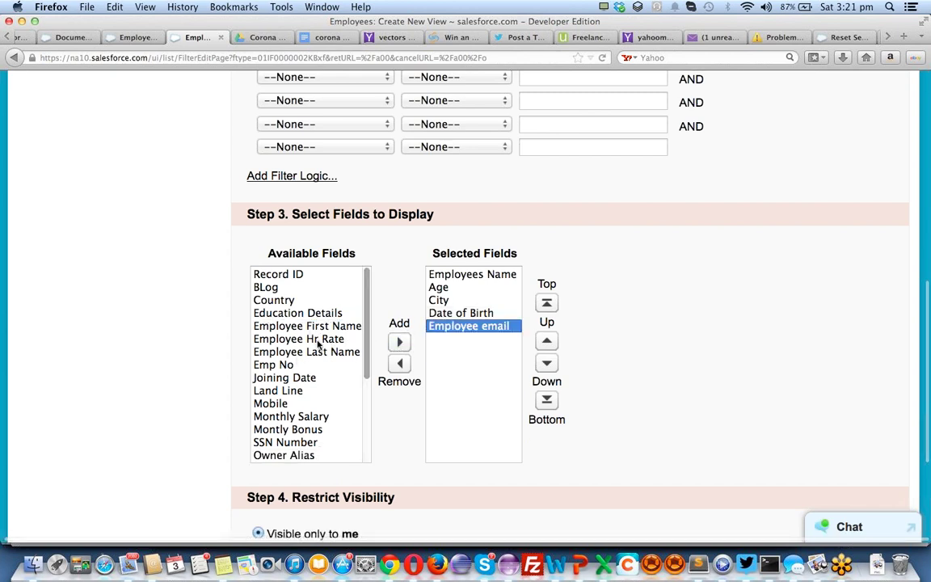
Add Monthly Salary, Montly Bonus, SSN Number and Created Date columns, then save the view
{"action": "scroll", "coordinate": [319, 358], "scroll_direction": "down", "scroll_amount": 1}
{"action": "scroll", "coordinate": [319, 358], "scroll_direction": "down", "scroll_amount": 1}
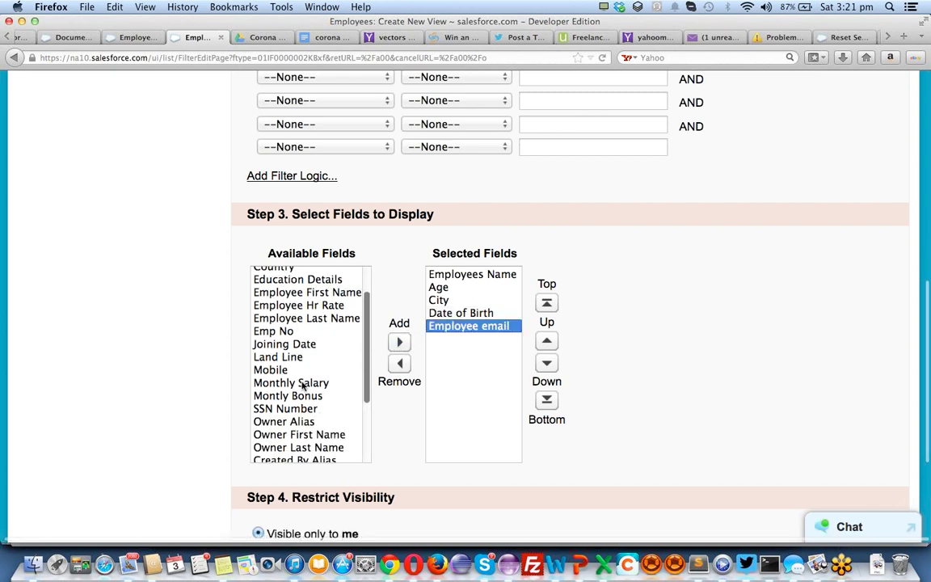
{"action": "left_click", "coordinate": [299, 383]}
{"action": "left_click", "coordinate": [400, 342]}
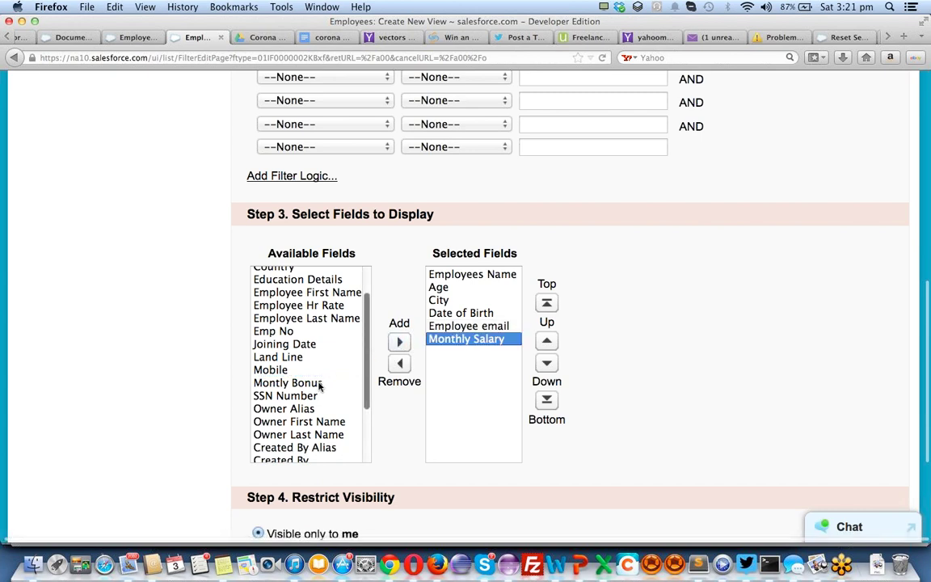
{"action": "left_click", "coordinate": [317, 383]}
{"action": "left_click", "coordinate": [399, 342]}
{"action": "left_click", "coordinate": [323, 382]}
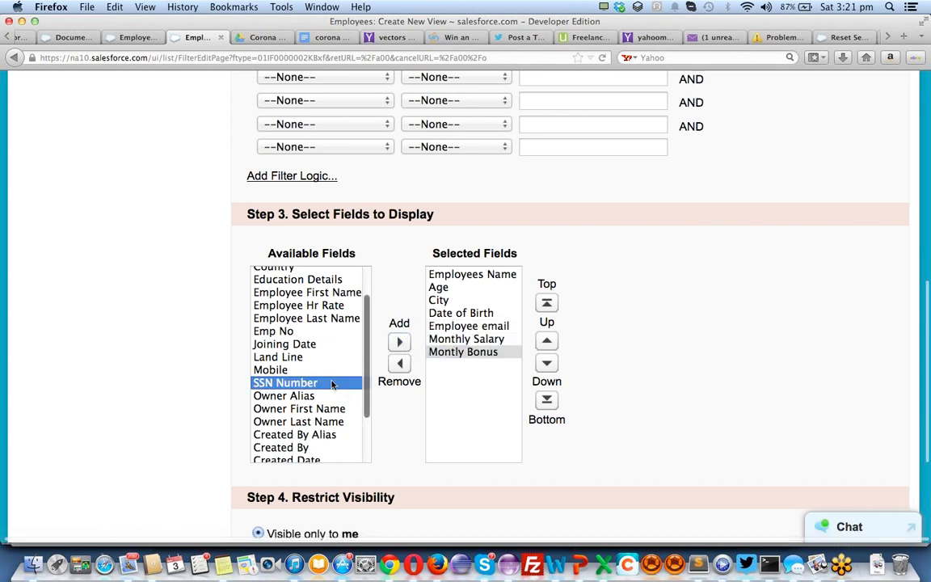
{"action": "left_click", "coordinate": [400, 342]}
{"action": "scroll", "coordinate": [318, 396], "scroll_direction": "down", "scroll_amount": 3}
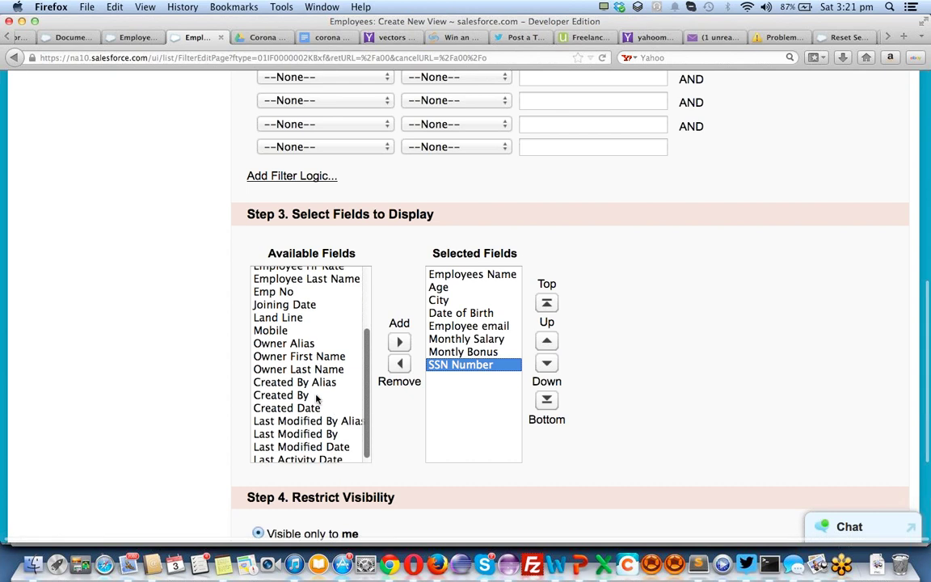
{"action": "left_click", "coordinate": [291, 404]}
{"action": "left_click", "coordinate": [399, 342]}
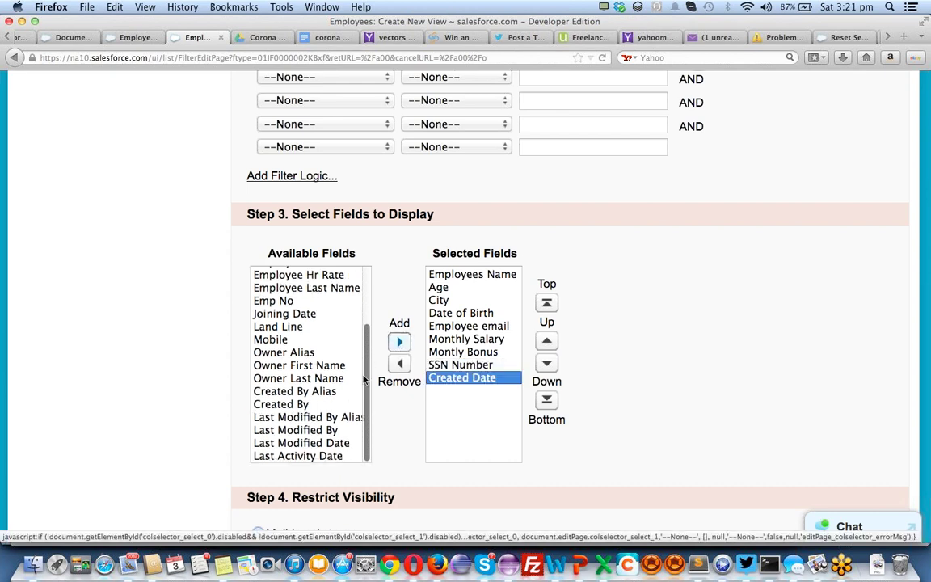
{"action": "scroll", "coordinate": [304, 350], "scroll_direction": "up", "scroll_amount": 3}
{"action": "scroll", "coordinate": [304, 350], "scroll_direction": "up", "scroll_amount": 1}
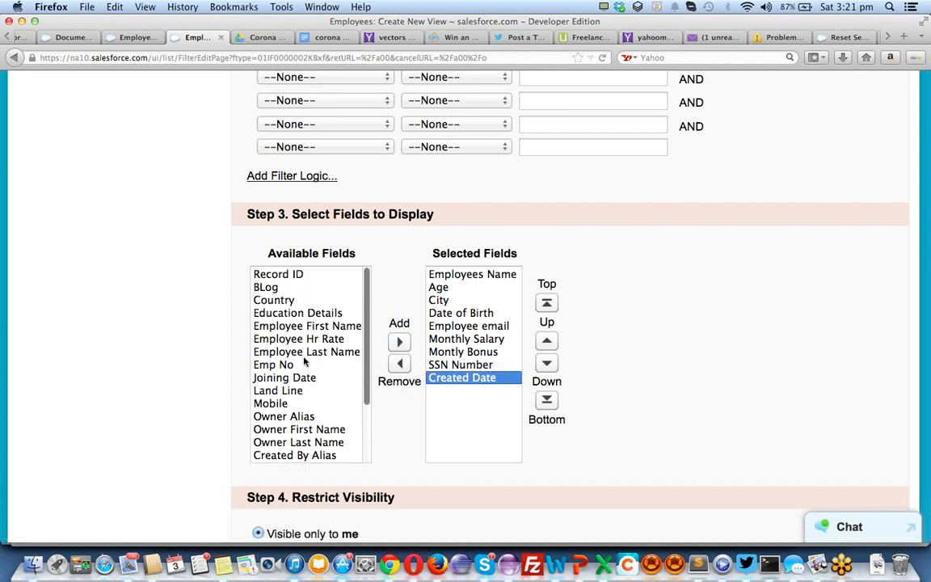
{"action": "scroll", "coordinate": [308, 416], "scroll_direction": "down", "scroll_amount": 3}
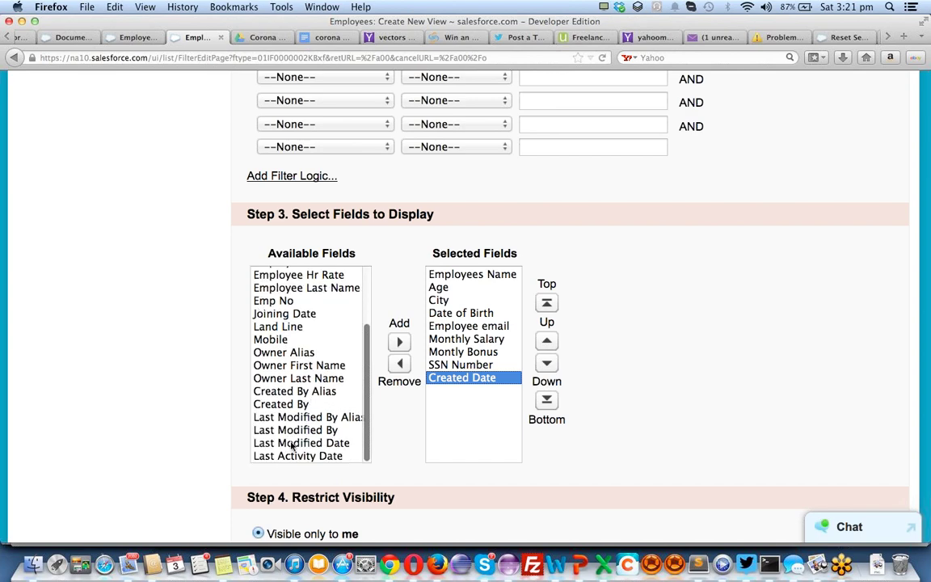
{"action": "scroll", "coordinate": [496, 417], "scroll_direction": "down", "scroll_amount": 5}
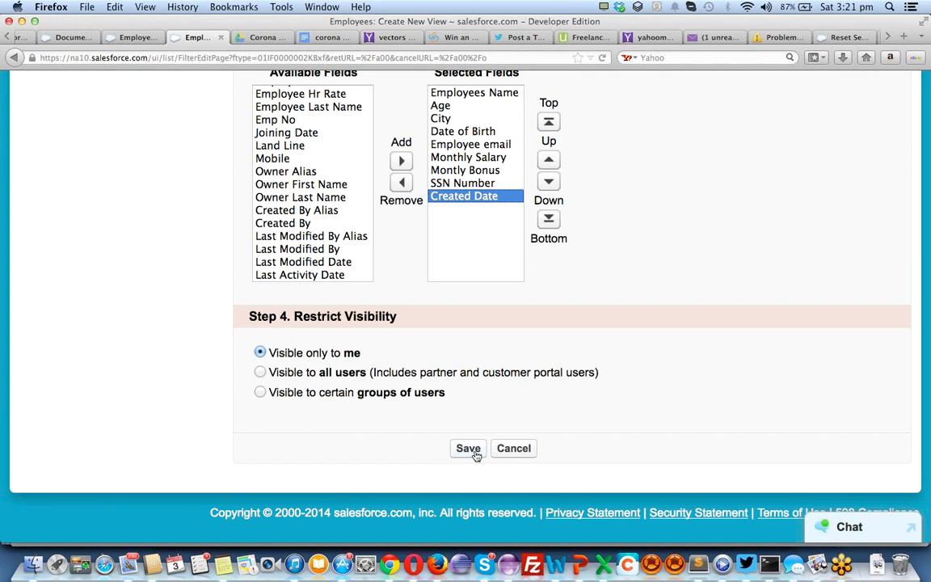
{"action": "left_click", "coordinate": [474, 455]}
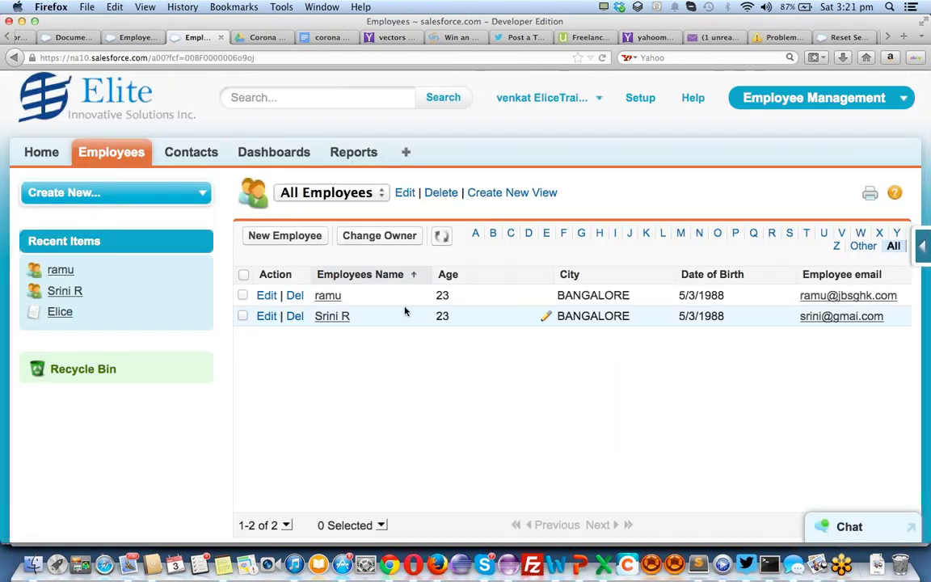
Zoom out to see all list columns, open the first employee's record, then go to Reports
{"action": "key", "text": "super+minus"}
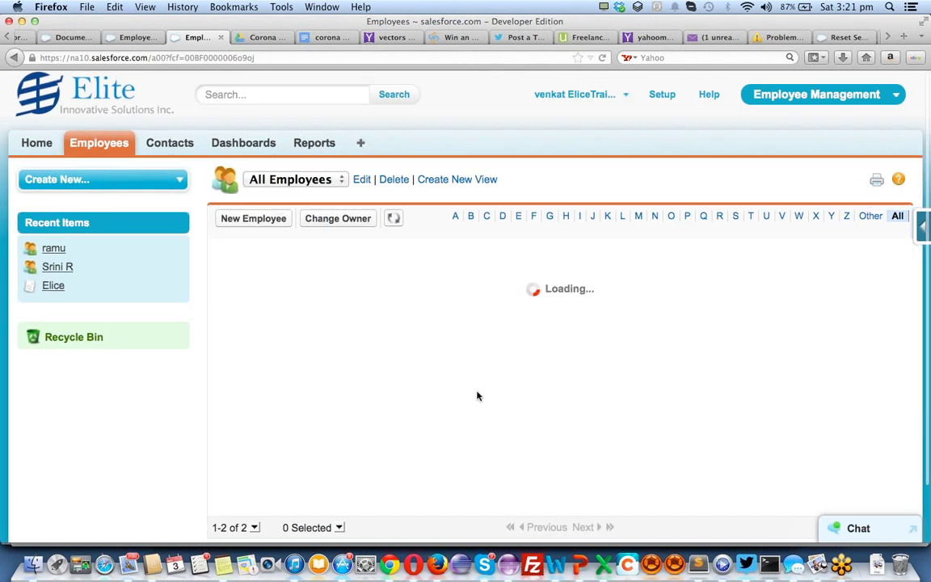
{"action": "key", "text": "super+minus"}
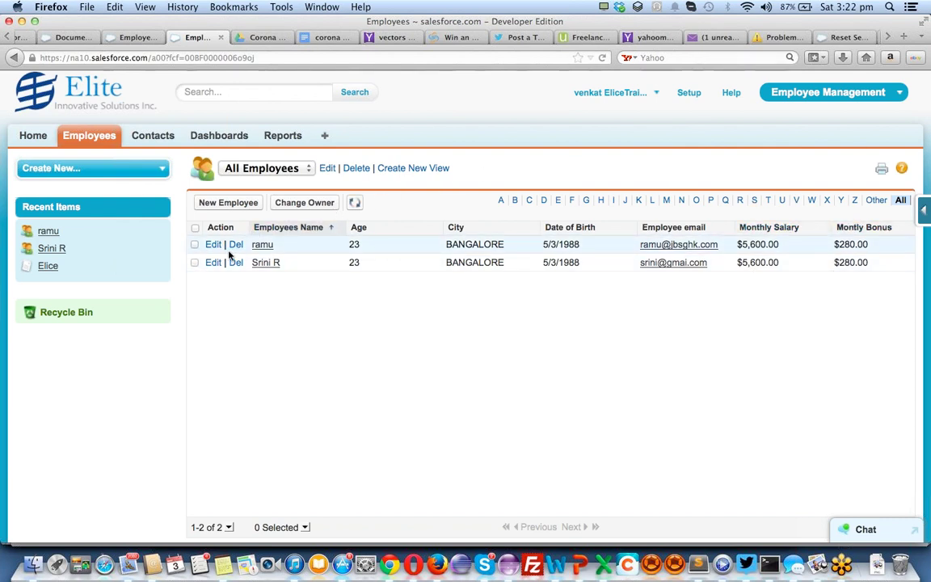
{"action": "left_click", "coordinate": [264, 246]}
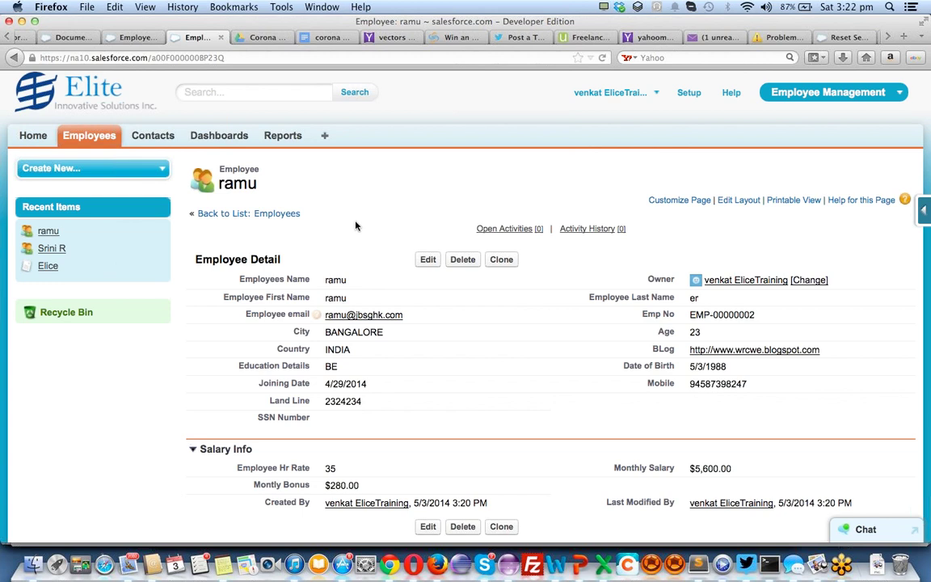
{"action": "left_click", "coordinate": [283, 139]}
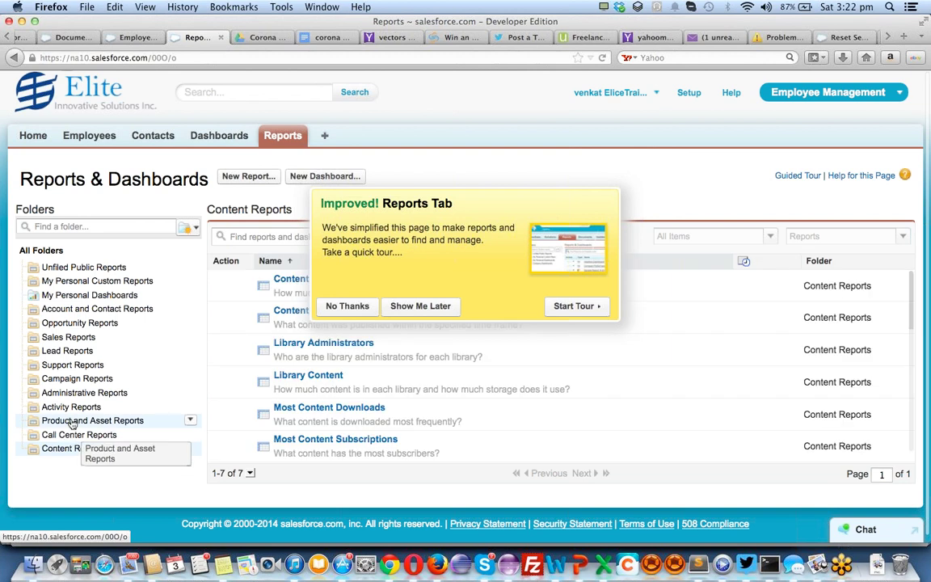
Decline the Reports tour and browse the personal, Account and Contact, and Opportunity report folders
{"action": "left_click", "coordinate": [72, 420]}
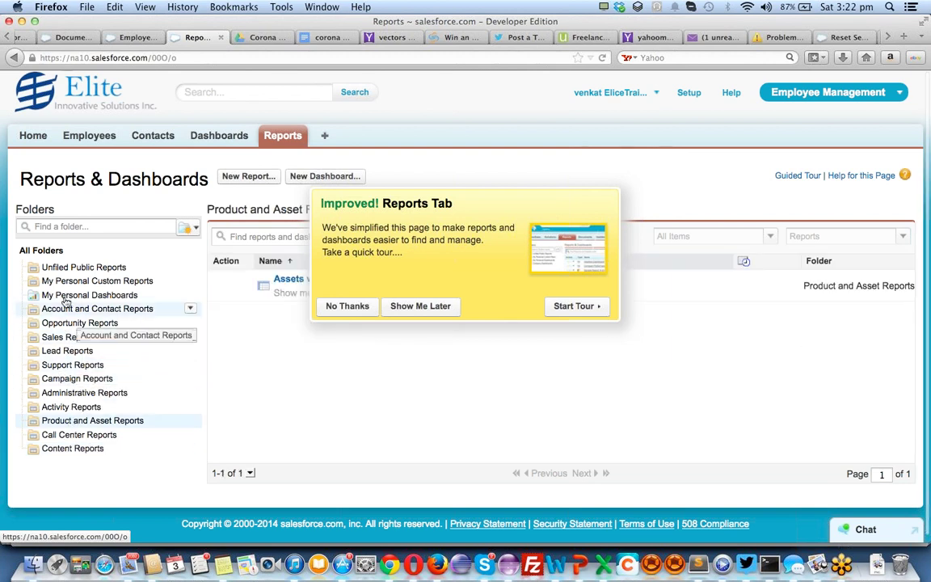
{"action": "left_click", "coordinate": [64, 270]}
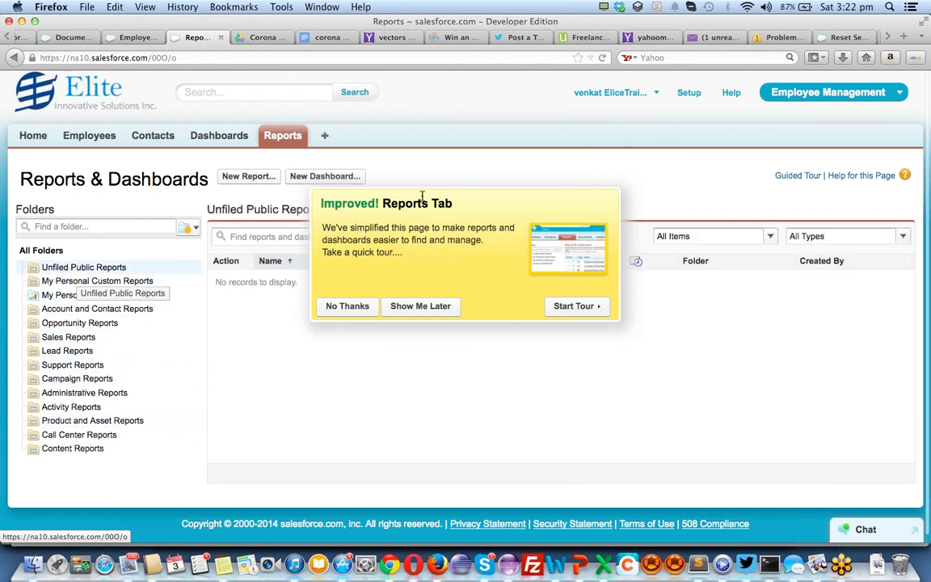
{"action": "left_click", "coordinate": [343, 306]}
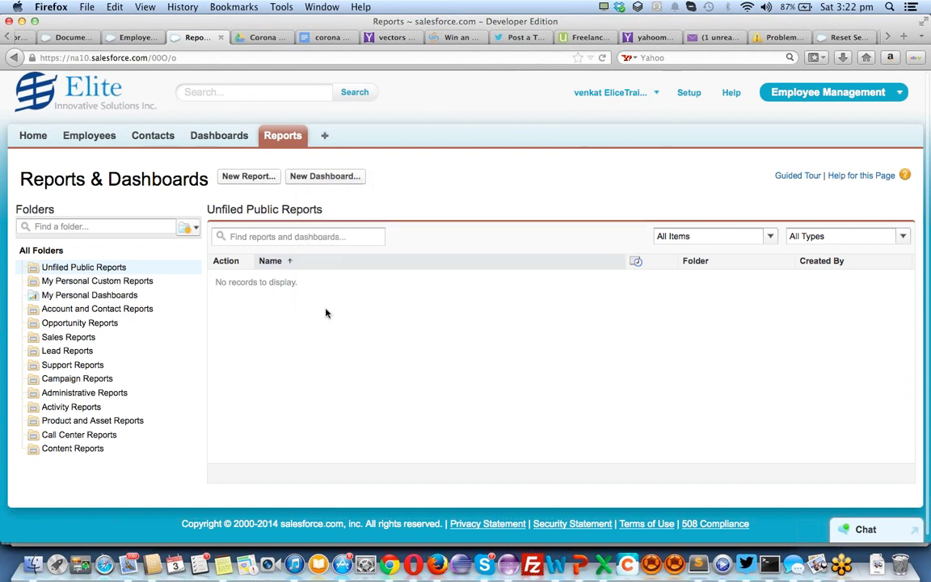
{"action": "left_click", "coordinate": [93, 282]}
{"action": "left_click", "coordinate": [93, 296]}
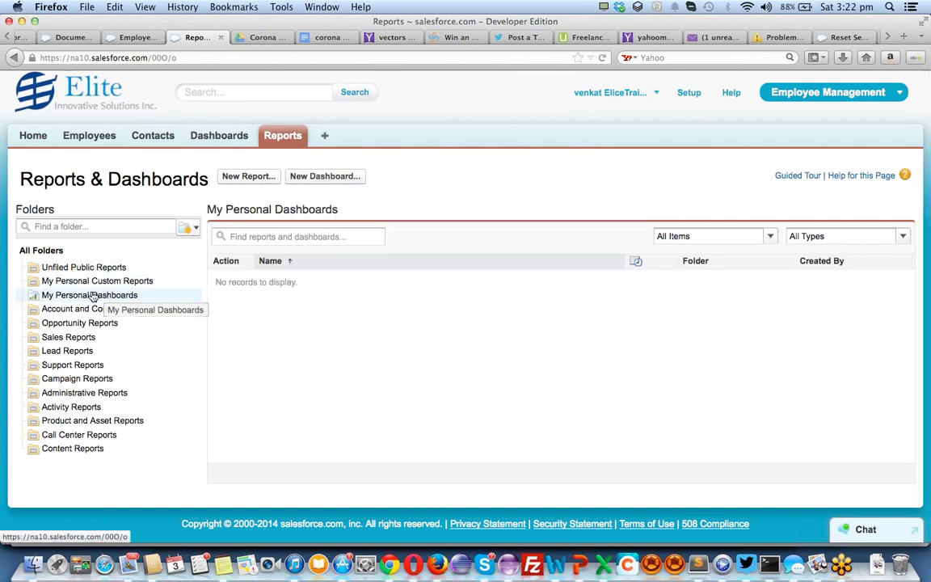
{"action": "left_click", "coordinate": [92, 309]}
{"action": "left_click", "coordinate": [82, 324]}
{"action": "left_click", "coordinate": [84, 309]}
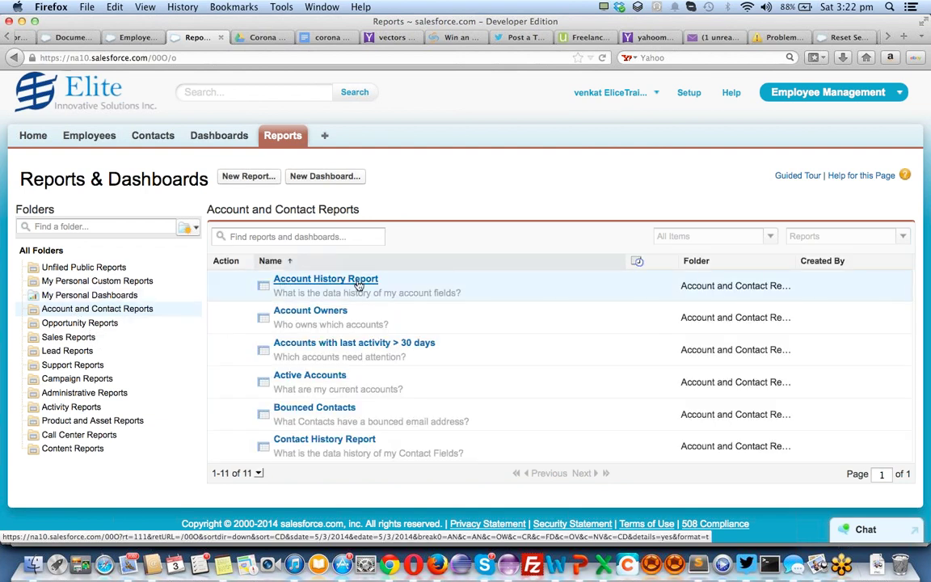
View Unfiled Public Reports and Support Reports, then return to the Employees home page
{"action": "scroll", "coordinate": [358, 290], "scroll_direction": "down", "scroll_amount": 5}
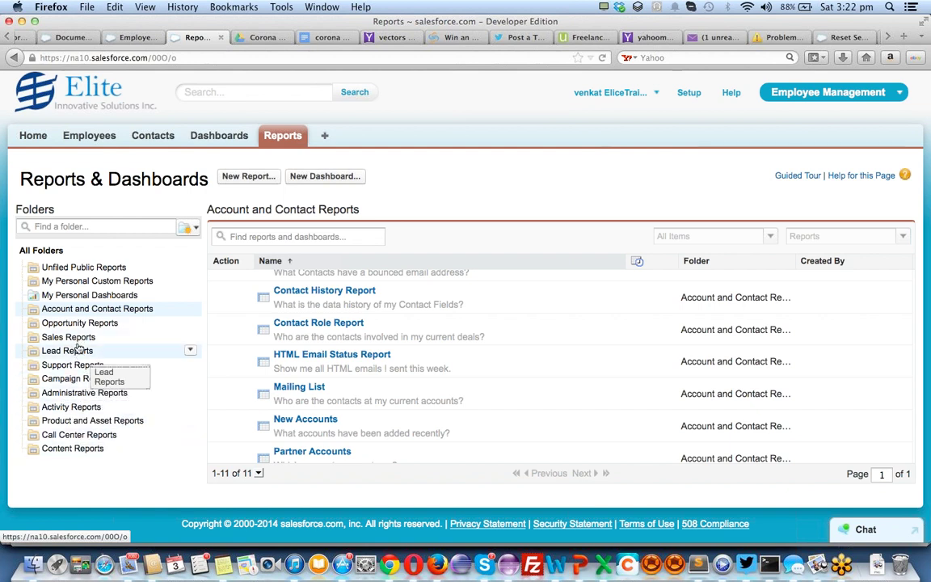
{"action": "scroll", "coordinate": [464, 340], "scroll_direction": "down", "scroll_amount": 1}
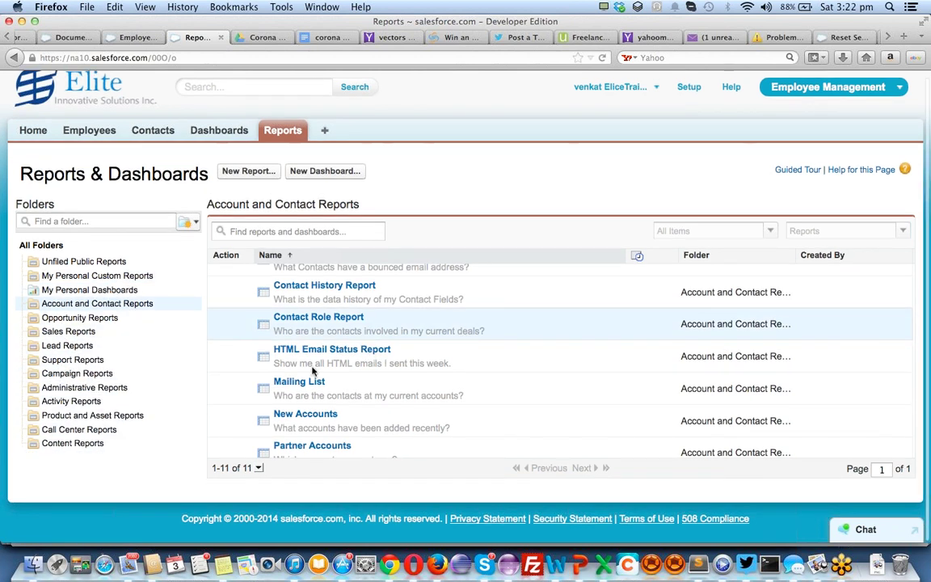
{"action": "left_click", "coordinate": [97, 261]}
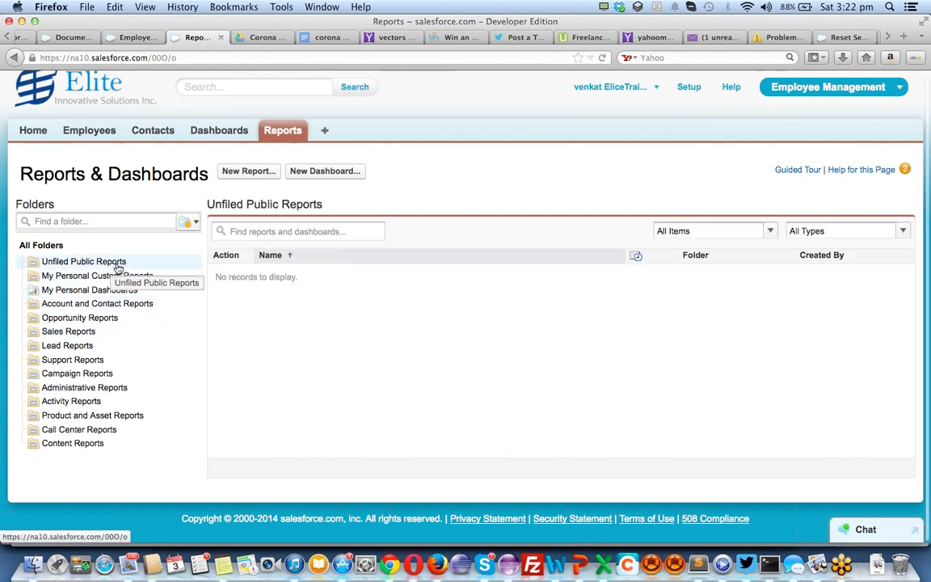
{"action": "left_click", "coordinate": [78, 359]}
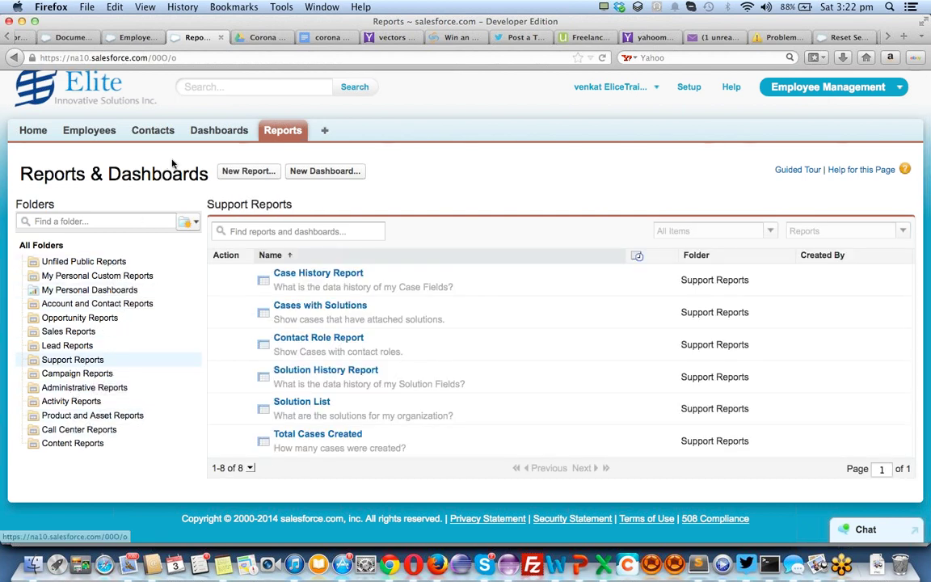
{"action": "left_click", "coordinate": [96, 133]}
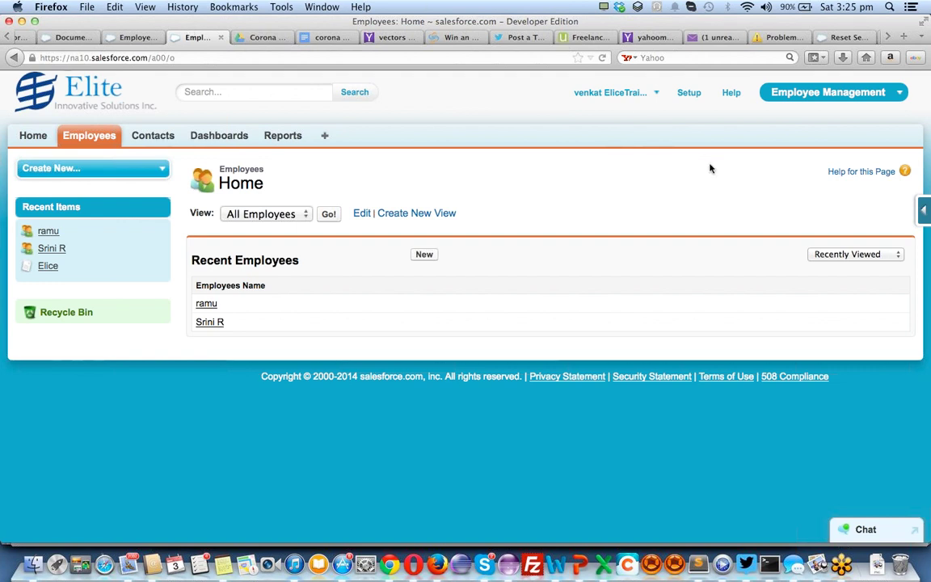
{"action": "double_click", "coordinate": [471, 82]}
{"action": "left_click", "coordinate": [468, 109]}
Settle on the browser tab with the blank New Employee form and open Setup from the user menu
{"action": "left_click", "coordinate": [136, 37]}
{"action": "left_click", "coordinate": [202, 37]}
{"action": "left_click", "coordinate": [134, 37]}
{"action": "left_click", "coordinate": [176, 38]}
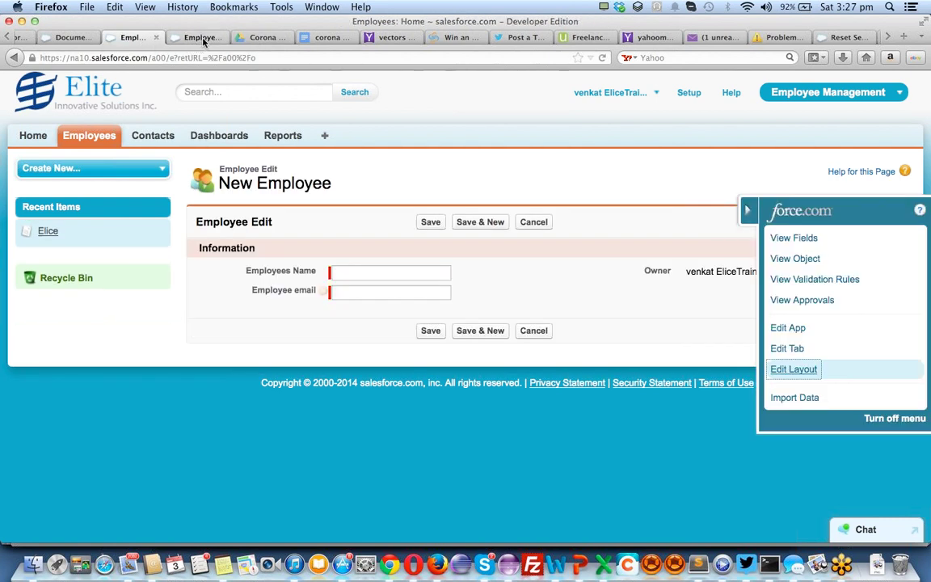
{"action": "left_click", "coordinate": [132, 40]}
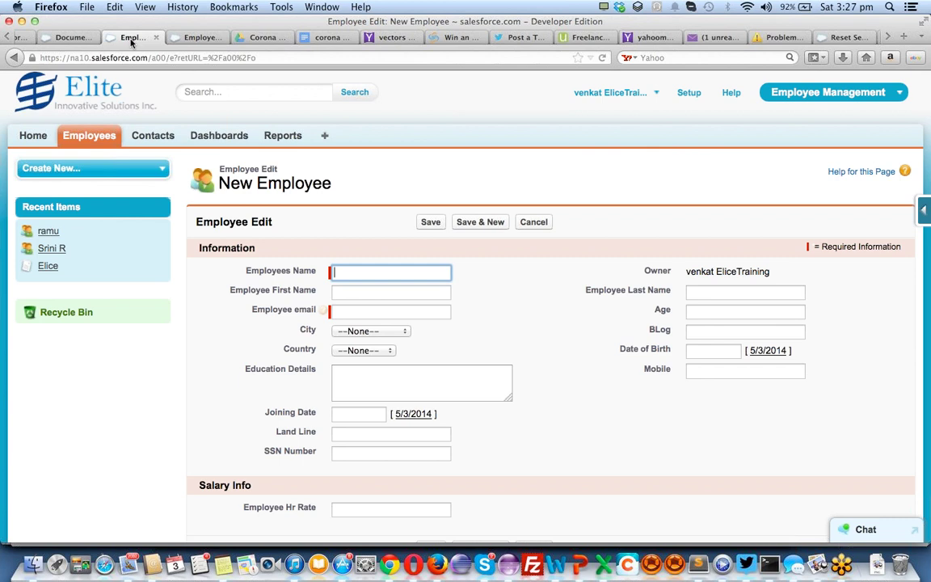
{"action": "left_click", "coordinate": [610, 92]}
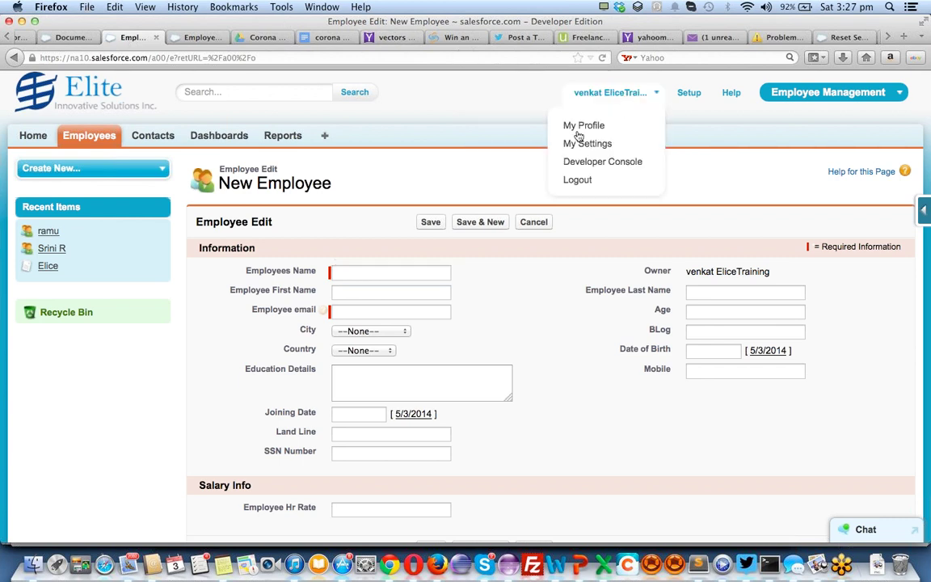
{"action": "left_click", "coordinate": [687, 94]}
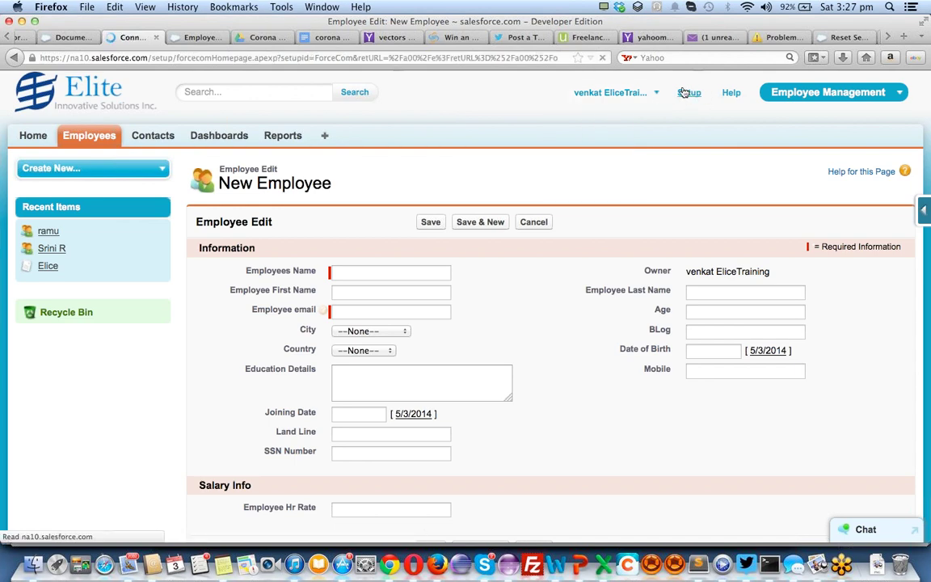
Expand Data Management in the Setup sidebar and open Data Loader
{"action": "scroll", "coordinate": [135, 350], "scroll_direction": "down", "scroll_amount": 3}
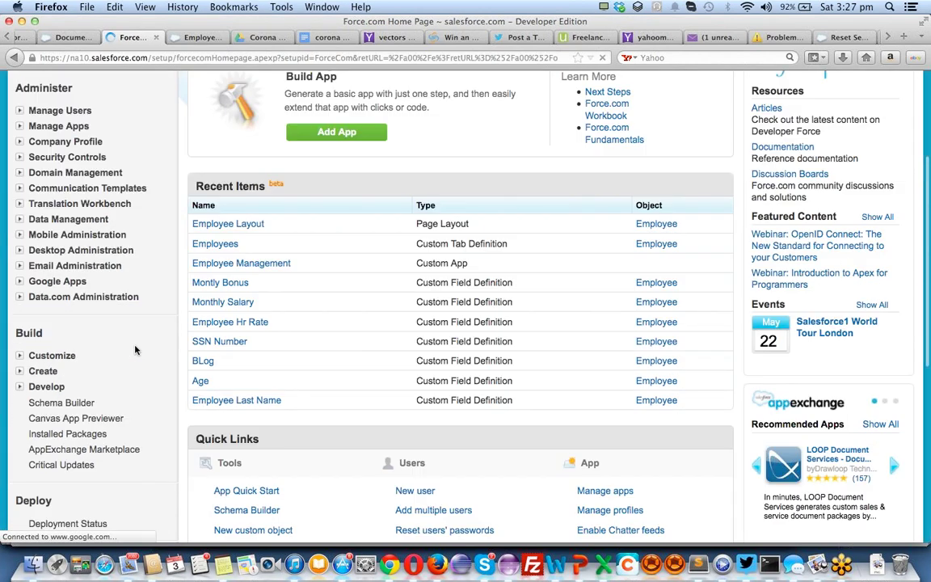
{"action": "scroll", "coordinate": [135, 350], "scroll_direction": "down", "scroll_amount": 4}
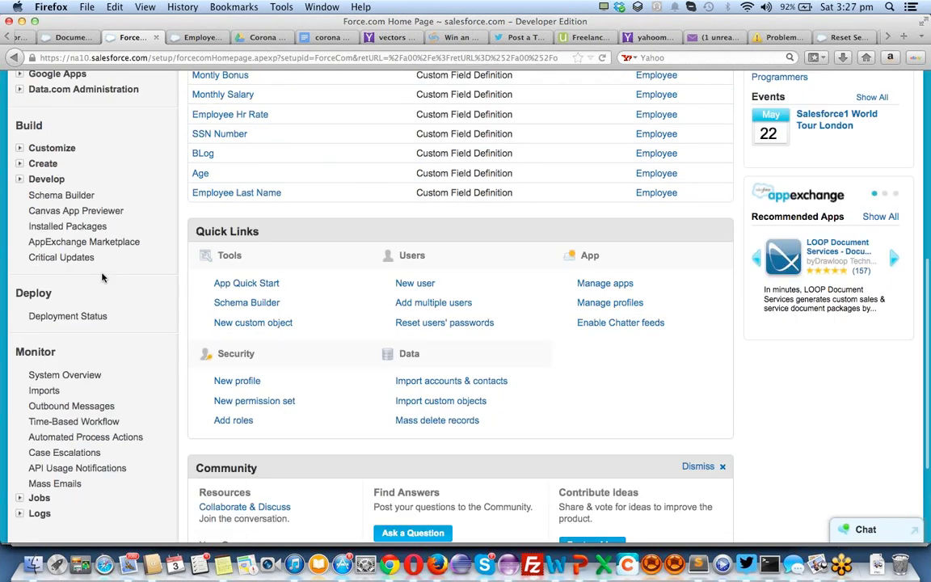
{"action": "scroll", "coordinate": [102, 277], "scroll_direction": "down", "scroll_amount": 1}
{"action": "scroll", "coordinate": [102, 278], "scroll_direction": "up", "scroll_amount": 6}
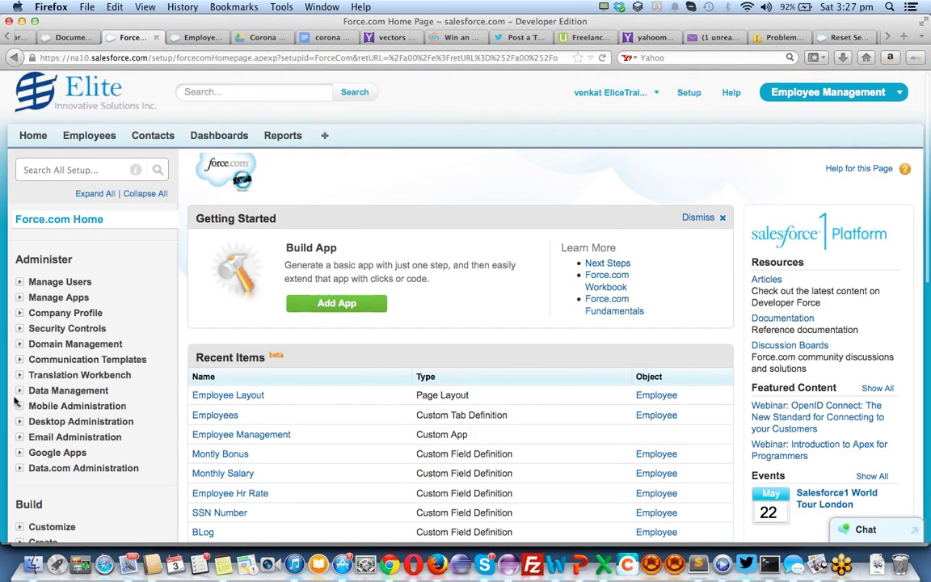
{"action": "left_click", "coordinate": [20, 390]}
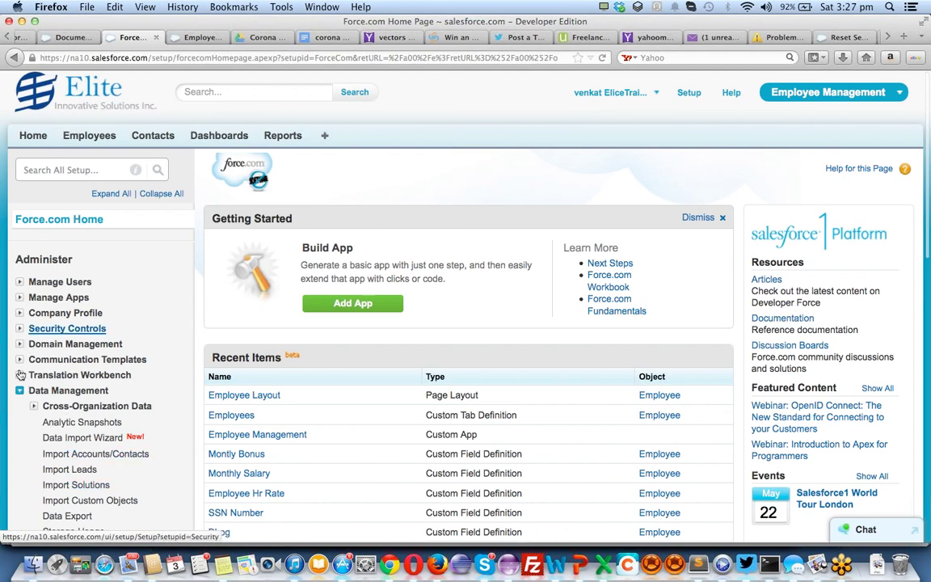
{"action": "scroll", "coordinate": [89, 446], "scroll_direction": "down", "scroll_amount": 2}
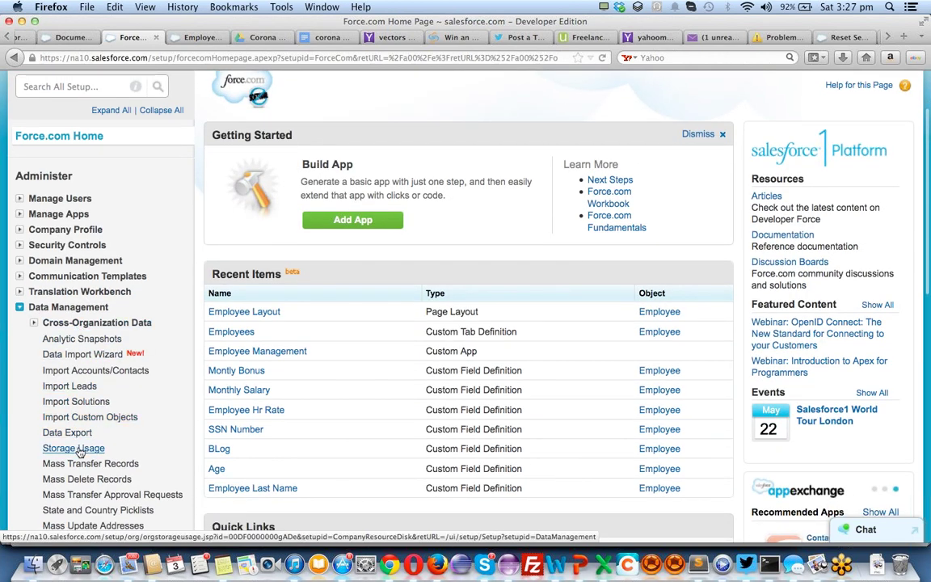
{"action": "scroll", "coordinate": [79, 453], "scroll_direction": "down", "scroll_amount": 2}
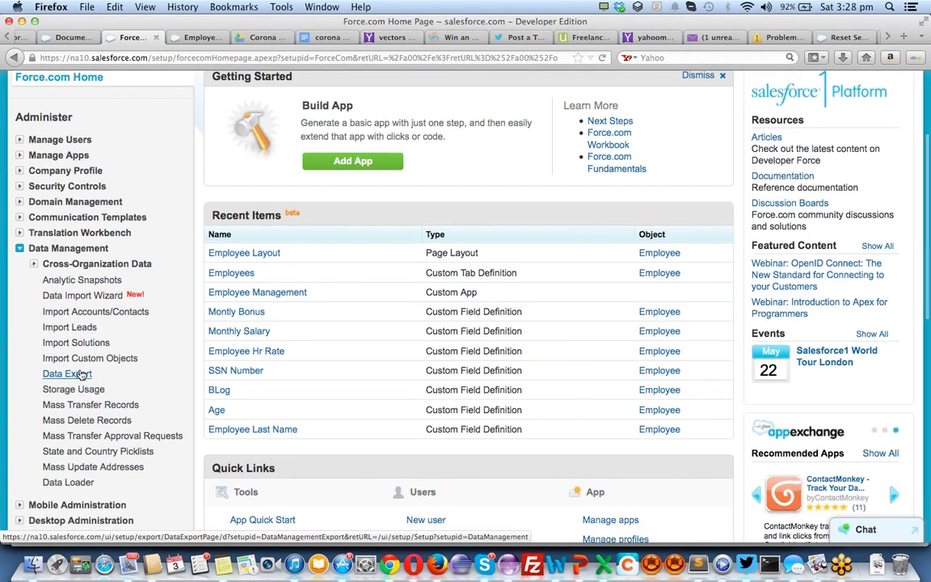
{"action": "left_click", "coordinate": [75, 488]}
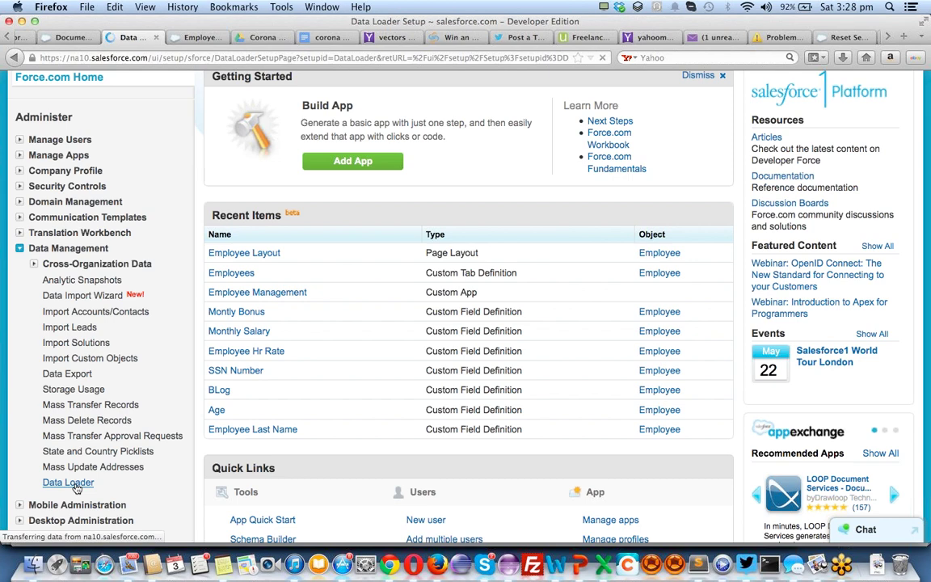
Scroll through the Data Loader Setup page describing the Apex Data Loader download
{"action": "scroll", "coordinate": [406, 243], "scroll_direction": "down", "scroll_amount": 2}
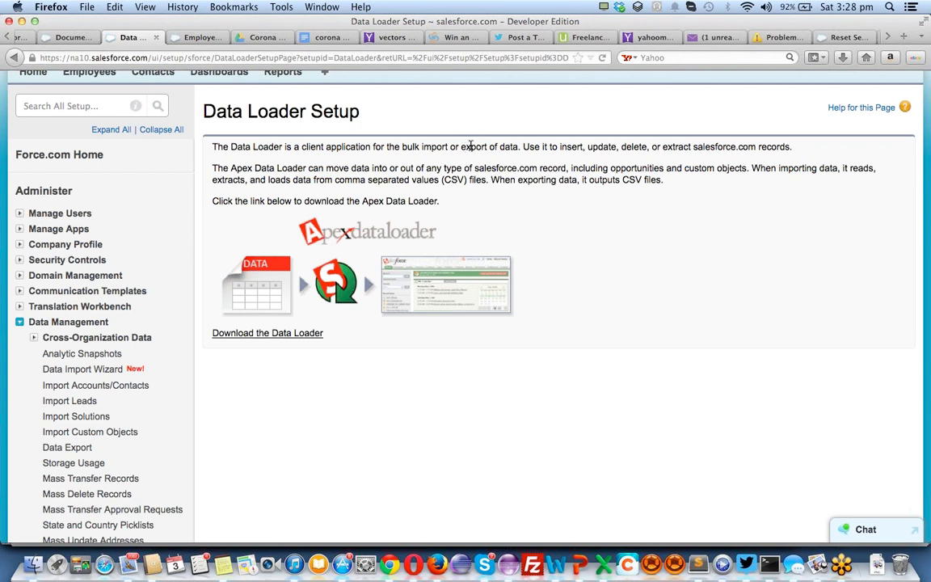
{"action": "scroll", "coordinate": [142, 364], "scroll_direction": "down", "scroll_amount": 3}
{"action": "scroll", "coordinate": [142, 364], "scroll_direction": "down", "scroll_amount": 4}
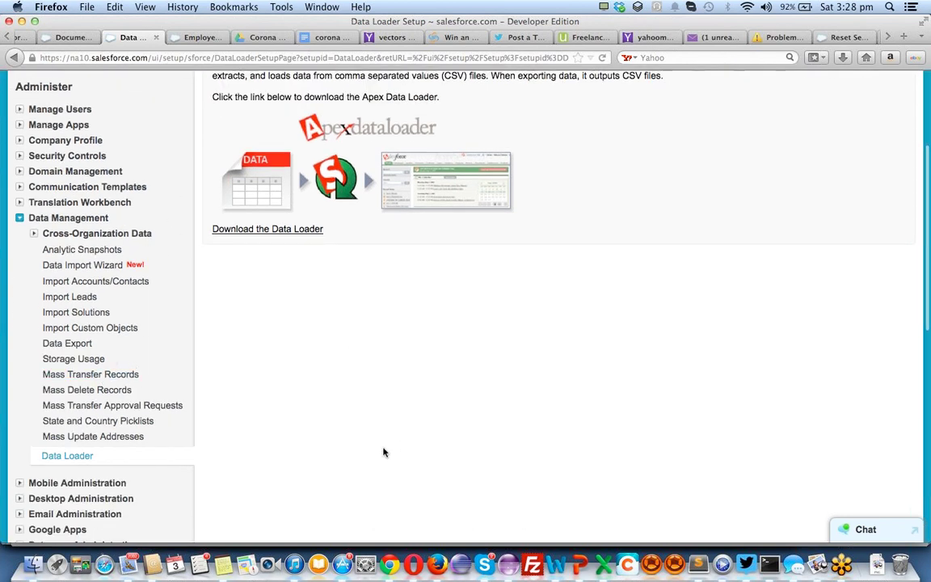
{"action": "scroll", "coordinate": [384, 452], "scroll_direction": "up", "scroll_amount": 10}
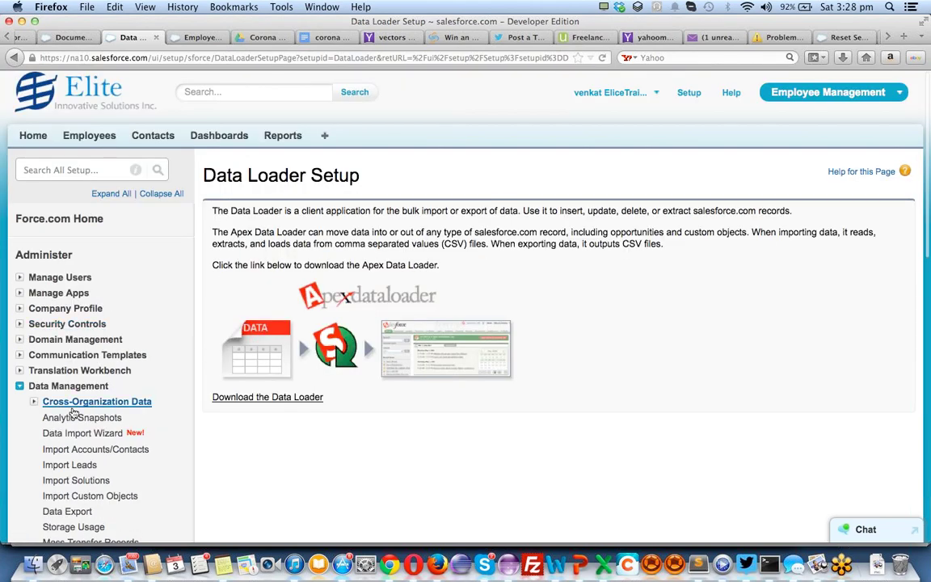
{"action": "scroll", "coordinate": [190, 384], "scroll_direction": "down", "scroll_amount": 6}
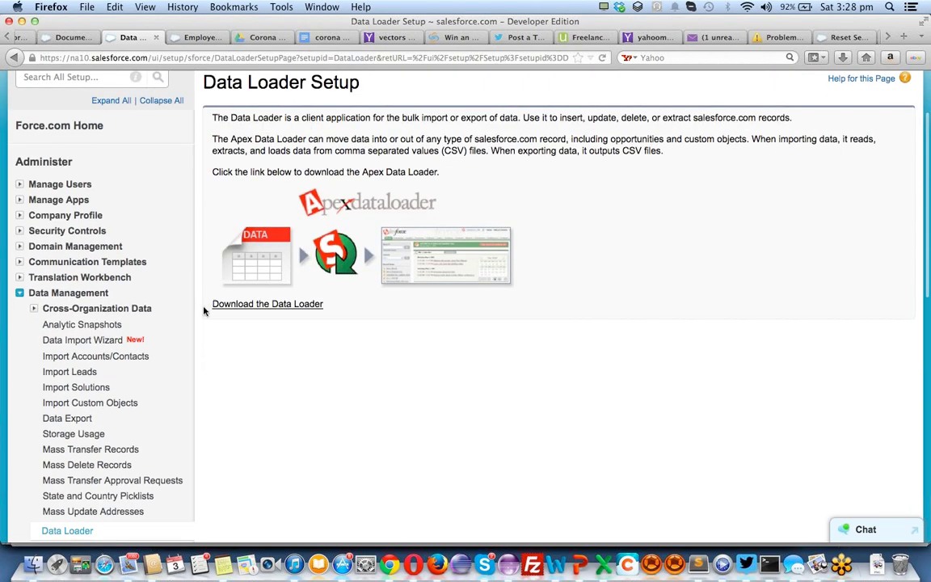
{"action": "scroll", "coordinate": [204, 311], "scroll_direction": "up", "scroll_amount": 4}
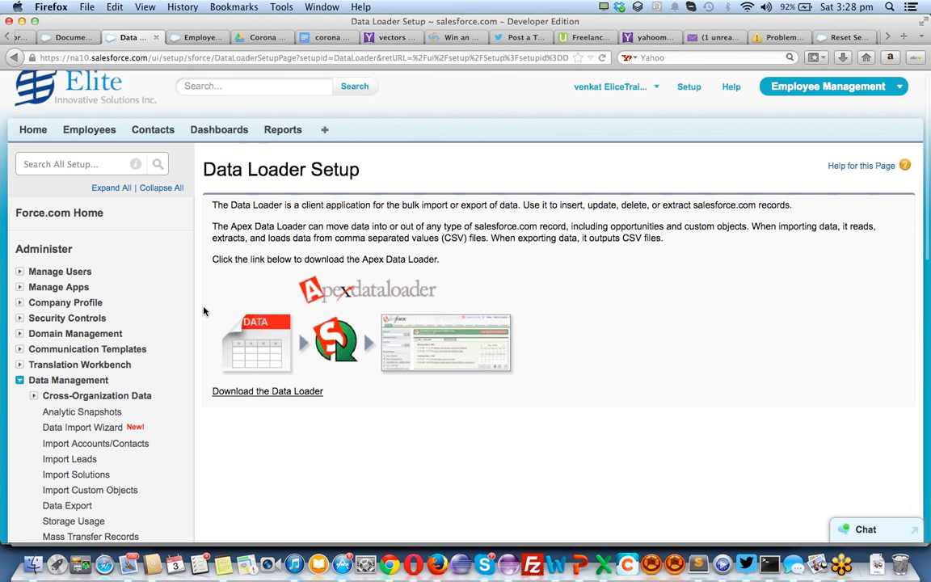
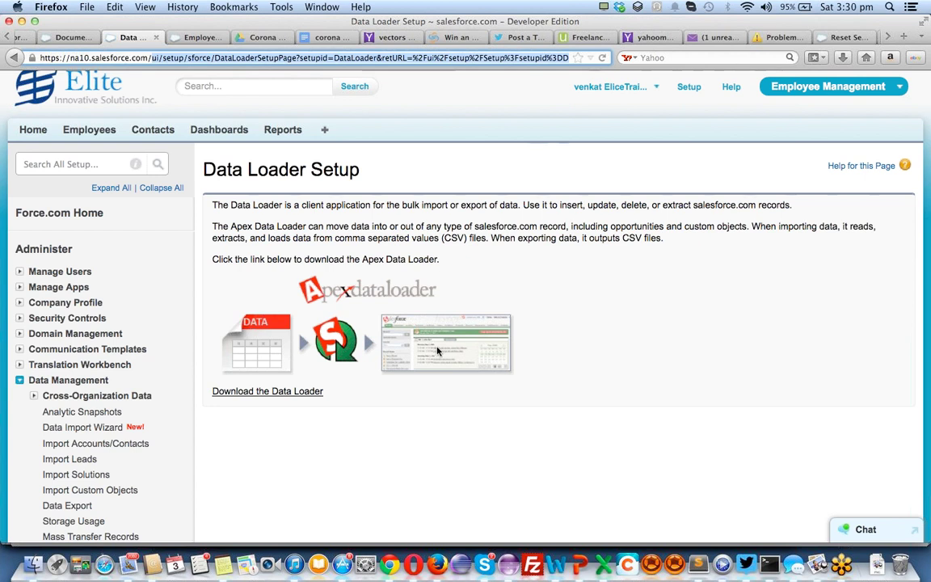
Scroll to the top and return to the Home page with the Chatter feed and calendar
{"action": "scroll", "coordinate": [214, 266], "scroll_direction": "up", "scroll_amount": 1}
{"action": "left_click", "coordinate": [34, 136]}
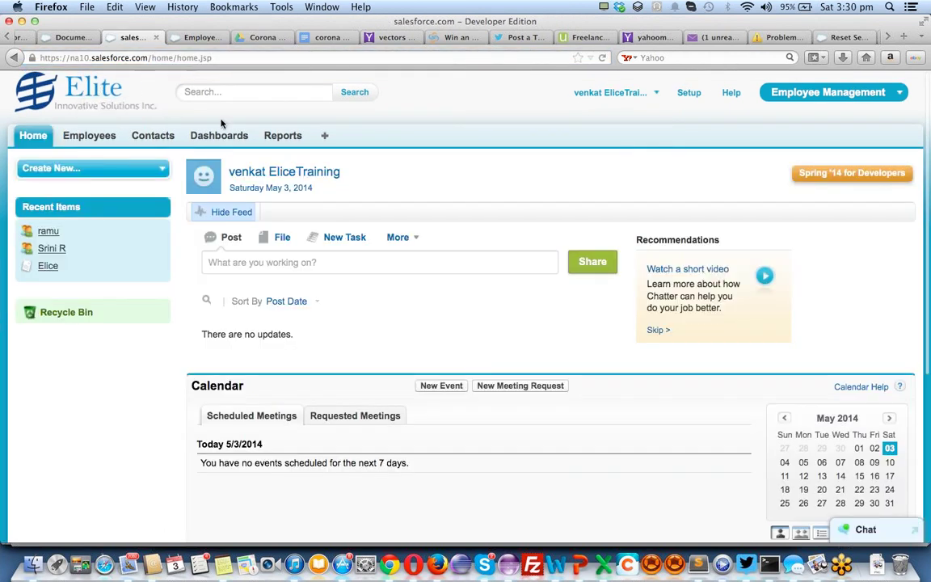
Open Employees, show the All Employees view, and sort it by Age, then by Employees Name
{"action": "left_click", "coordinate": [93, 137]}
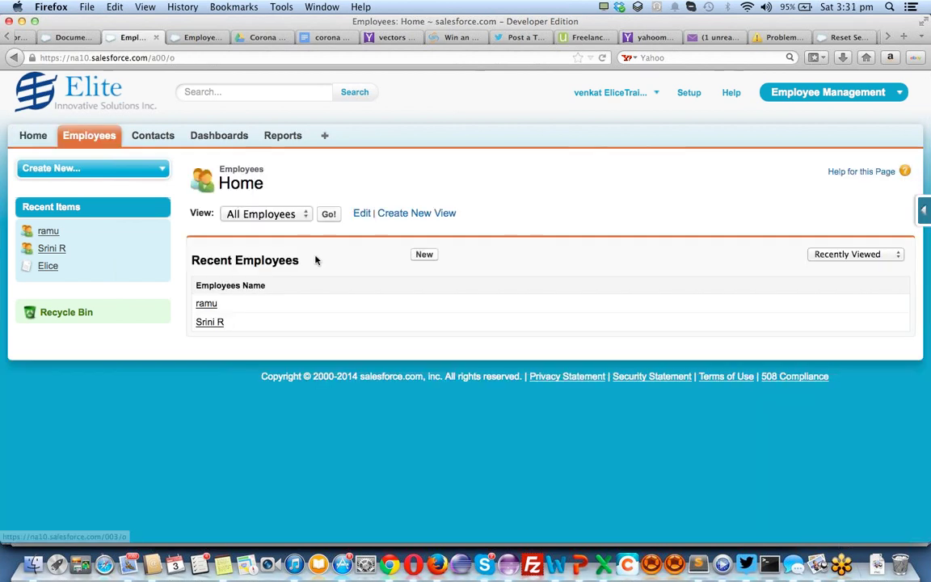
{"action": "left_click", "coordinate": [332, 215]}
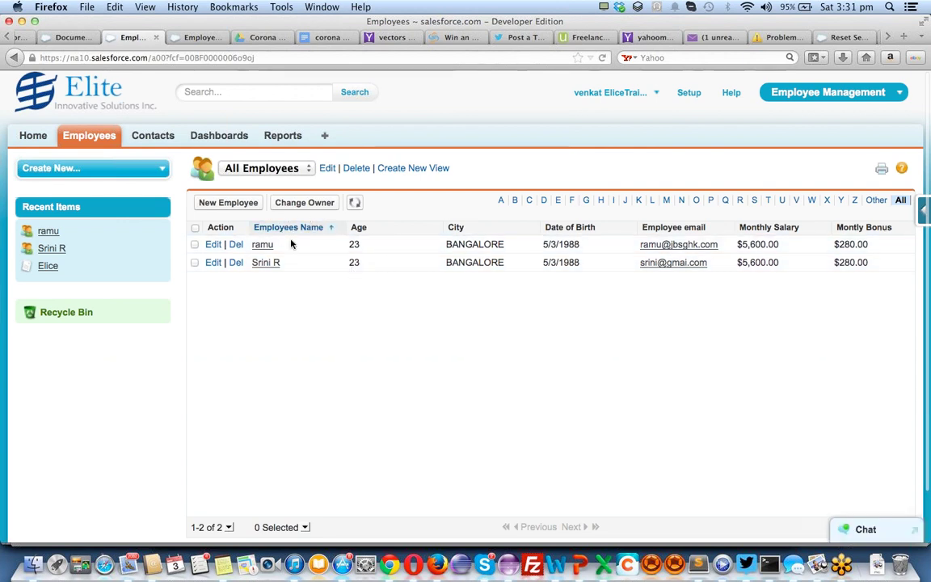
{"action": "left_click", "coordinate": [388, 228]}
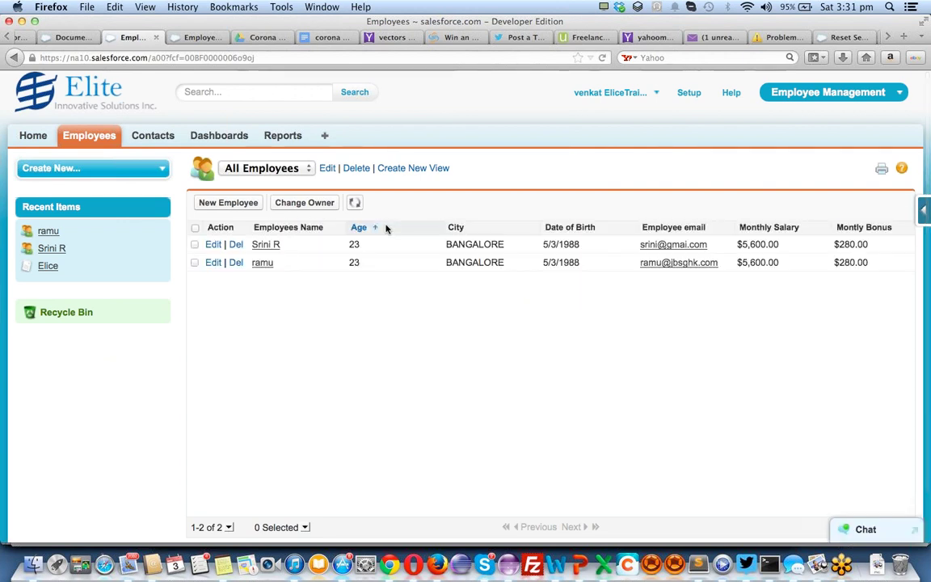
{"action": "left_click", "coordinate": [308, 228]}
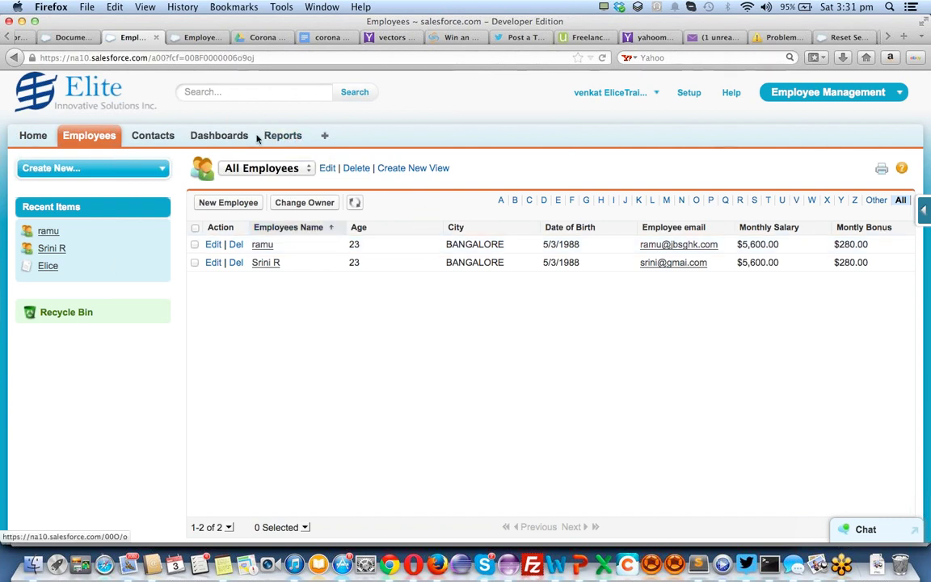
Browse the Reports & Dashboards page, then switch back to the Employees Home page tab
{"action": "left_click", "coordinate": [227, 138]}
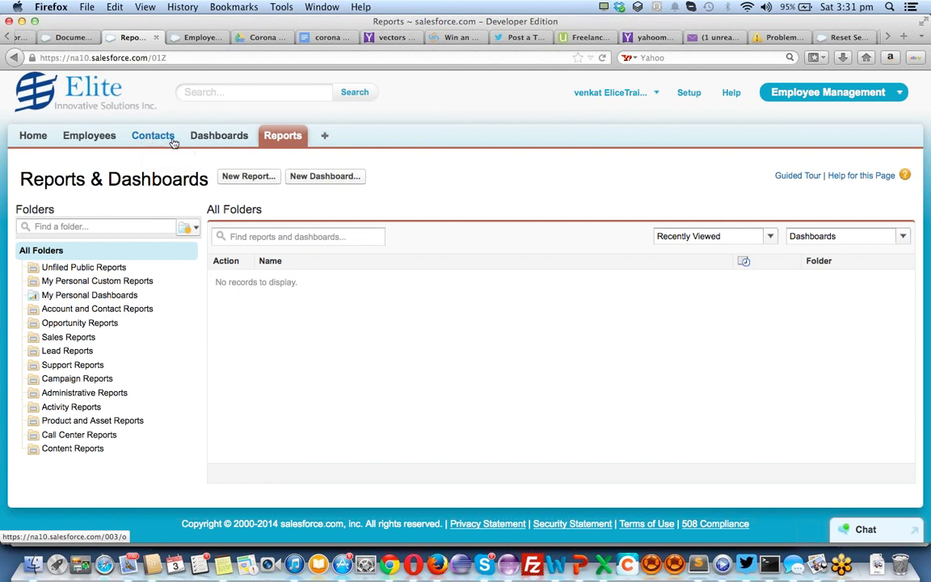
{"action": "left_click", "coordinate": [220, 136]}
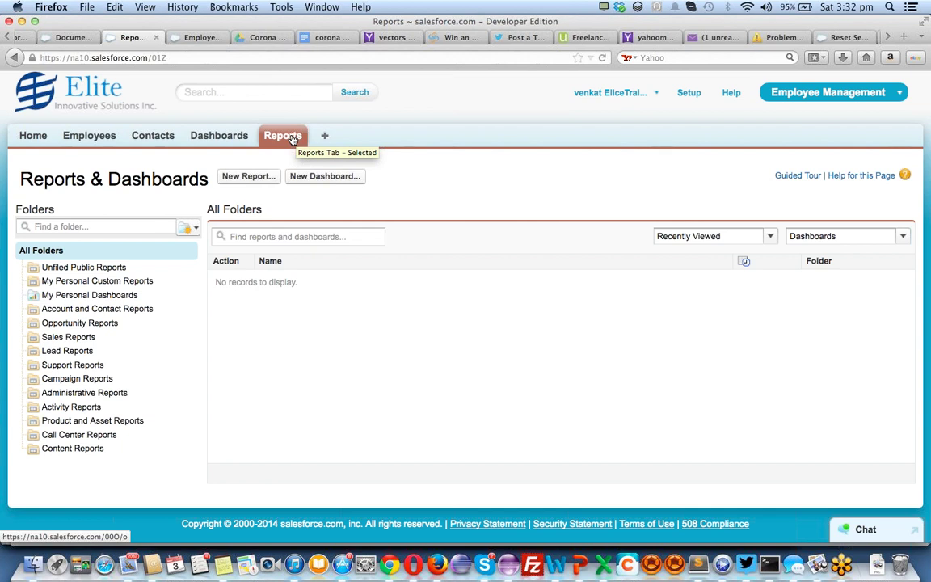
{"action": "left_click", "coordinate": [233, 137]}
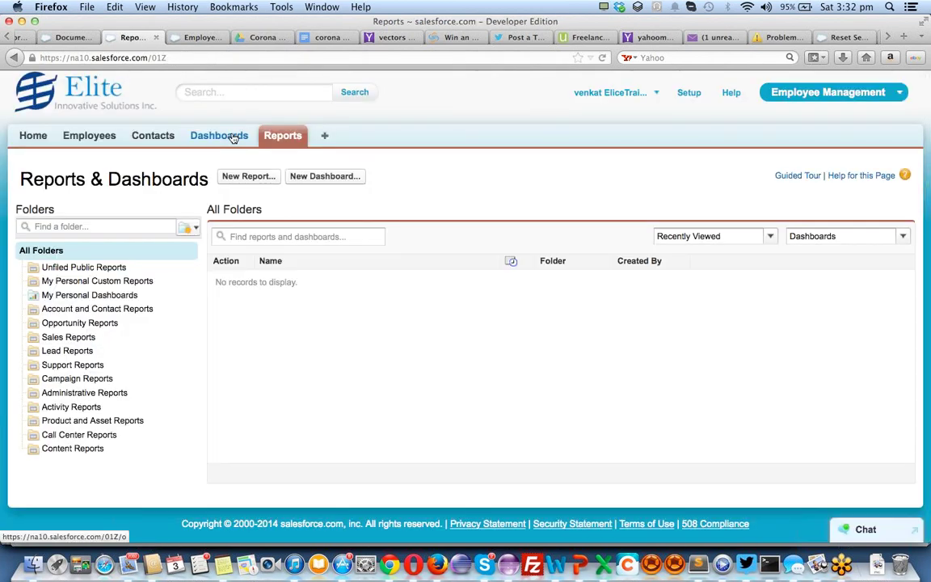
{"action": "left_click", "coordinate": [33, 136]}
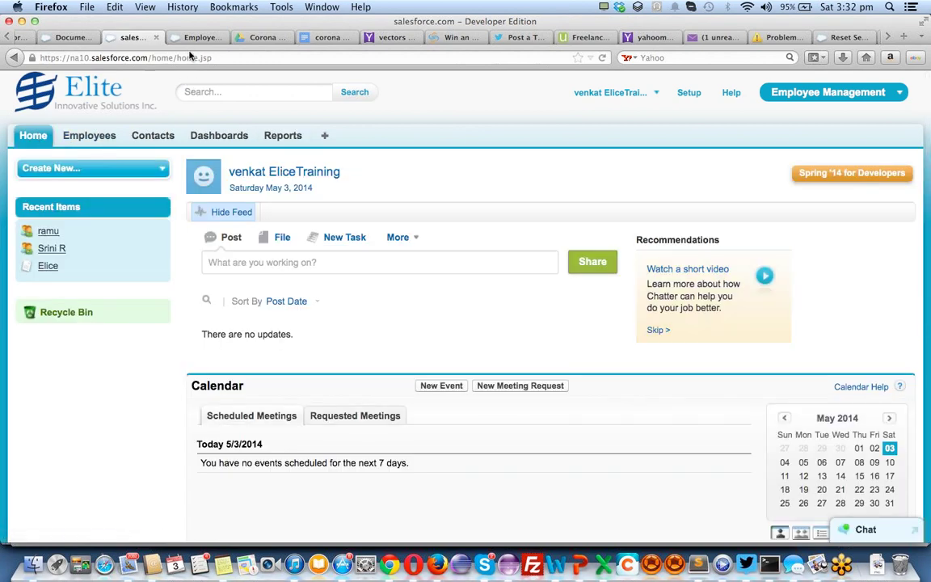
{"action": "left_click", "coordinate": [207, 139]}
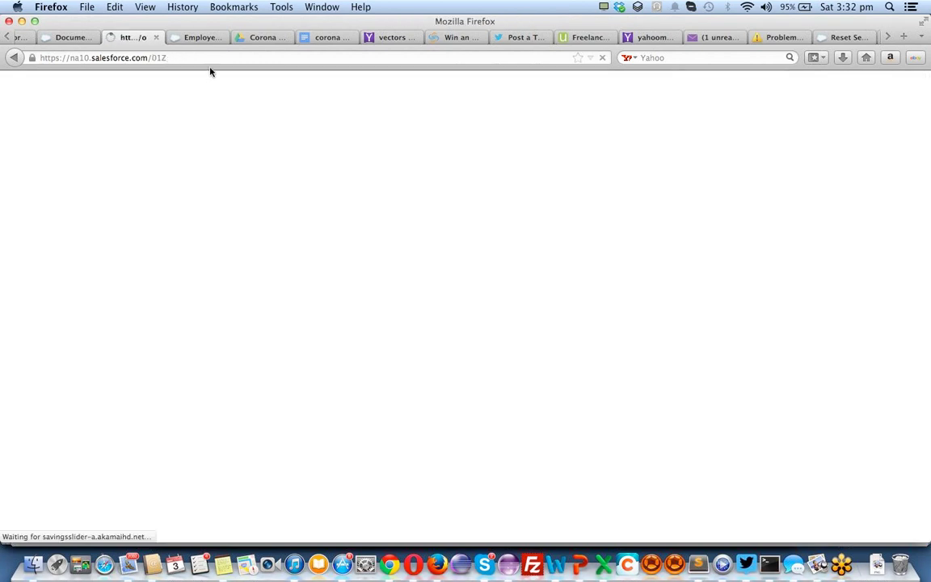
{"action": "left_click", "coordinate": [196, 38]}
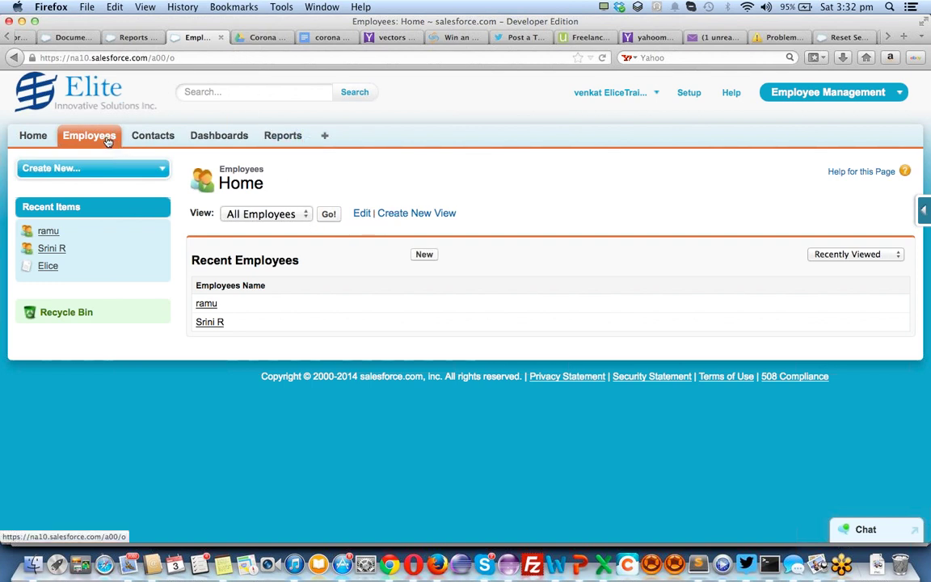
Start a blank new employee record, then go to Setup's Force.com Home from the user menu
{"action": "left_click", "coordinate": [424, 254]}
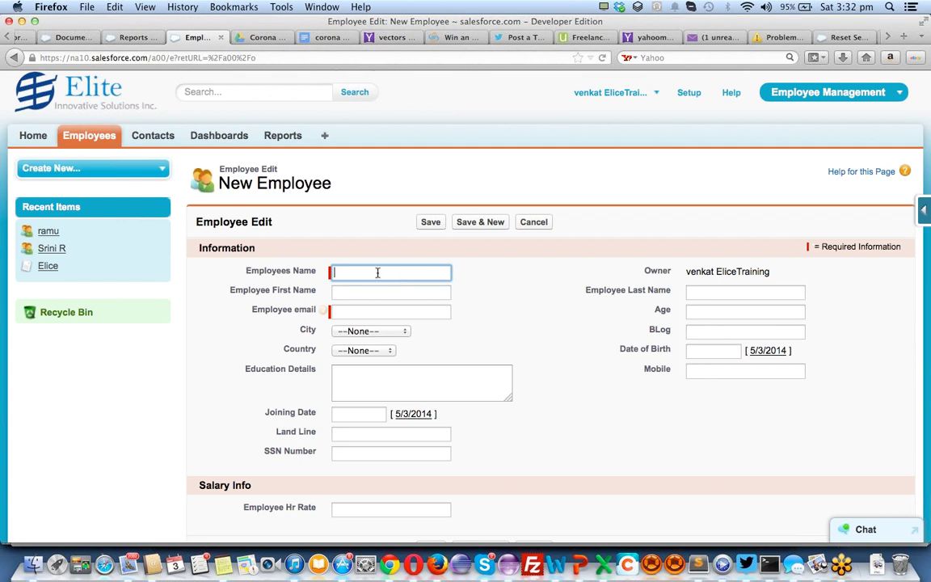
{"action": "left_click", "coordinate": [586, 95]}
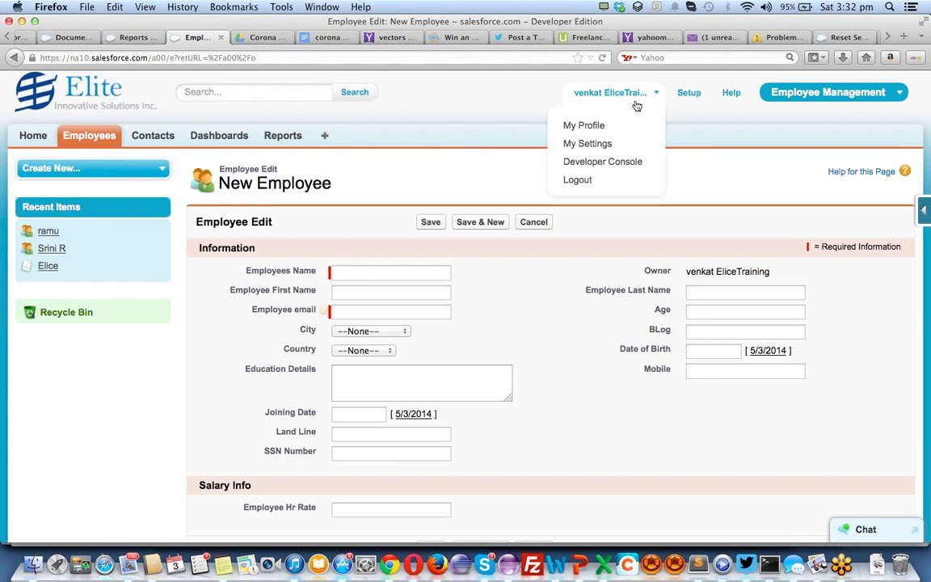
{"action": "left_click", "coordinate": [691, 96]}
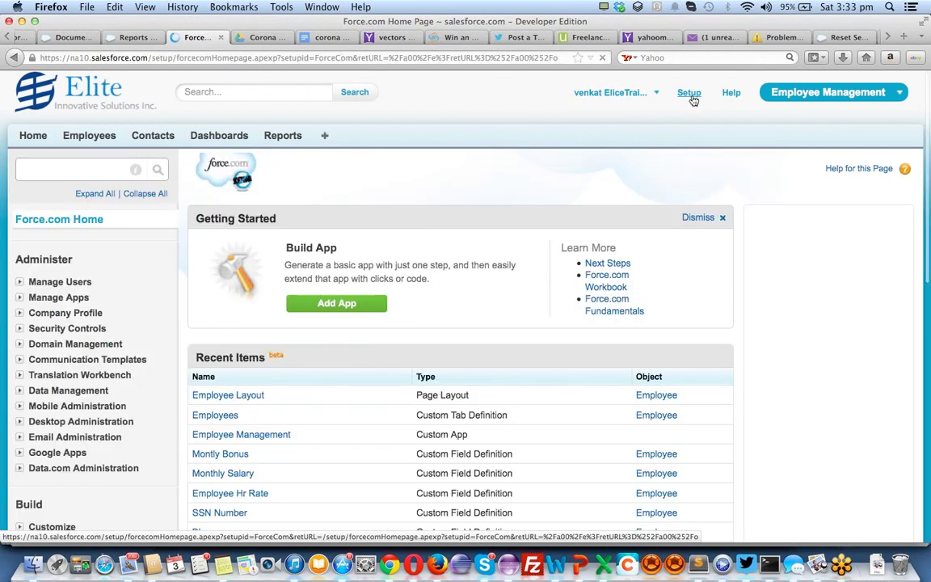
Open Manage Users > Users and start a new user, scrolling down the form
{"action": "left_click", "coordinate": [20, 283]}
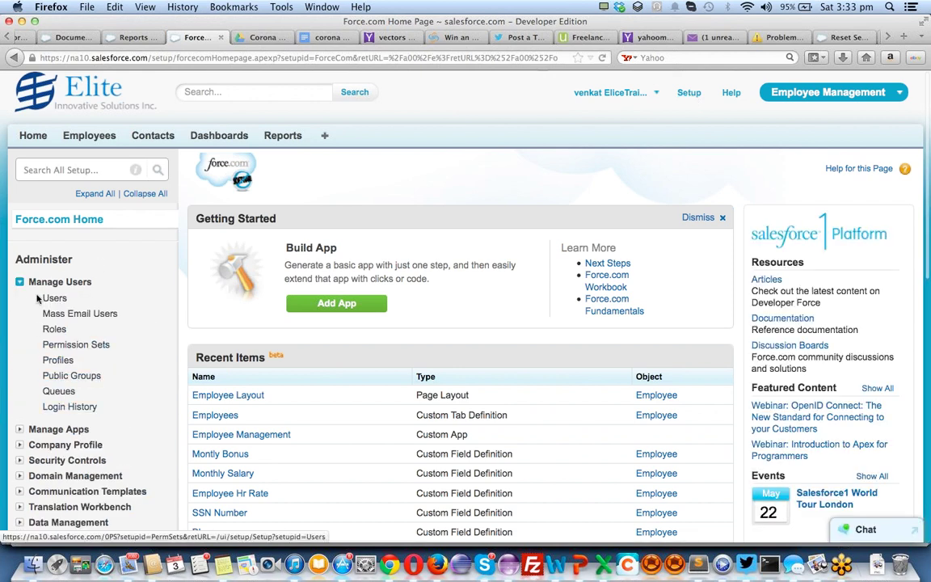
{"action": "left_click", "coordinate": [54, 298]}
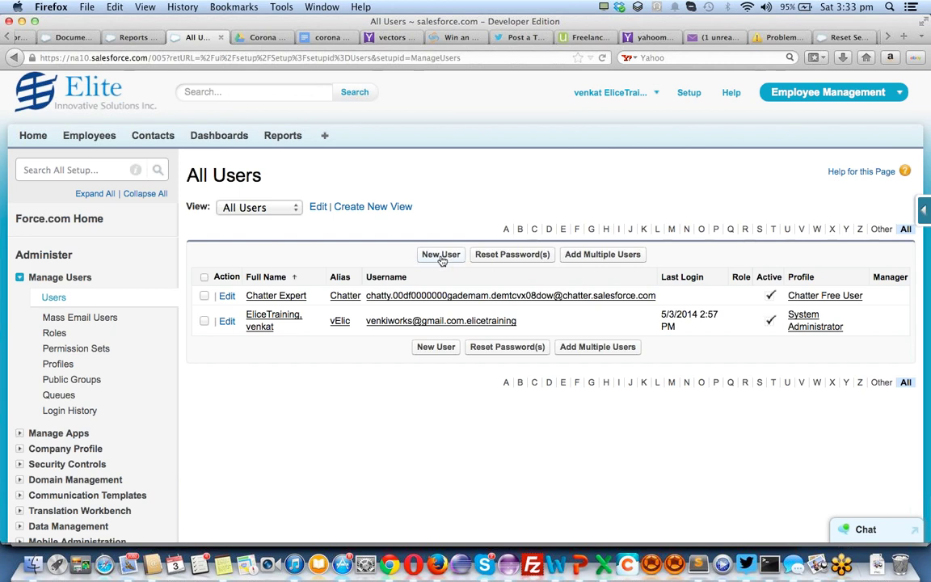
{"action": "left_click", "coordinate": [442, 255]}
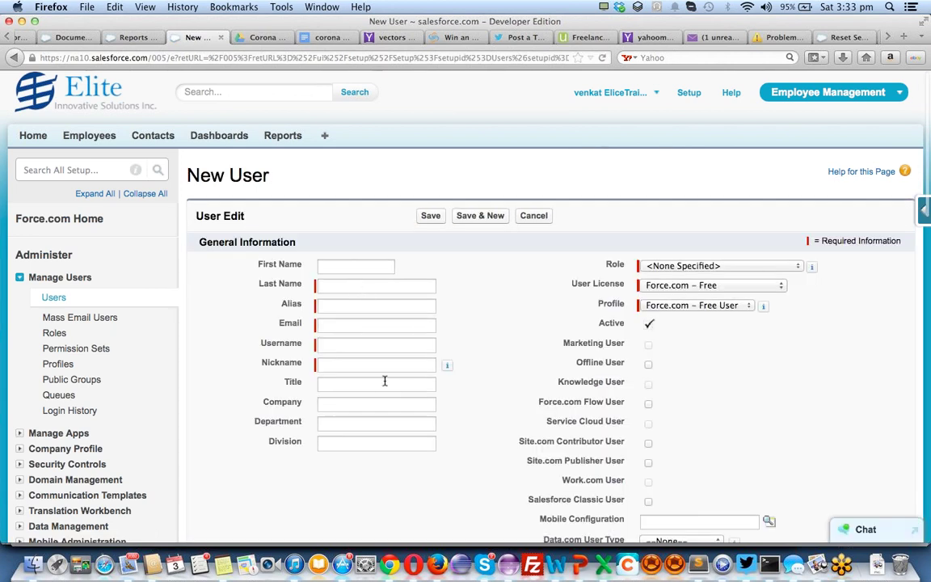
{"action": "scroll", "coordinate": [681, 353], "scroll_direction": "down", "scroll_amount": 5}
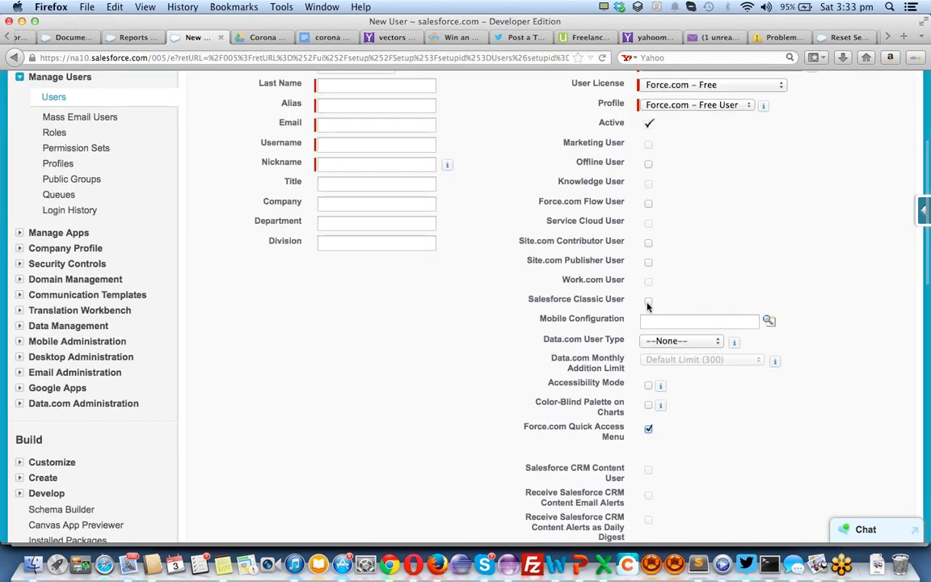
{"action": "scroll", "coordinate": [647, 305], "scroll_direction": "down", "scroll_amount": 7}
{"action": "scroll", "coordinate": [651, 159], "scroll_direction": "down", "scroll_amount": 5}
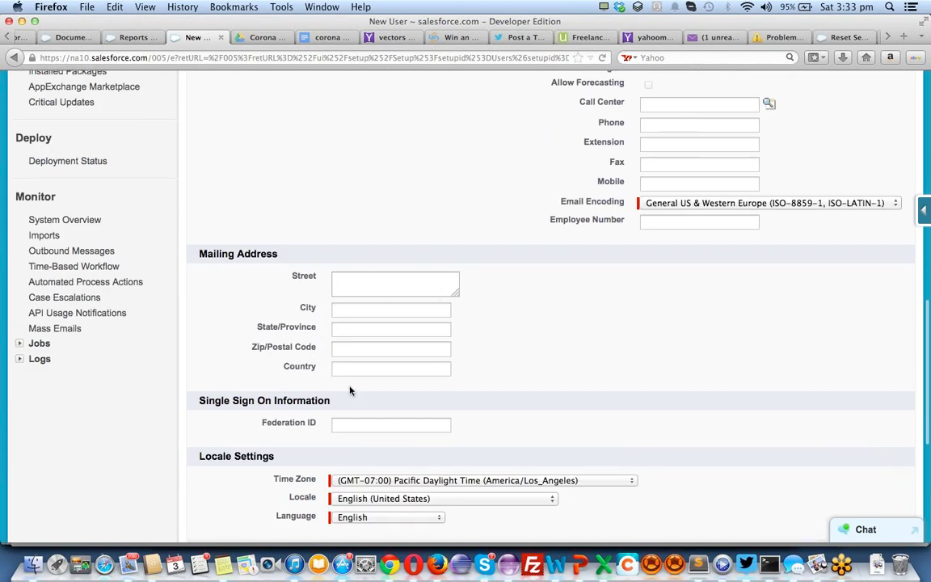
{"action": "scroll", "coordinate": [350, 391], "scroll_direction": "down", "scroll_amount": 6}
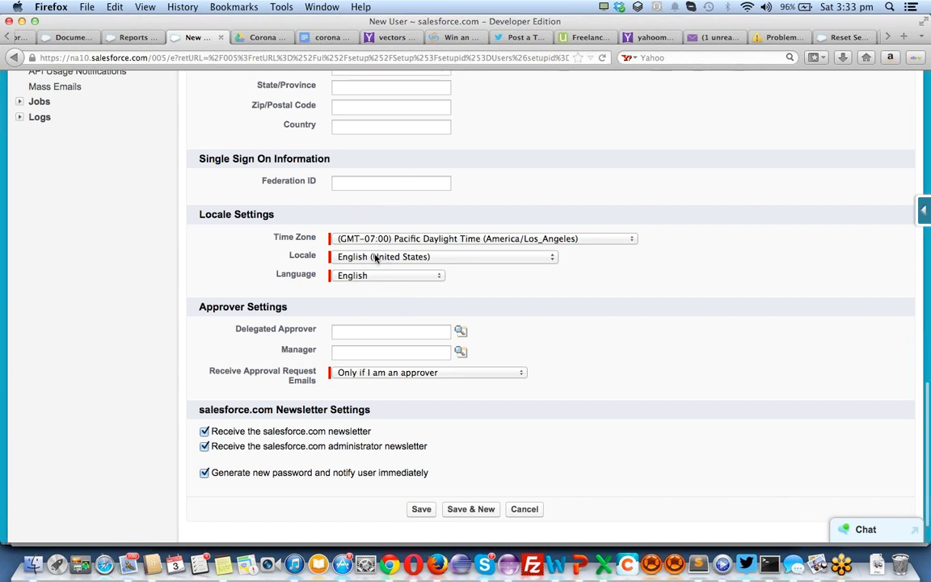
Set the new user's Locale to Chinese (China) and Language to Chinese (Traditional), then save
{"action": "left_click", "coordinate": [375, 258]}
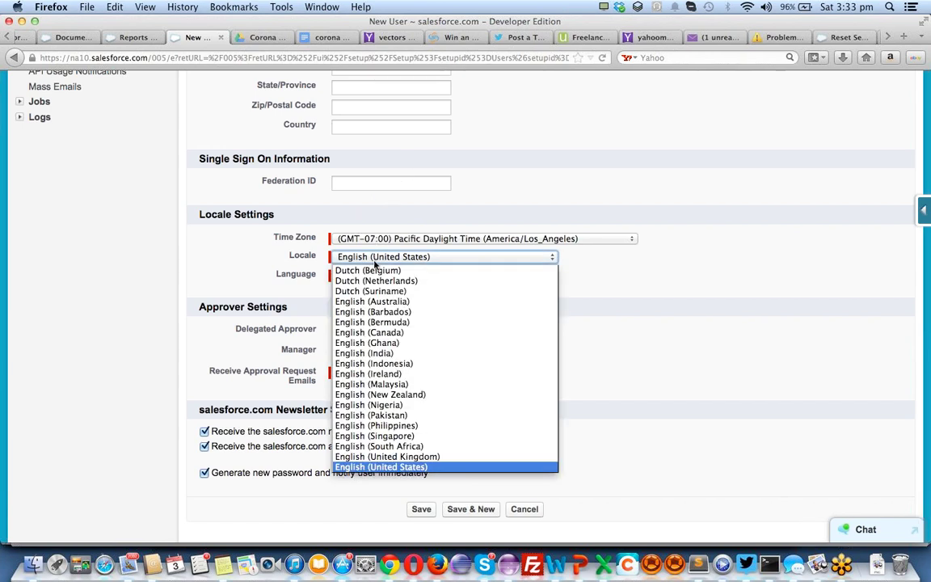
{"action": "scroll", "coordinate": [371, 388], "scroll_direction": "down", "scroll_amount": 7}
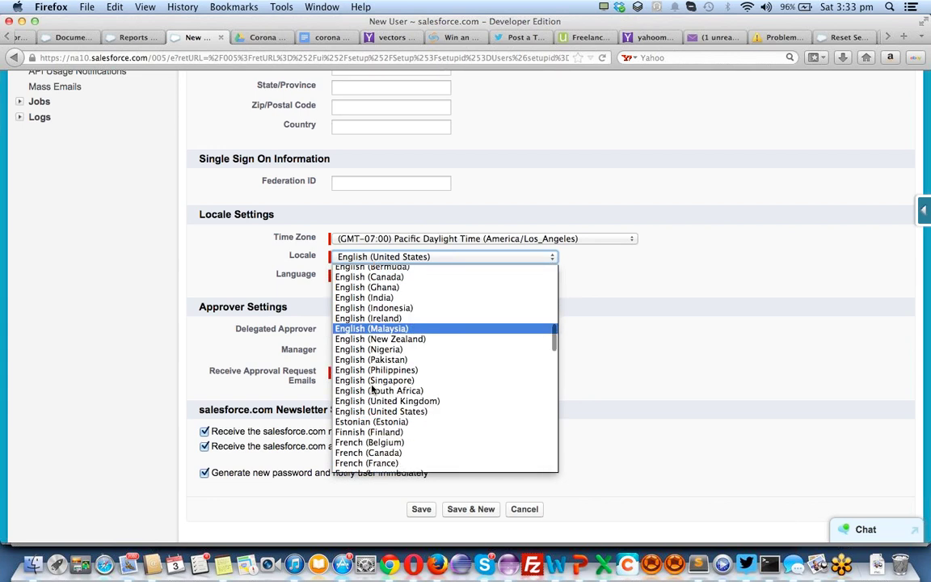
{"action": "scroll", "coordinate": [371, 392], "scroll_direction": "down", "scroll_amount": 1}
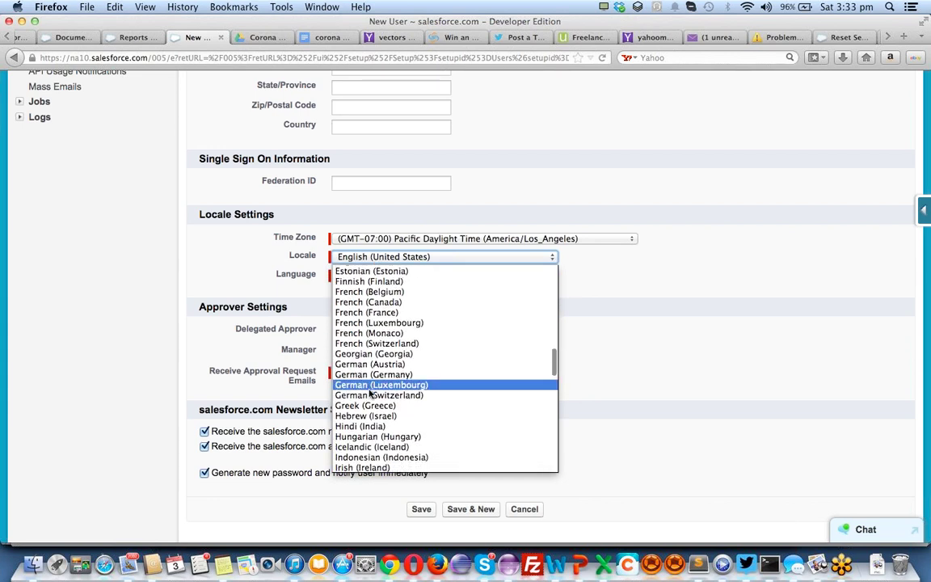
{"action": "scroll", "coordinate": [376, 364], "scroll_direction": "down", "scroll_amount": 7}
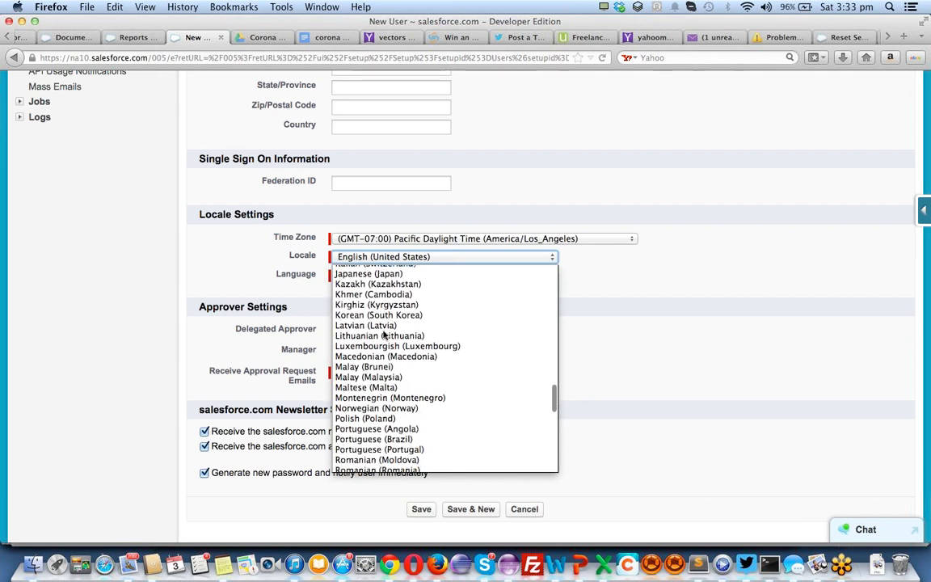
{"action": "scroll", "coordinate": [387, 334], "scroll_direction": "down", "scroll_amount": 1}
{"action": "key", "text": "c"}
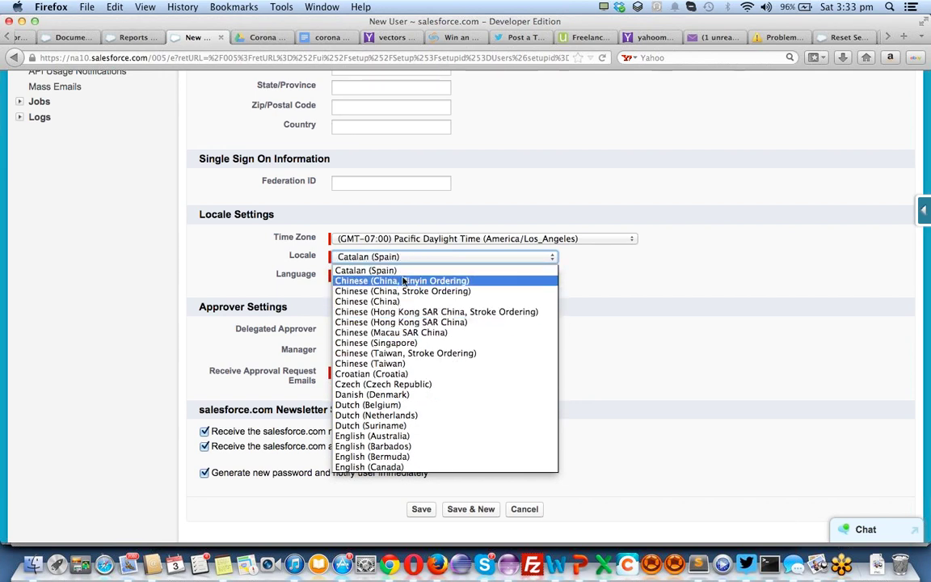
{"action": "left_click", "coordinate": [388, 300]}
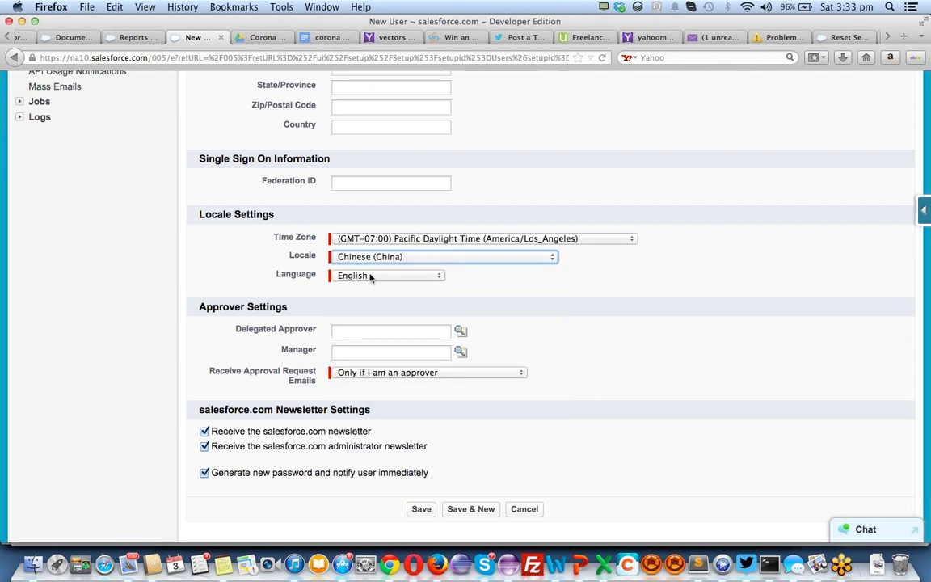
{"action": "left_click", "coordinate": [370, 278]}
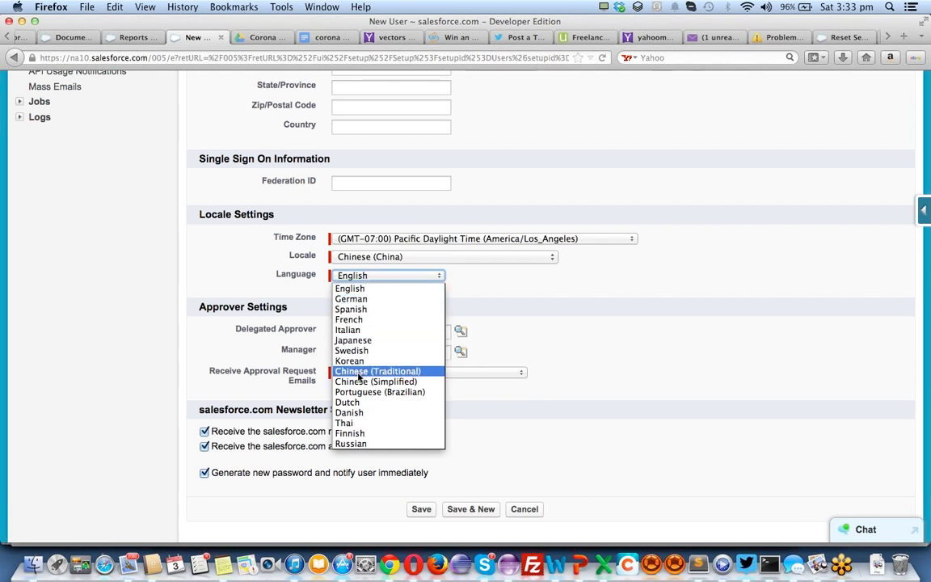
{"action": "left_click", "coordinate": [358, 373]}
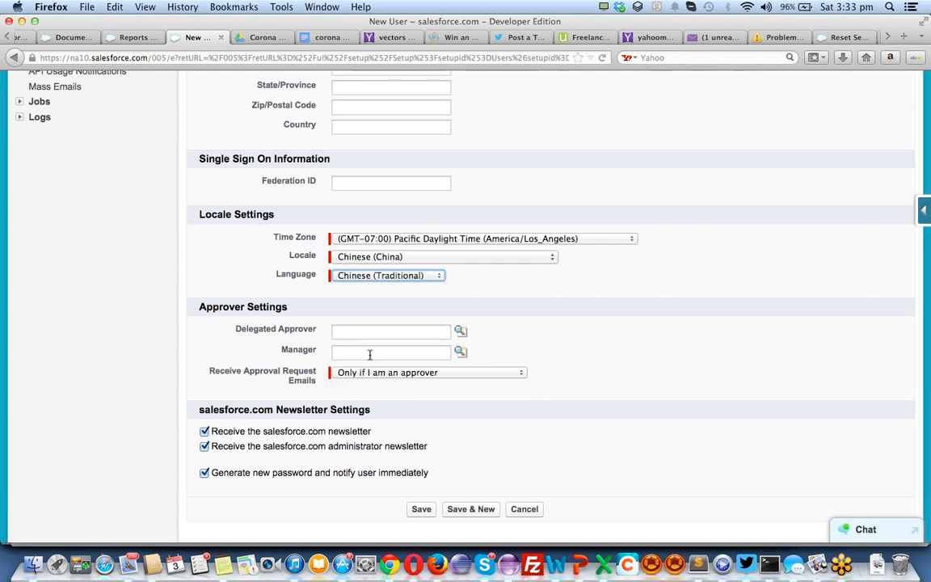
{"action": "left_click", "coordinate": [421, 509]}
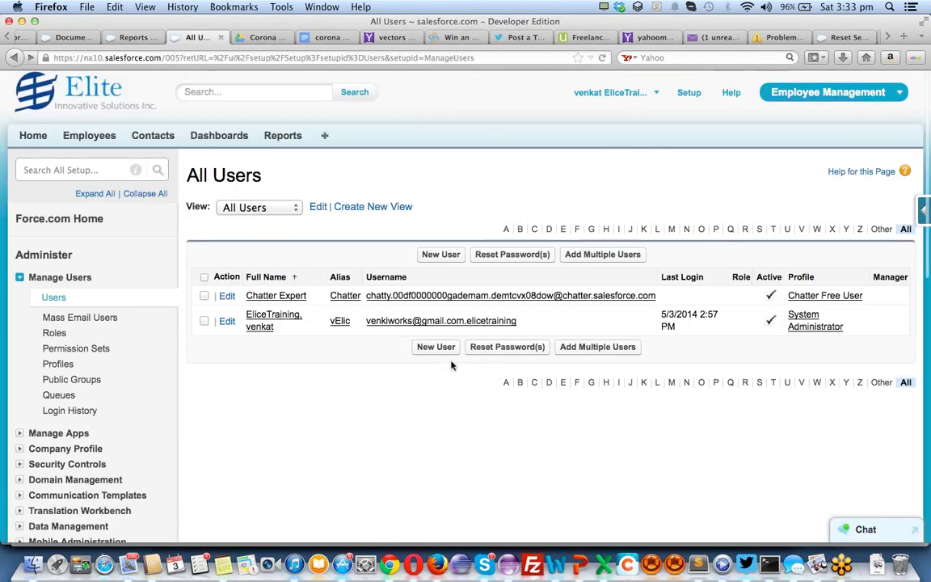
Edit the System Administrator user and set its Locale to Chinese (Singapore)
{"action": "left_click", "coordinate": [226, 321]}
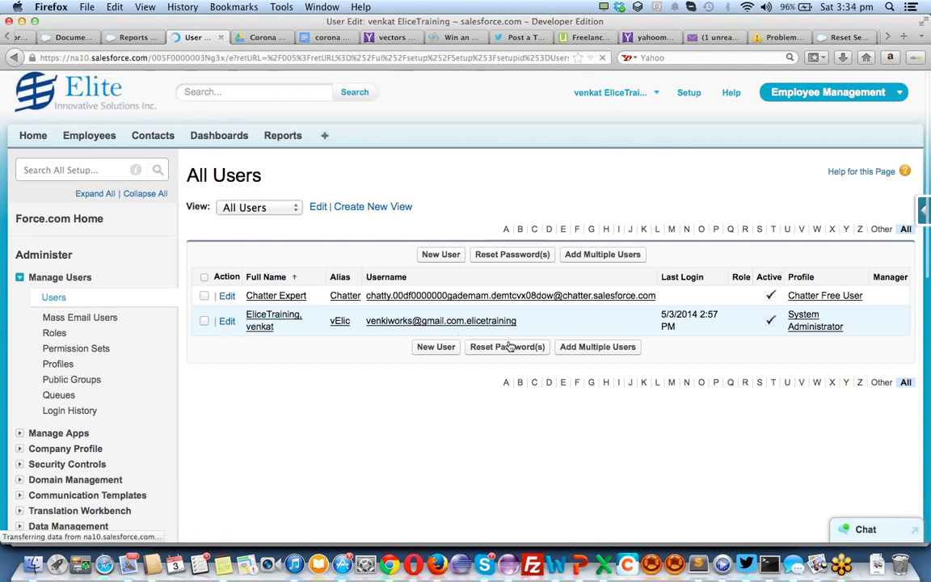
{"action": "scroll", "coordinate": [488, 347], "scroll_direction": "down", "scroll_amount": 15}
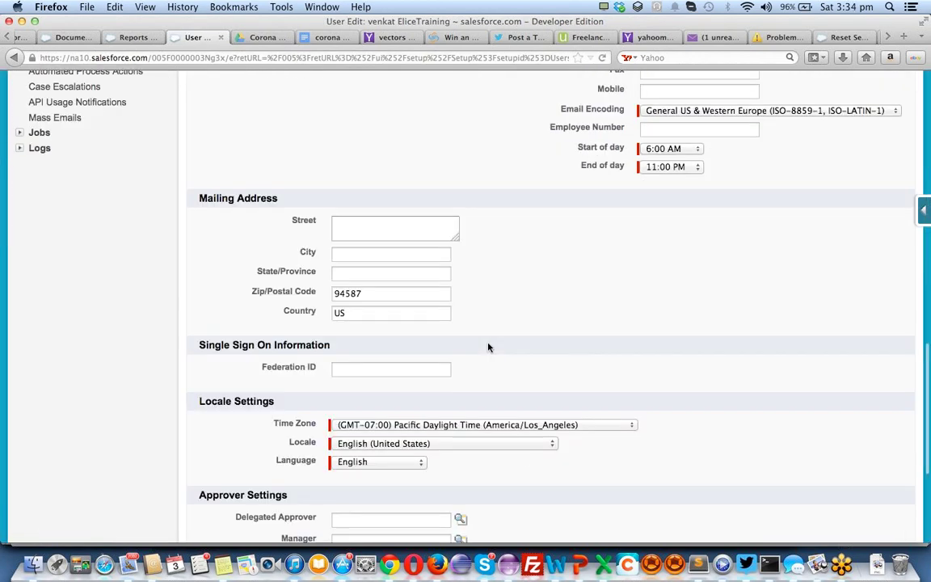
{"action": "scroll", "coordinate": [488, 348], "scroll_direction": "down", "scroll_amount": 3}
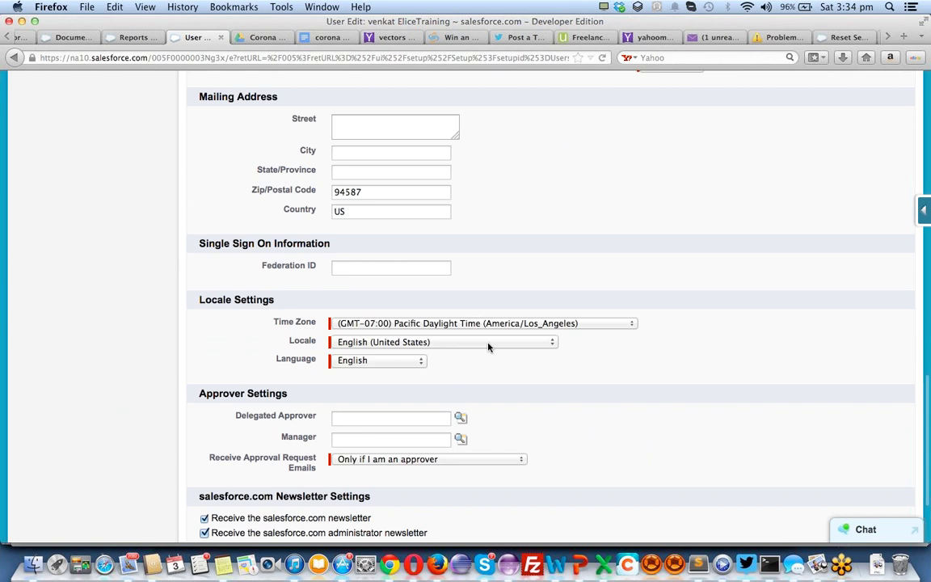
{"action": "left_click", "coordinate": [429, 345]}
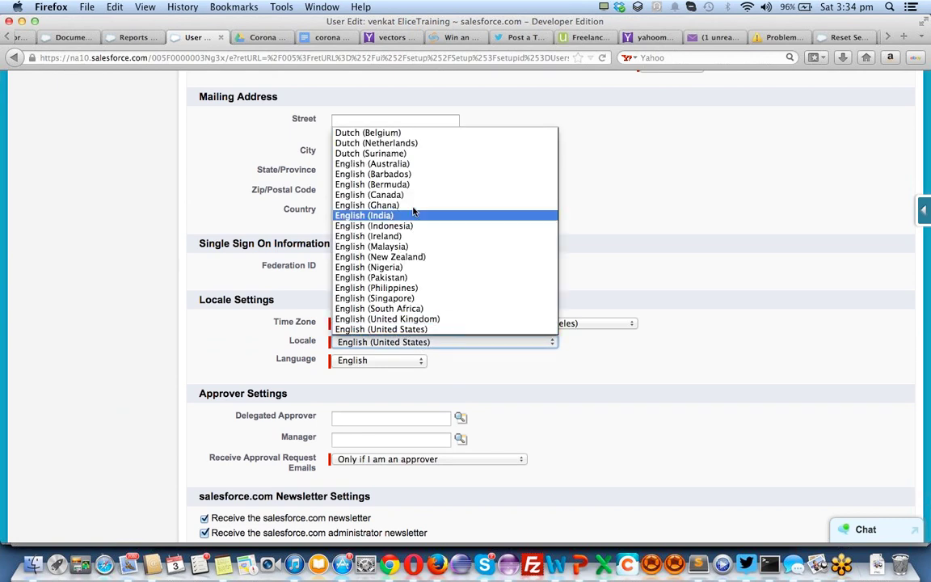
{"action": "scroll", "coordinate": [414, 210], "scroll_direction": "up", "scroll_amount": 3}
{"action": "key", "text": "c"}
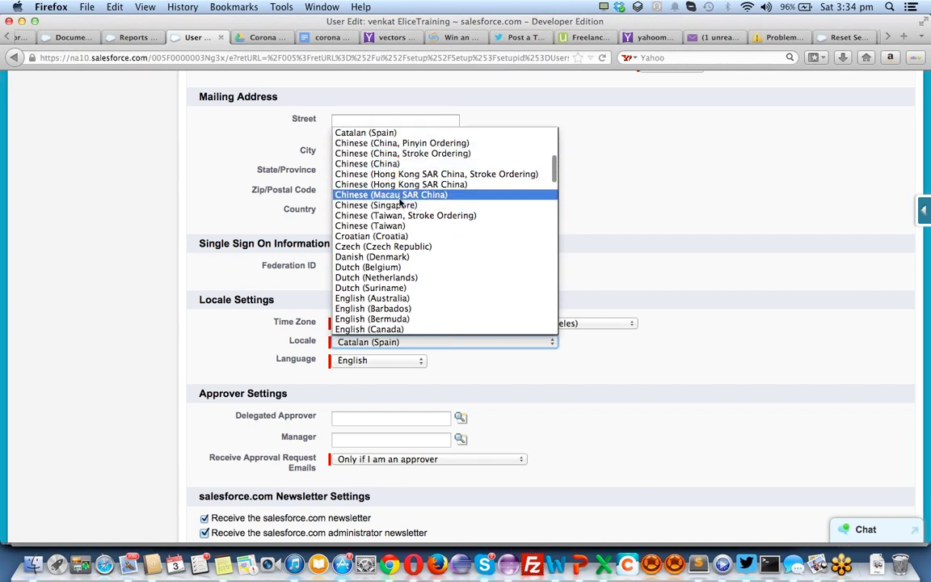
{"action": "left_click", "coordinate": [363, 205]}
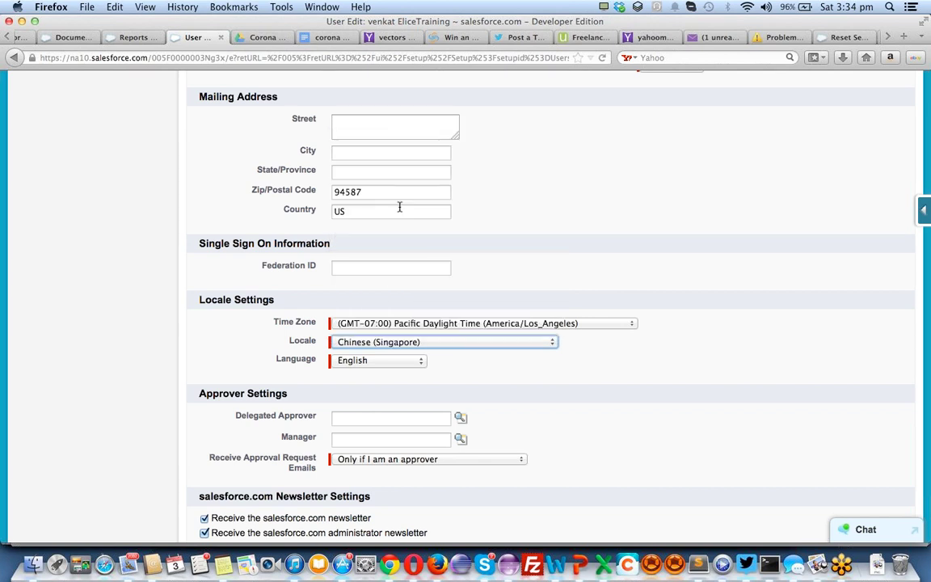
Set the language to 日本語, keep Pacific Daylight Time as the time zone, and save
{"action": "left_click", "coordinate": [356, 363]}
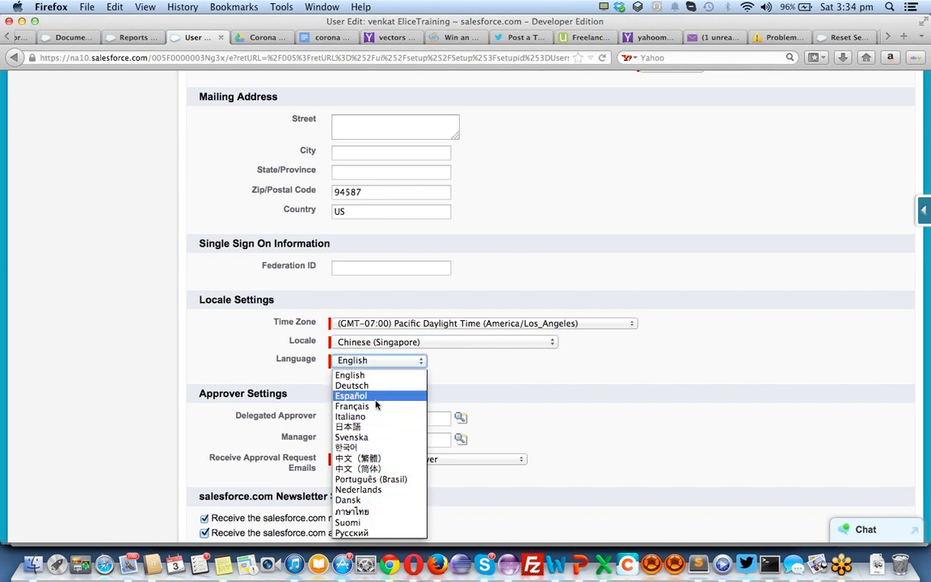
{"action": "left_click", "coordinate": [366, 427]}
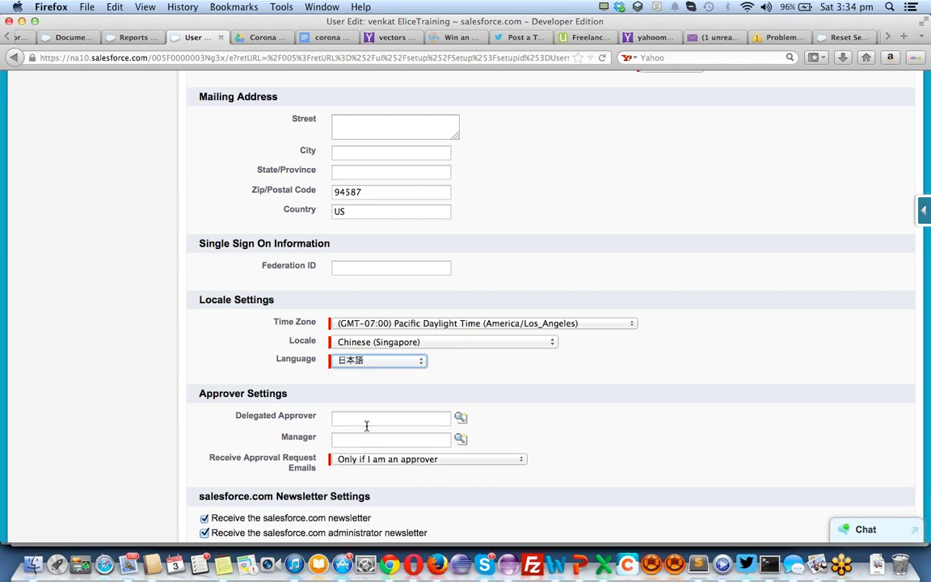
{"action": "scroll", "coordinate": [358, 458], "scroll_direction": "down", "scroll_amount": 3}
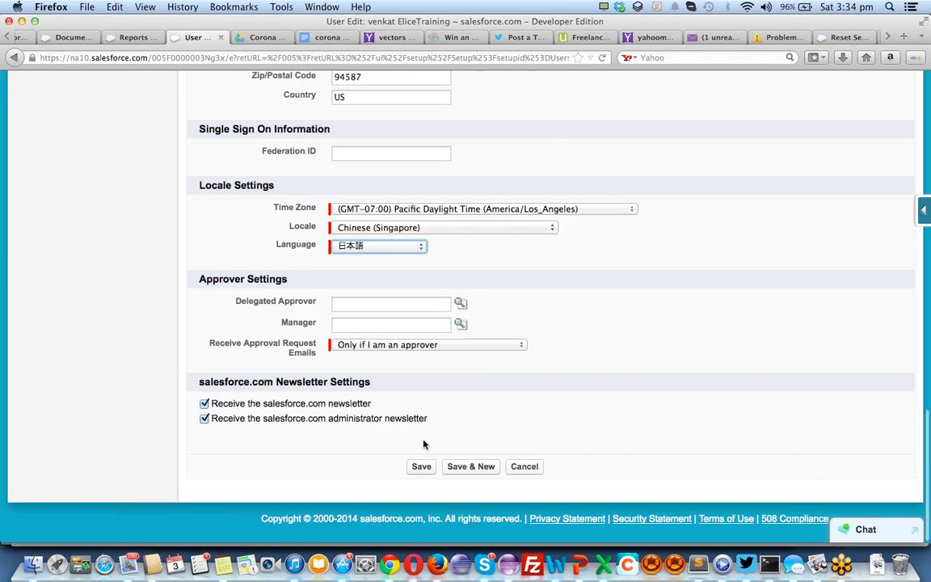
{"action": "left_click", "coordinate": [436, 210]}
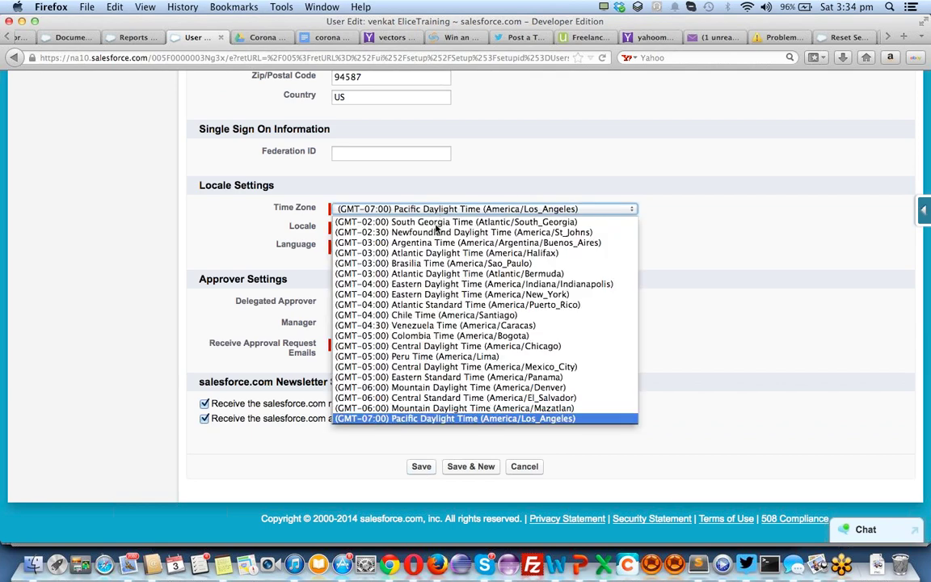
{"action": "left_click", "coordinate": [428, 417]}
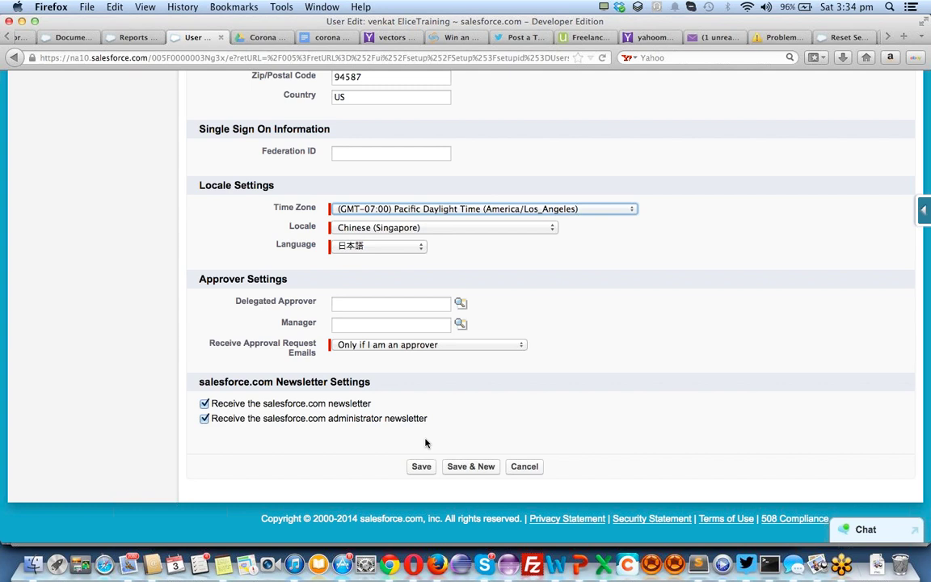
{"action": "left_click", "coordinate": [421, 466]}
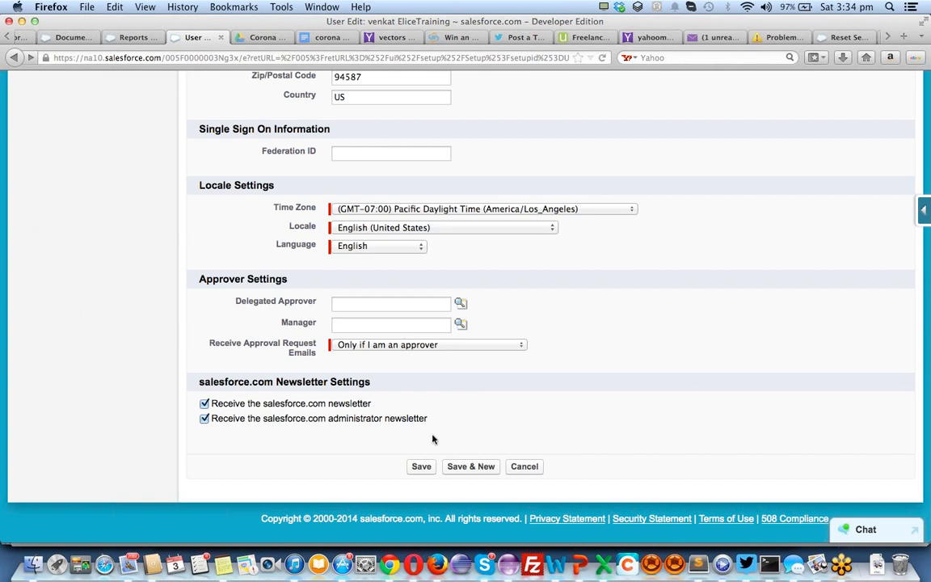
{"action": "left_click", "coordinate": [431, 474]}
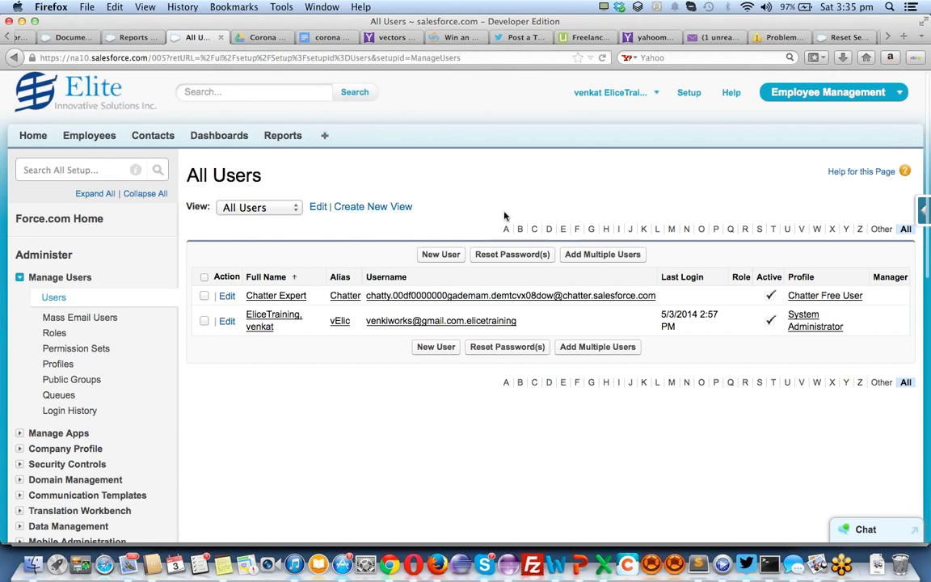
Review the All Users list of two active users and bring up the app switcher menu
{"action": "scroll", "coordinate": [504, 215], "scroll_direction": "down", "scroll_amount": 10}
{"action": "scroll", "coordinate": [504, 216], "scroll_direction": "up", "scroll_amount": 10}
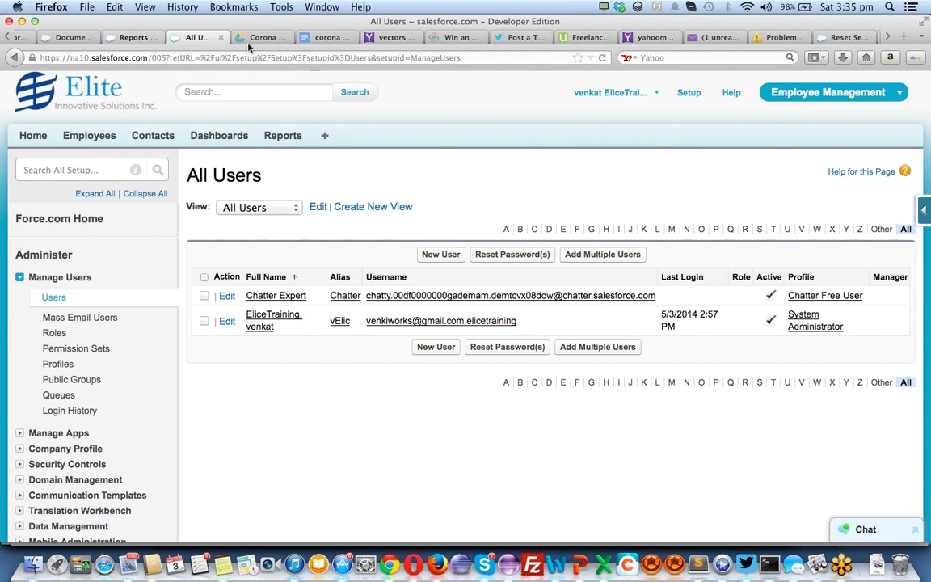
{"action": "left_click", "coordinate": [896, 94]}
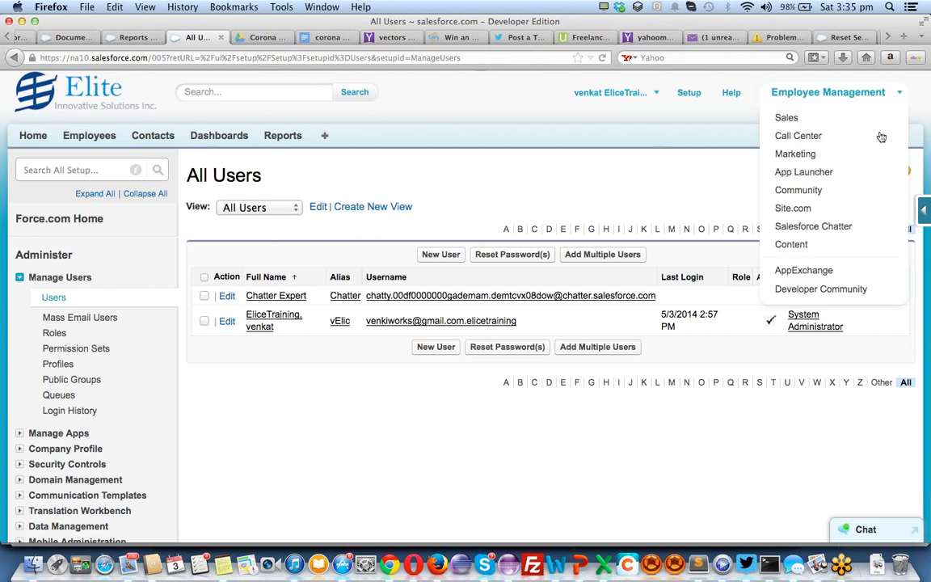
Open AppExchange in a new tab and scroll through its Salesforce1 and Category Spotlight tiles
{"action": "left_click", "coordinate": [816, 272]}
{"action": "left_click", "coordinate": [256, 38]}
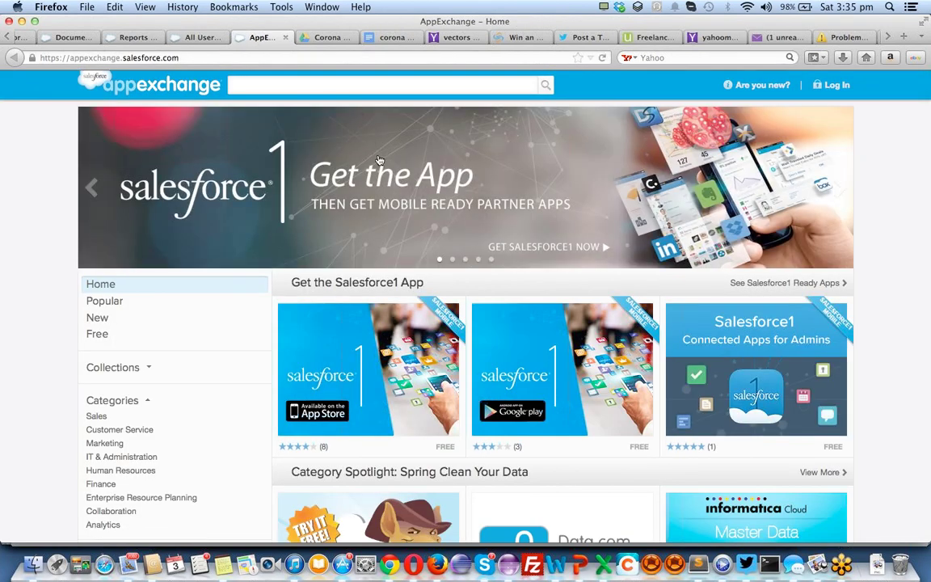
{"action": "scroll", "coordinate": [411, 220], "scroll_direction": "down", "scroll_amount": 2}
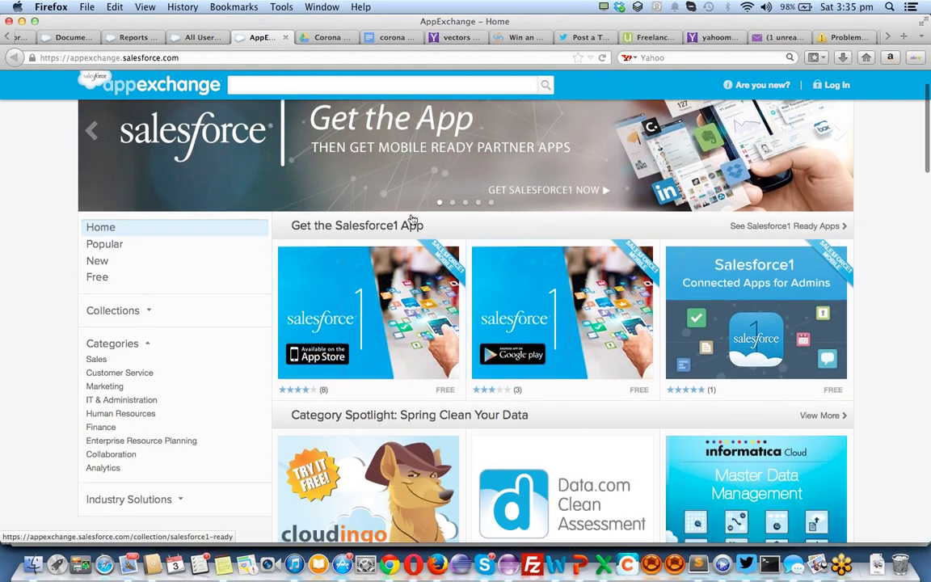
{"action": "scroll", "coordinate": [411, 220], "scroll_direction": "down", "scroll_amount": 3}
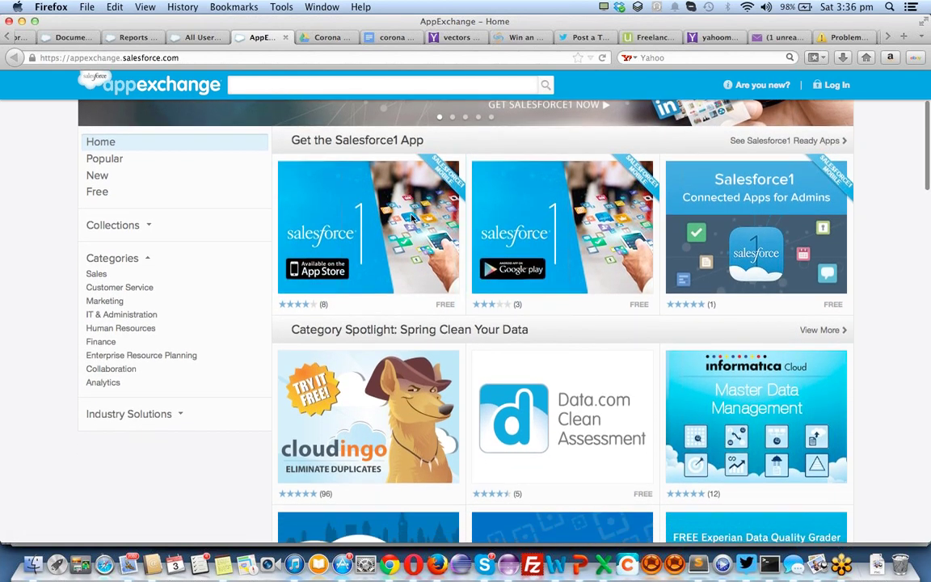
{"action": "scroll", "coordinate": [411, 220], "scroll_direction": "down", "scroll_amount": 2}
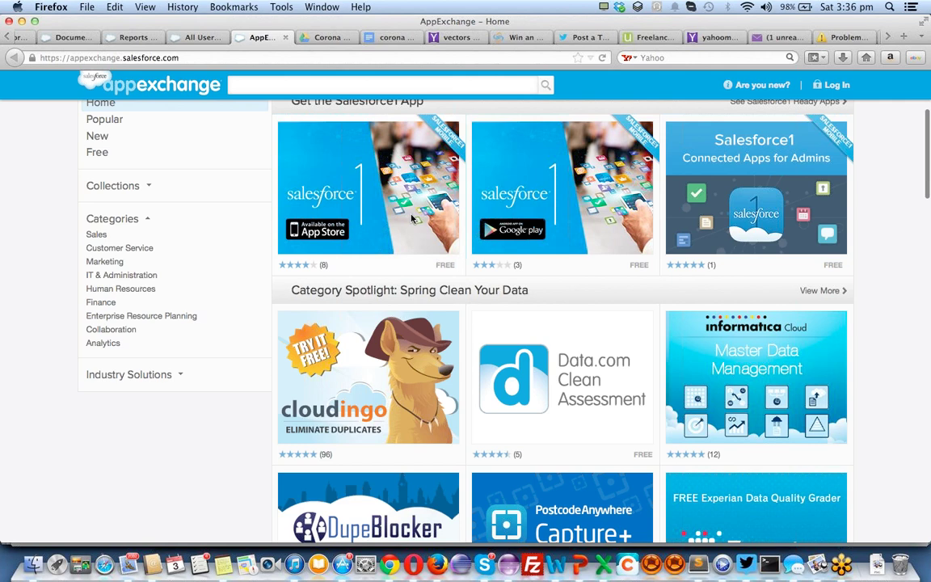
{"action": "scroll", "coordinate": [411, 220], "scroll_direction": "up", "scroll_amount": 1}
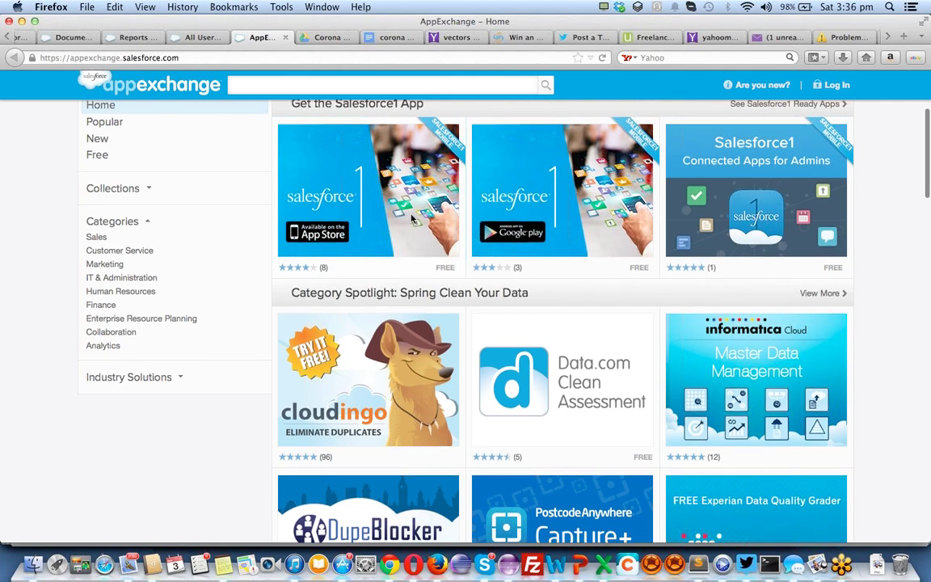
{"action": "scroll", "coordinate": [411, 220], "scroll_direction": "up", "scroll_amount": 1}
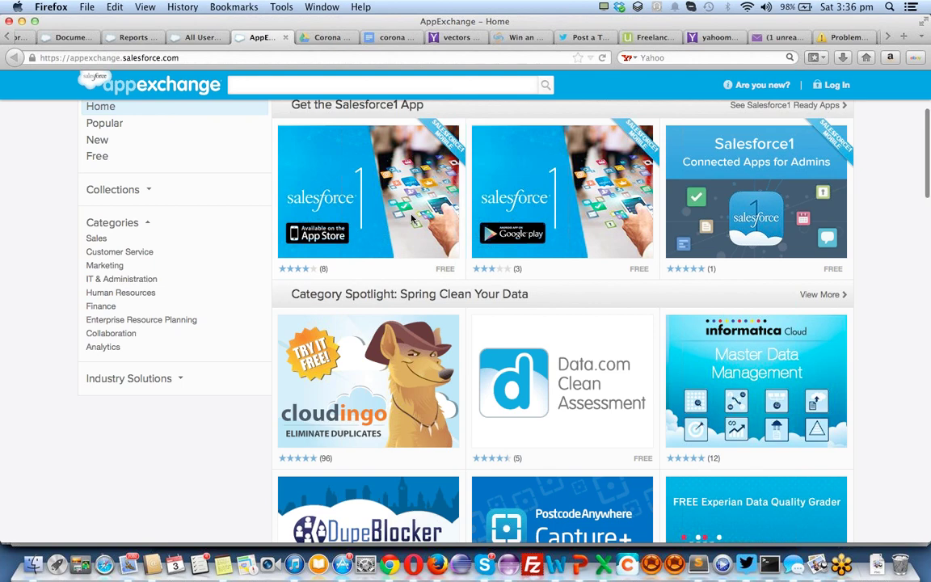
{"action": "scroll", "coordinate": [411, 219], "scroll_direction": "up", "scroll_amount": 1}
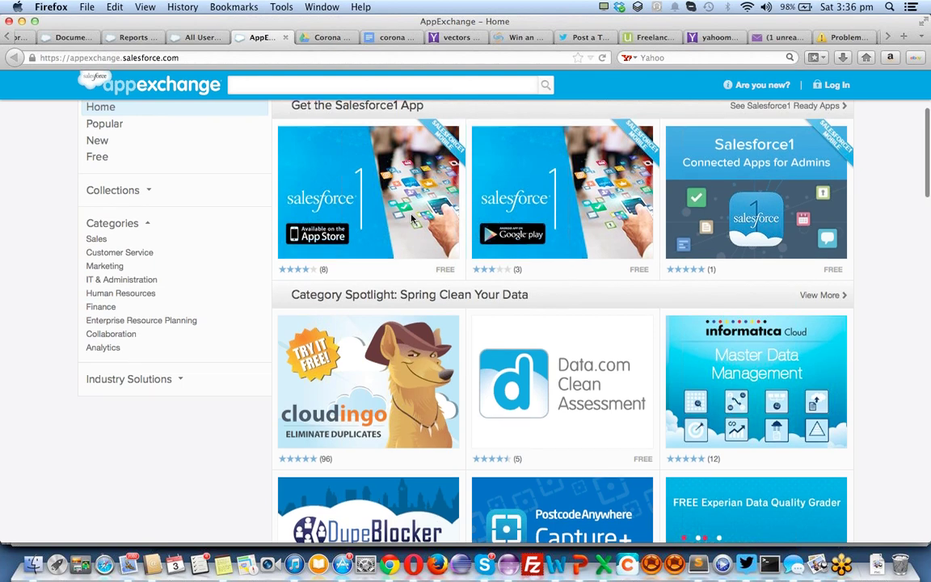
{"action": "scroll", "coordinate": [411, 218], "scroll_direction": "down", "scroll_amount": 2}
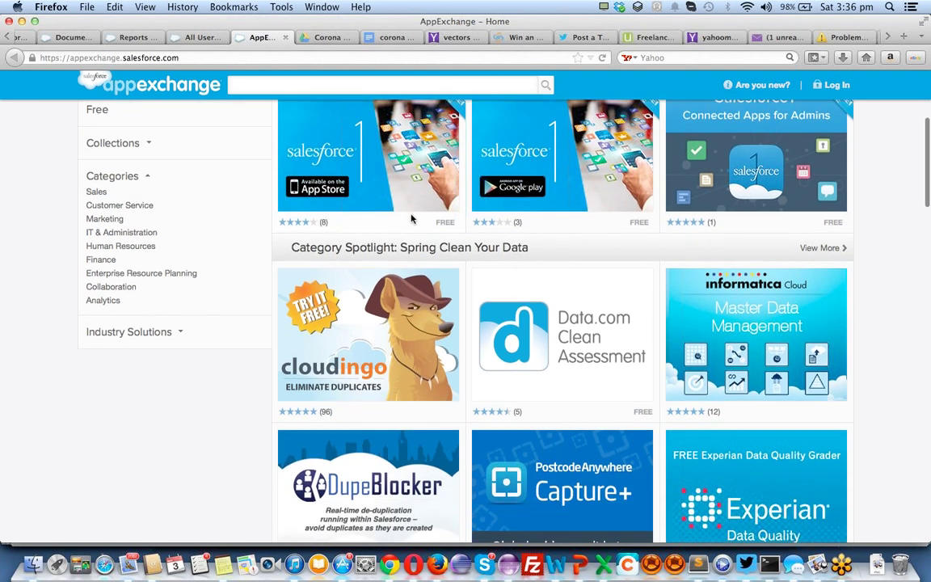
{"action": "scroll", "coordinate": [380, 186], "scroll_direction": "up", "scroll_amount": 6}
{"action": "left_click", "coordinate": [349, 89]}
{"action": "type", "text": "su"}
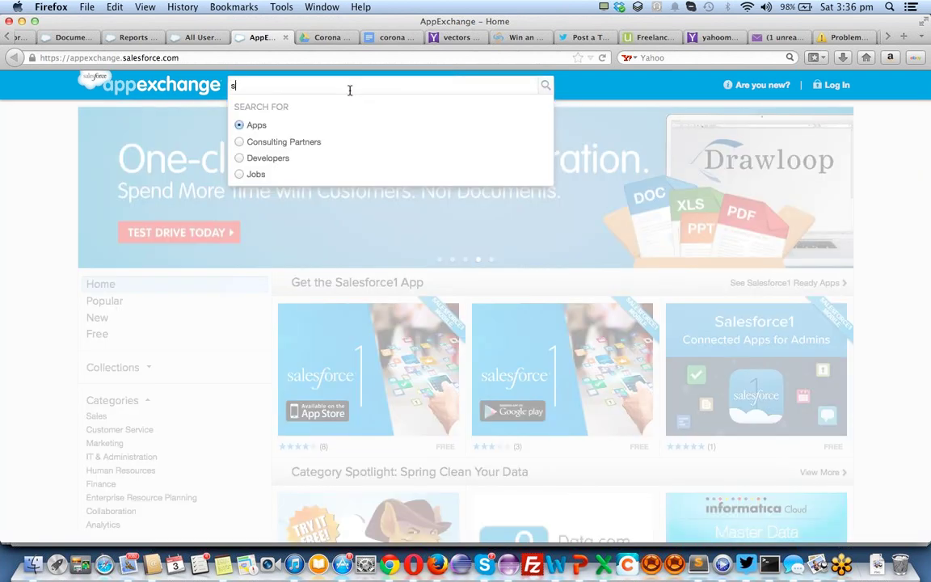
{"action": "type", "text": "ppl"}
{"action": "type", "text": "y chi"}
{"action": "type", "text": "an"}
{"action": "key", "text": "BackSpace"}
{"action": "key", "text": "BackSpace"}
{"action": "key", "text": "BackSpace"}
{"action": "type", "text": "ain"}
{"action": "key", "text": "Return"}
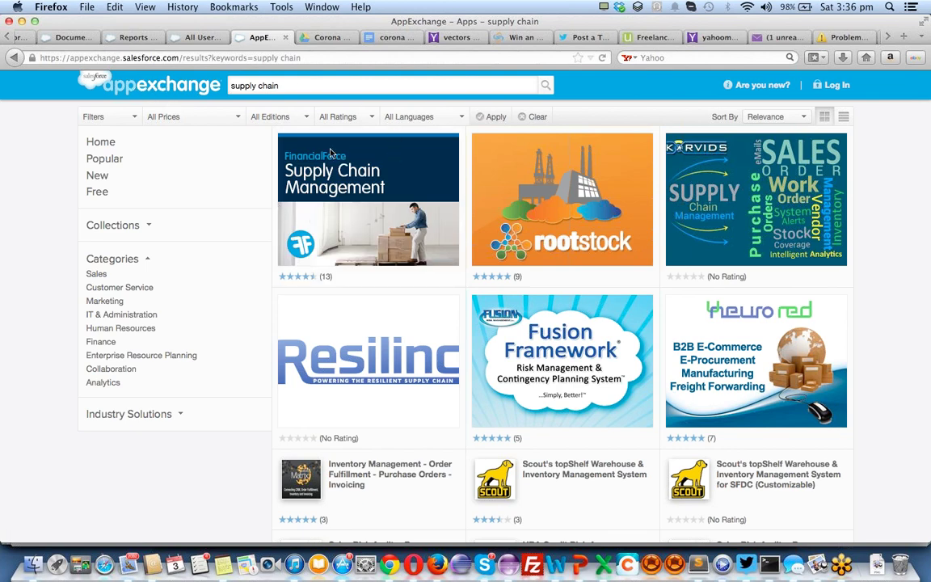
{"action": "mouse_move", "coordinate": [420, 218]}
{"action": "mouse_move", "coordinate": [352, 170]}
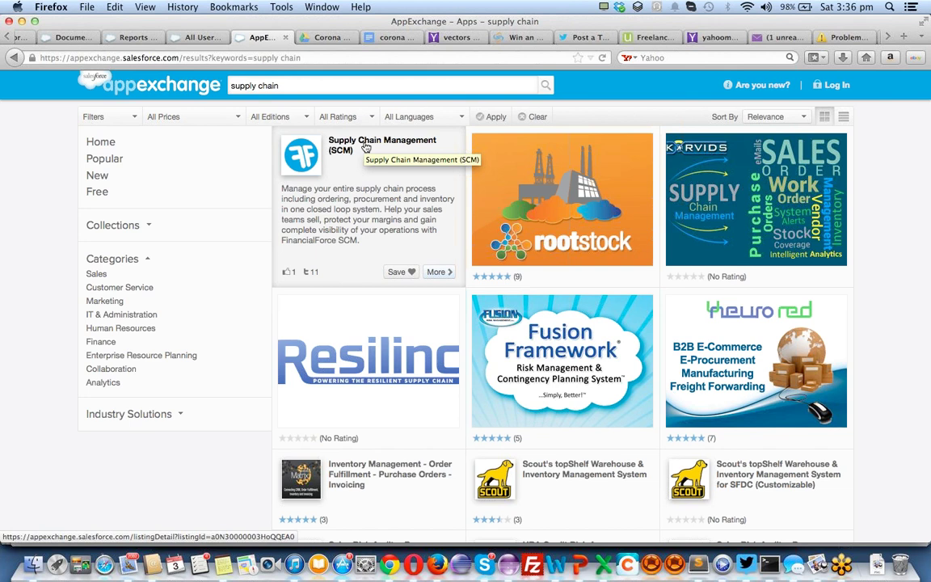
Open FinancialForce's Supply Chain Management (SCM) listing, glance at the Salesforce app menu, and scroll its overview
{"action": "left_click", "coordinate": [365, 147]}
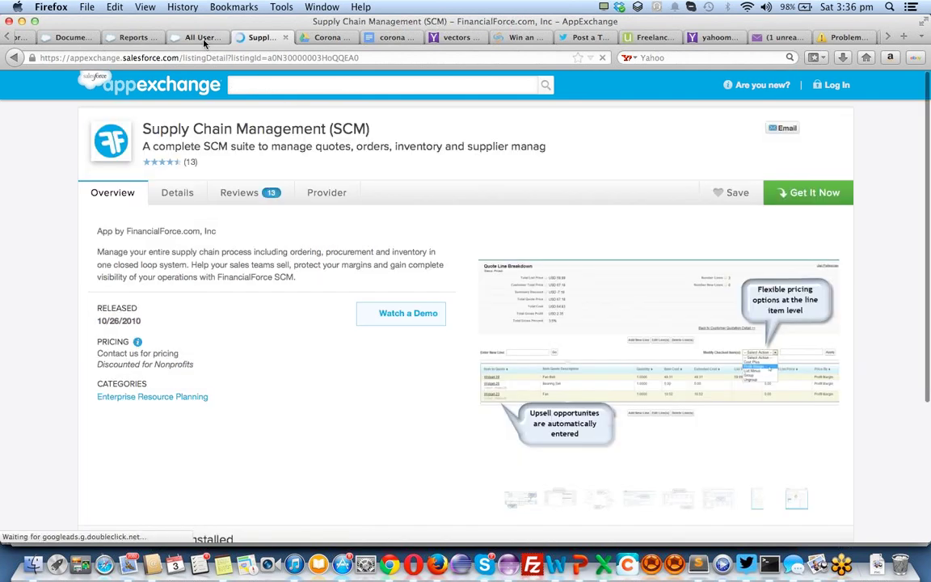
{"action": "left_click", "coordinate": [194, 39]}
{"action": "left_click", "coordinate": [898, 95]}
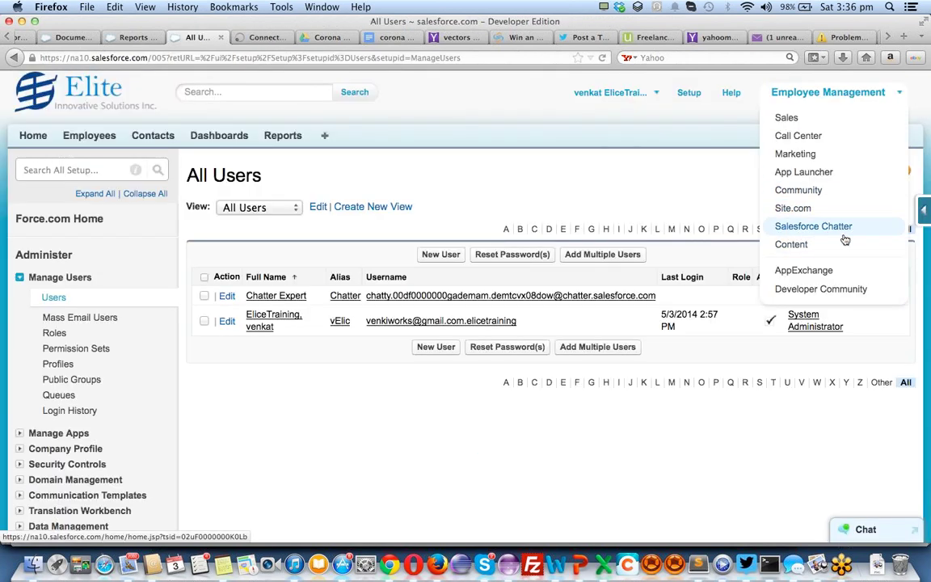
{"action": "left_click", "coordinate": [259, 40]}
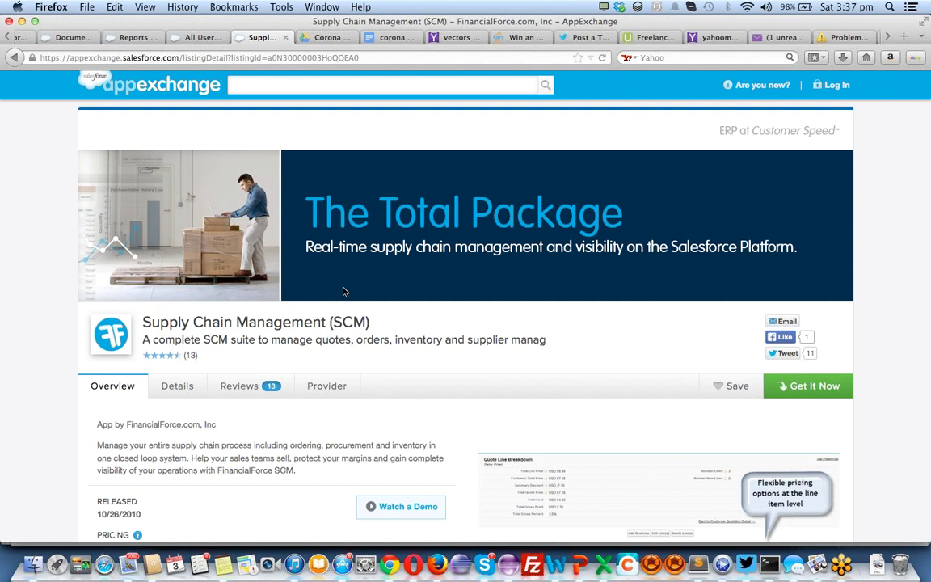
{"action": "scroll", "coordinate": [343, 291], "scroll_direction": "down", "scroll_amount": 2}
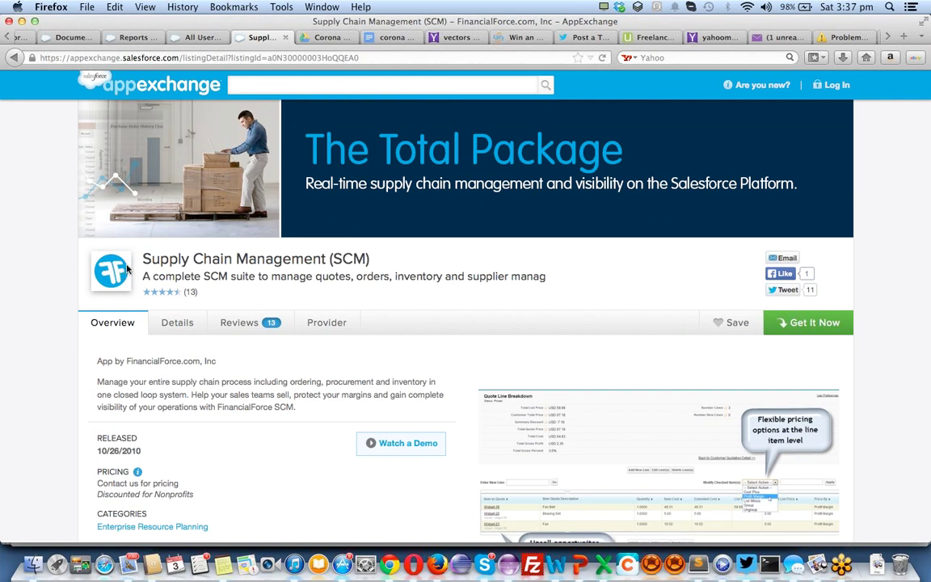
{"action": "scroll", "coordinate": [127, 269], "scroll_direction": "down", "scroll_amount": 10}
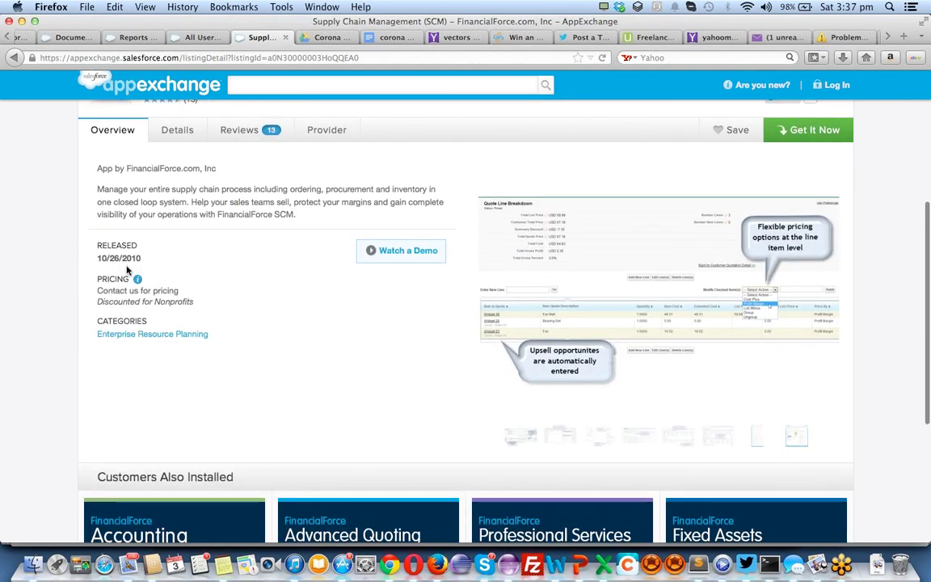
{"action": "scroll", "coordinate": [127, 269], "scroll_direction": "down", "scroll_amount": 1}
{"action": "scroll", "coordinate": [127, 269], "scroll_direction": "up", "scroll_amount": 11}
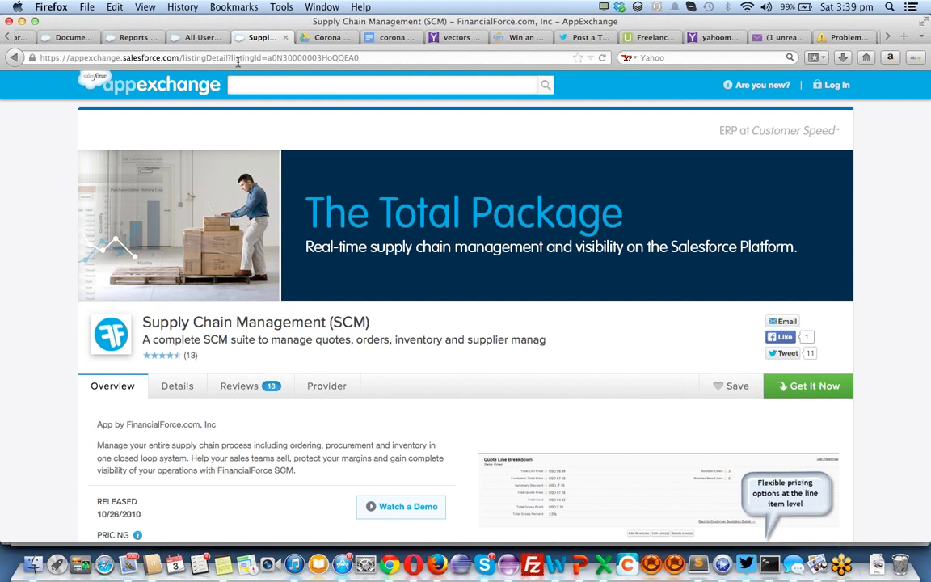
Scroll the SCM overview, then switch to the 'Problem loading page' tab for cs5.salesforce.com
{"action": "scroll", "coordinate": [41, 243], "scroll_direction": "down", "scroll_amount": 2}
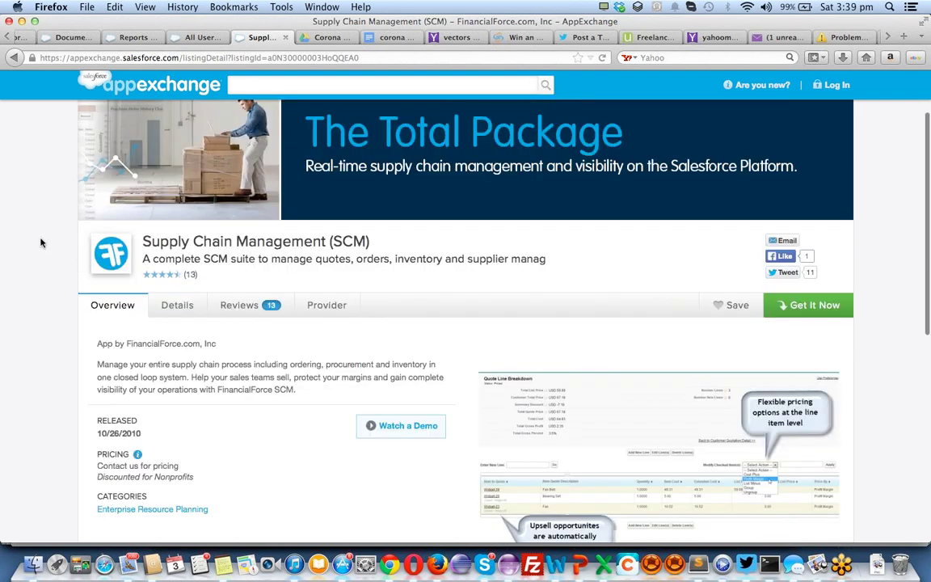
{"action": "scroll", "coordinate": [41, 243], "scroll_direction": "down", "scroll_amount": 10}
{"action": "scroll", "coordinate": [41, 243], "scroll_direction": "up", "scroll_amount": 15}
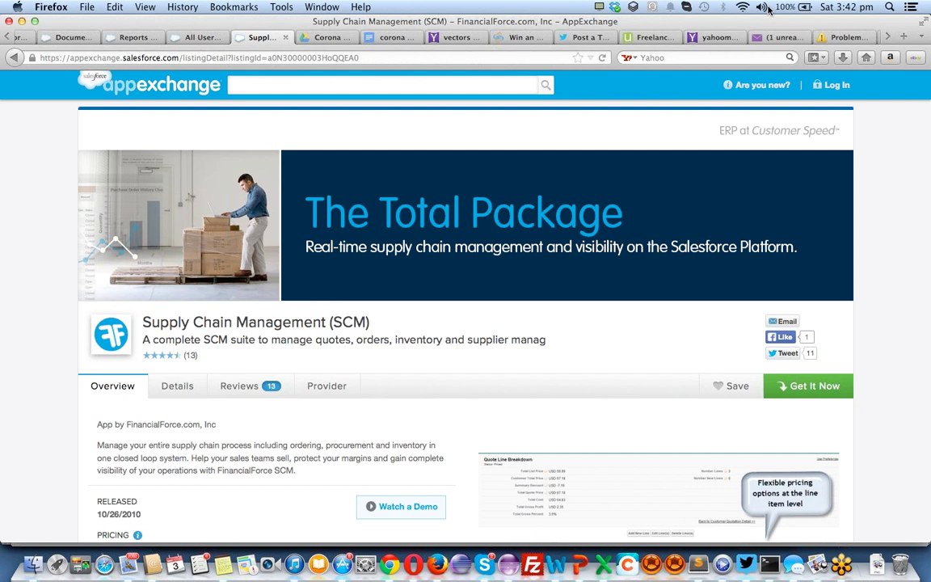
{"action": "left_click", "coordinate": [846, 38]}
Load the Bullhorn Reach Remote Salesforce Developer job in New York, NY from the 'bull' suggestion
{"action": "left_click", "coordinate": [543, 58]}
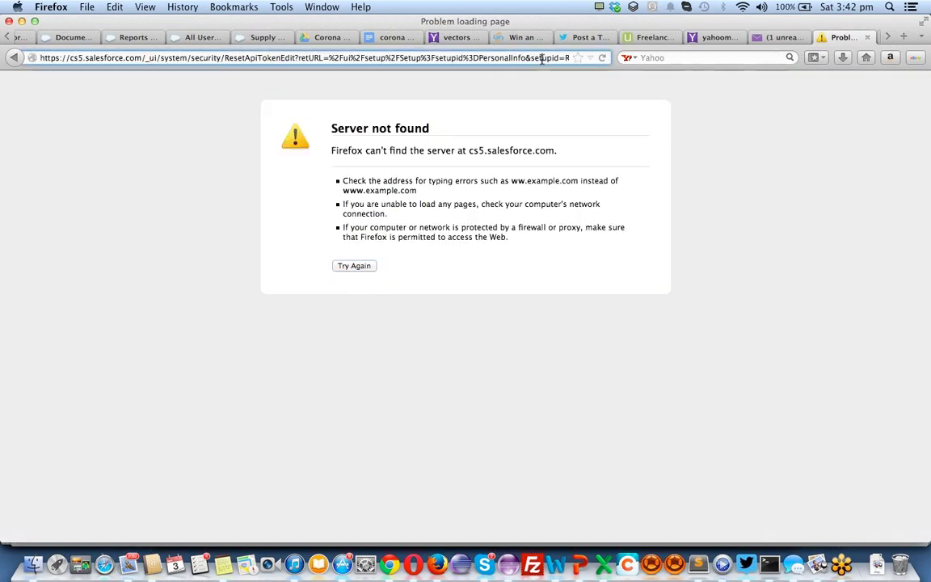
{"action": "type", "text": "bull"}
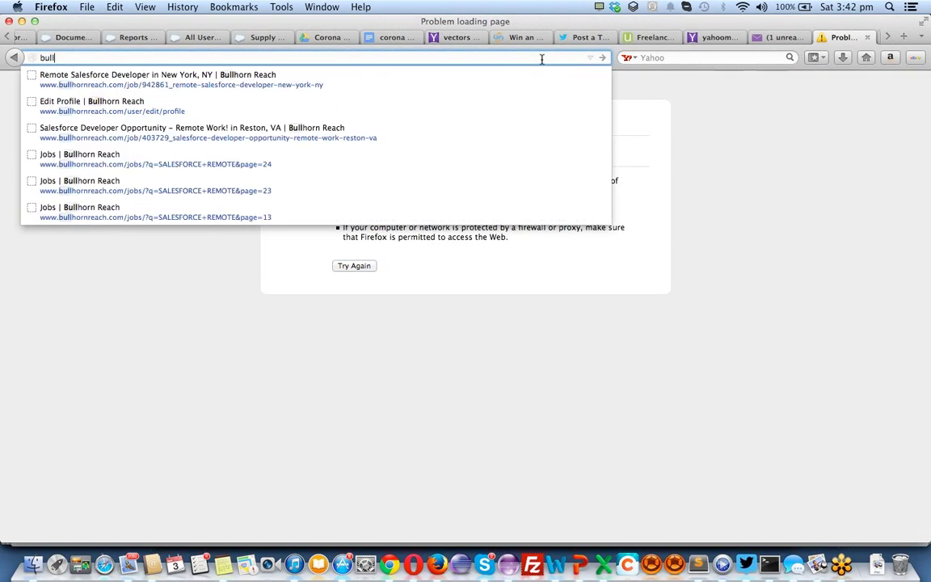
{"action": "key", "text": "Down"}
{"action": "key", "text": "Return"}
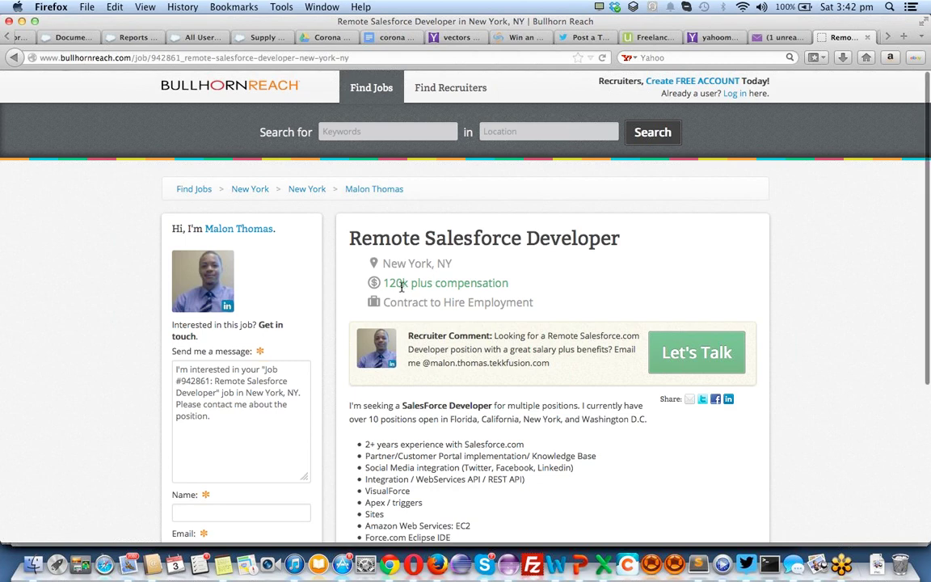
{"action": "scroll", "coordinate": [402, 287], "scroll_direction": "down", "scroll_amount": 2}
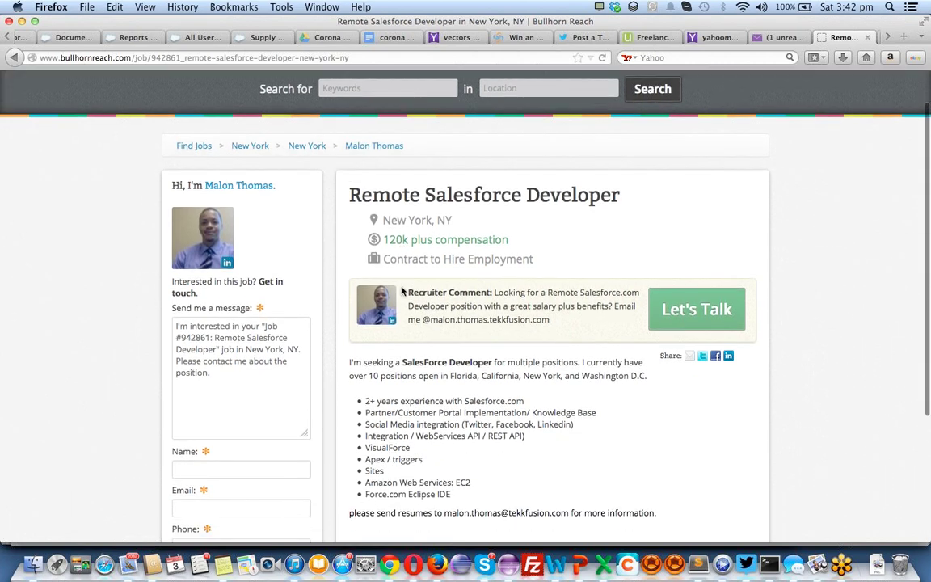
Search Bullhorn Reach jobs for the keywords 'salesforce remote'
{"action": "scroll", "coordinate": [401, 291], "scroll_direction": "down", "scroll_amount": 3}
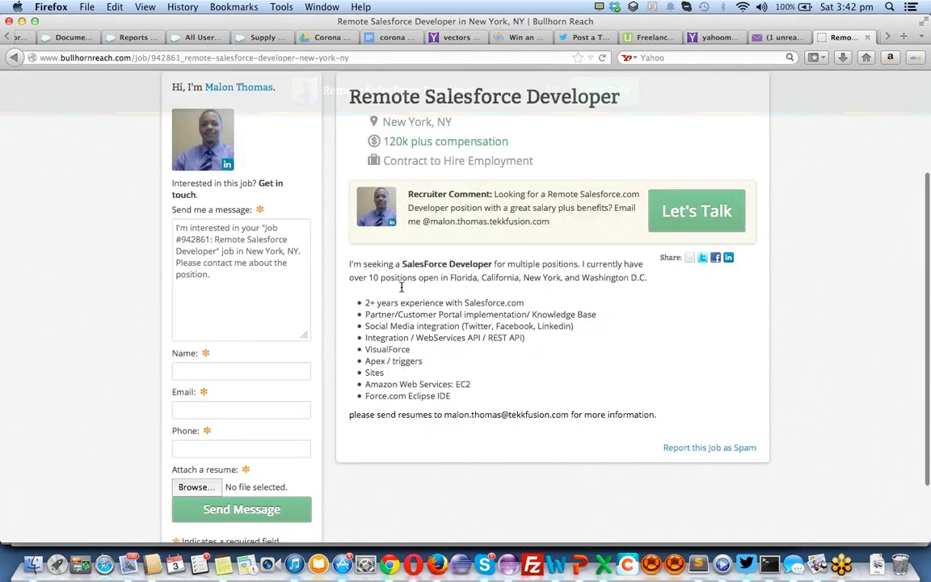
{"action": "scroll", "coordinate": [400, 287], "scroll_direction": "up", "scroll_amount": 5}
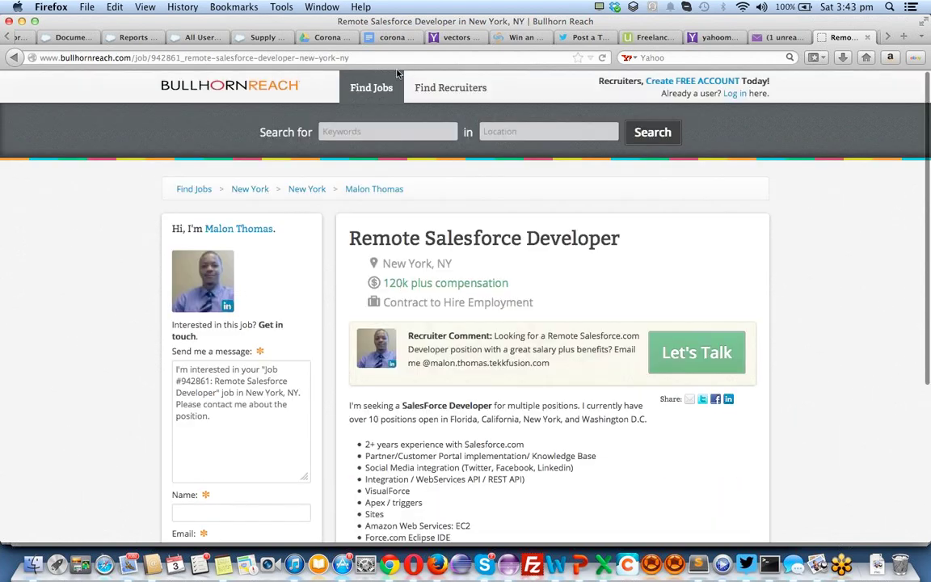
{"action": "left_click", "coordinate": [379, 131]}
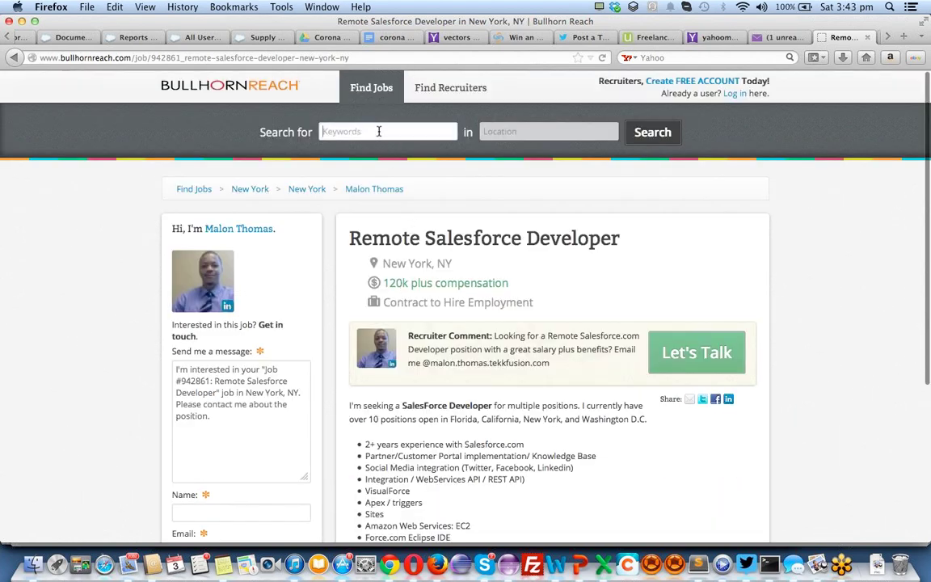
{"action": "type", "text": "salesforce remote"}
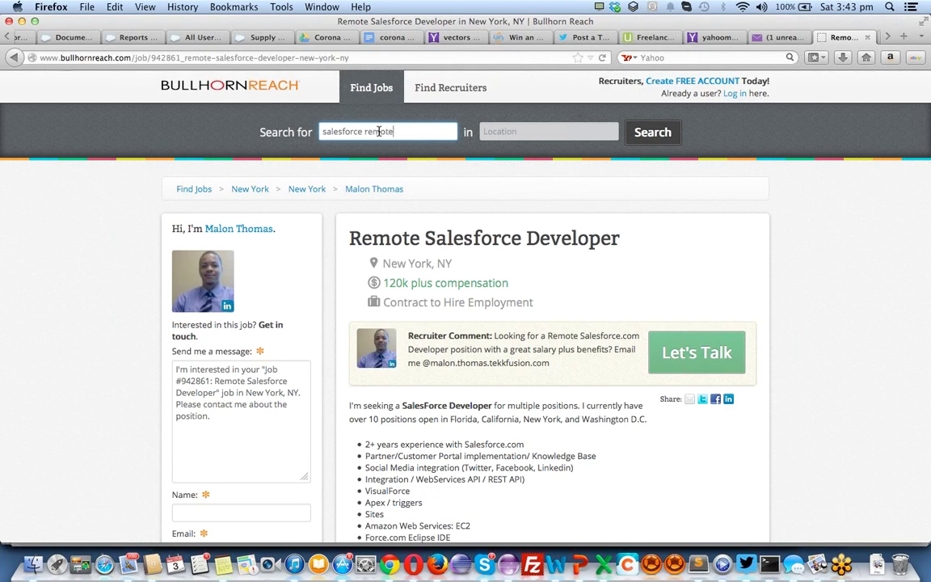
{"action": "left_click", "coordinate": [652, 138]}
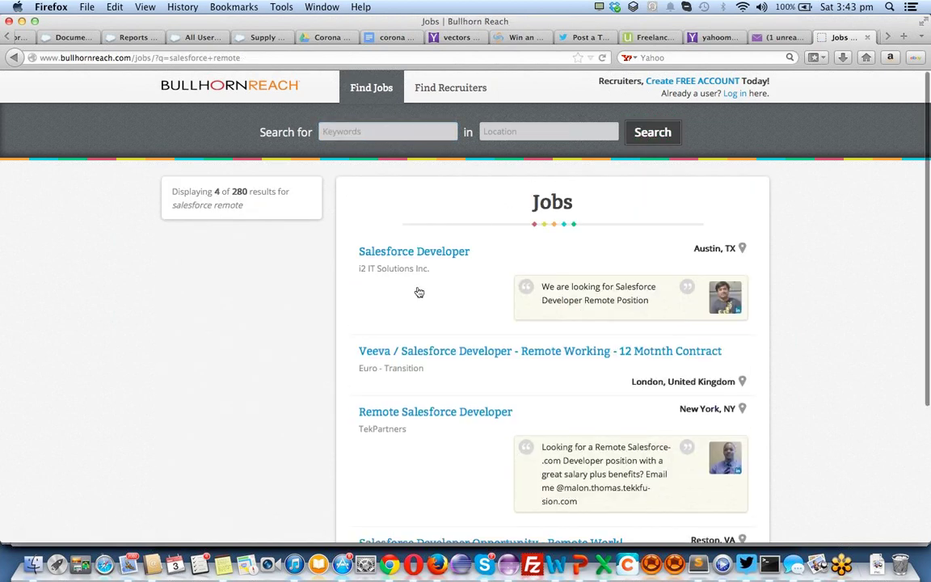
{"action": "scroll", "coordinate": [381, 353], "scroll_direction": "down", "scroll_amount": 3}
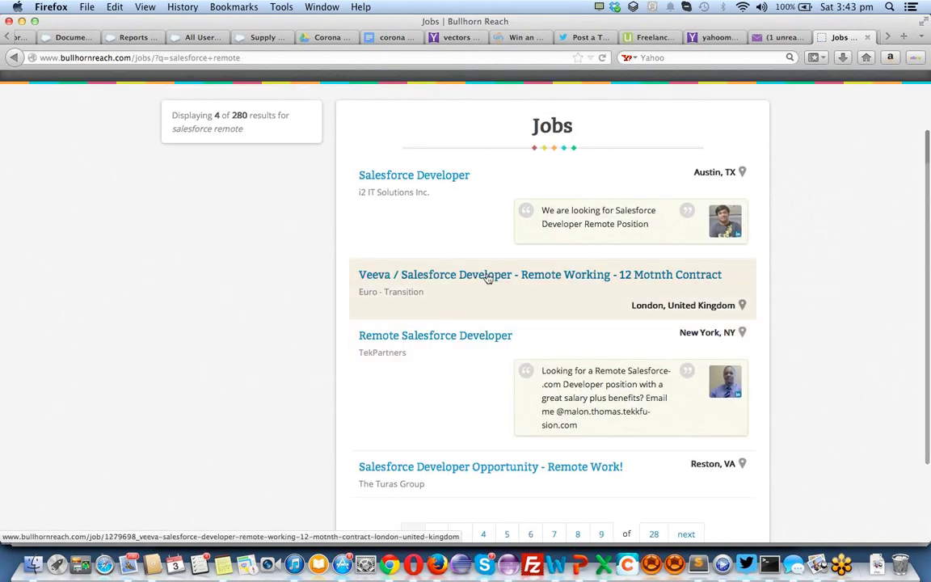
Look at the Veeva remote contract job, then open the Reston, VA Remote Work! listing
{"action": "left_click", "coordinate": [487, 277]}
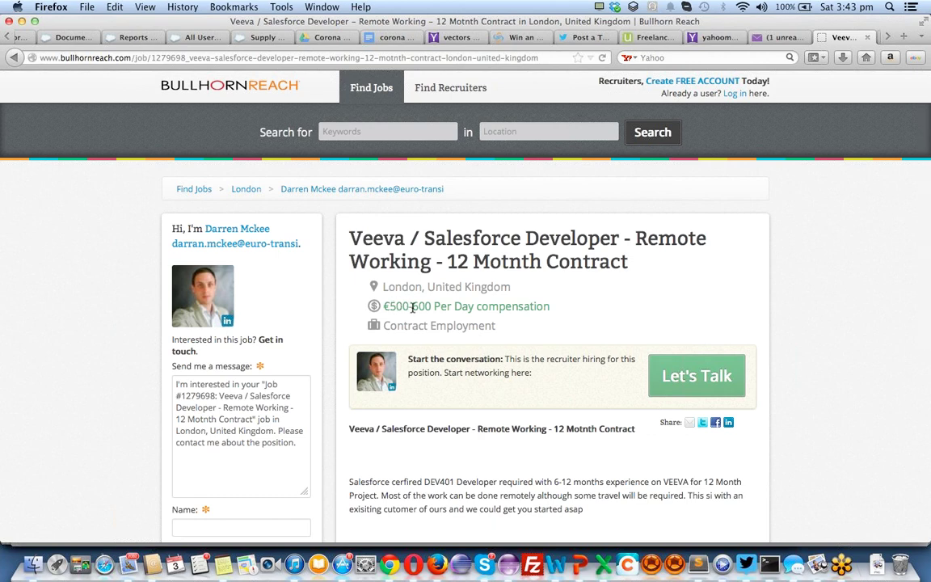
{"action": "key", "text": "super+Left"}
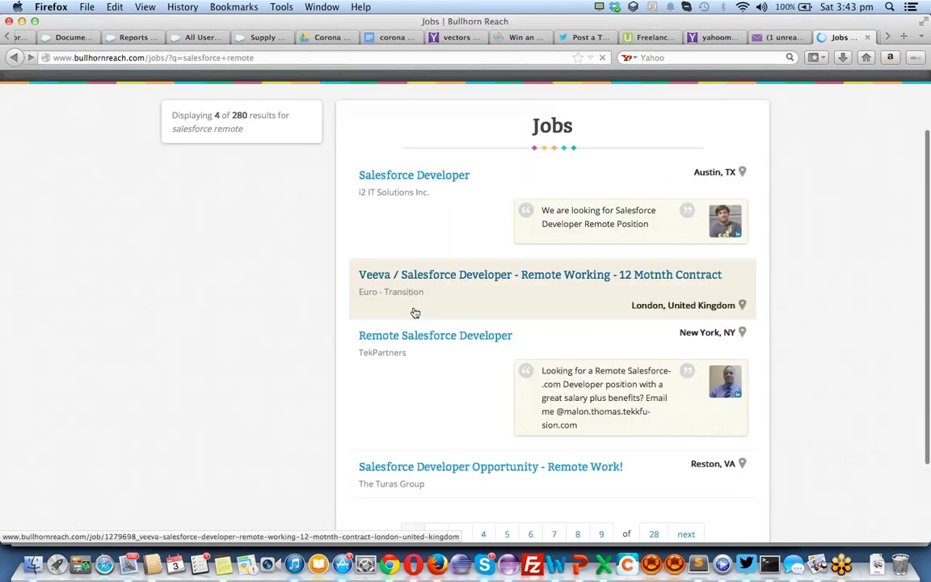
{"action": "scroll", "coordinate": [415, 313], "scroll_direction": "down", "scroll_amount": 4}
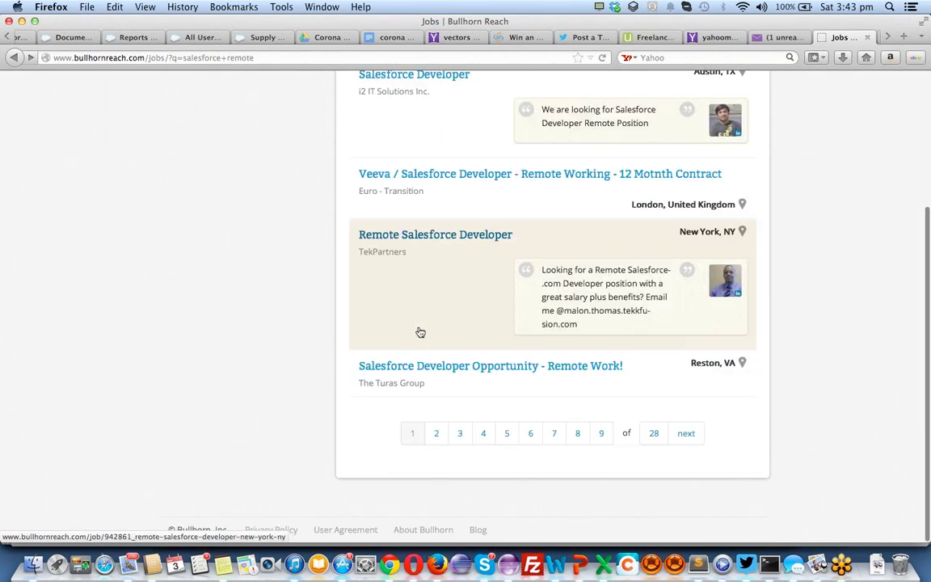
{"action": "left_click", "coordinate": [450, 368]}
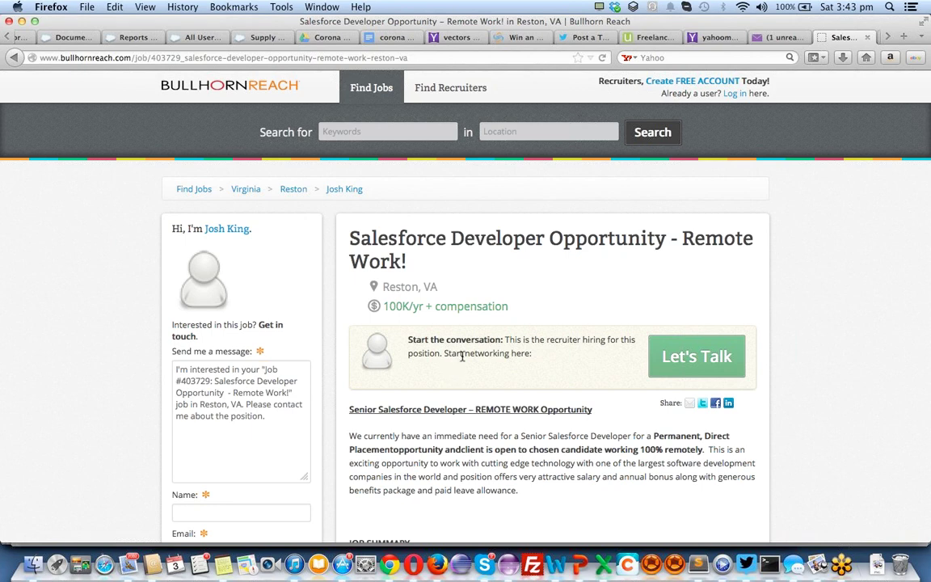
{"action": "scroll", "coordinate": [529, 318], "scroll_direction": "down", "scroll_amount": 1}
{"action": "scroll", "coordinate": [529, 318], "scroll_direction": "down", "scroll_amount": 3}
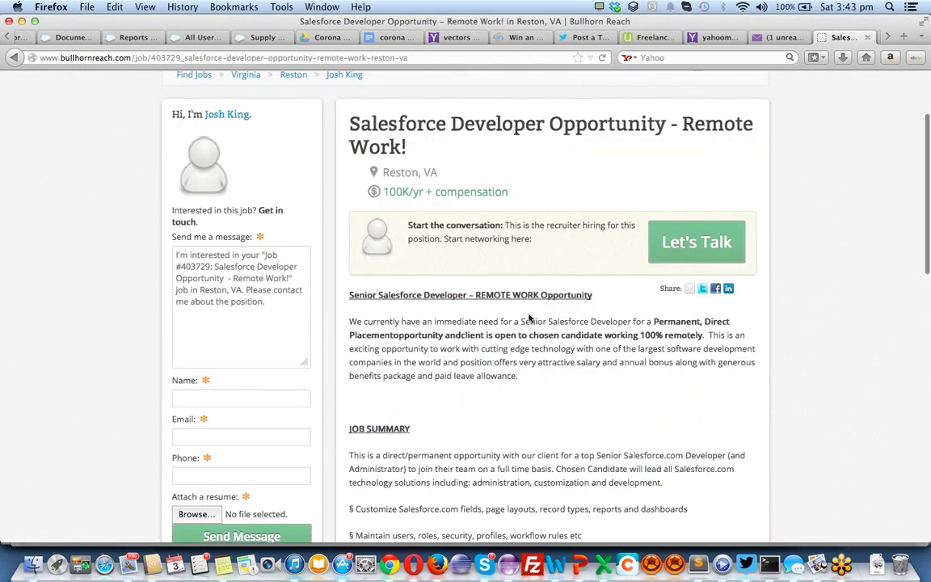
{"action": "scroll", "coordinate": [529, 318], "scroll_direction": "up", "scroll_amount": 4}
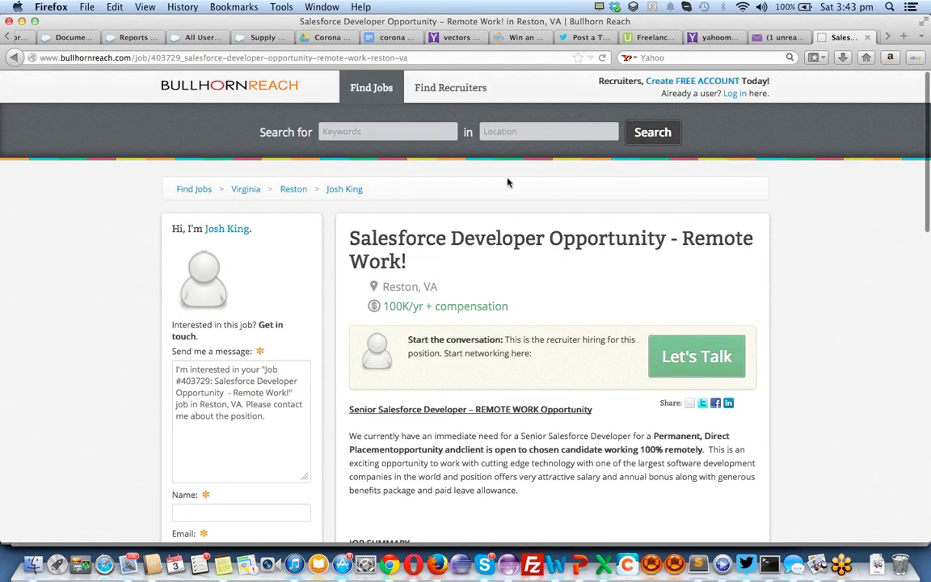
{"action": "left_click", "coordinate": [394, 131]}
Search 'salesforce admin' and look over the Salesforce Admin./Business Analyst posting
{"action": "type", "text": "sales"}
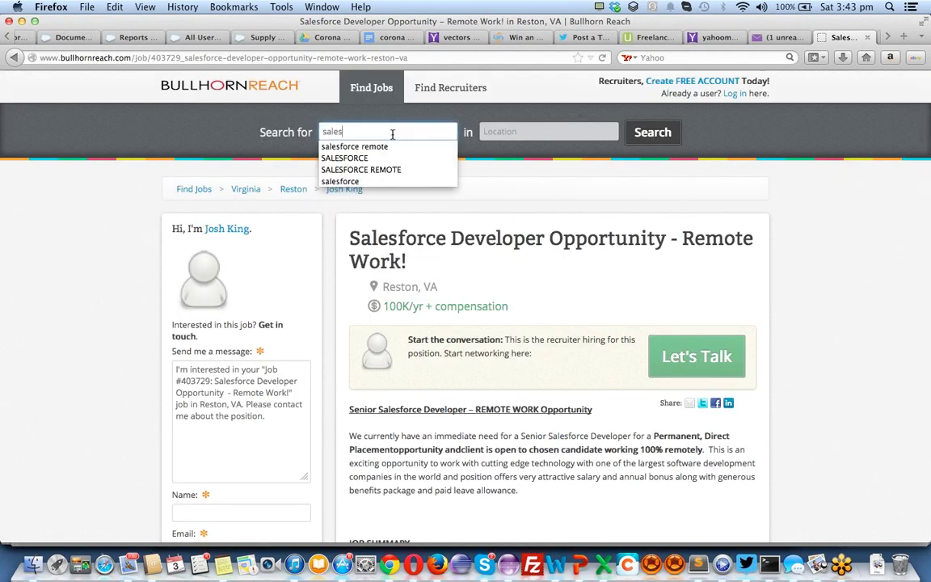
{"action": "type", "text": "force admin"}
{"action": "key", "text": "Return"}
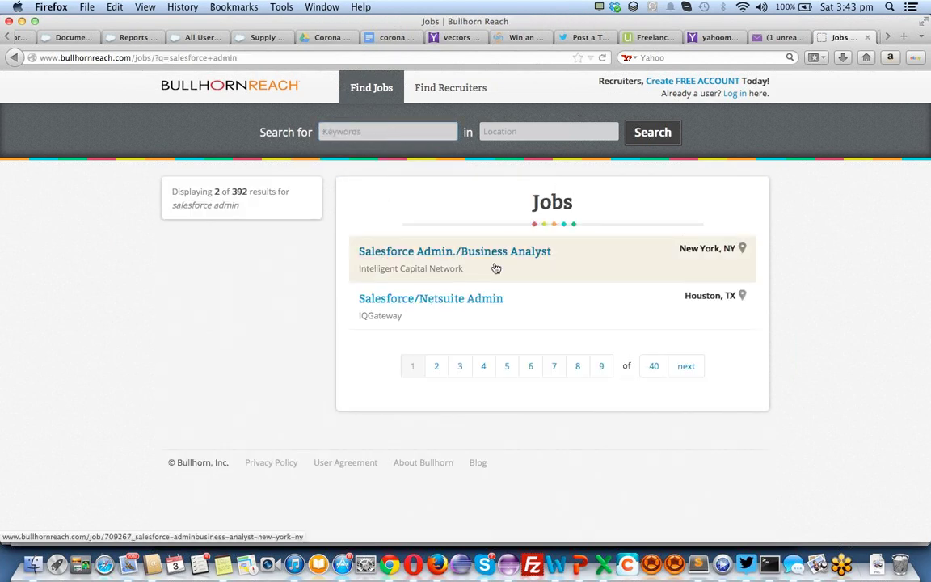
{"action": "left_click", "coordinate": [453, 255]}
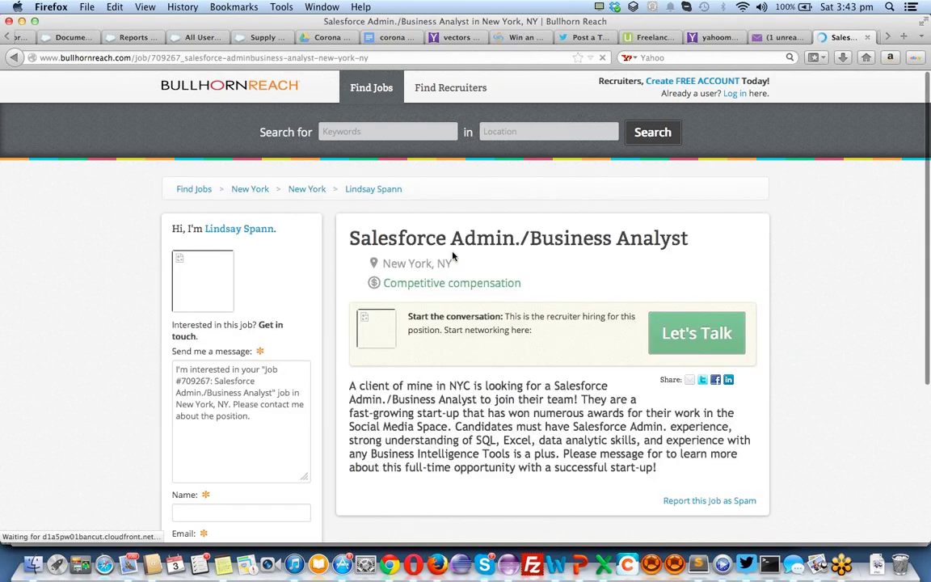
{"action": "scroll", "coordinate": [453, 256], "scroll_direction": "down", "scroll_amount": 5}
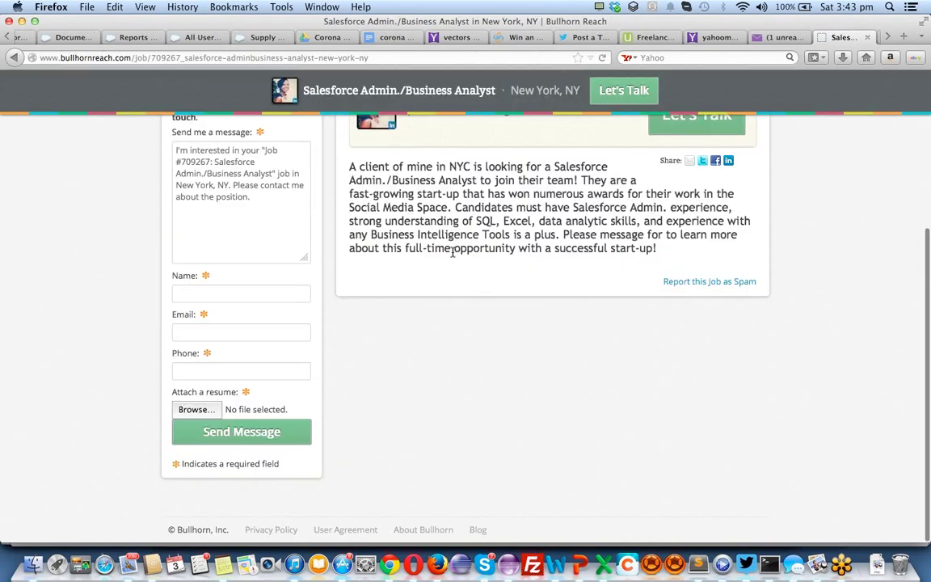
{"action": "scroll", "coordinate": [453, 256], "scroll_direction": "up", "scroll_amount": 2}
{"action": "key", "text": "super+Left"}
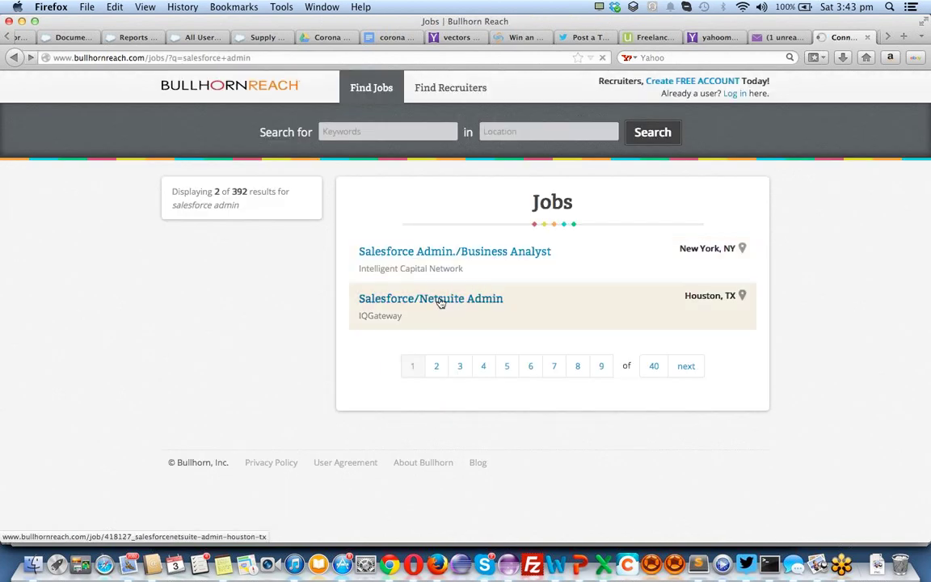
Open the Salesforce/Netsuite Admin job in Houston, TX and read its requirements
{"action": "left_click", "coordinate": [440, 303]}
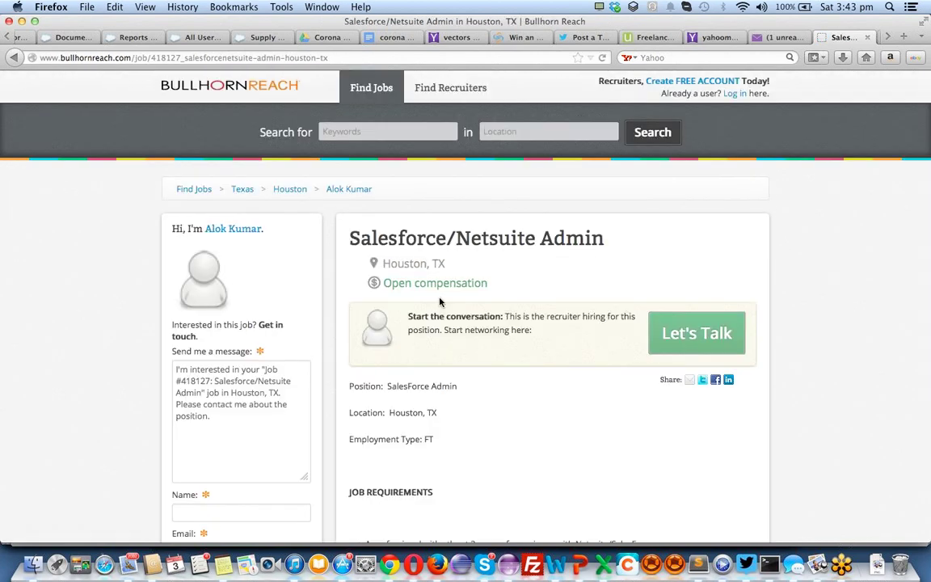
{"action": "scroll", "coordinate": [440, 302], "scroll_direction": "down", "scroll_amount": 5}
{"action": "scroll", "coordinate": [440, 302], "scroll_direction": "up", "scroll_amount": 3}
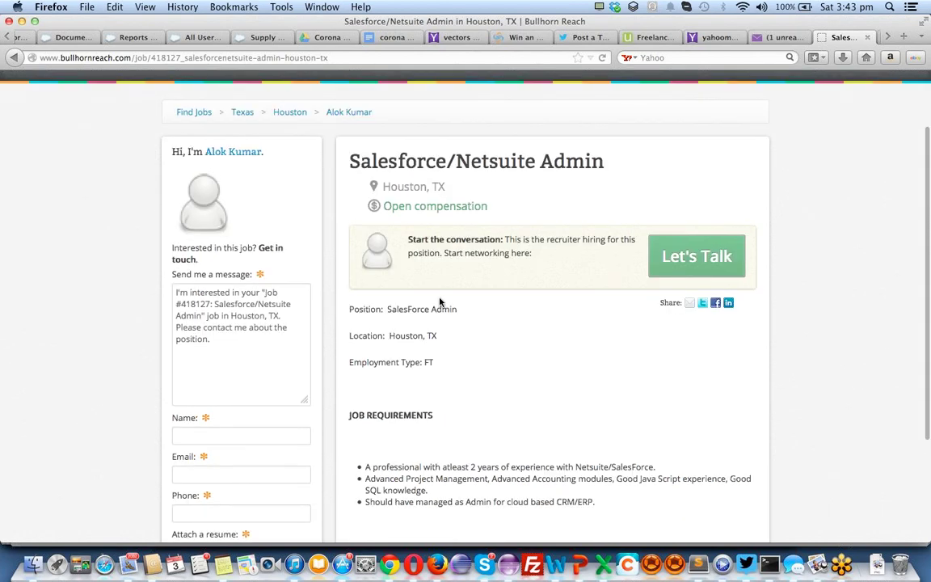
{"action": "scroll", "coordinate": [440, 302], "scroll_direction": "down", "scroll_amount": 4}
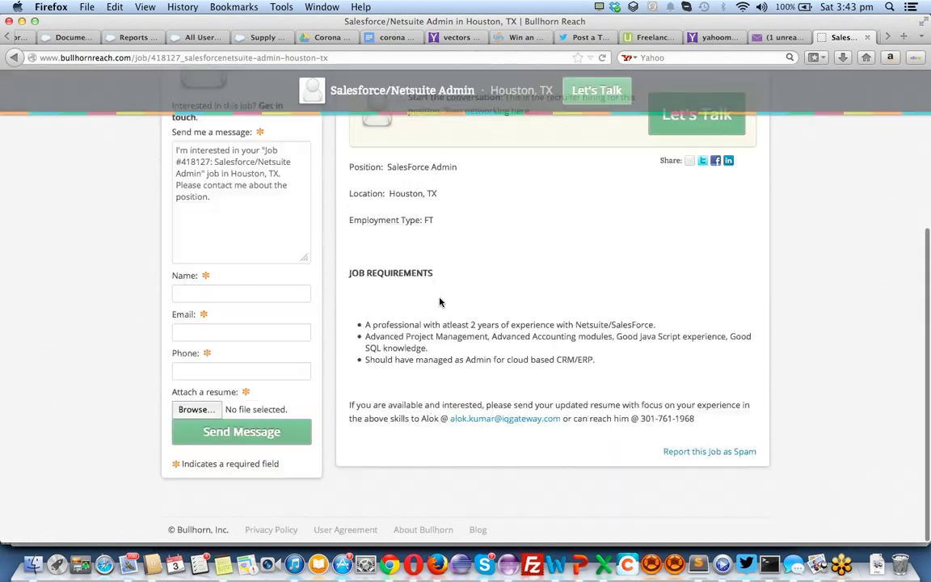
Scroll back to the top of the Reston, VA Remote Work! listing offering 100K/yr
{"action": "scroll", "coordinate": [453, 323], "scroll_direction": "up", "scroll_amount": 5}
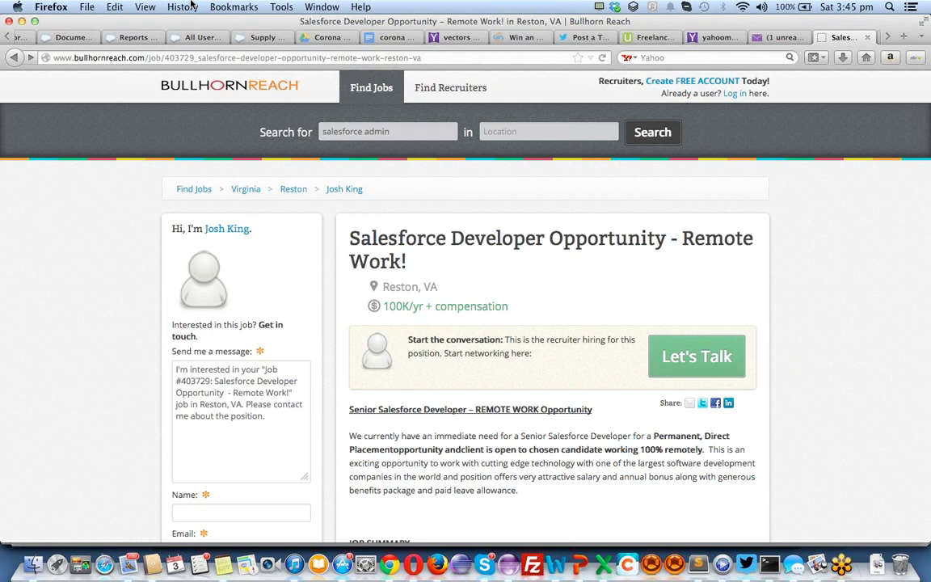
Open Setup > Company Profile > Company Information and check User Licenses (Salesforce: 2 total, 1 used)
{"action": "left_click", "coordinate": [130, 37]}
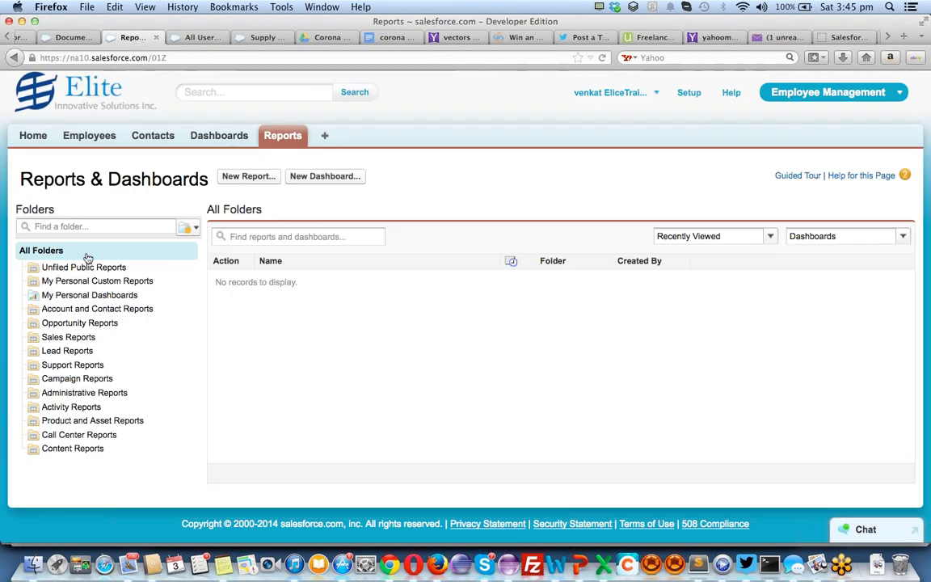
{"action": "left_click", "coordinate": [680, 95]}
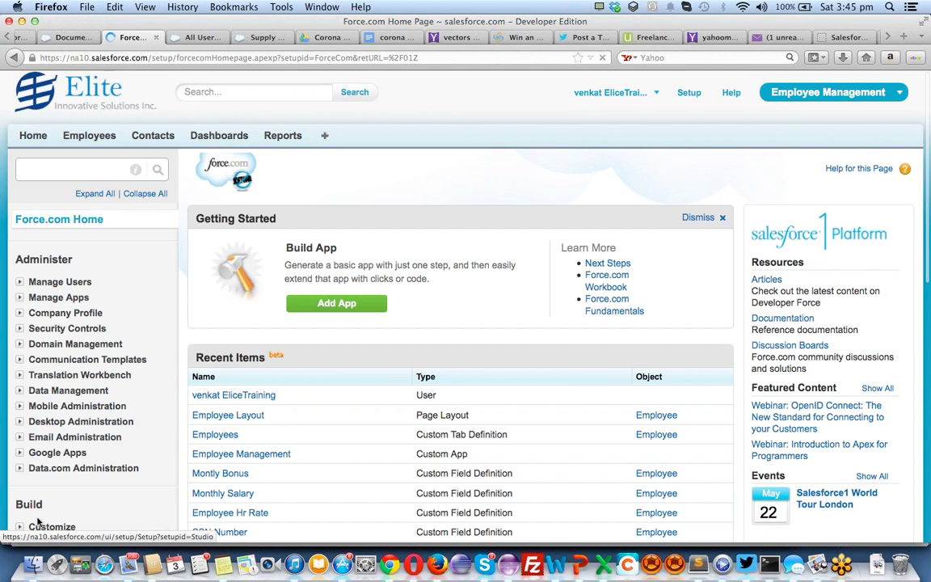
{"action": "left_click", "coordinate": [20, 313]}
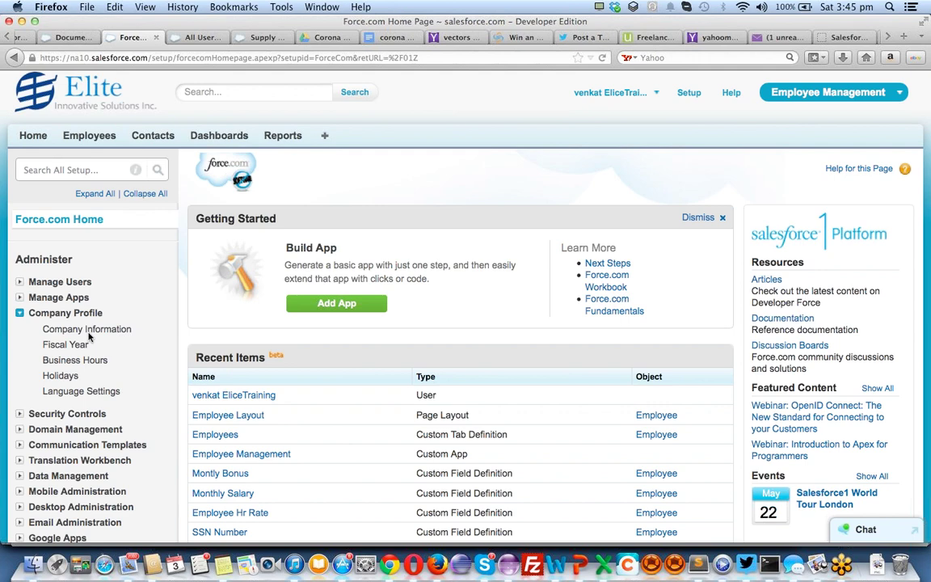
{"action": "left_click", "coordinate": [87, 330], "text": "super"}
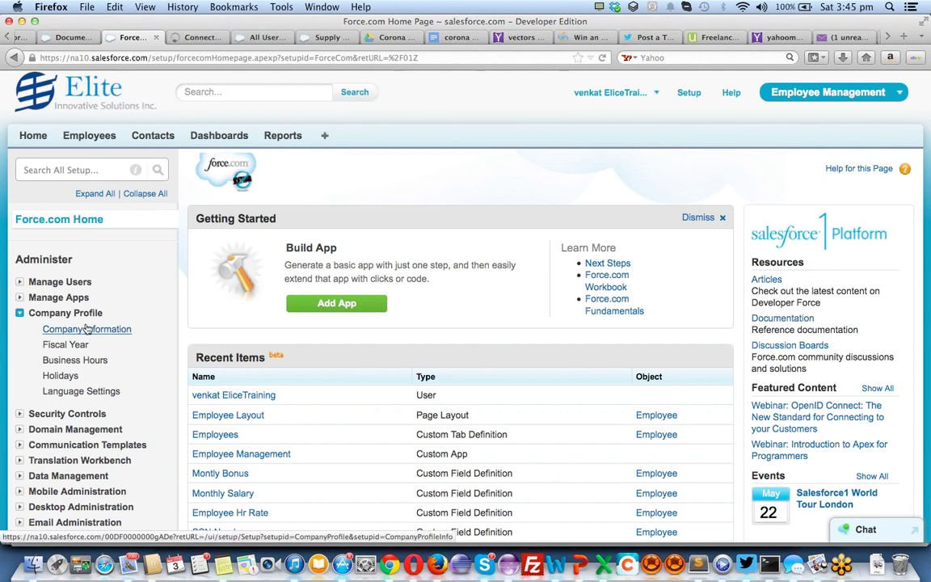
{"action": "left_click", "coordinate": [197, 37]}
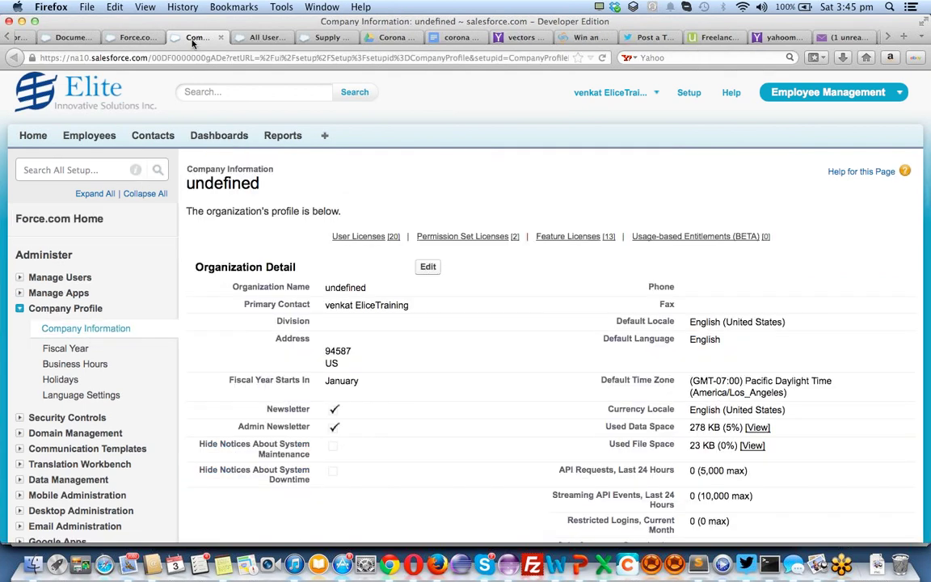
{"action": "scroll", "coordinate": [534, 283], "scroll_direction": "down", "scroll_amount": 5}
{"action": "scroll", "coordinate": [533, 283], "scroll_direction": "down", "scroll_amount": 5}
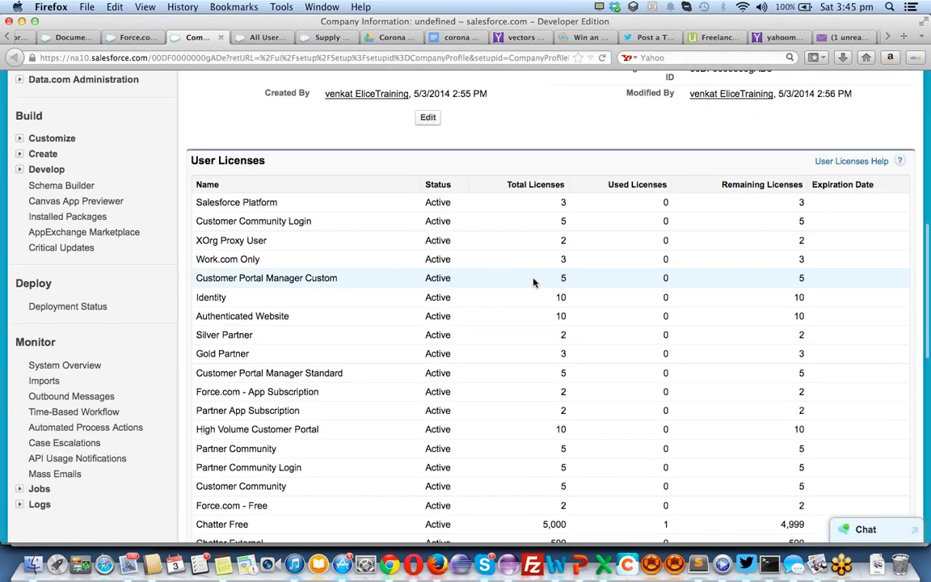
{"action": "scroll", "coordinate": [537, 281], "scroll_direction": "down", "scroll_amount": 3}
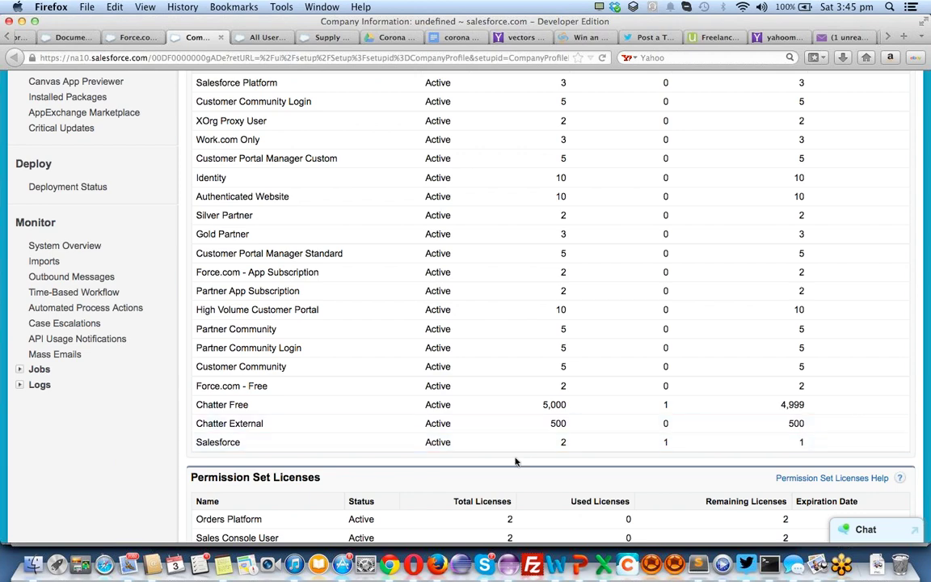
{"action": "scroll", "coordinate": [515, 461], "scroll_direction": "up", "scroll_amount": 3}
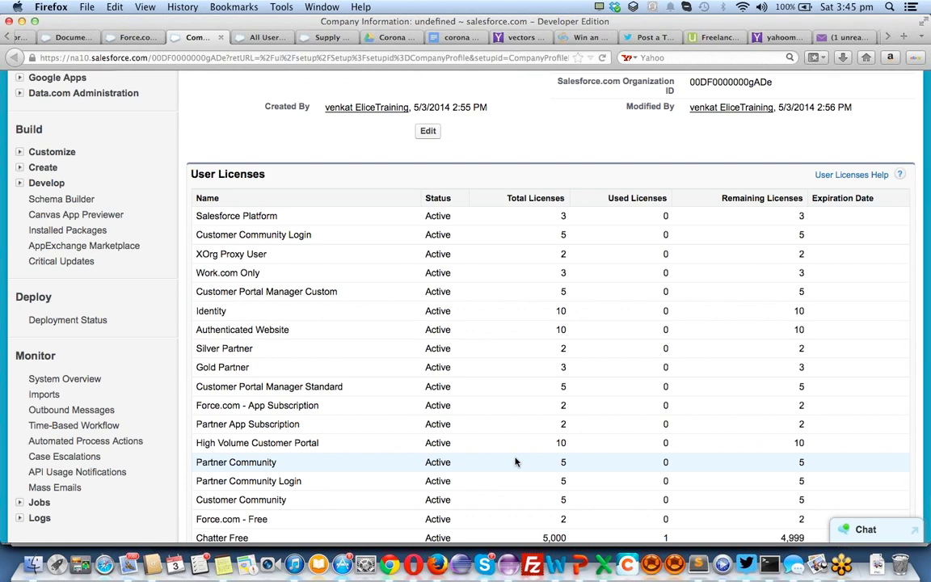
{"action": "scroll", "coordinate": [515, 462], "scroll_direction": "down", "scroll_amount": 3}
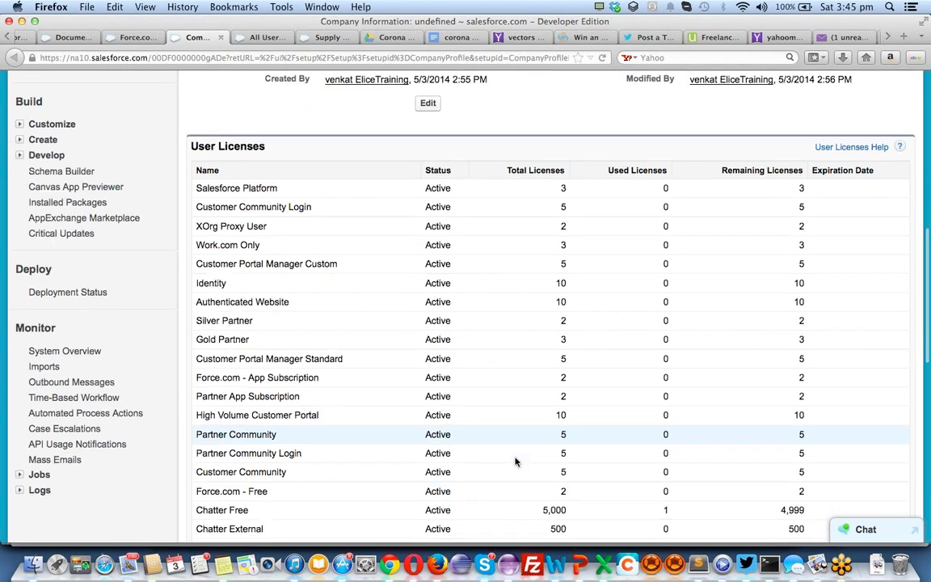
{"action": "scroll", "coordinate": [516, 461], "scroll_direction": "up", "scroll_amount": 6}
{"action": "scroll", "coordinate": [516, 461], "scroll_direction": "up", "scroll_amount": 3}
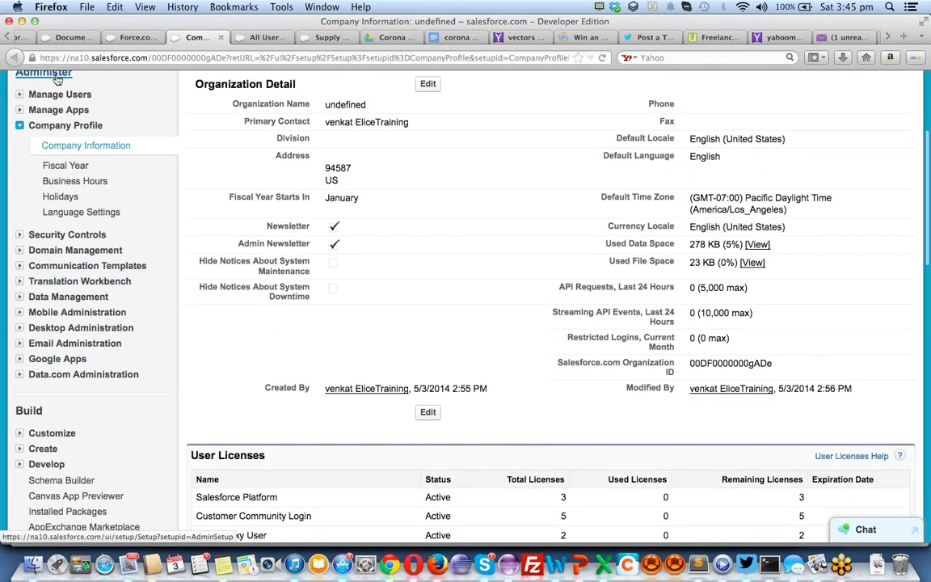
Open Manage Users > Login History to view the Firefox 28 login record
{"action": "left_click", "coordinate": [21, 95]}
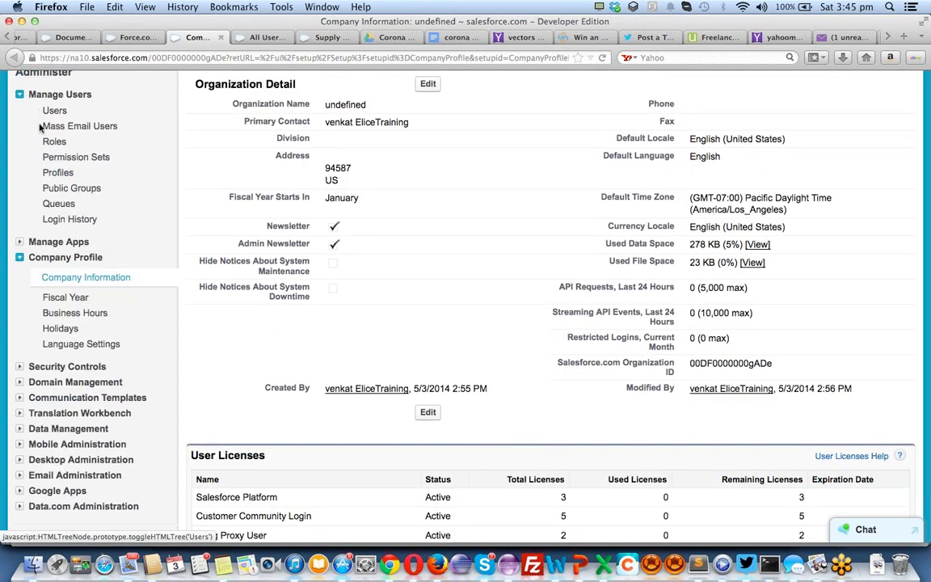
{"action": "left_click", "coordinate": [69, 219]}
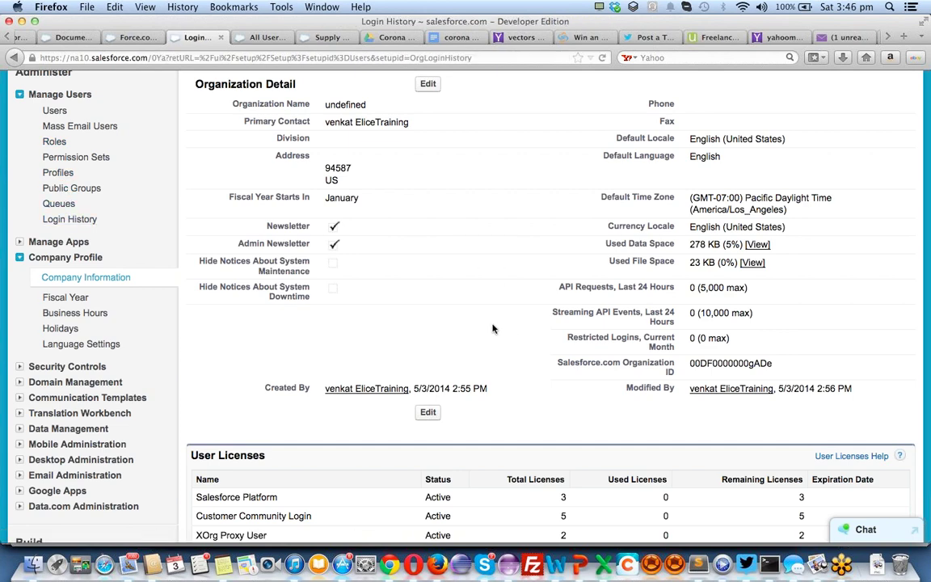
{"action": "scroll", "coordinate": [299, 284], "scroll_direction": "down", "scroll_amount": 5}
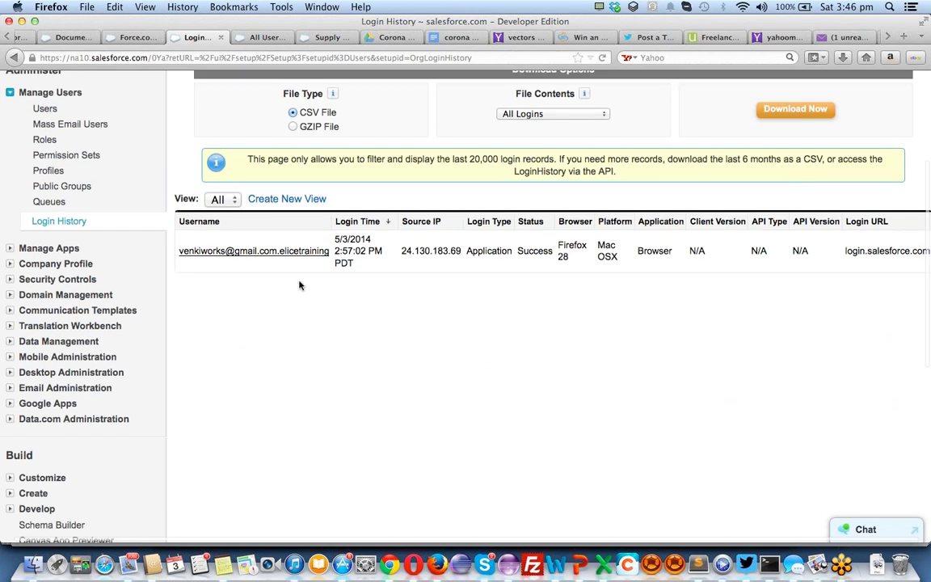
Copy the username from the login record and switch to Chrome
{"action": "left_click", "coordinate": [278, 249]}
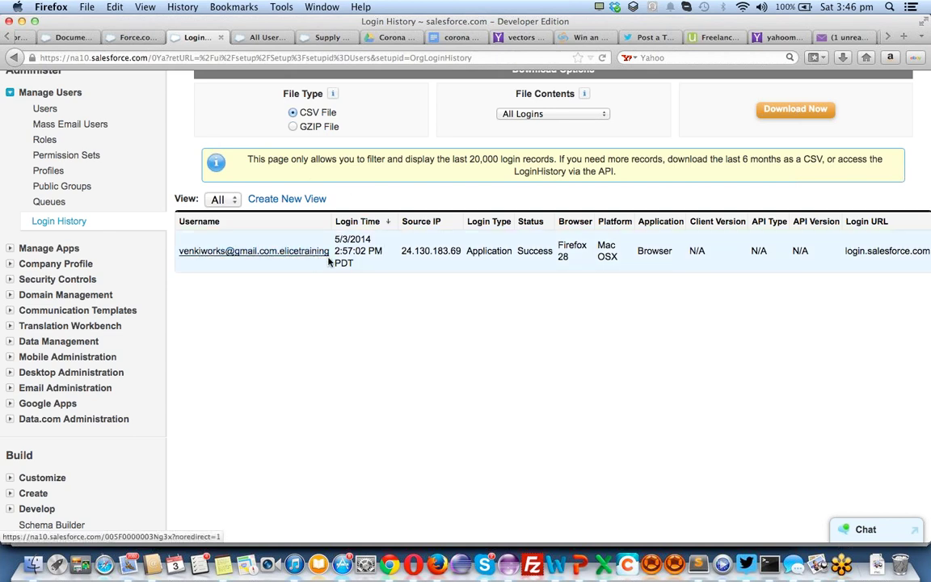
{"action": "left_click_drag", "start_coordinate": [331, 254], "coordinate": [308, 258]}
{"action": "left_click", "coordinate": [193, 283]}
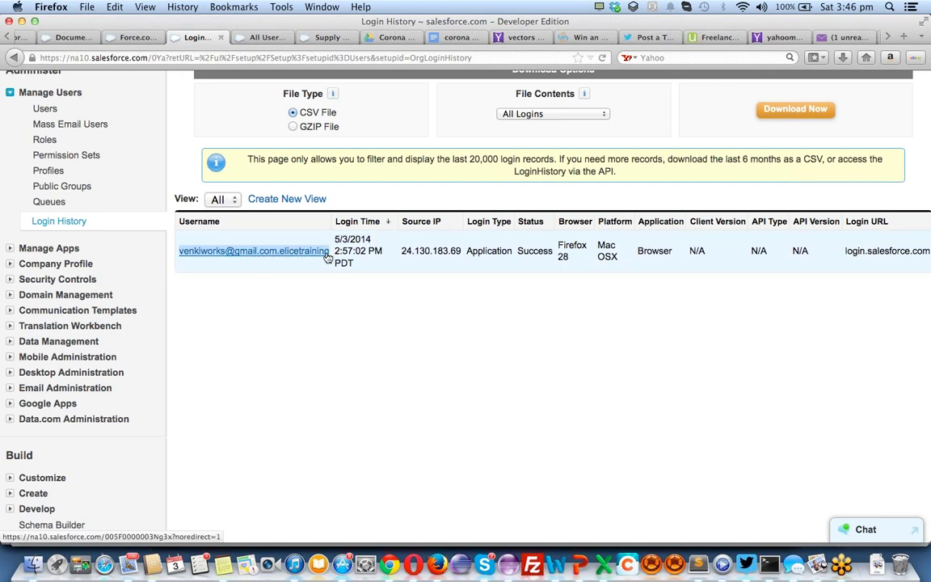
{"action": "key", "text": "super+c"}
{"action": "key", "text": "super+Tab"}
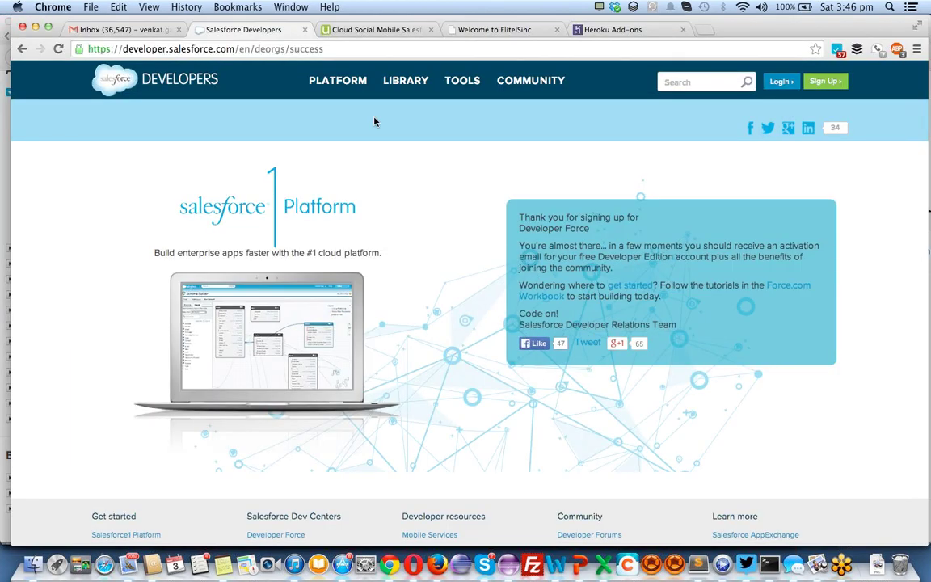
Load login.salesforce.com in a Chrome tab
{"action": "left_click", "coordinate": [387, 29]}
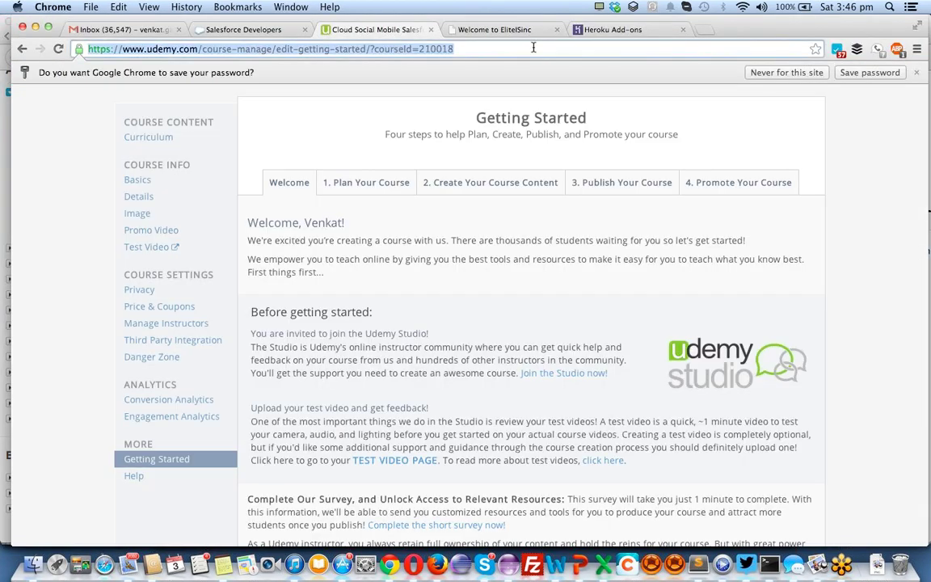
{"action": "left_click", "coordinate": [614, 30]}
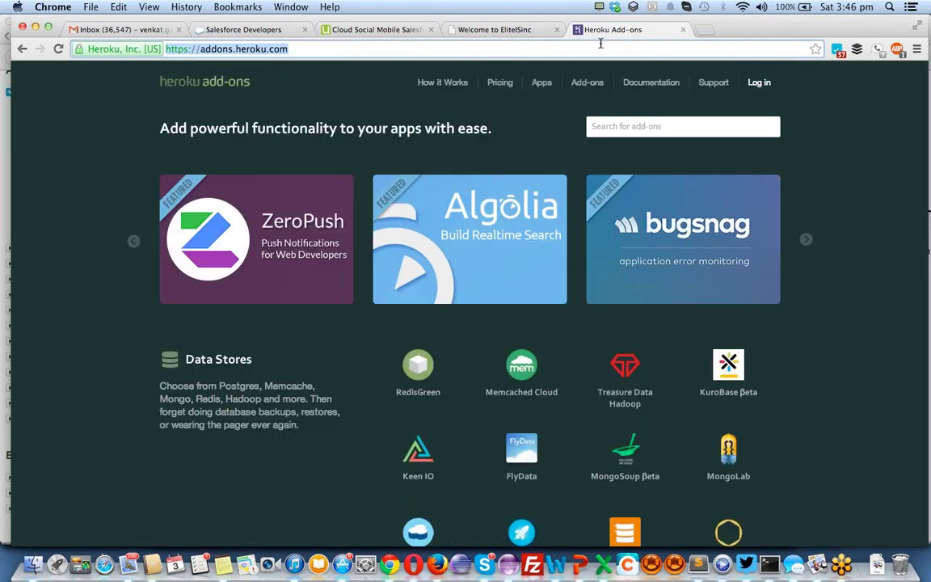
{"action": "type", "text": "login.salesforce.com"}
{"action": "key", "text": "Return"}
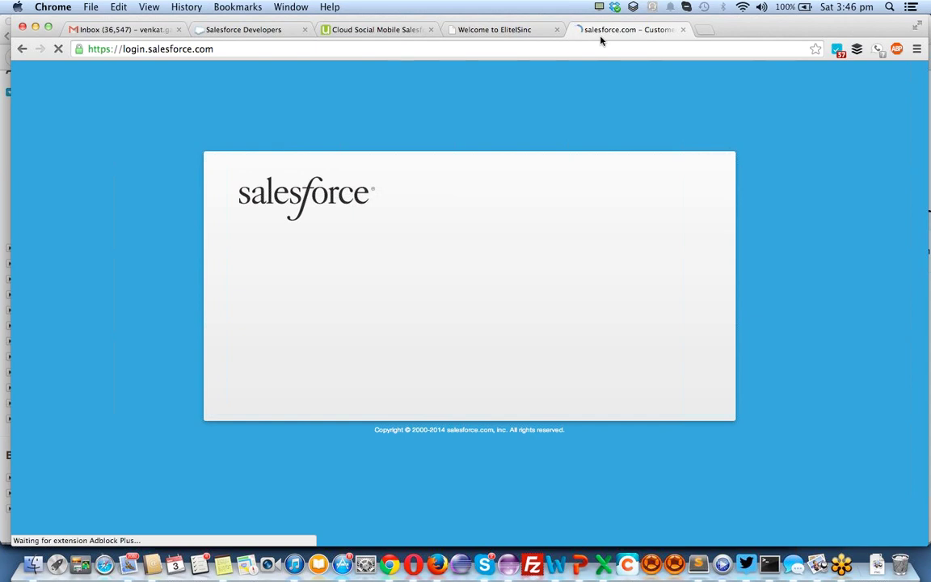
Sign in with the saved username and account password, declining mobile verification
{"action": "left_click", "coordinate": [370, 278]}
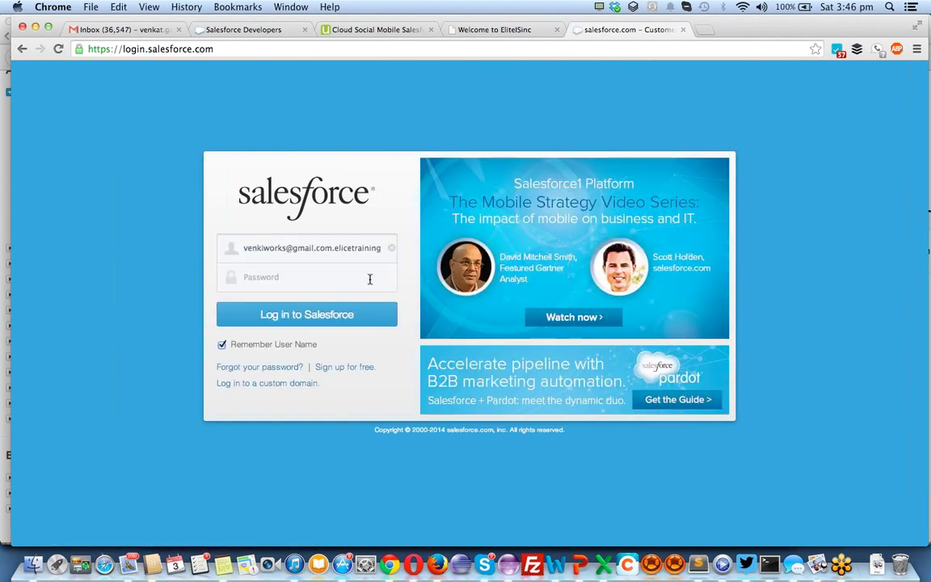
{"action": "left_click", "coordinate": [369, 279]}
{"action": "type", "text": "•••••"}
{"action": "key", "text": "Return"}
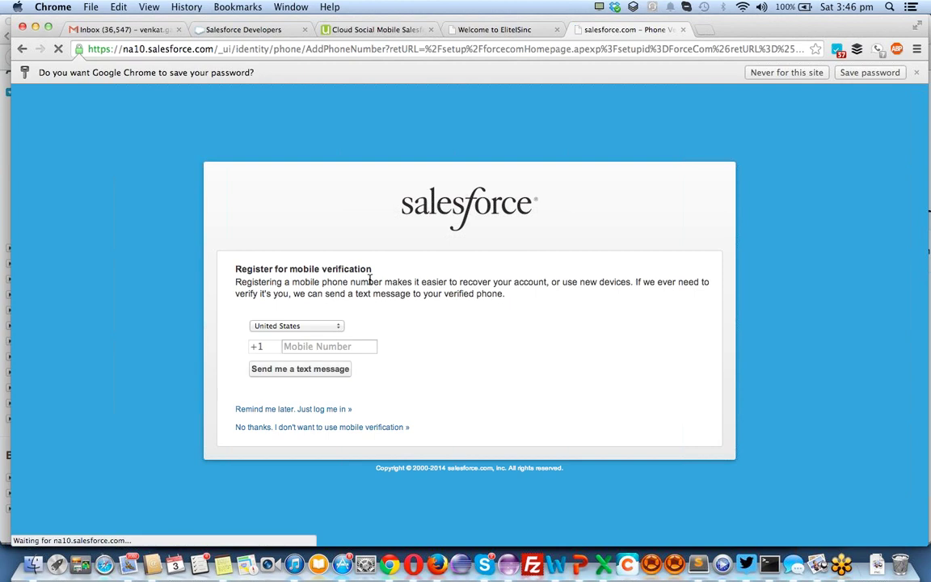
{"action": "left_click", "coordinate": [309, 428]}
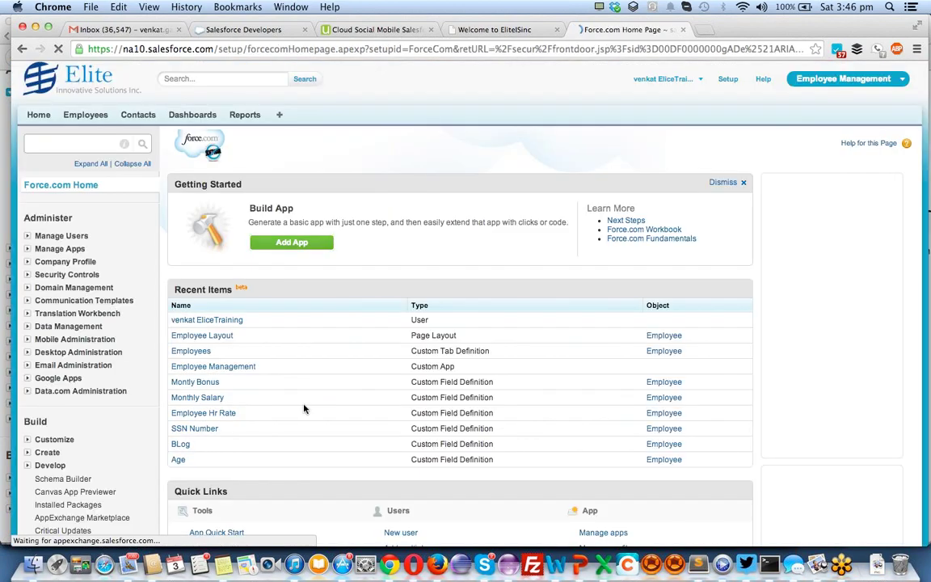
Review the Force.com Home Recent Items, including the Employee custom app, layout and fields
{"action": "left_click_drag", "start_coordinate": [573, 303], "coordinate": [385, 329]}
{"action": "scroll", "coordinate": [385, 330], "scroll_direction": "down", "scroll_amount": 2}
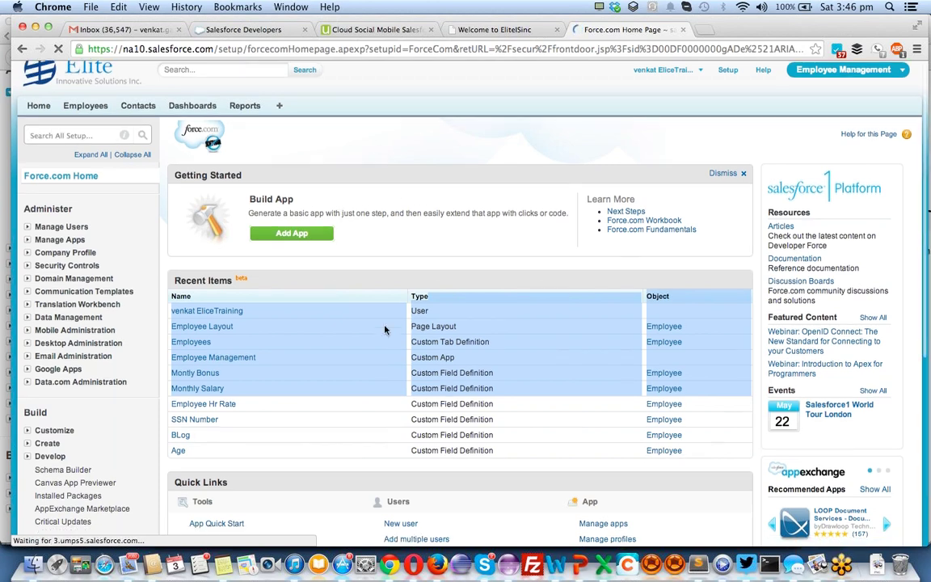
{"action": "scroll", "coordinate": [385, 330], "scroll_direction": "up", "scroll_amount": 2}
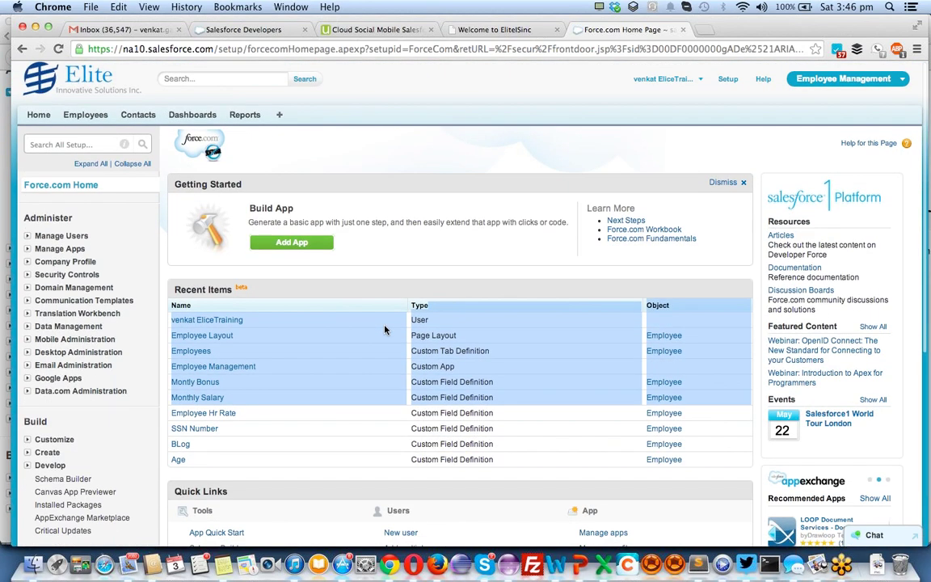
{"action": "scroll", "coordinate": [385, 329], "scroll_direction": "down", "scroll_amount": 5}
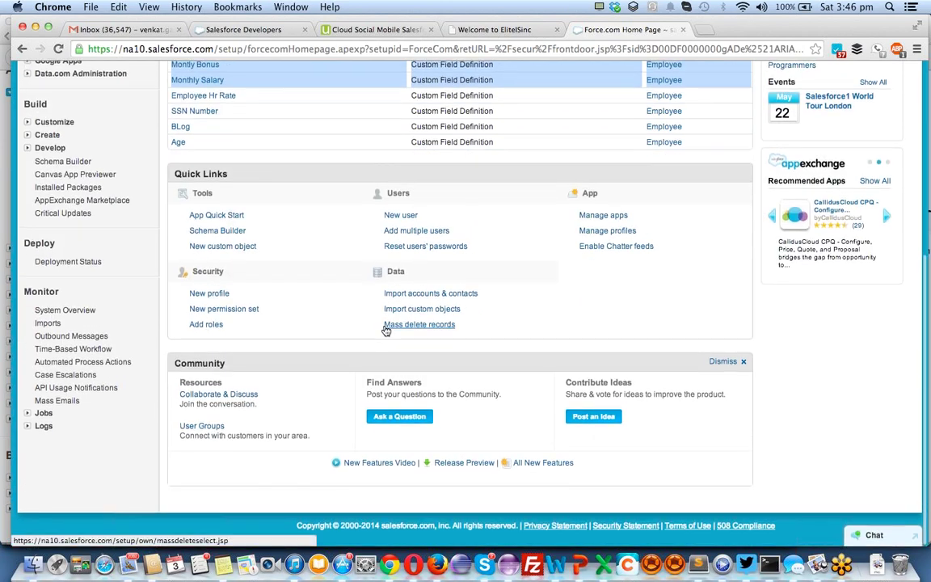
{"action": "scroll", "coordinate": [384, 330], "scroll_direction": "up", "scroll_amount": 5}
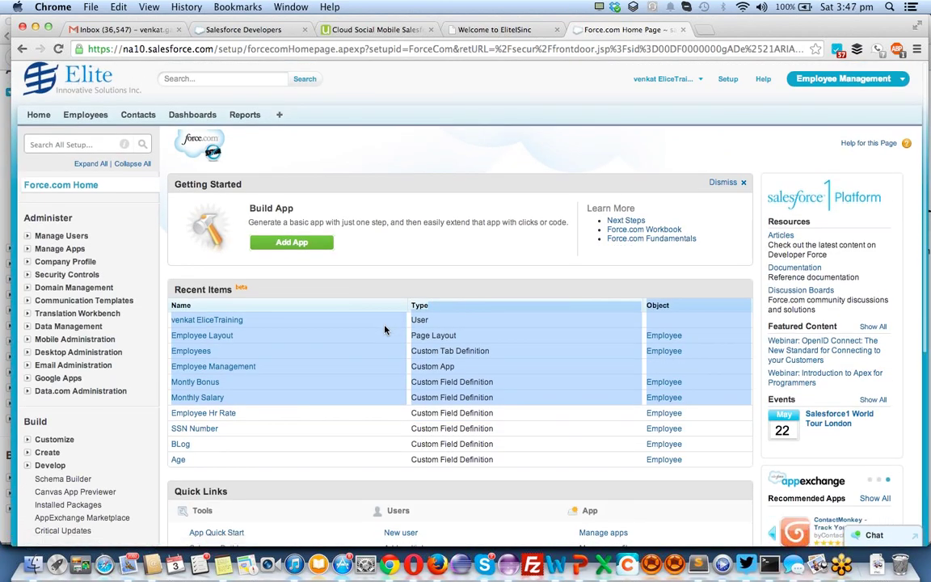
{"action": "scroll", "coordinate": [385, 330], "scroll_direction": "down", "scroll_amount": 5}
{"action": "scroll", "coordinate": [387, 330], "scroll_direction": "up", "scroll_amount": 5}
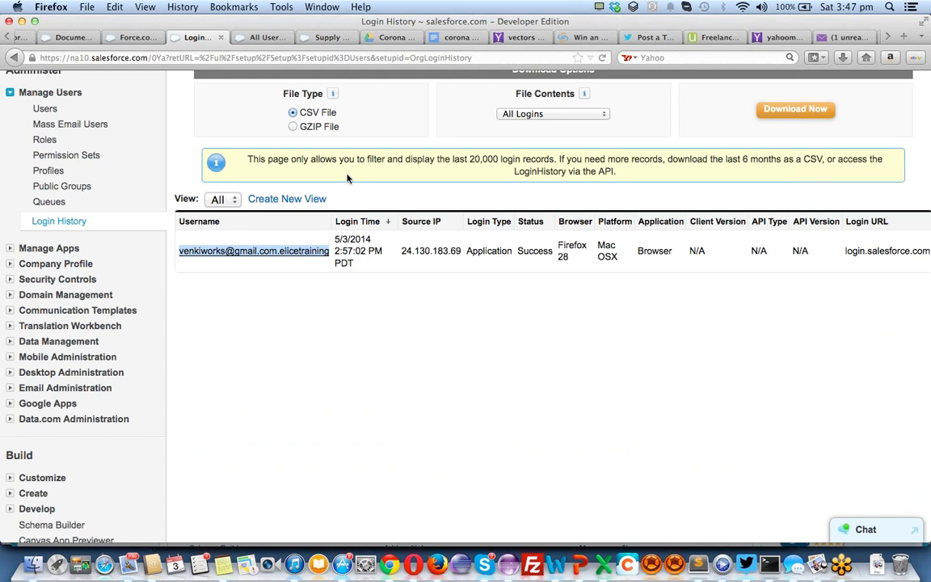
Reload Login History in Firefox to show the new Chrome 34 login above Firefox
{"action": "key", "text": "super+r"}
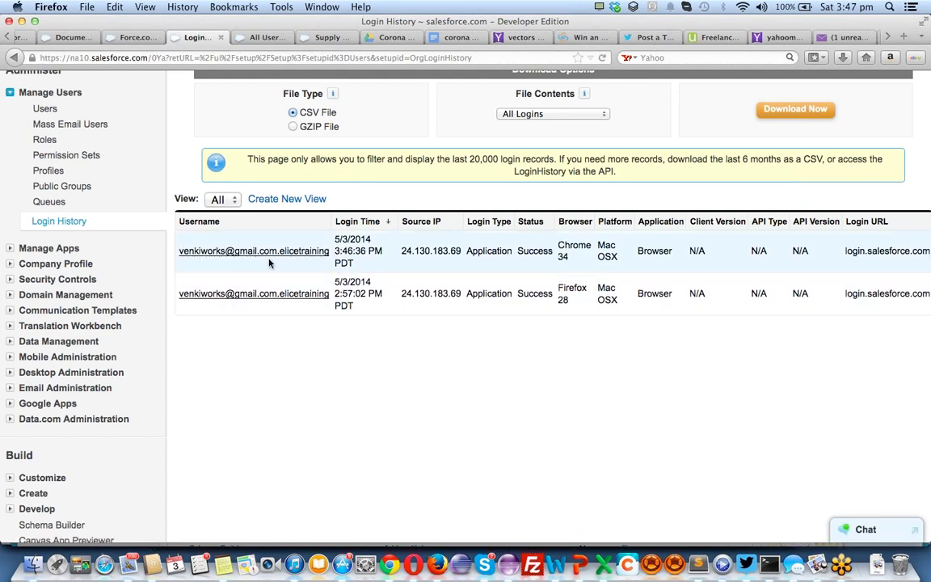
{"action": "scroll", "coordinate": [270, 262], "scroll_direction": "up", "scroll_amount": 5}
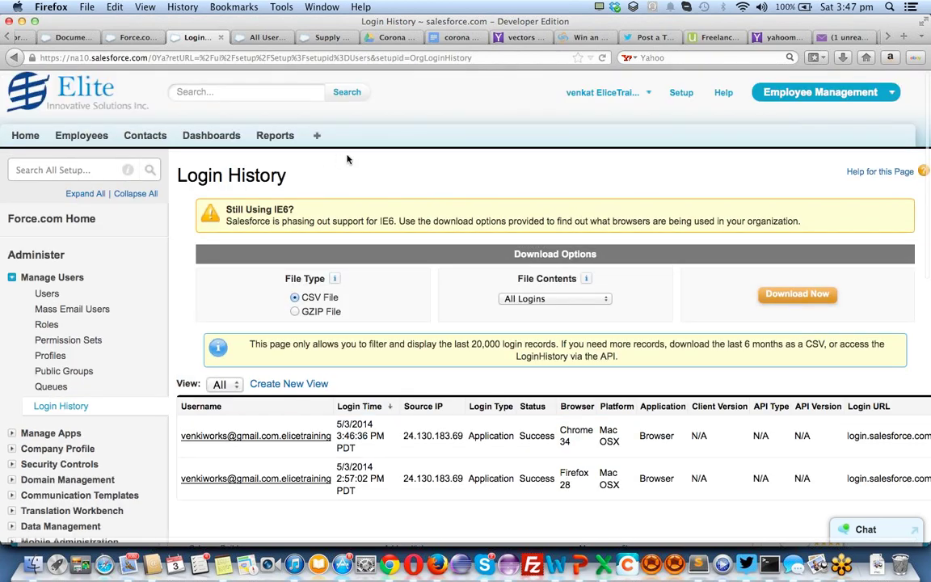
{"action": "scroll", "coordinate": [345, 158], "scroll_direction": "down", "scroll_amount": 2}
{"action": "scroll", "coordinate": [347, 159], "scroll_direction": "down", "scroll_amount": 5}
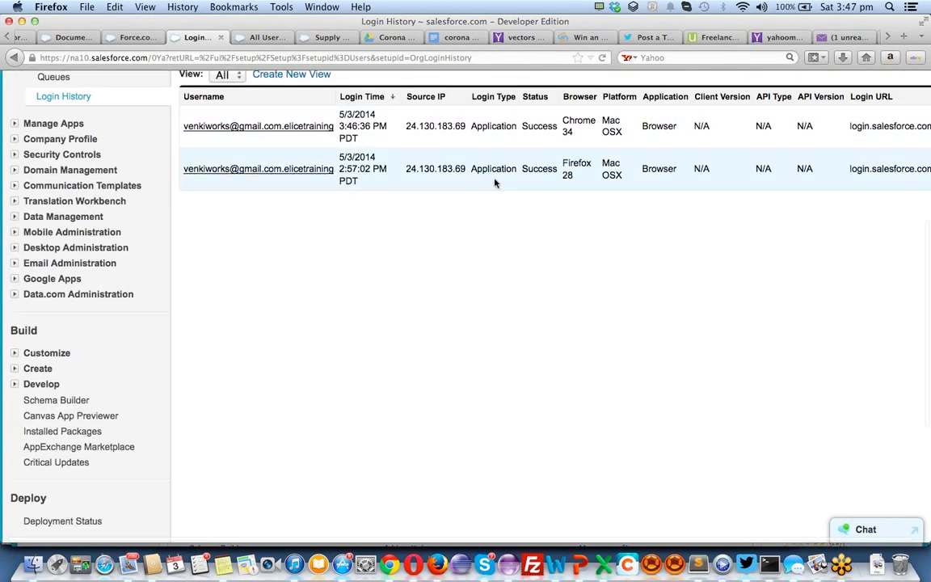
In Chrome, reload the Setup home page and open the user account options
{"action": "key", "text": "super+Tab"}
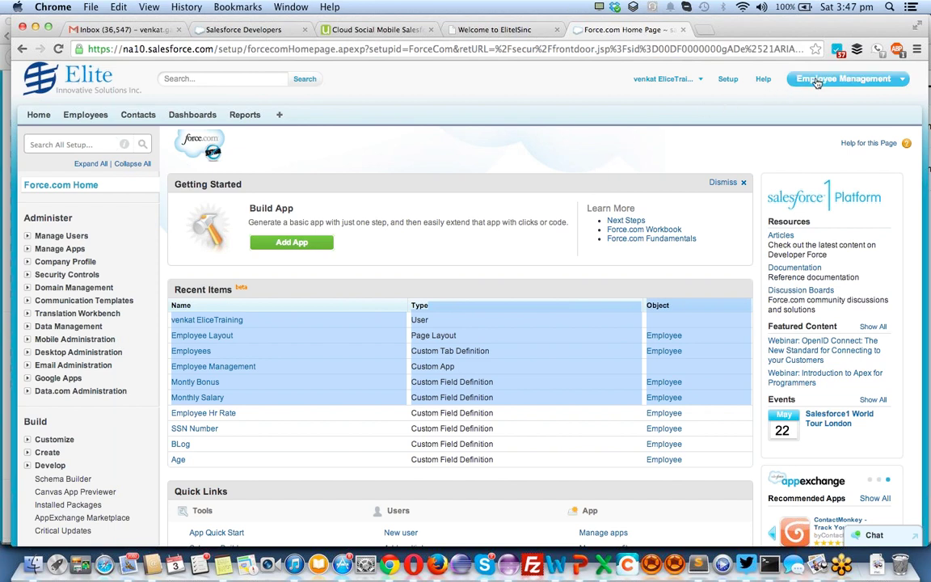
{"action": "left_click", "coordinate": [728, 80]}
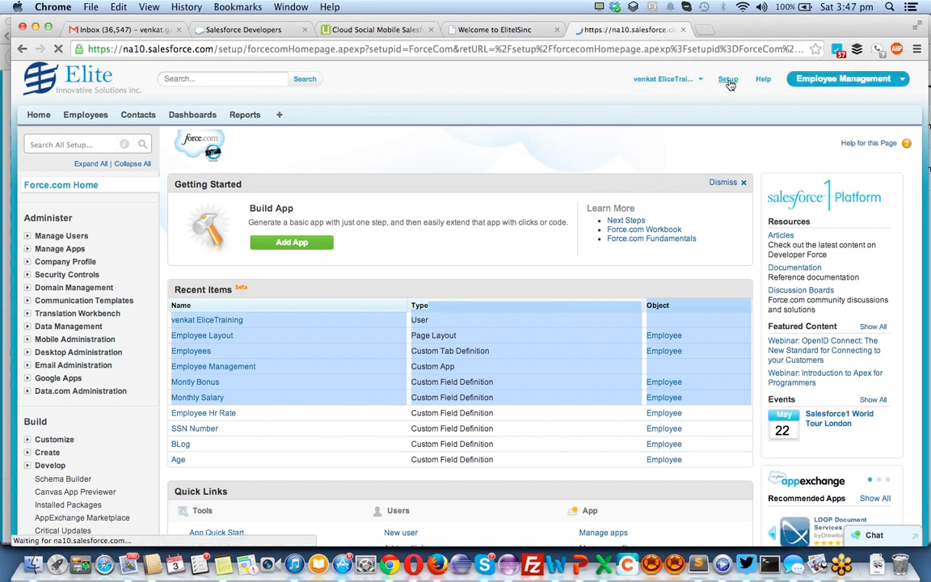
{"action": "left_click", "coordinate": [697, 79]}
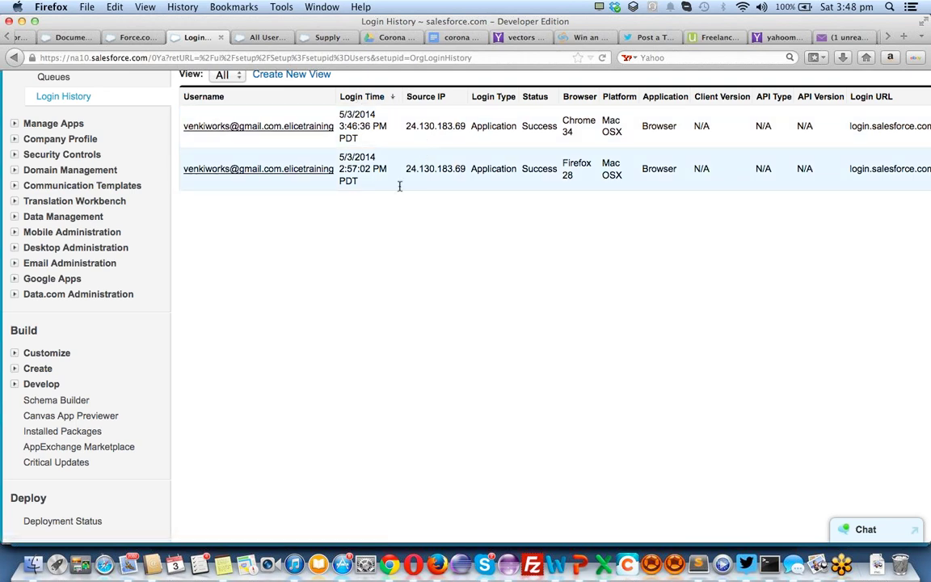
{"action": "scroll", "coordinate": [289, 340], "scroll_direction": "up", "scroll_amount": 2}
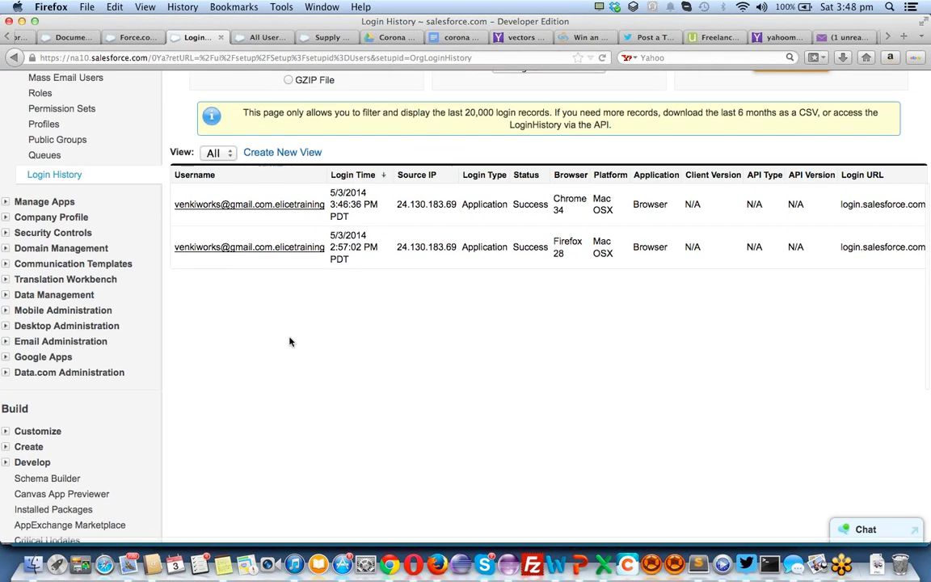
{"action": "scroll", "coordinate": [290, 341], "scroll_direction": "up", "scroll_amount": 1}
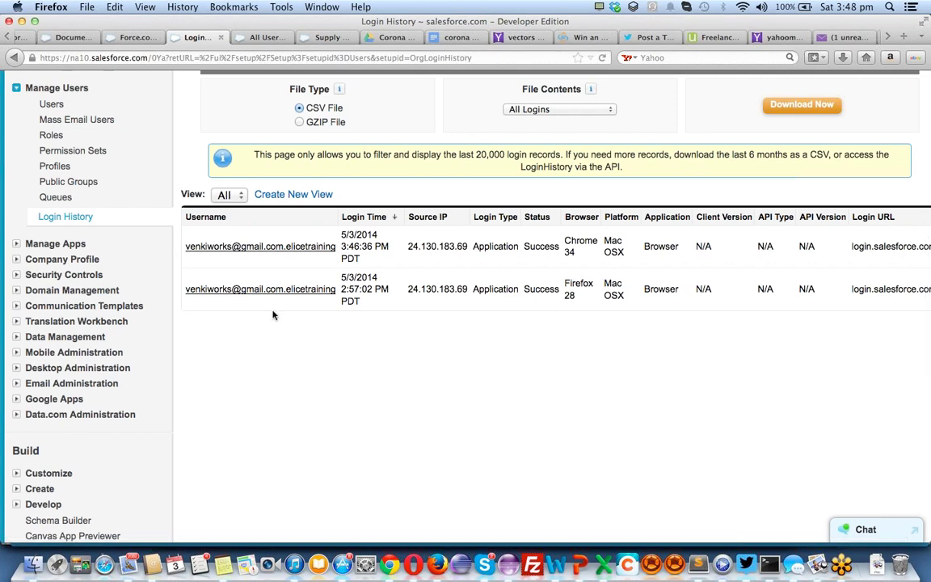
Expand Manage Apps, Company Profile and Develop in the sidebar, then open Apex Classes
{"action": "left_click", "coordinate": [15, 243]}
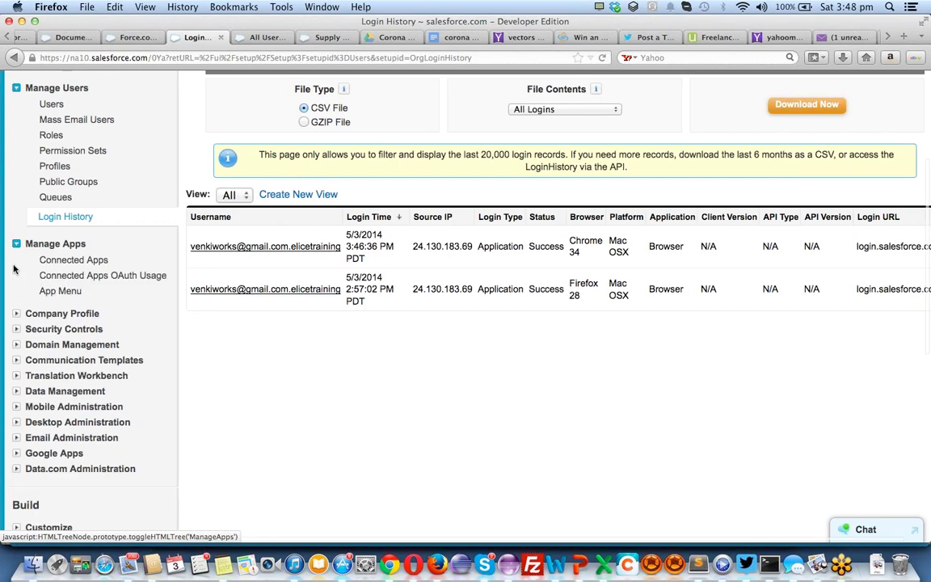
{"action": "left_click", "coordinate": [16, 315]}
{"action": "scroll", "coordinate": [16, 317], "scroll_direction": "down", "scroll_amount": 10}
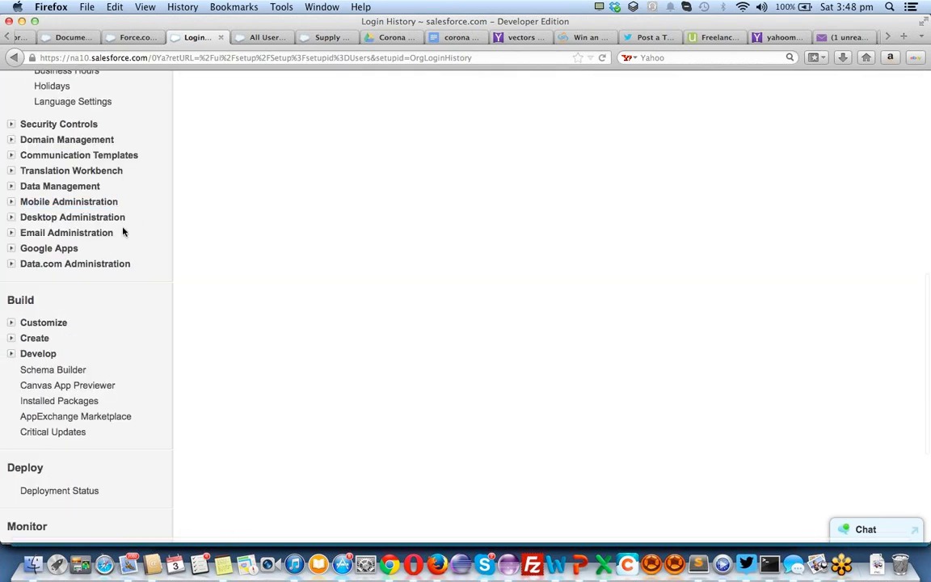
{"action": "left_click", "coordinate": [11, 355]}
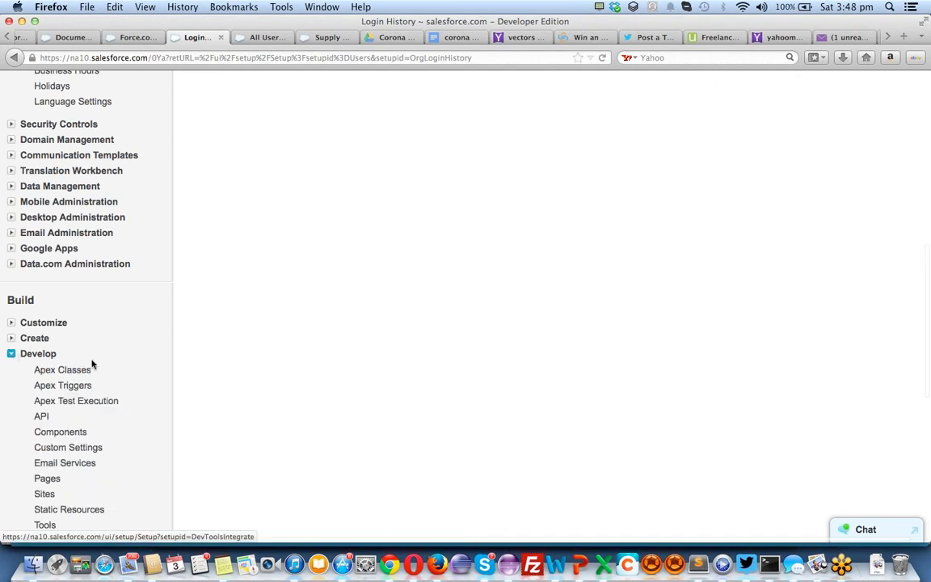
{"action": "scroll", "coordinate": [91, 363], "scroll_direction": "down", "scroll_amount": 5}
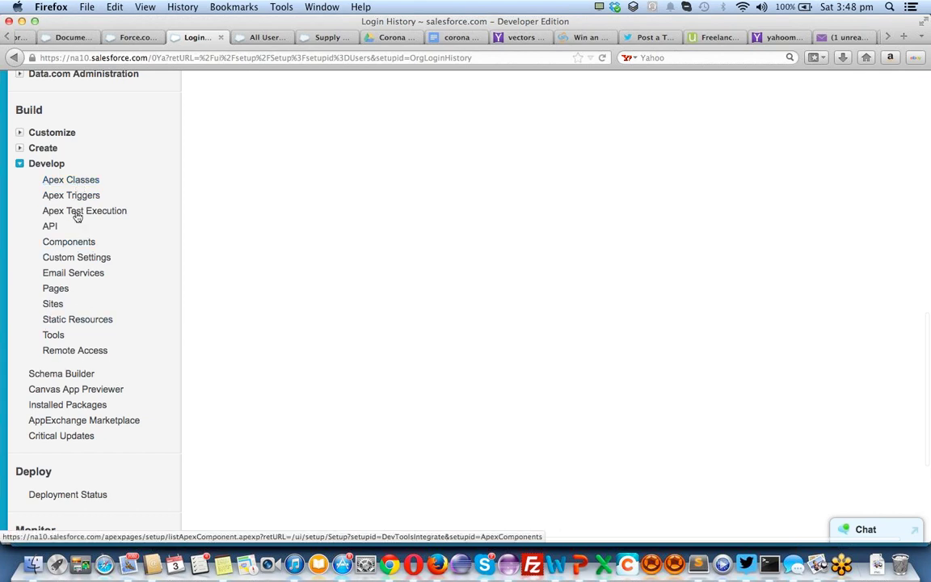
{"action": "left_click", "coordinate": [61, 181]}
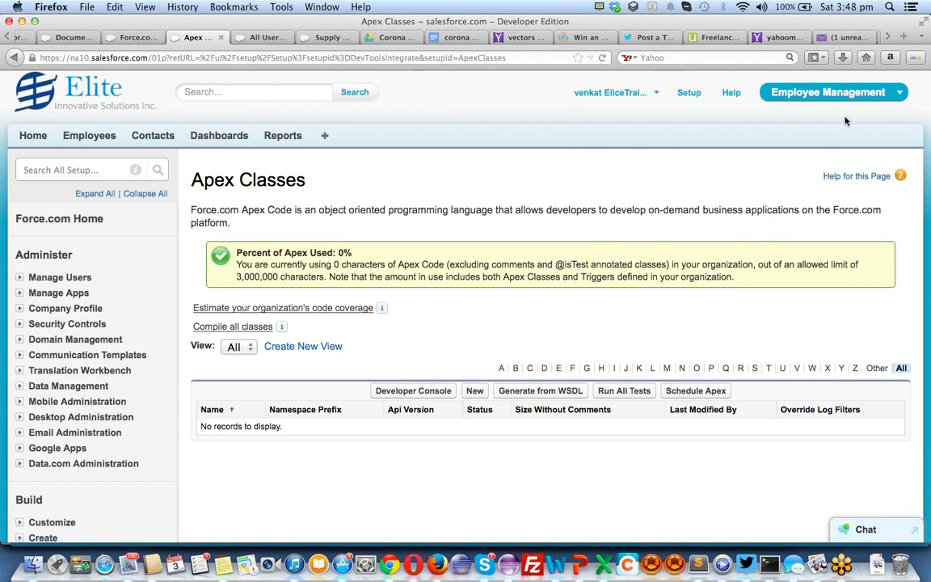
Check the app list and select the Apex Classes page URL, showing 0 of 3,000,000 characters used
{"action": "left_click", "coordinate": [862, 98]}
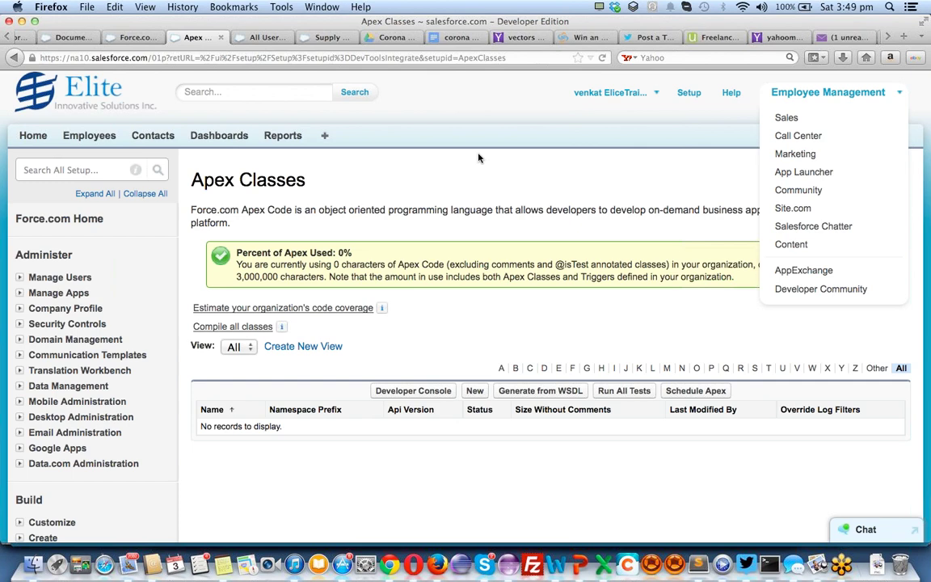
{"action": "scroll", "coordinate": [477, 158], "scroll_direction": "down", "scroll_amount": 5}
{"action": "scroll", "coordinate": [478, 157], "scroll_direction": "down", "scroll_amount": 1}
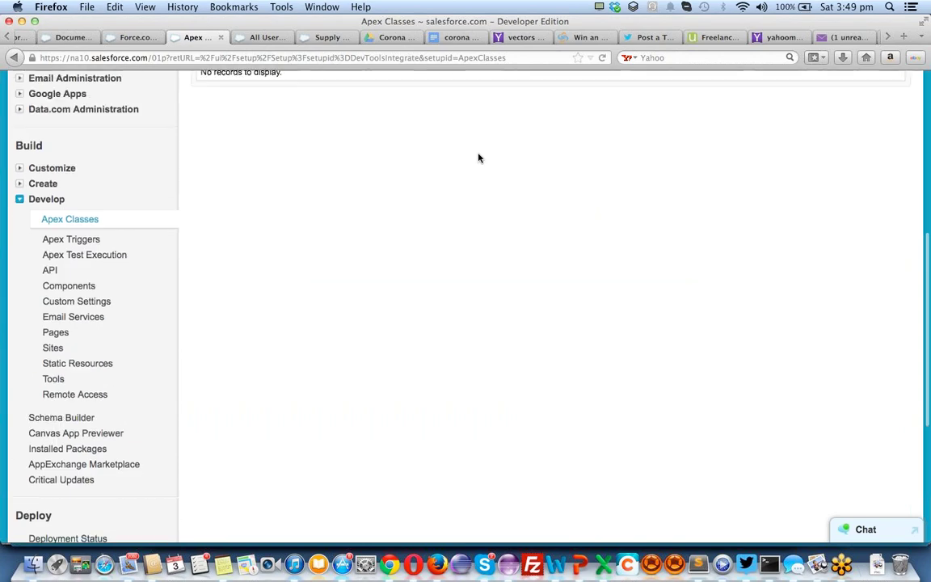
{"action": "scroll", "coordinate": [478, 157], "scroll_direction": "up", "scroll_amount": 6}
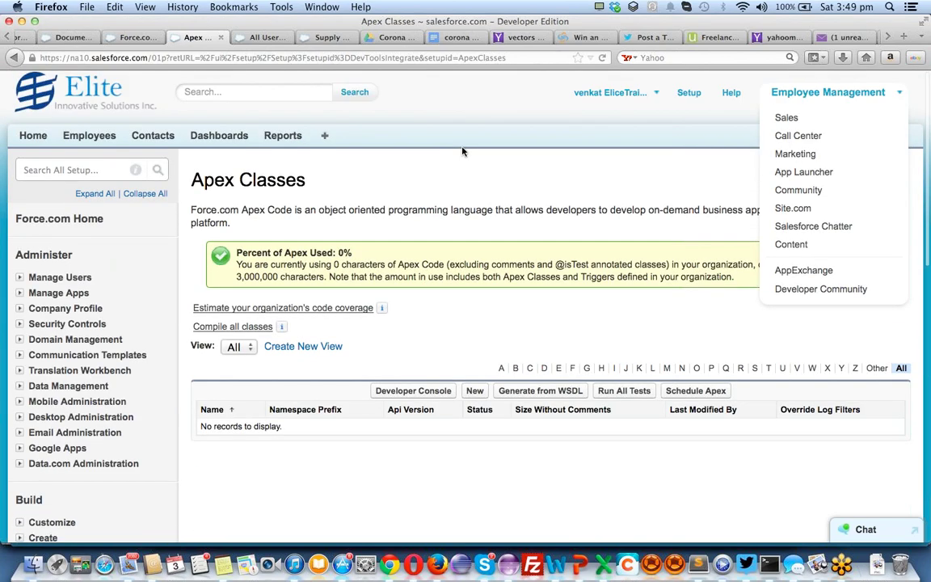
{"action": "left_click", "coordinate": [281, 58]}
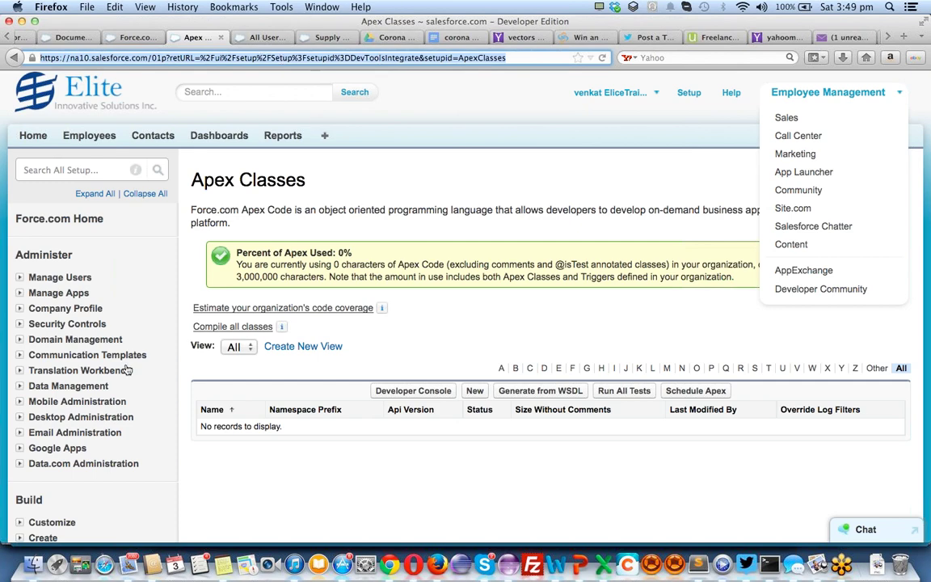
{"action": "scroll", "coordinate": [126, 370], "scroll_direction": "down", "scroll_amount": 10}
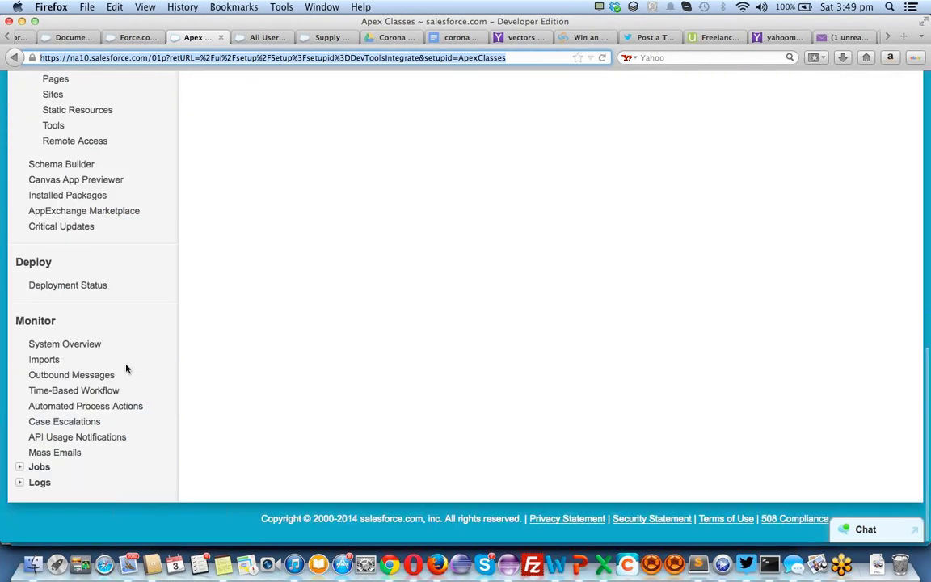
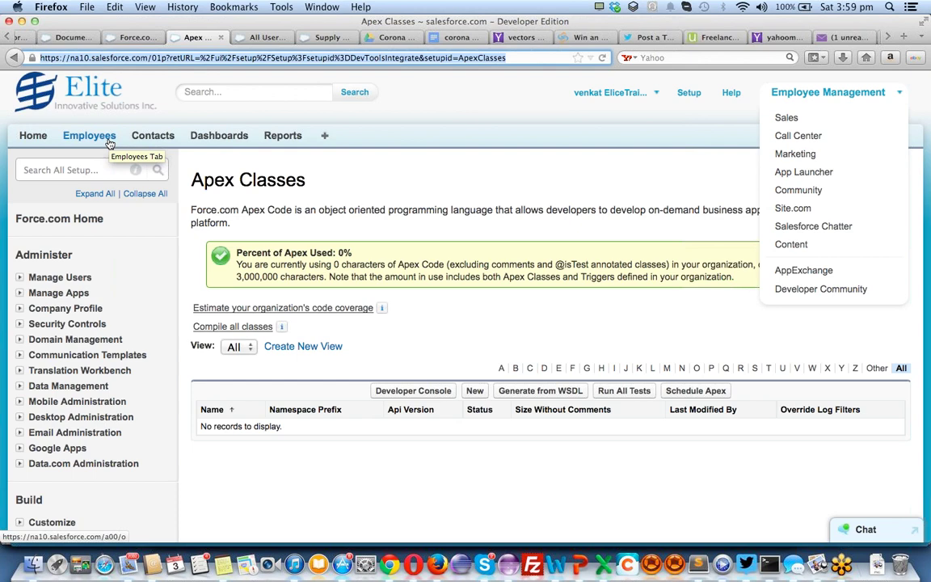
Open Schema Builder and scroll to show Employee with Content, Idea and Solution
{"action": "scroll", "coordinate": [80, 149], "scroll_direction": "down", "scroll_amount": 5}
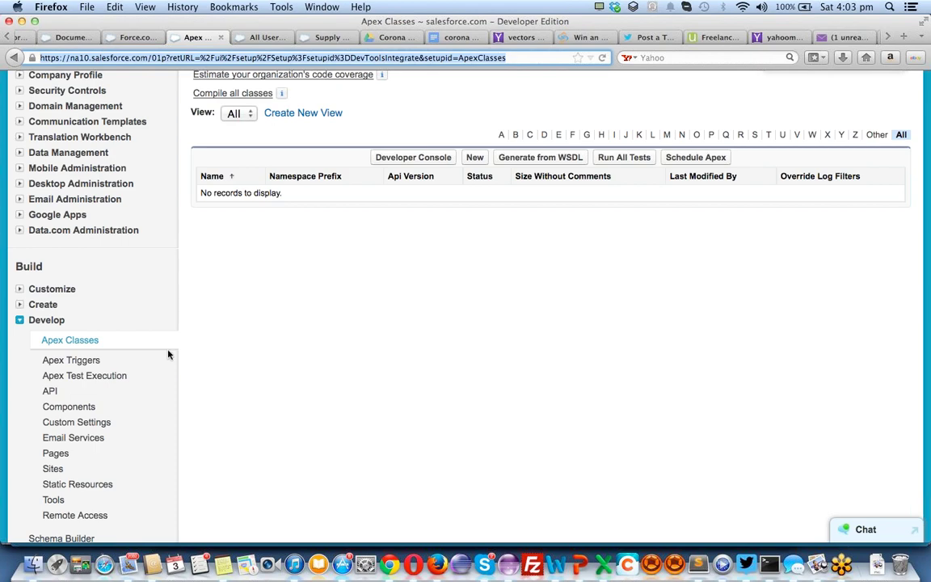
{"action": "scroll", "coordinate": [168, 354], "scroll_direction": "down", "scroll_amount": 2}
{"action": "scroll", "coordinate": [168, 354], "scroll_direction": "down", "scroll_amount": 3}
{"action": "left_click", "coordinate": [75, 396]}
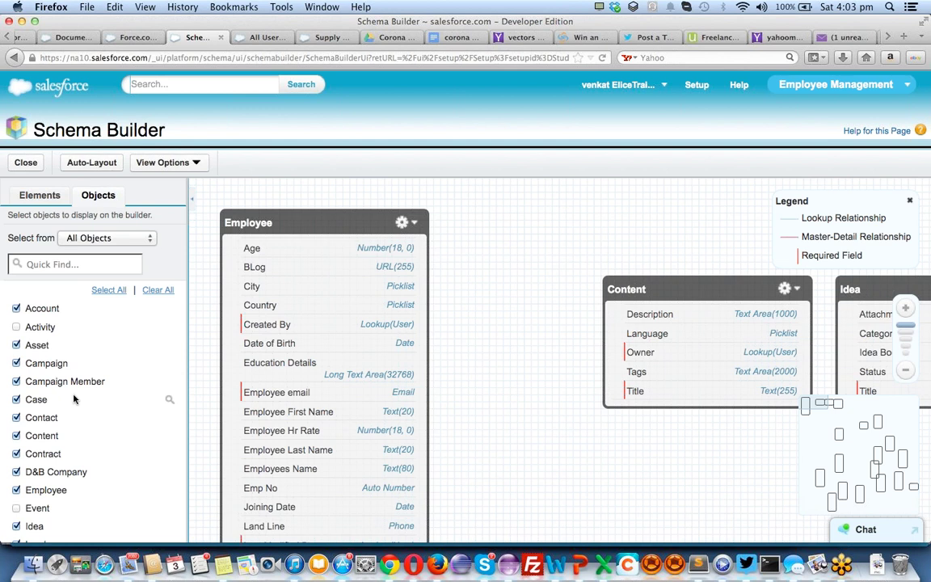
{"action": "scroll", "coordinate": [73, 398], "scroll_direction": "down", "scroll_amount": 3}
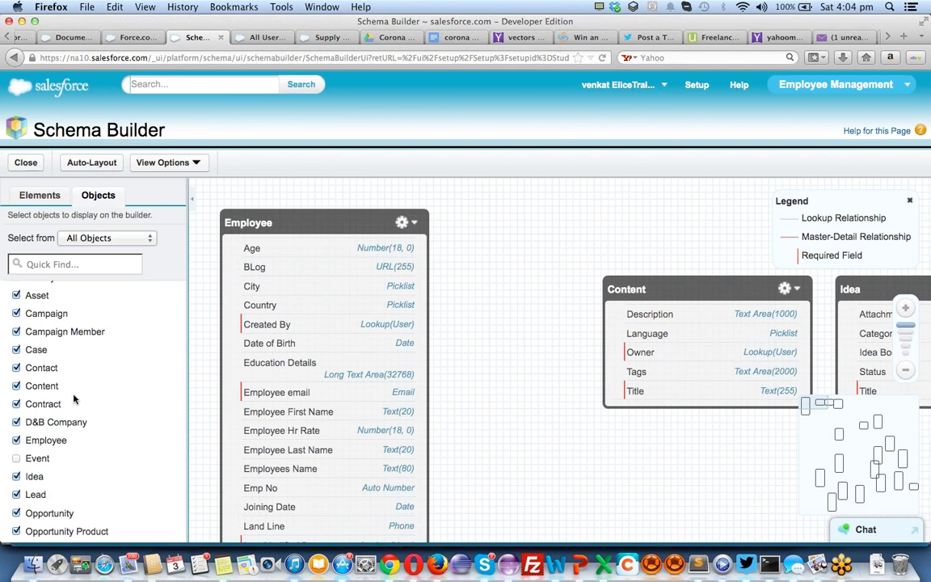
{"action": "scroll", "coordinate": [74, 398], "scroll_direction": "down", "scroll_amount": 5}
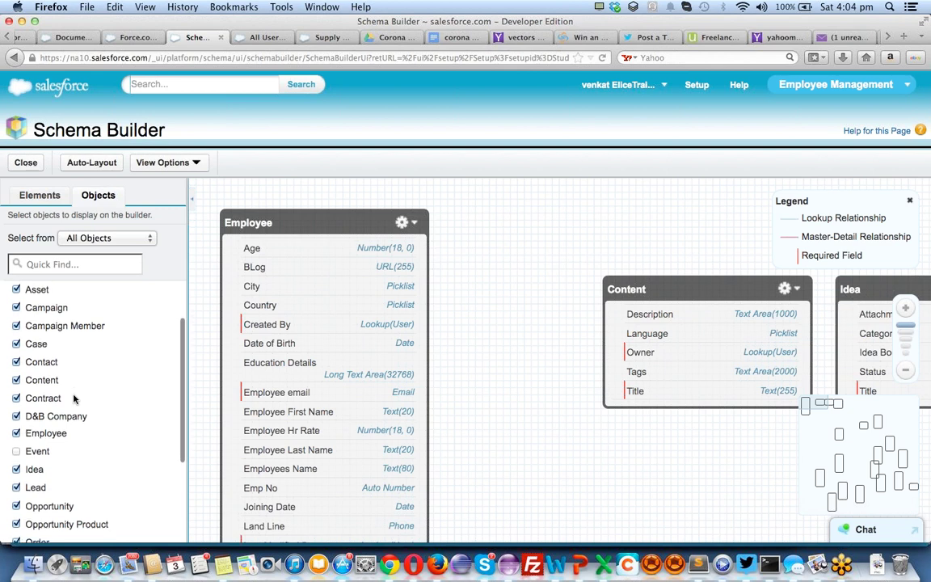
{"action": "scroll", "coordinate": [73, 399], "scroll_direction": "up", "scroll_amount": 7}
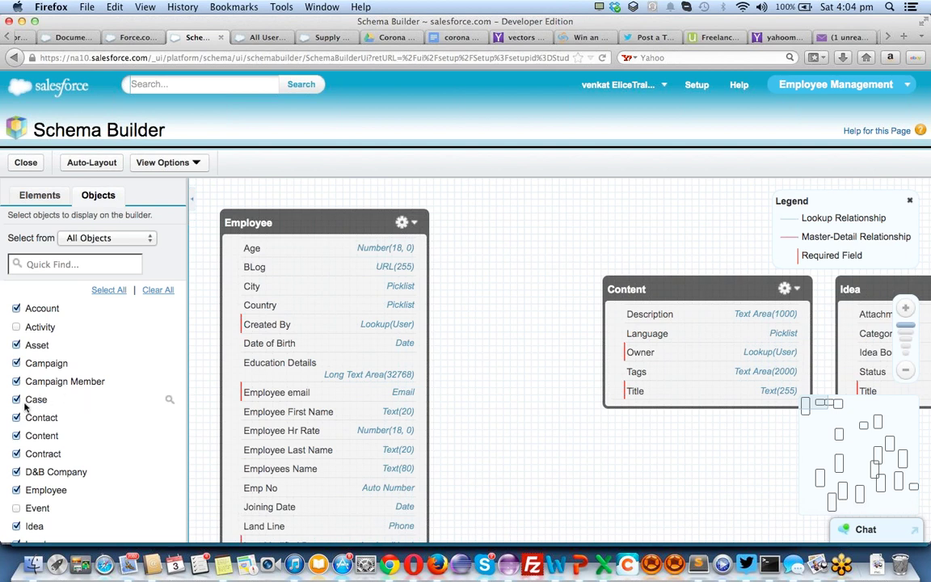
{"action": "scroll", "coordinate": [91, 337], "scroll_direction": "down", "scroll_amount": 5}
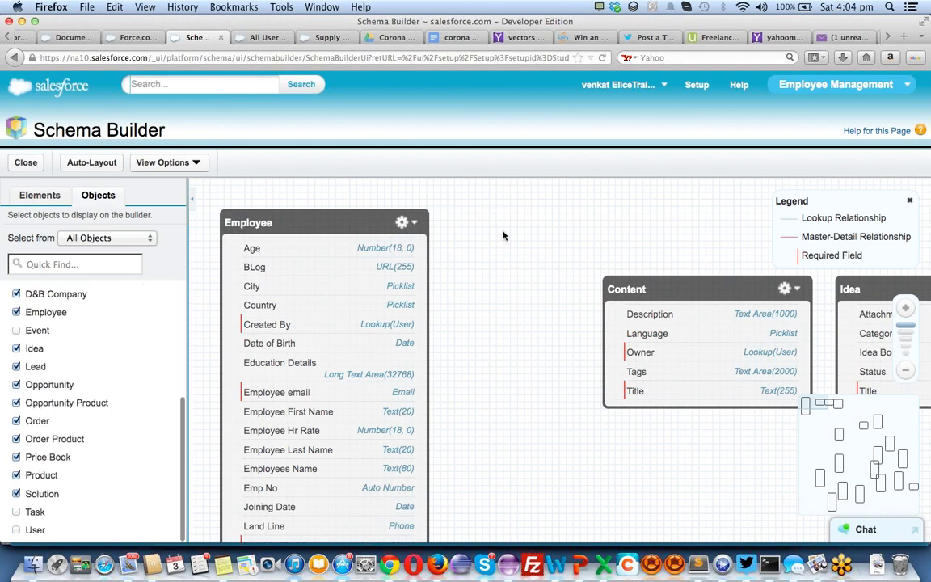
{"action": "scroll", "coordinate": [501, 236], "scroll_direction": "down", "scroll_amount": 3}
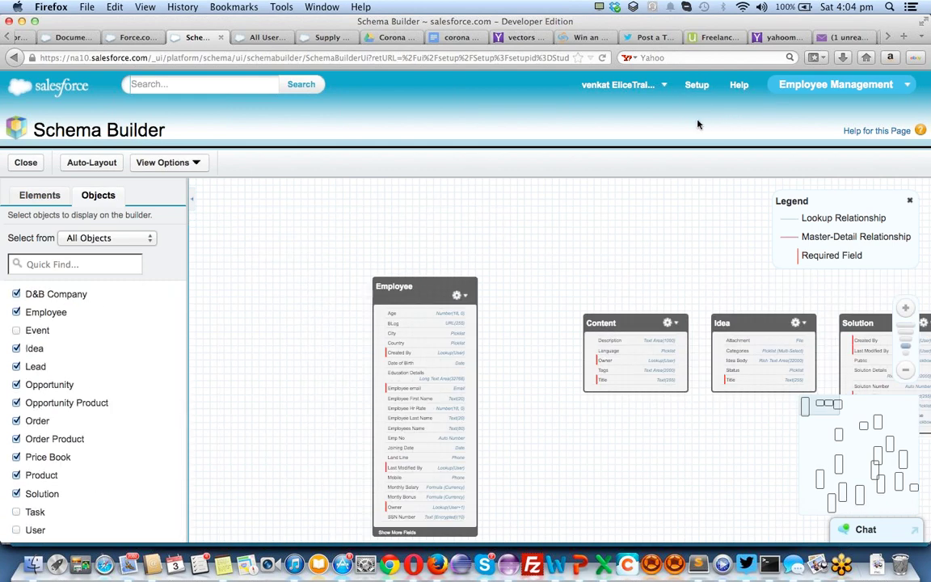
Pan Content, Idea and Solution near the top, keeping All Objects shown
{"action": "left_click_drag", "start_coordinate": [511, 246], "coordinate": [348, 172]}
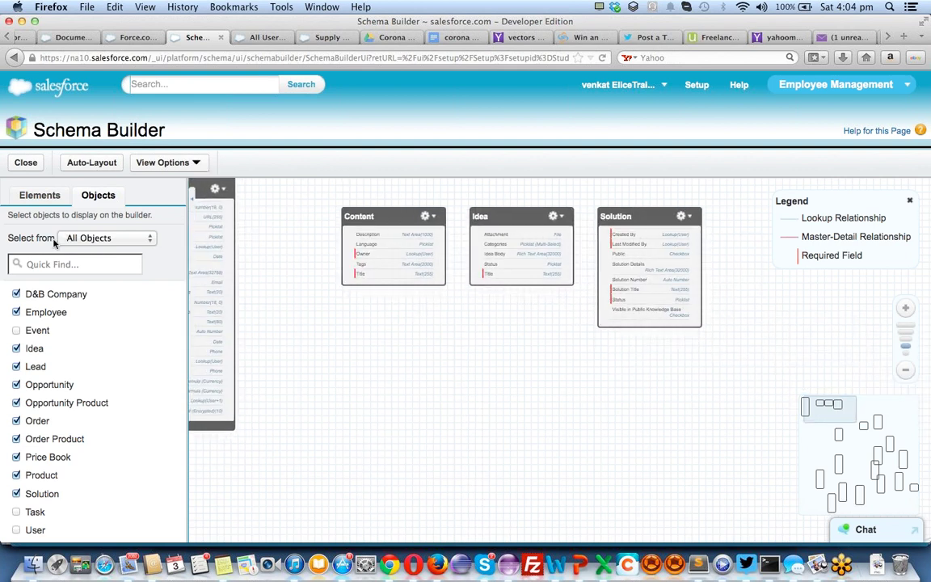
{"action": "left_click", "coordinate": [72, 235]}
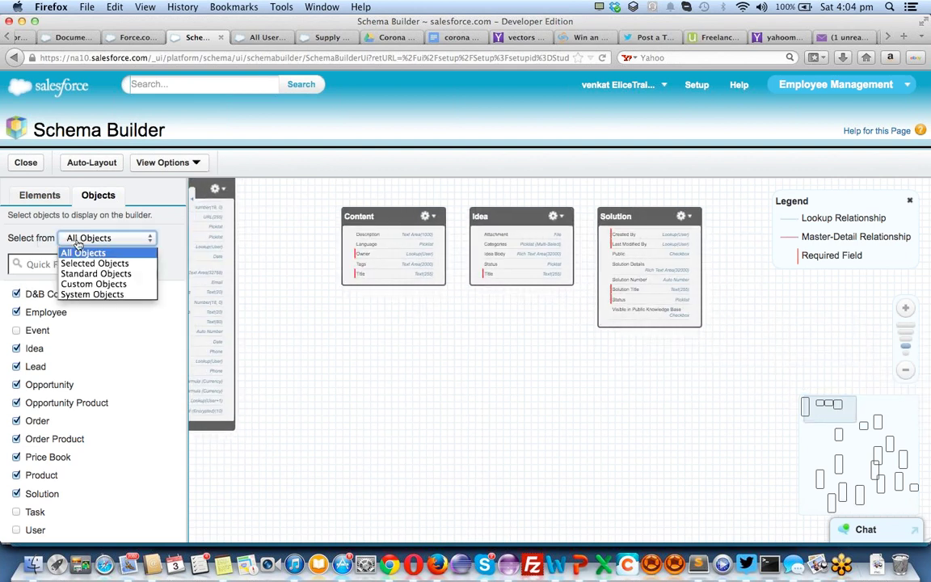
{"action": "left_click", "coordinate": [71, 229]}
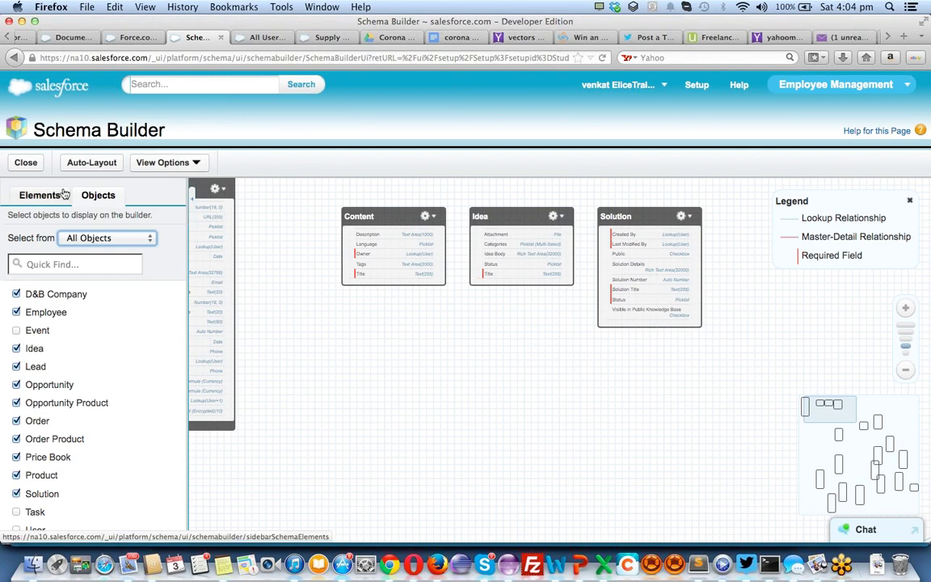
{"action": "scroll", "coordinate": [541, 340], "scroll_direction": "down", "scroll_amount": 2}
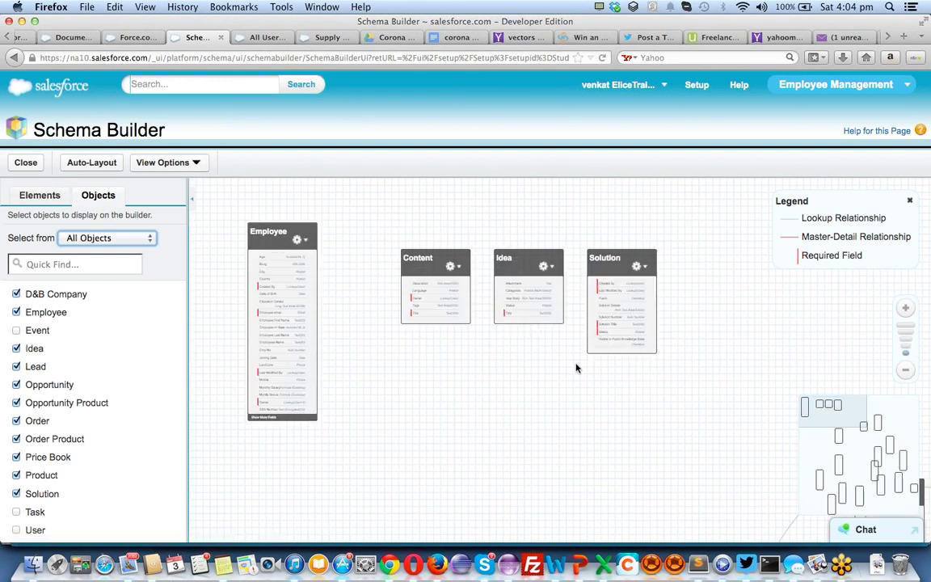
Move the Order object up-left beside Product and select it to highlight its relationships
{"action": "left_click_drag", "start_coordinate": [709, 466], "coordinate": [438, 293]}
{"action": "left_click_drag", "start_coordinate": [358, 398], "coordinate": [306, 478]}
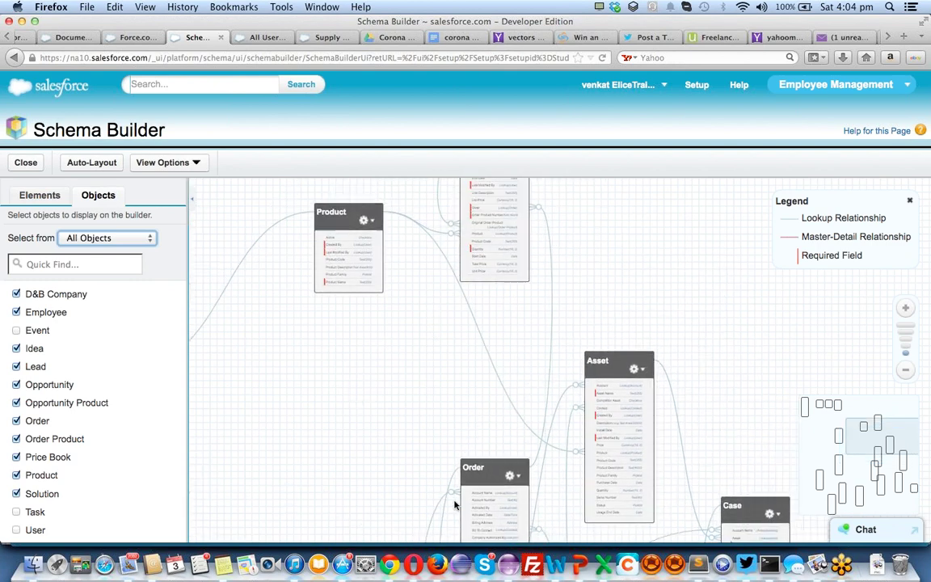
{"action": "left_click_drag", "start_coordinate": [475, 474], "coordinate": [395, 332]}
{"action": "left_click", "coordinate": [394, 330]}
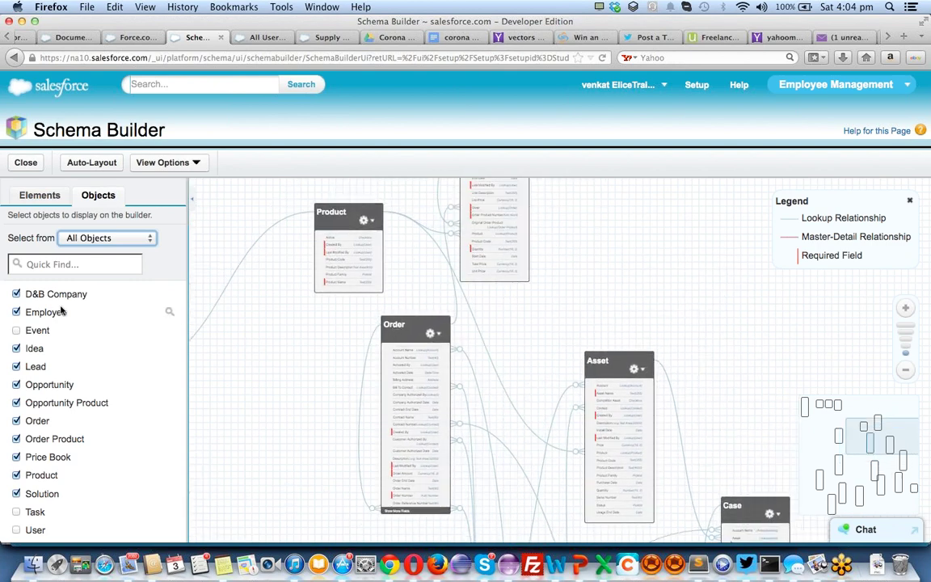
Drag the Account object down and right so it sits between Order and Case
{"action": "scroll", "coordinate": [426, 364], "scroll_direction": "down", "scroll_amount": 3}
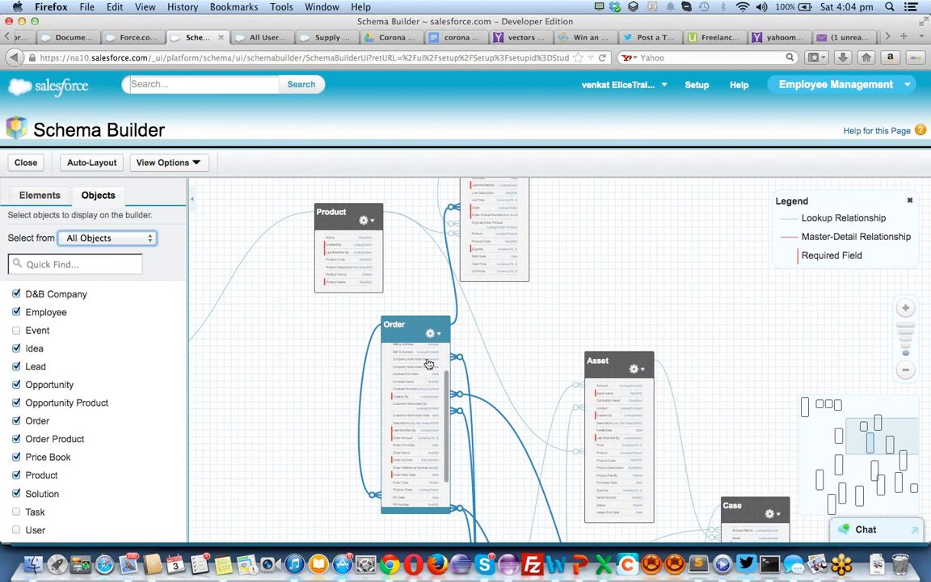
{"action": "scroll", "coordinate": [289, 251], "scroll_direction": "down", "scroll_amount": 5}
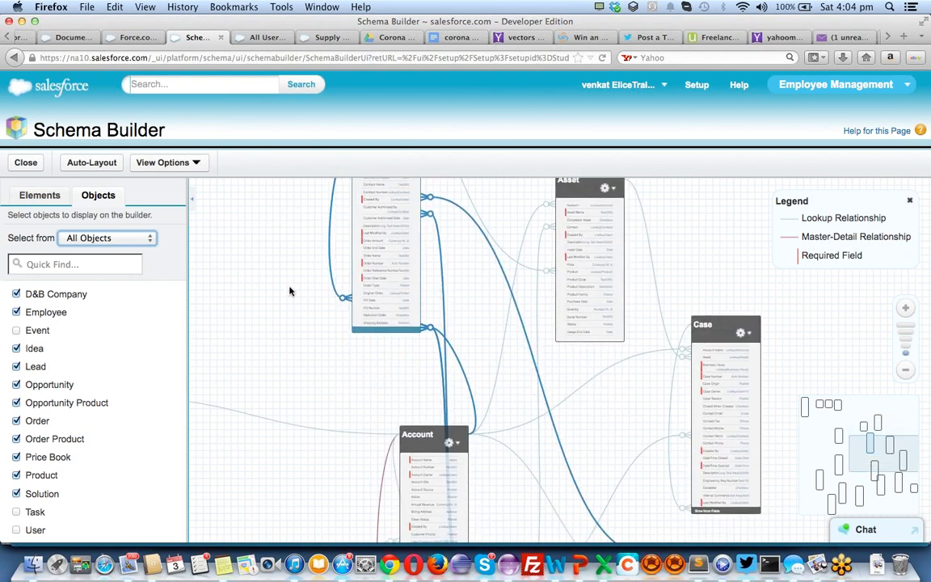
{"action": "left_click_drag", "start_coordinate": [408, 436], "coordinate": [307, 348]}
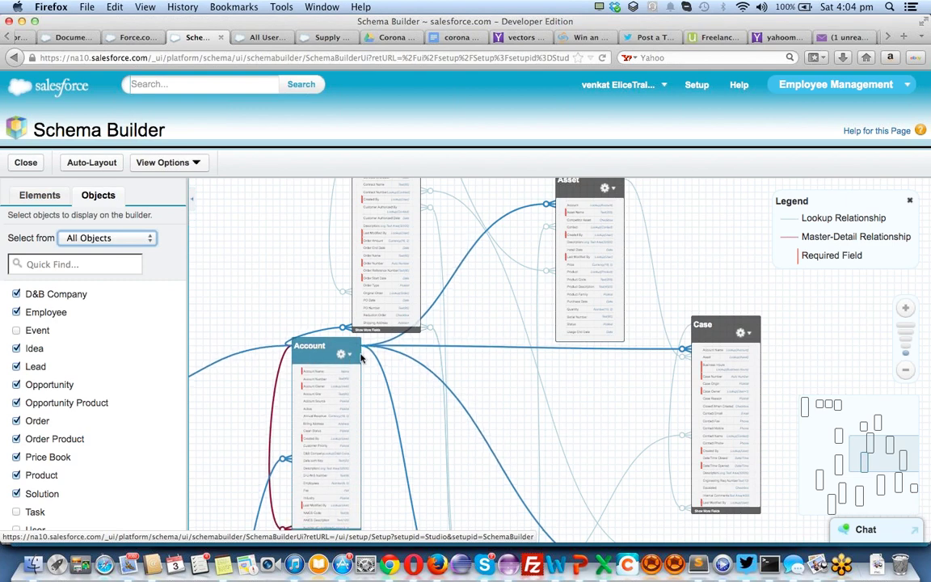
{"action": "left_click_drag", "start_coordinate": [368, 373], "coordinate": [480, 371]}
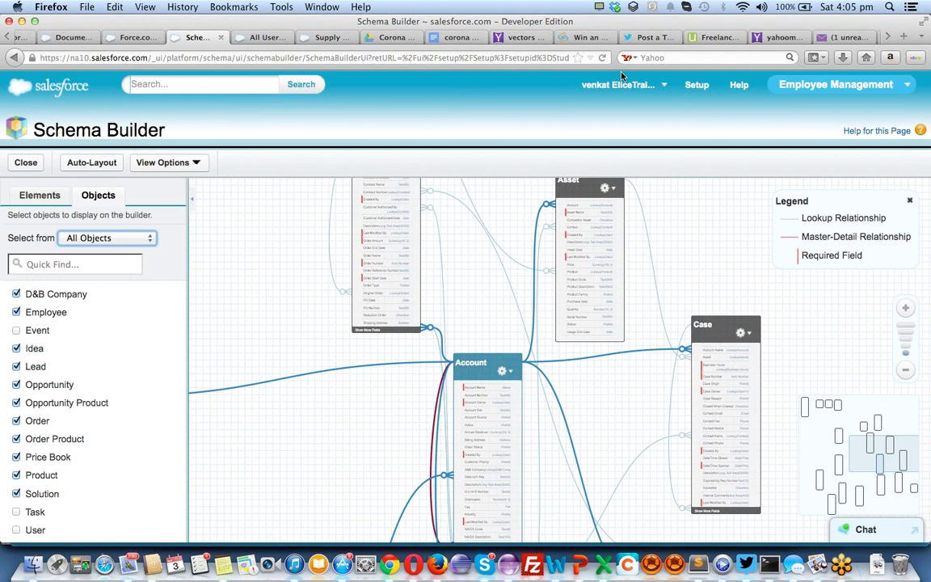
{"action": "left_click", "coordinate": [256, 39]}
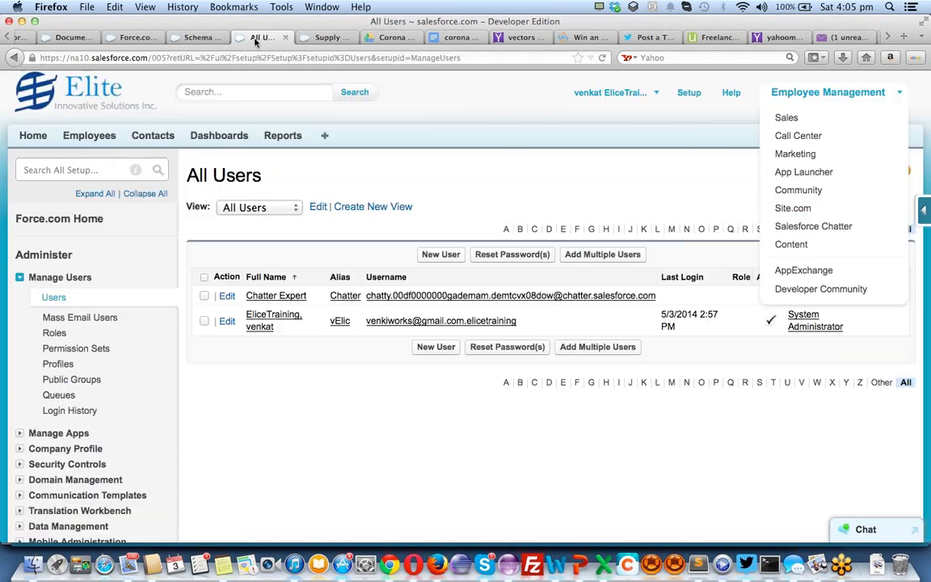
{"action": "left_click", "coordinate": [199, 38]}
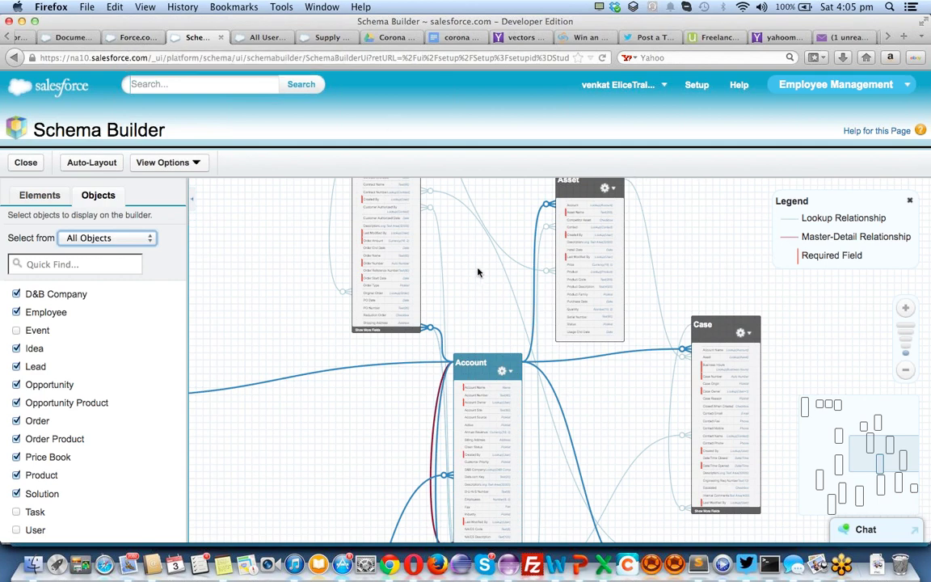
Place Order left of Asset, Order Product beside Asset, and Product above Asset
{"action": "left_click_drag", "start_coordinate": [461, 293], "coordinate": [430, 399]}
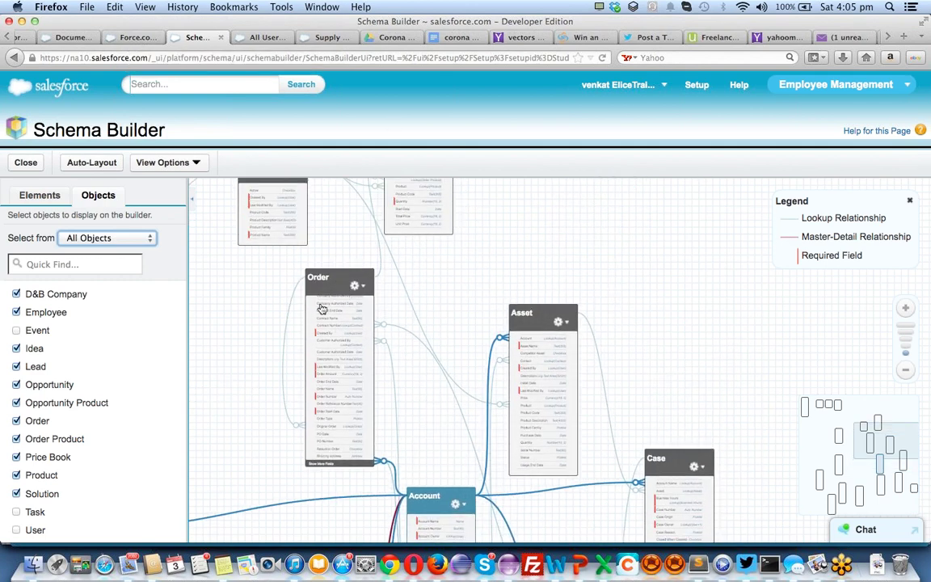
{"action": "left_click_drag", "start_coordinate": [321, 308], "coordinate": [295, 357]}
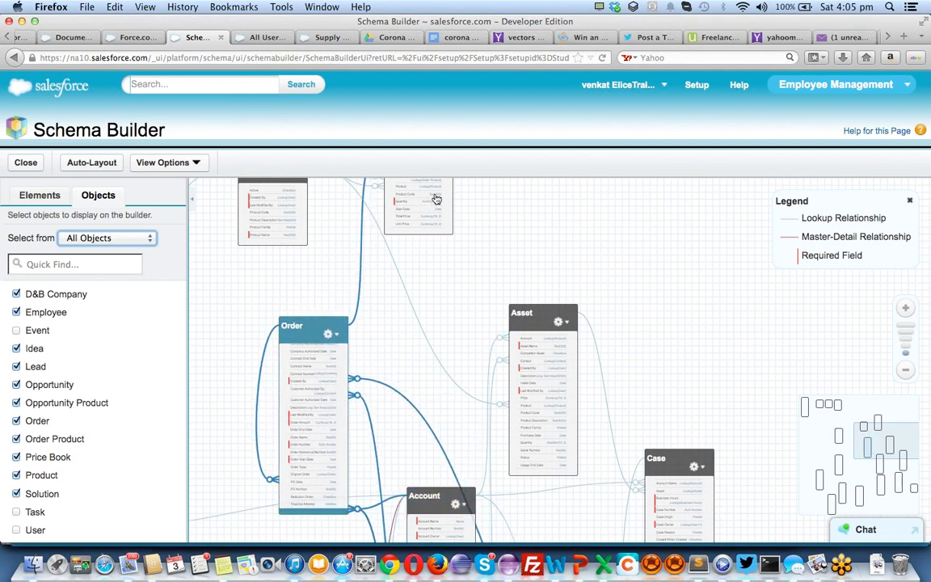
{"action": "left_click_drag", "start_coordinate": [437, 198], "coordinate": [698, 399]}
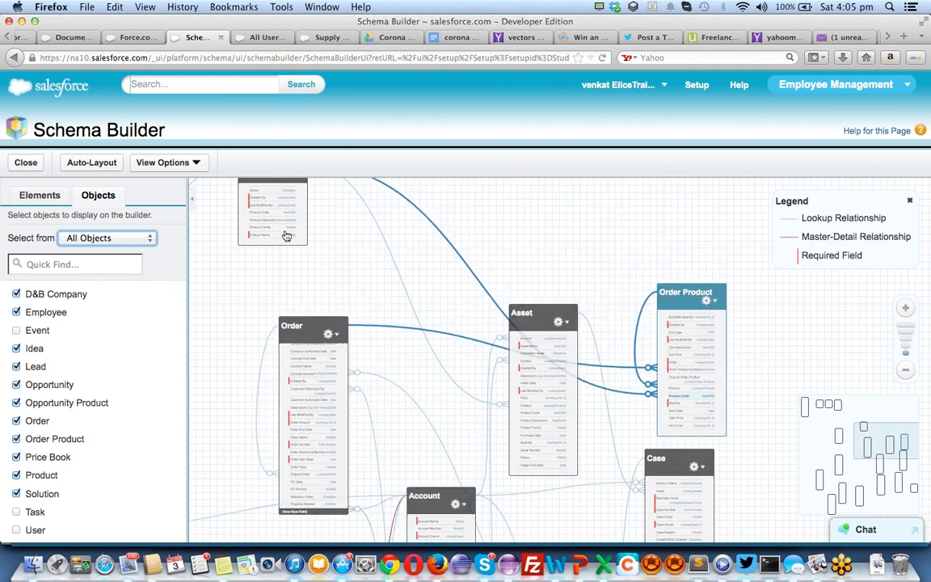
{"action": "left_click_drag", "start_coordinate": [286, 235], "coordinate": [439, 303]}
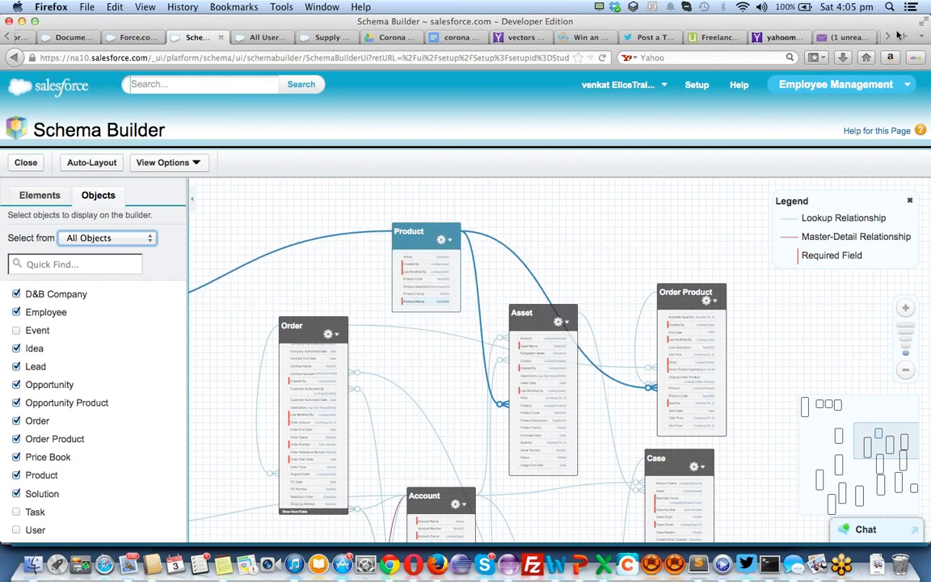
{"action": "left_click", "coordinate": [872, 86]}
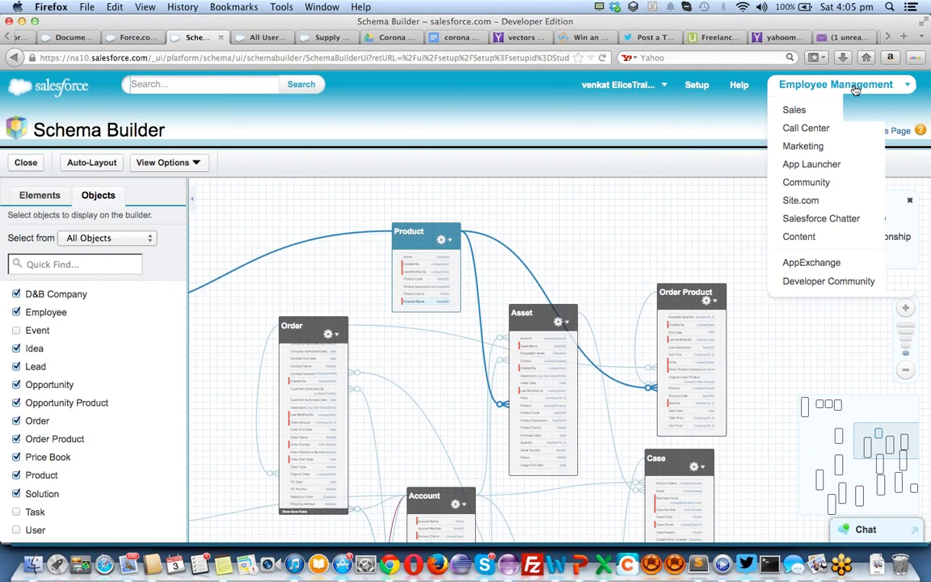
Switch to the Sales app from the app menu to show its Home page
{"action": "left_click", "coordinate": [849, 91]}
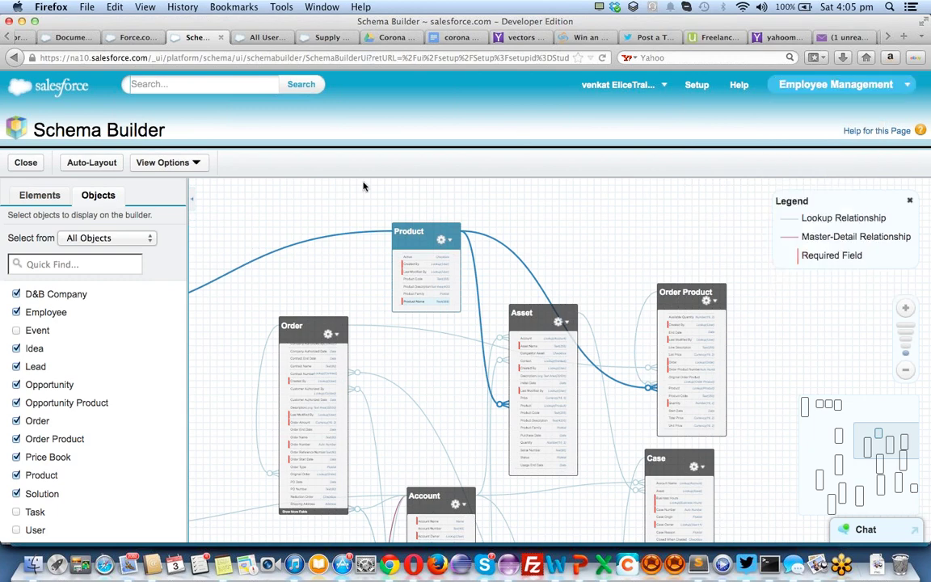
{"action": "left_click", "coordinate": [790, 85]}
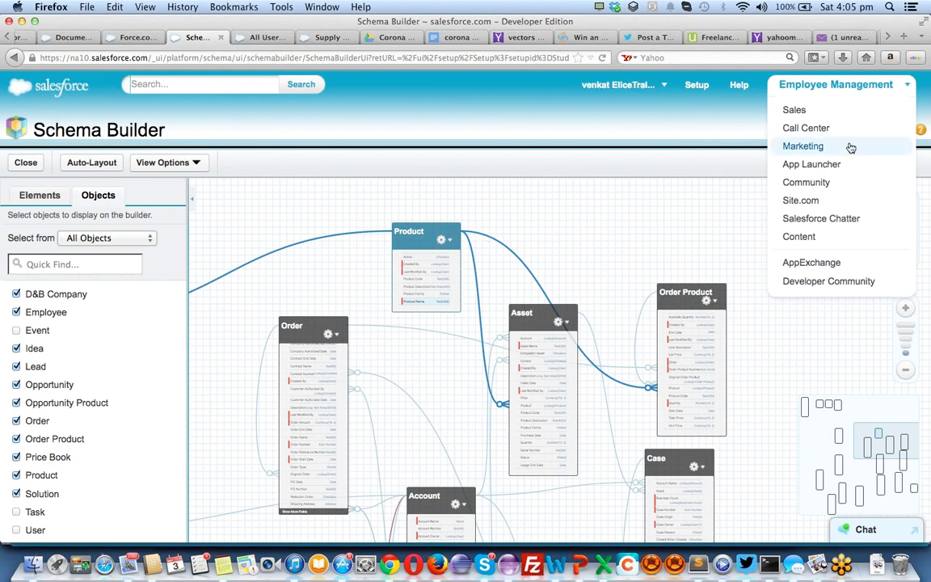
{"action": "left_click", "coordinate": [812, 110]}
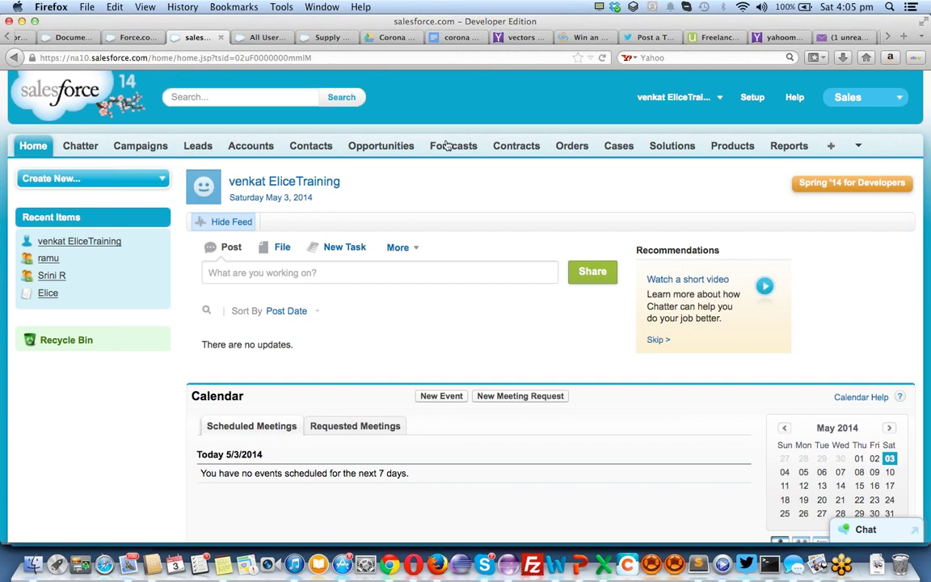
Switch to the Employee Management app and go to the Employees home page
{"action": "left_click", "coordinate": [895, 98]}
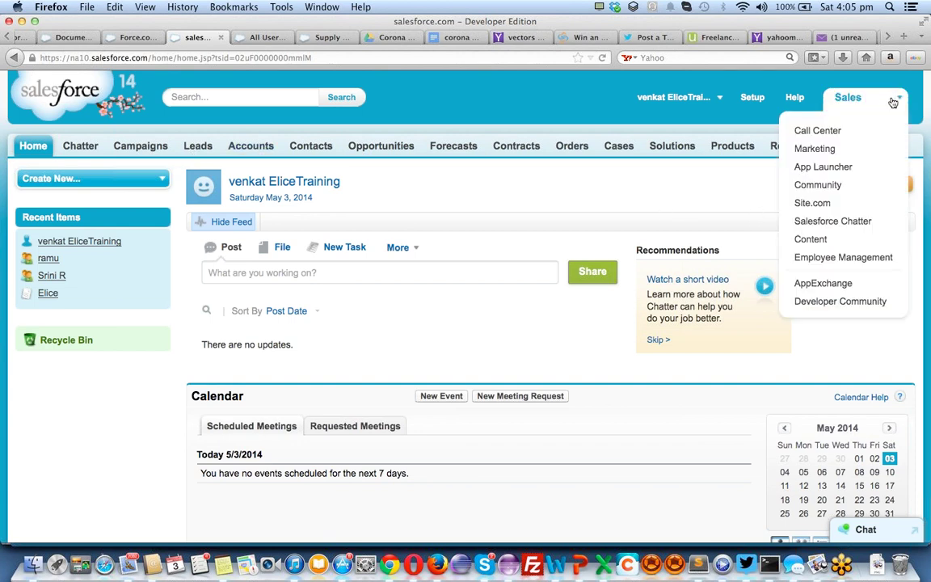
{"action": "left_click", "coordinate": [847, 261]}
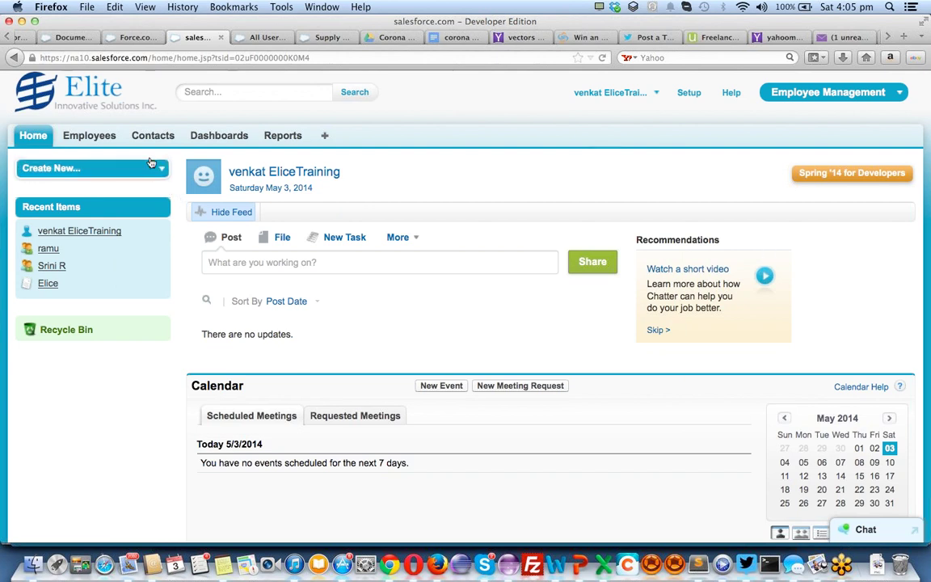
{"action": "left_click", "coordinate": [93, 136]}
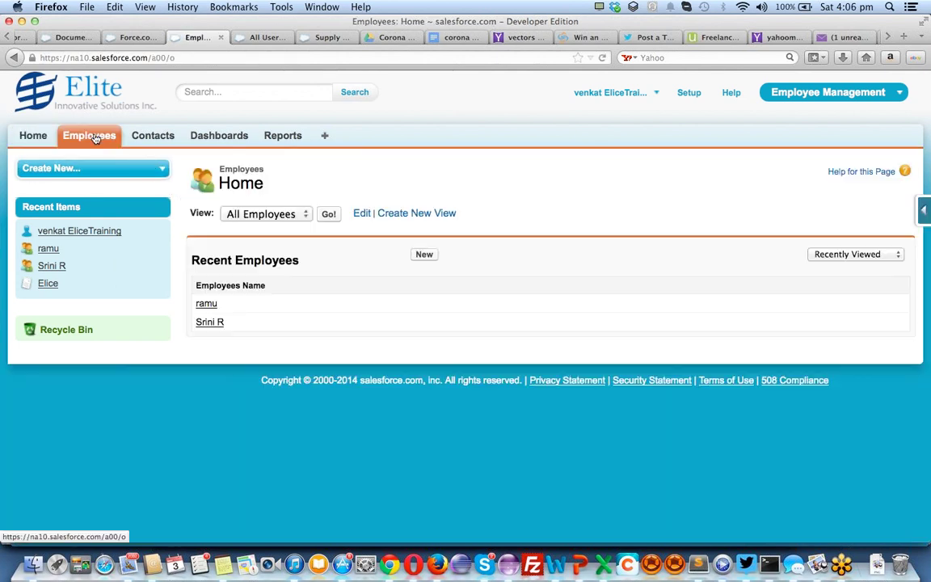
Start a new Employee record and review the blank Information and Salary Info sections
{"action": "left_click", "coordinate": [426, 257]}
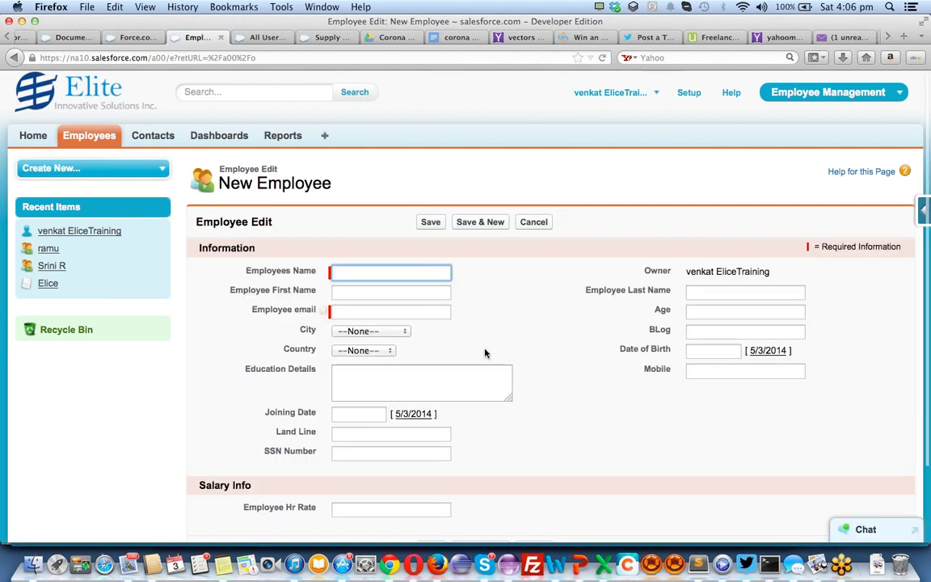
{"action": "scroll", "coordinate": [490, 353], "scroll_direction": "down", "scroll_amount": 2}
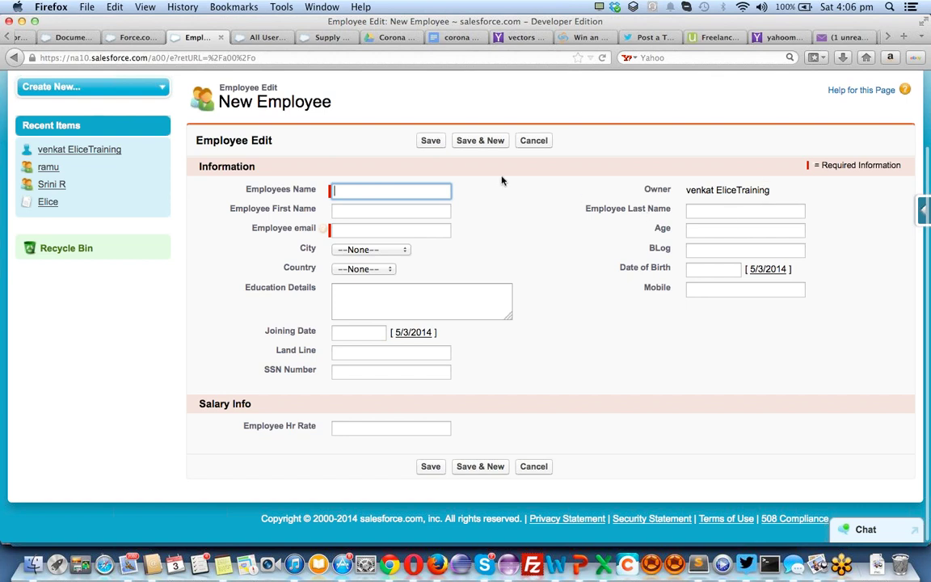
{"action": "scroll", "coordinate": [530, 286], "scroll_direction": "up", "scroll_amount": 2}
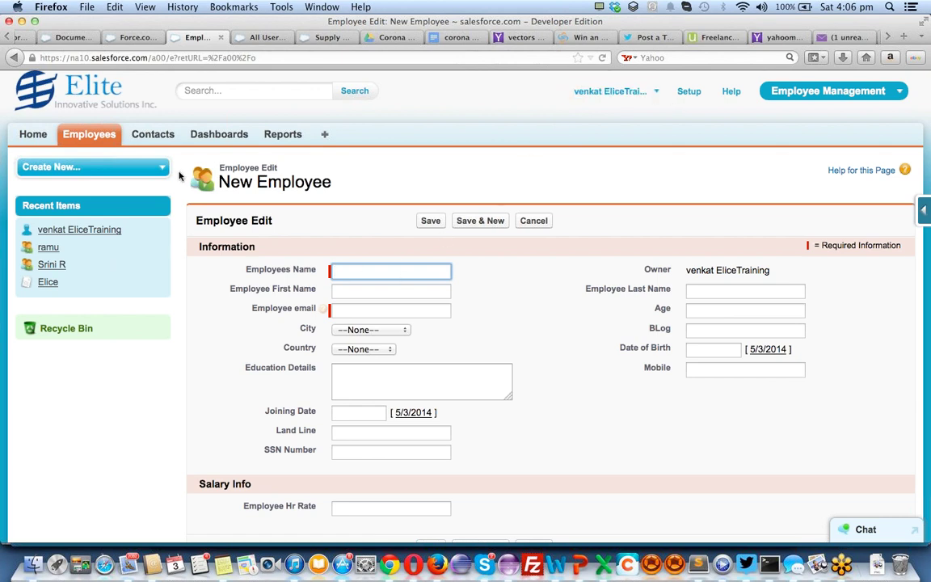
Abandon the blank form via the Home tab, then return to Employees
{"action": "left_click", "coordinate": [42, 136]}
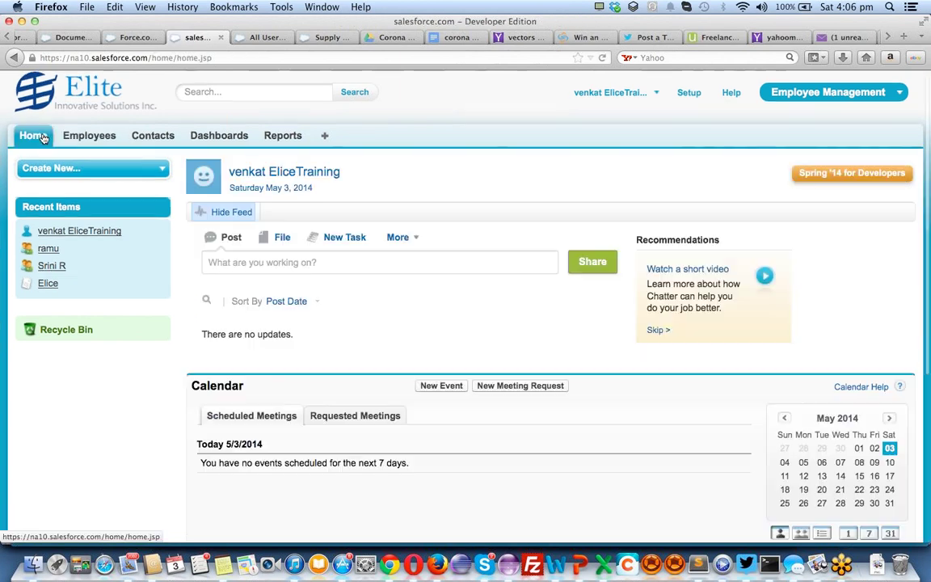
{"action": "left_click", "coordinate": [86, 137]}
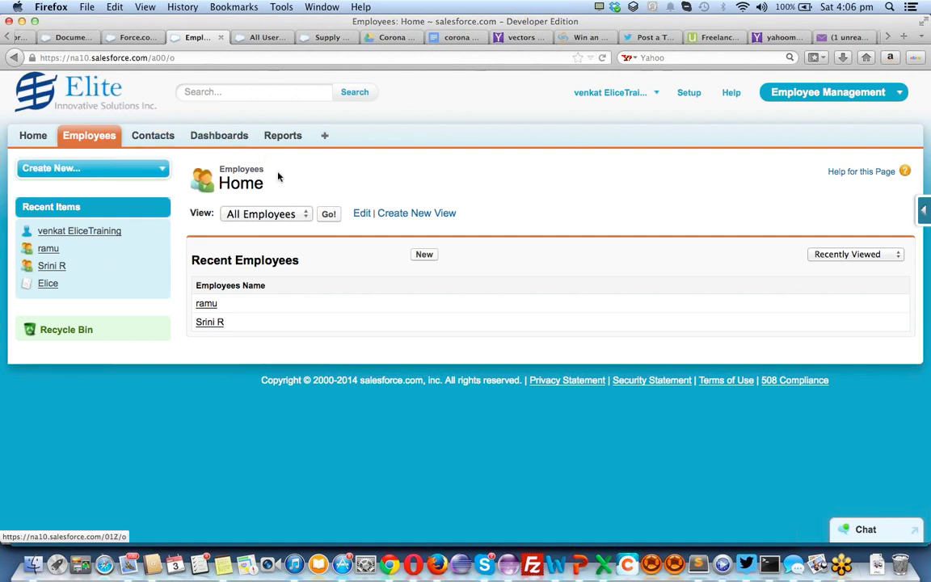
Load the All Employees view with two records at $5,600.00 salary and $280.00 bonus
{"action": "left_click", "coordinate": [323, 215]}
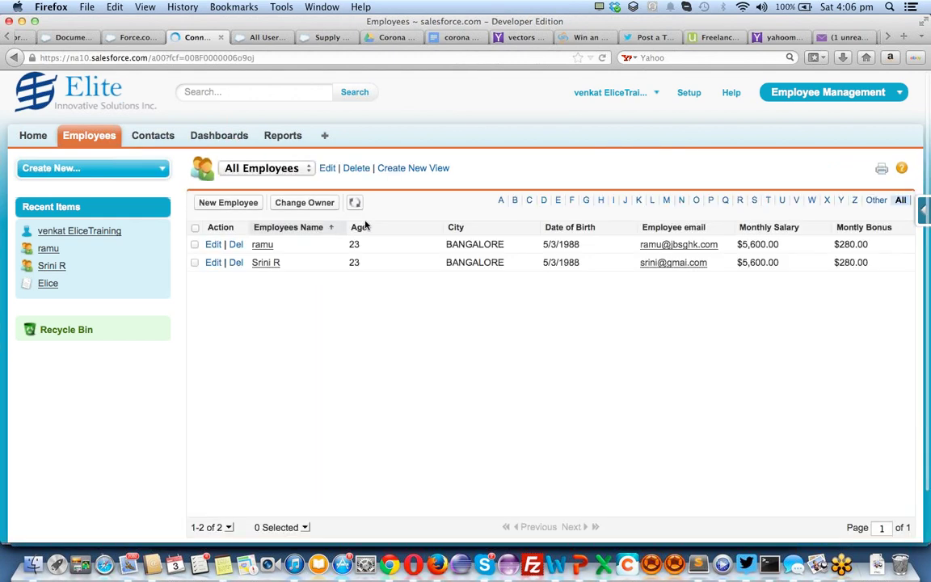
{"action": "scroll", "coordinate": [471, 320], "scroll_direction": "down", "scroll_amount": 2}
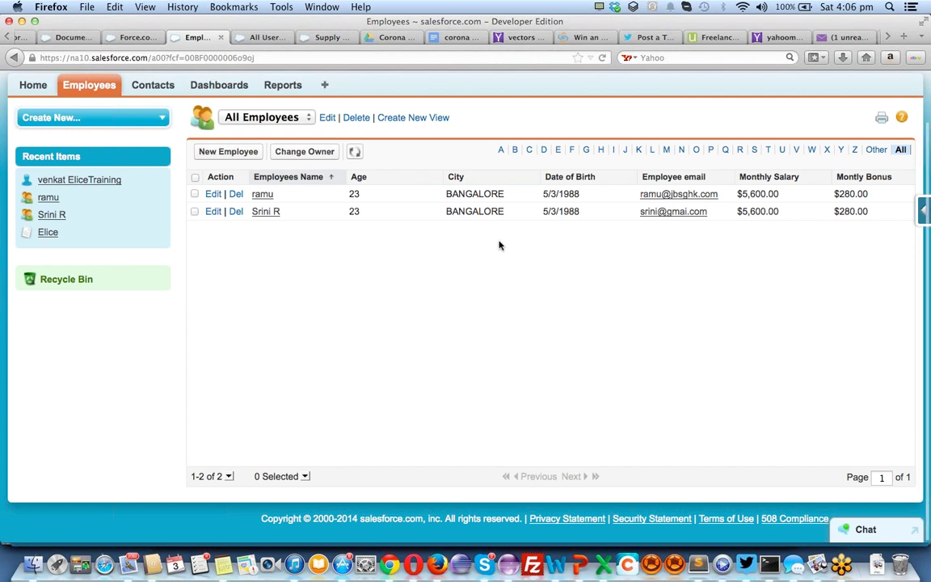
{"action": "scroll", "coordinate": [498, 245], "scroll_direction": "up", "scroll_amount": 3}
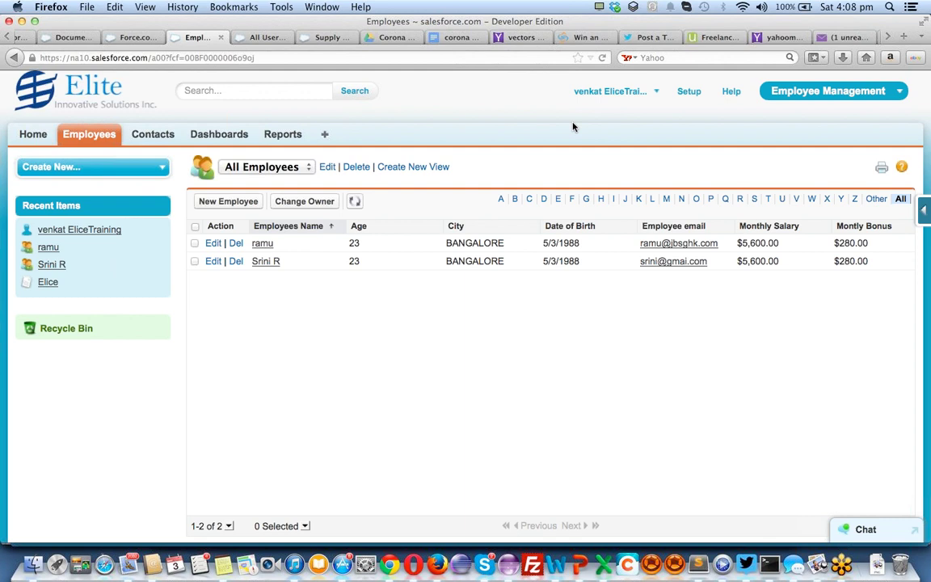
Go to the Reports & Dashboards page of the Employee Management app
{"action": "left_click", "coordinate": [895, 92]}
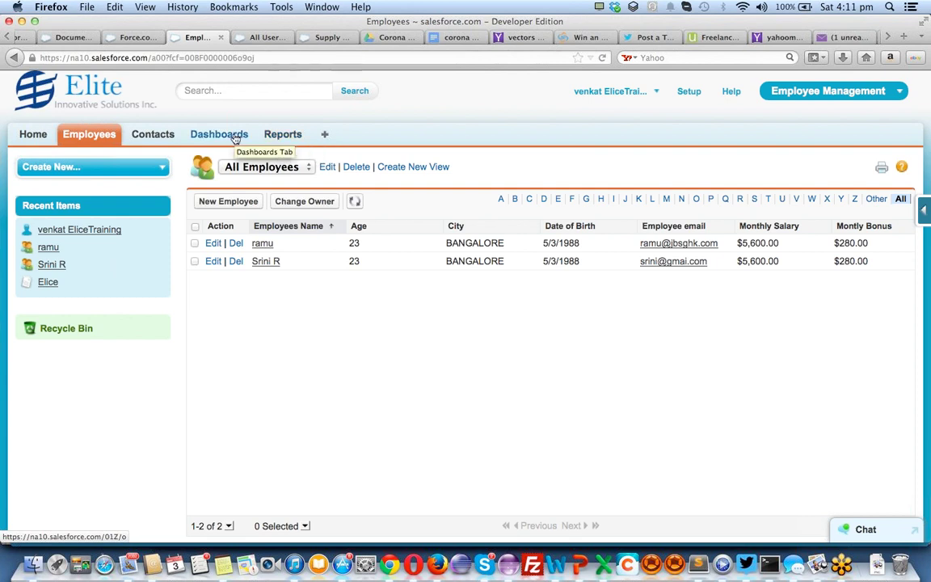
{"action": "left_click", "coordinate": [235, 136]}
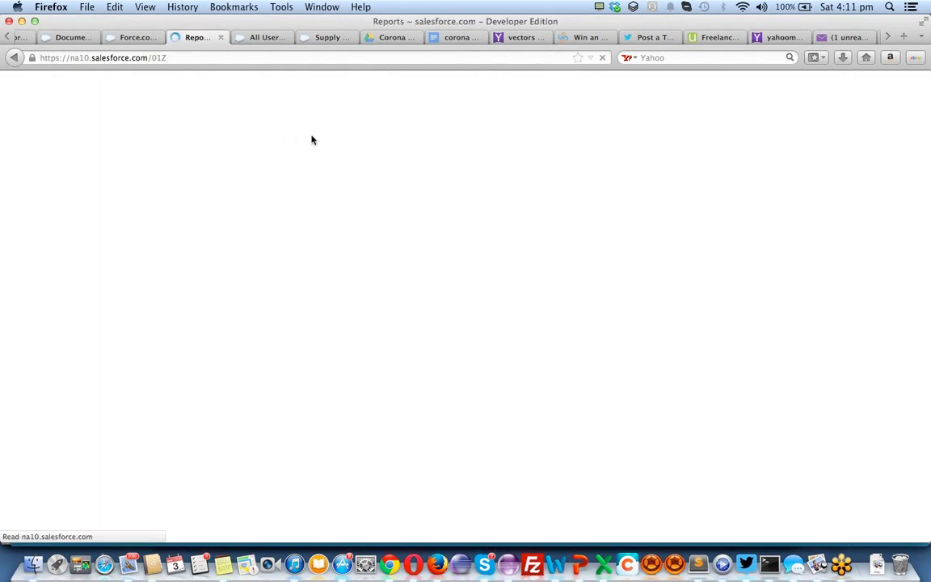